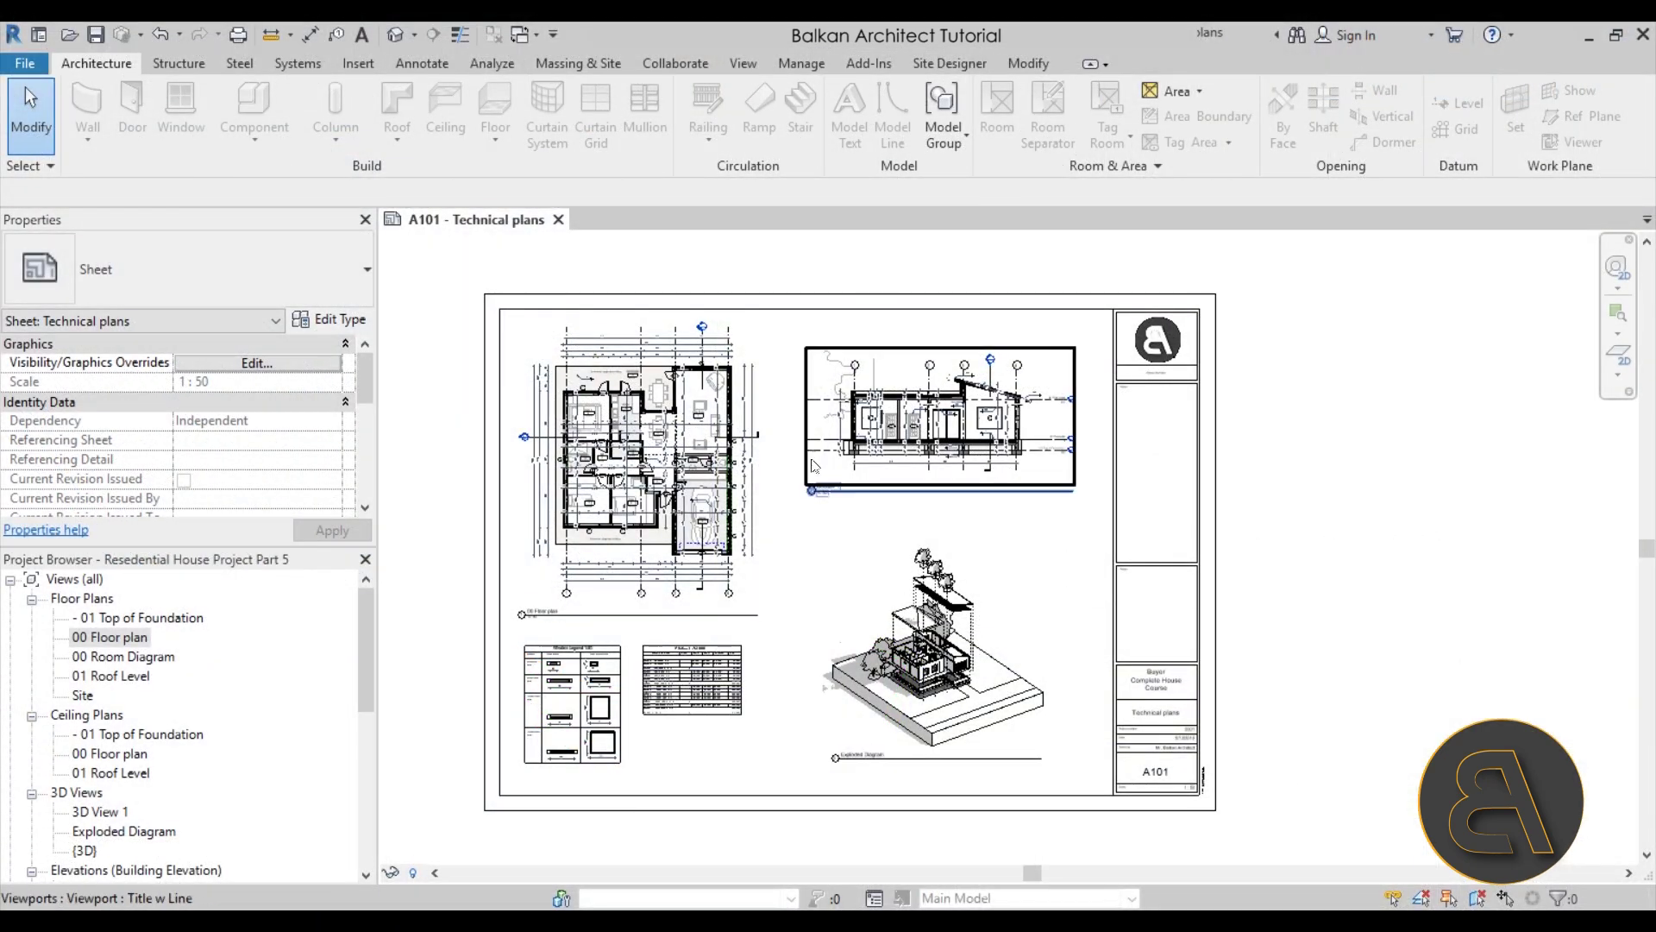
Open the 00 Floor plan view from the Technical plans sheet
scroll(915, 669, "up", 3)
scroll(771, 621, "down", 3)
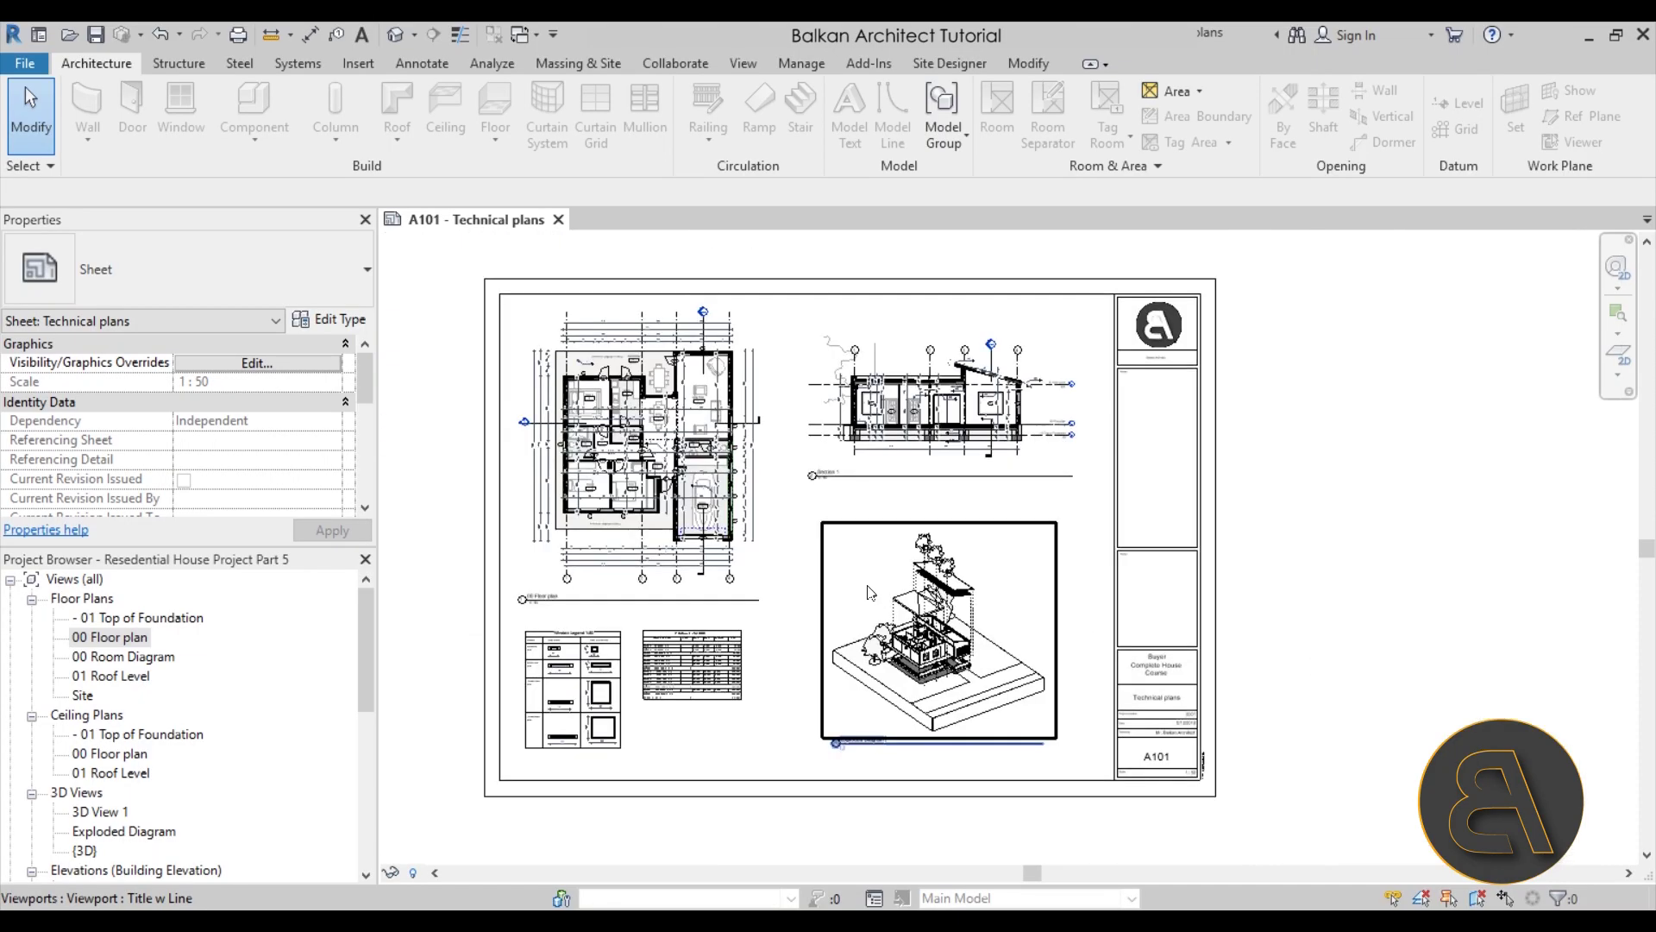
double_click(110, 640)
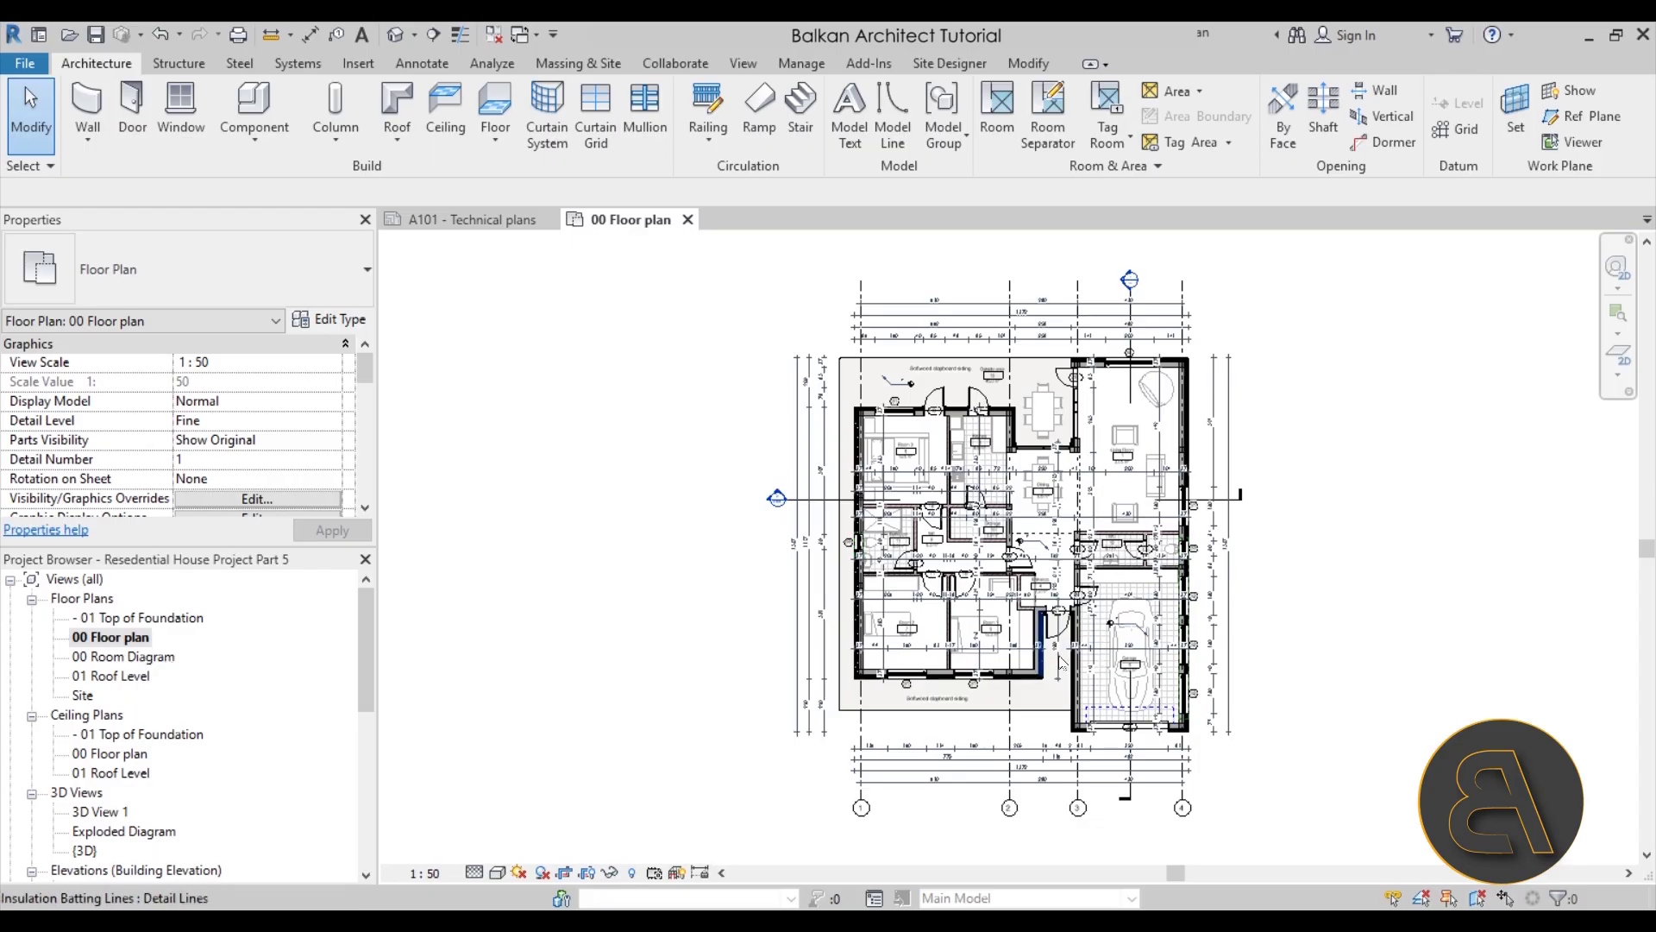
Examine the floor plan, in particular how the concrete corner column at Room 2 sits in the exterior wall
scroll(819, 561, "up", 4)
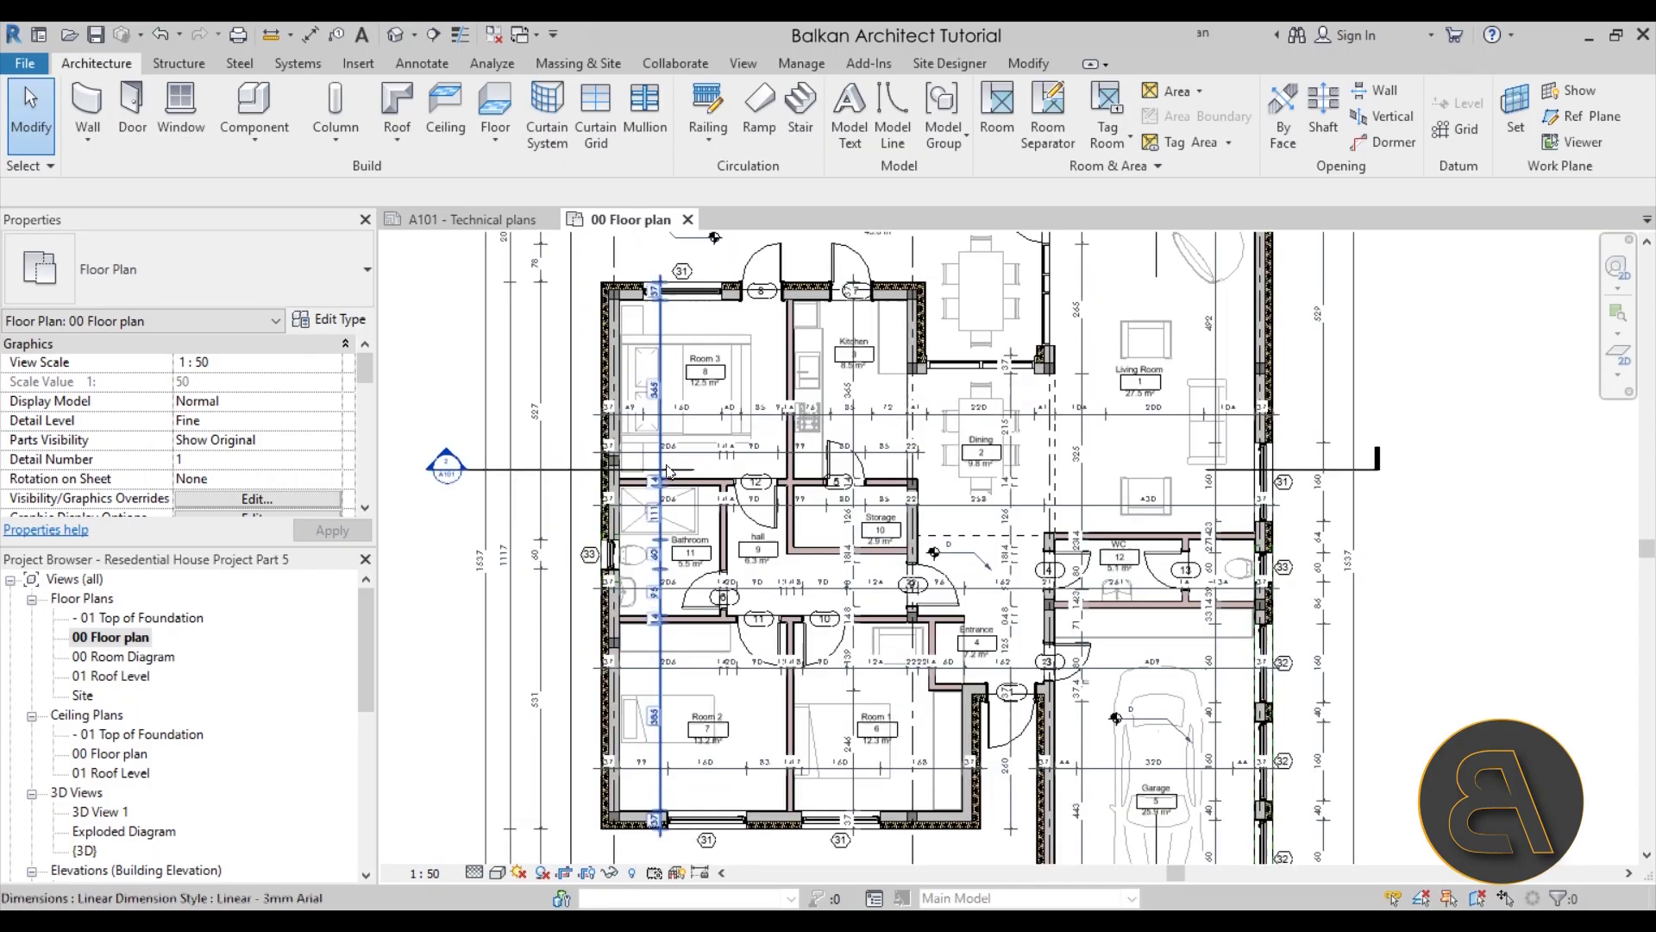
scroll(695, 548, "down", 3)
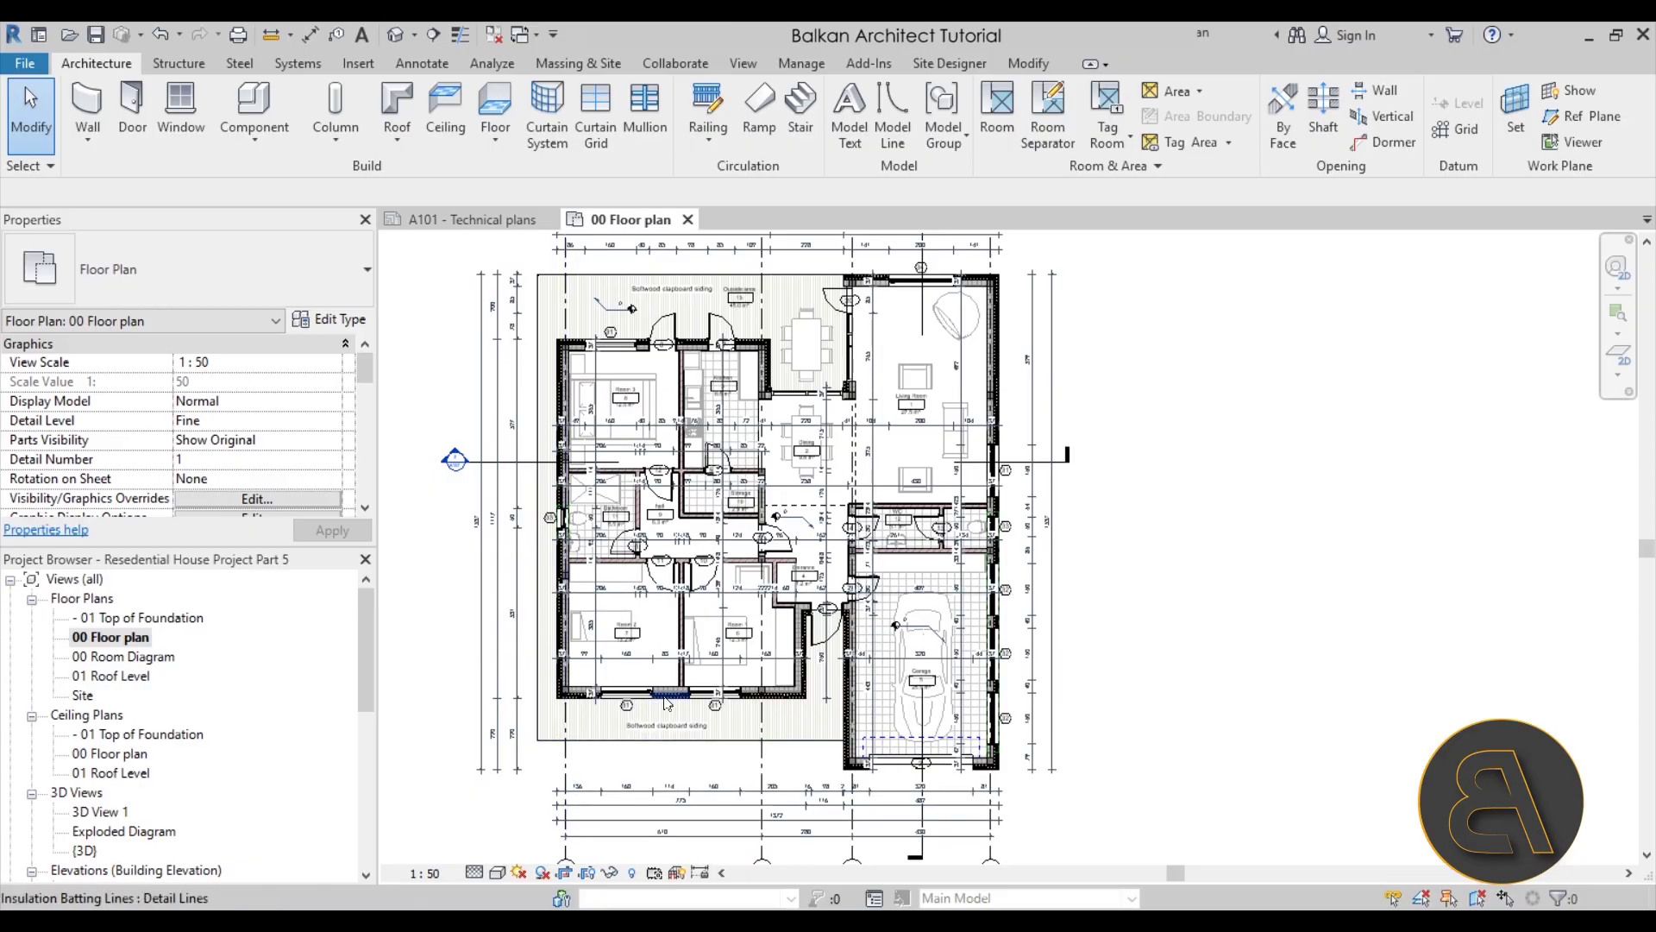
scroll(666, 703, "up", 4)
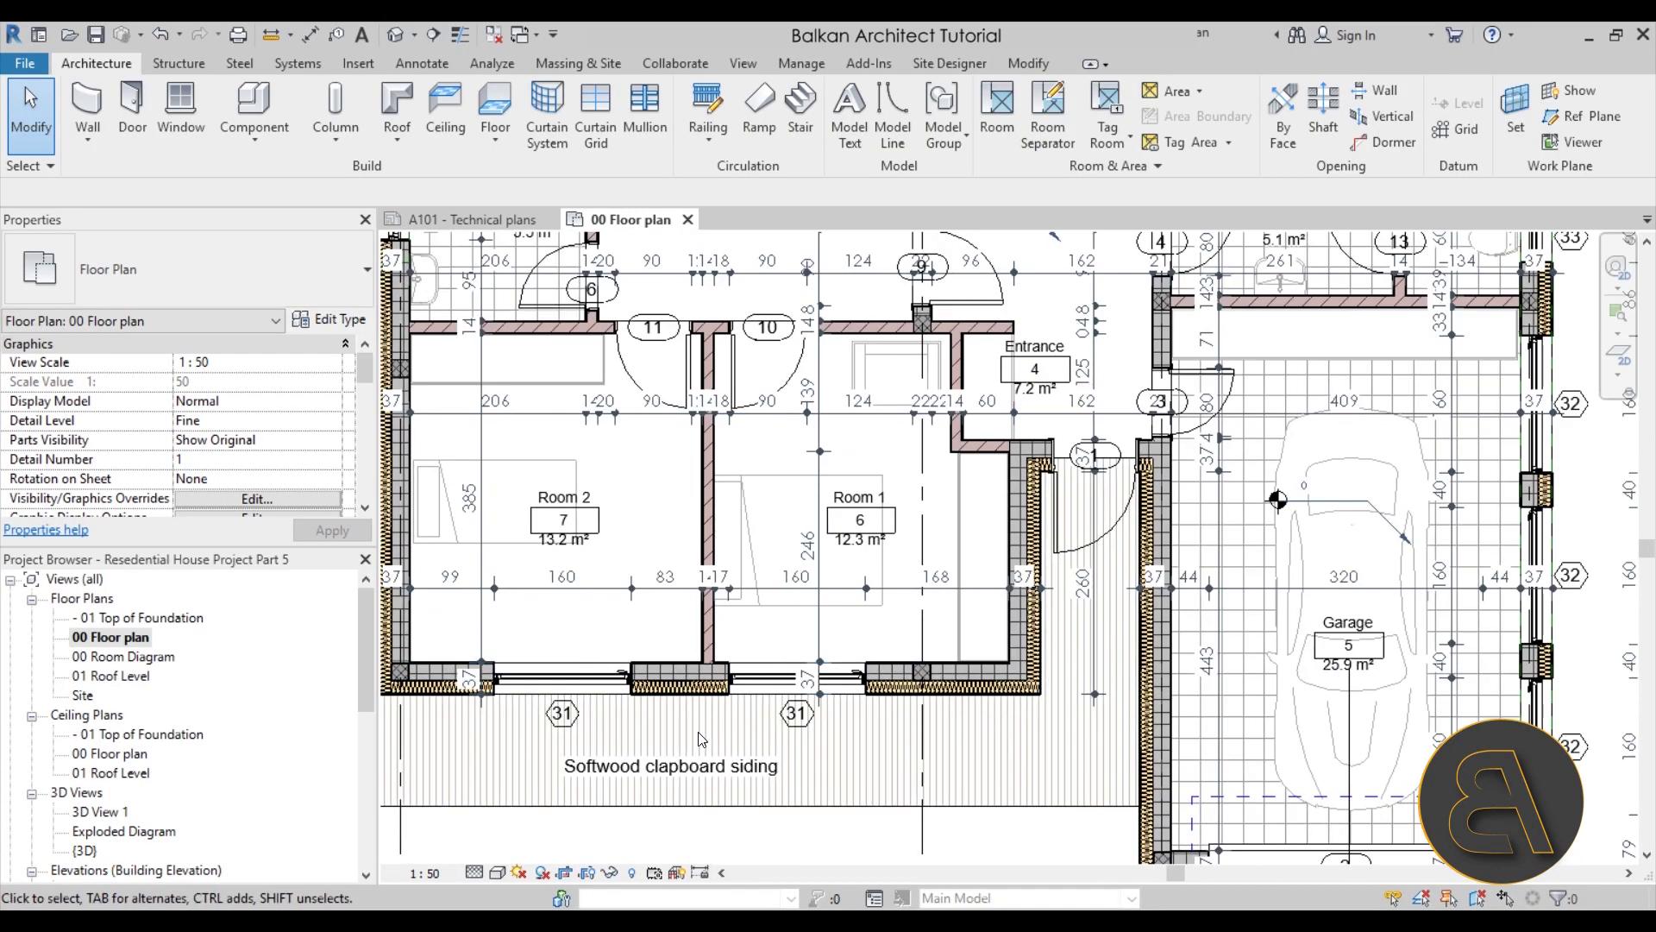
scroll(697, 732, "down", 3)
scroll(495, 698, "up", 5)
scroll(495, 699, "up", 3)
scroll(535, 686, "down", 3)
scroll(583, 667, "up", 2)
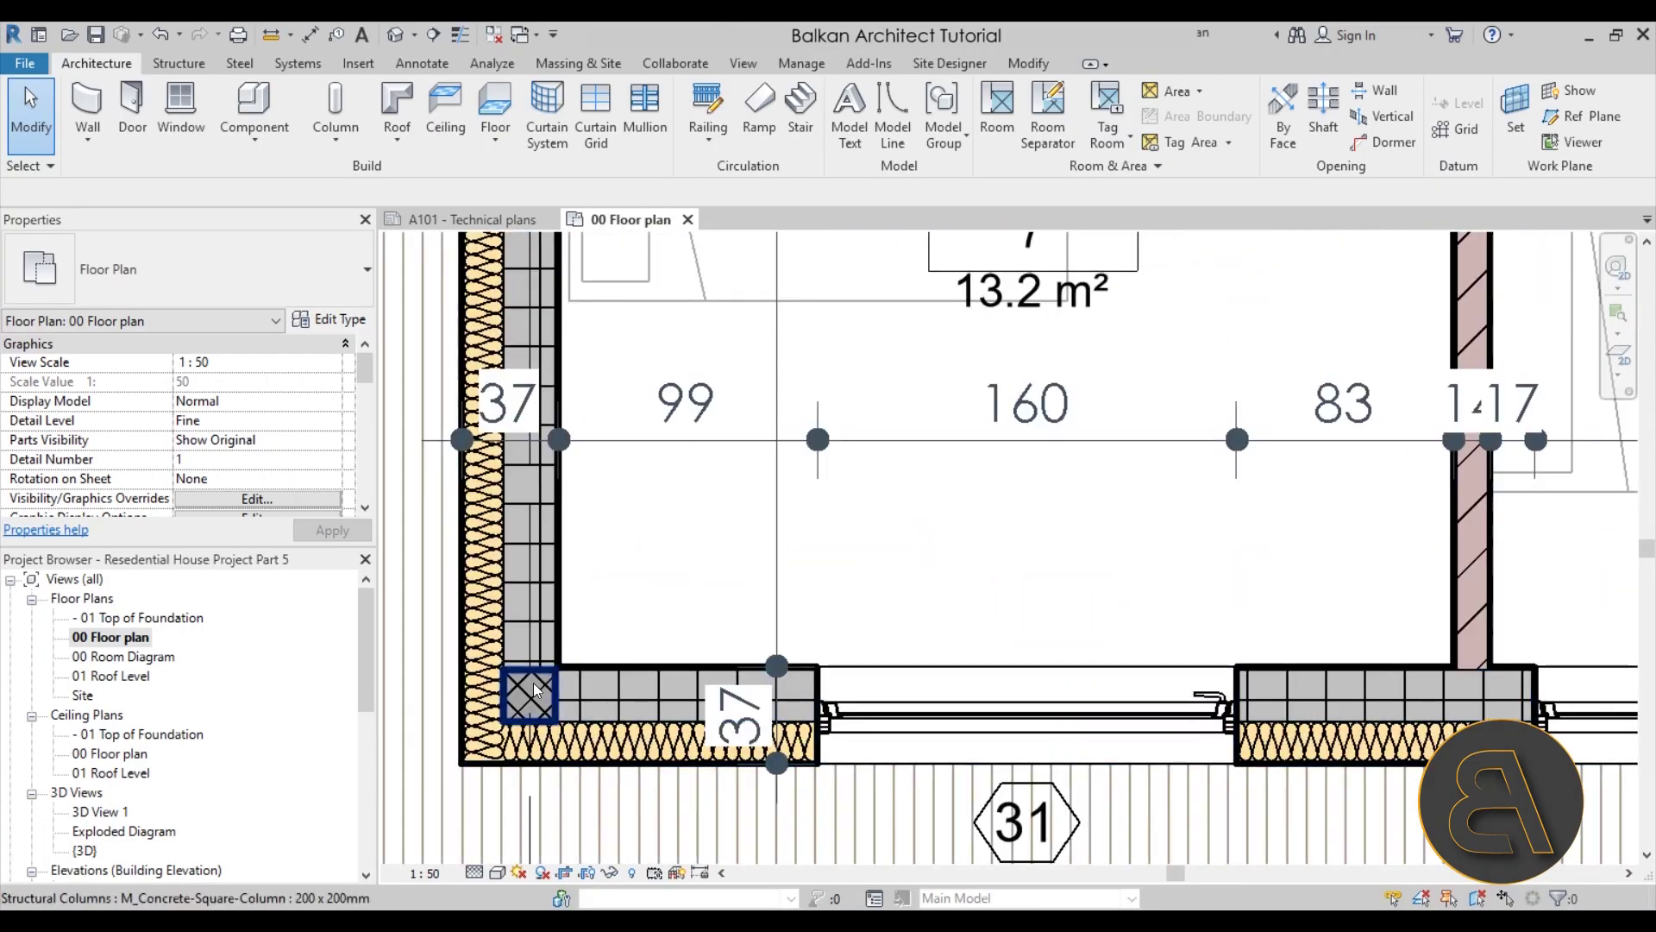
left_click(673, 671)
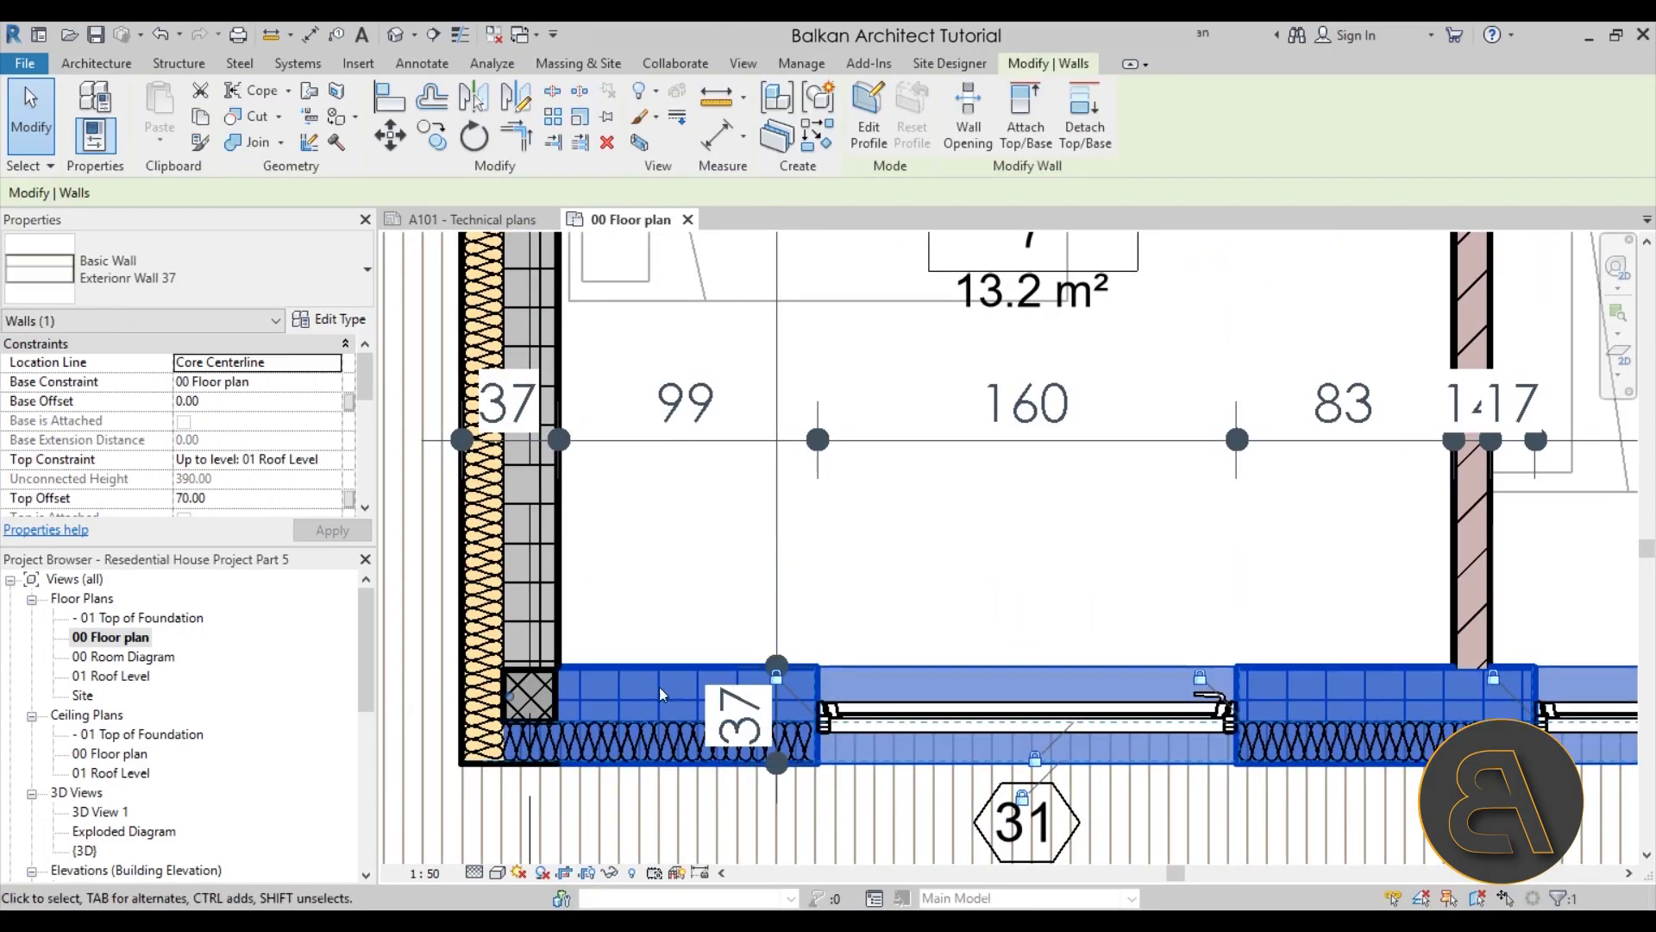
key("Escape")
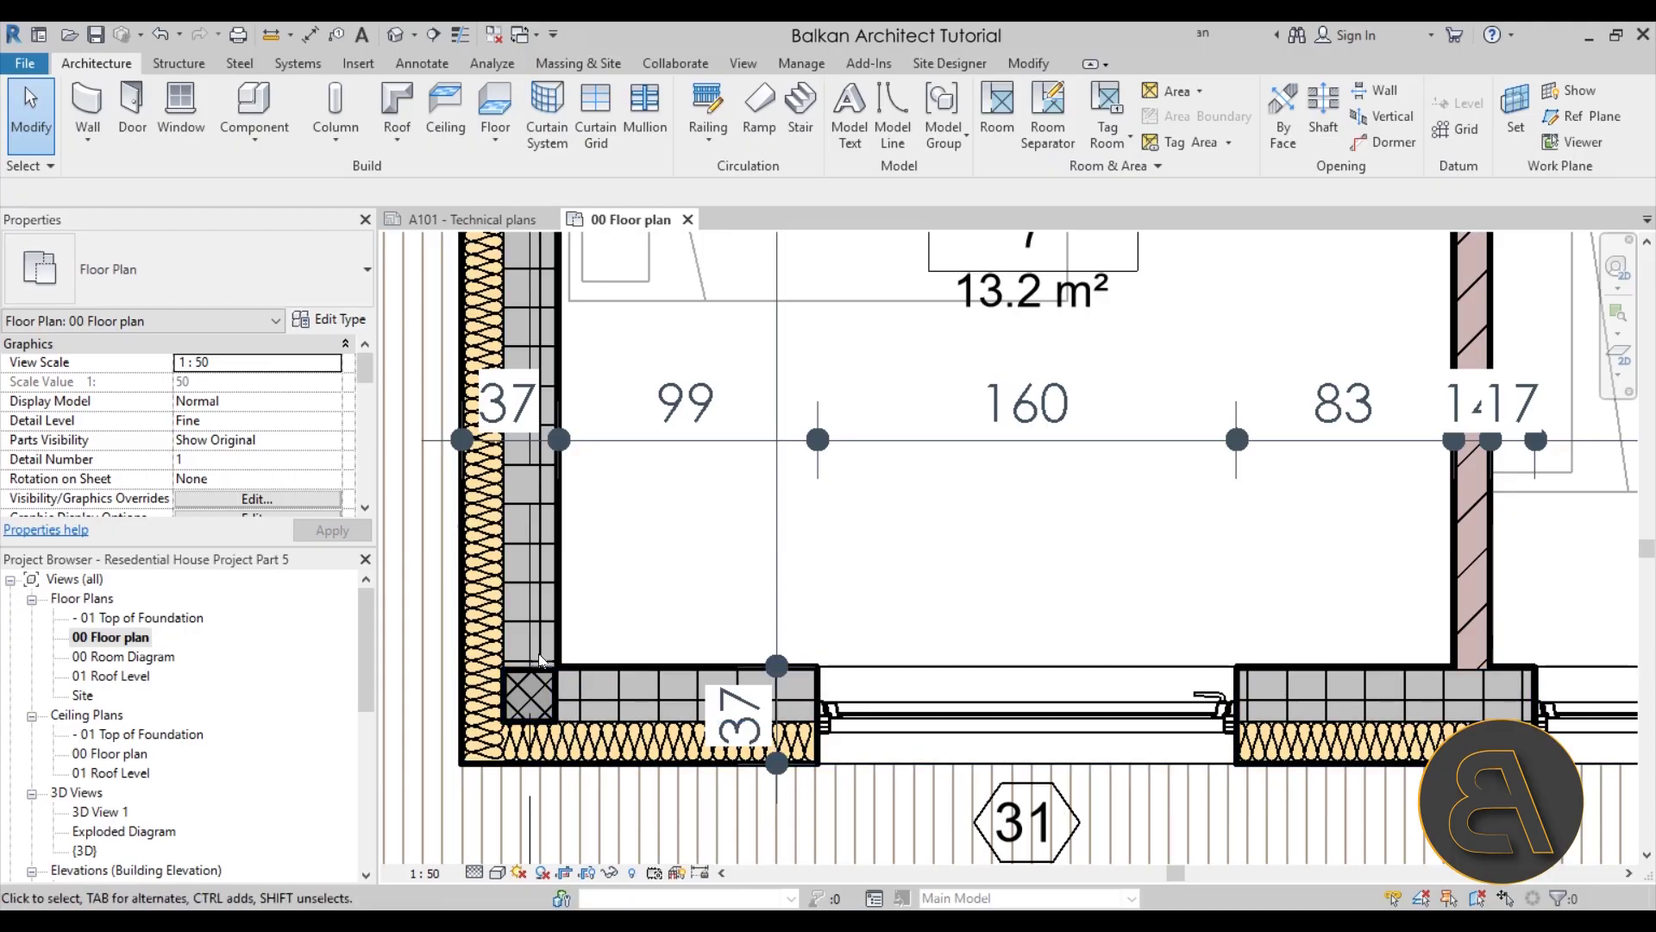
scroll(626, 608, "down", 6)
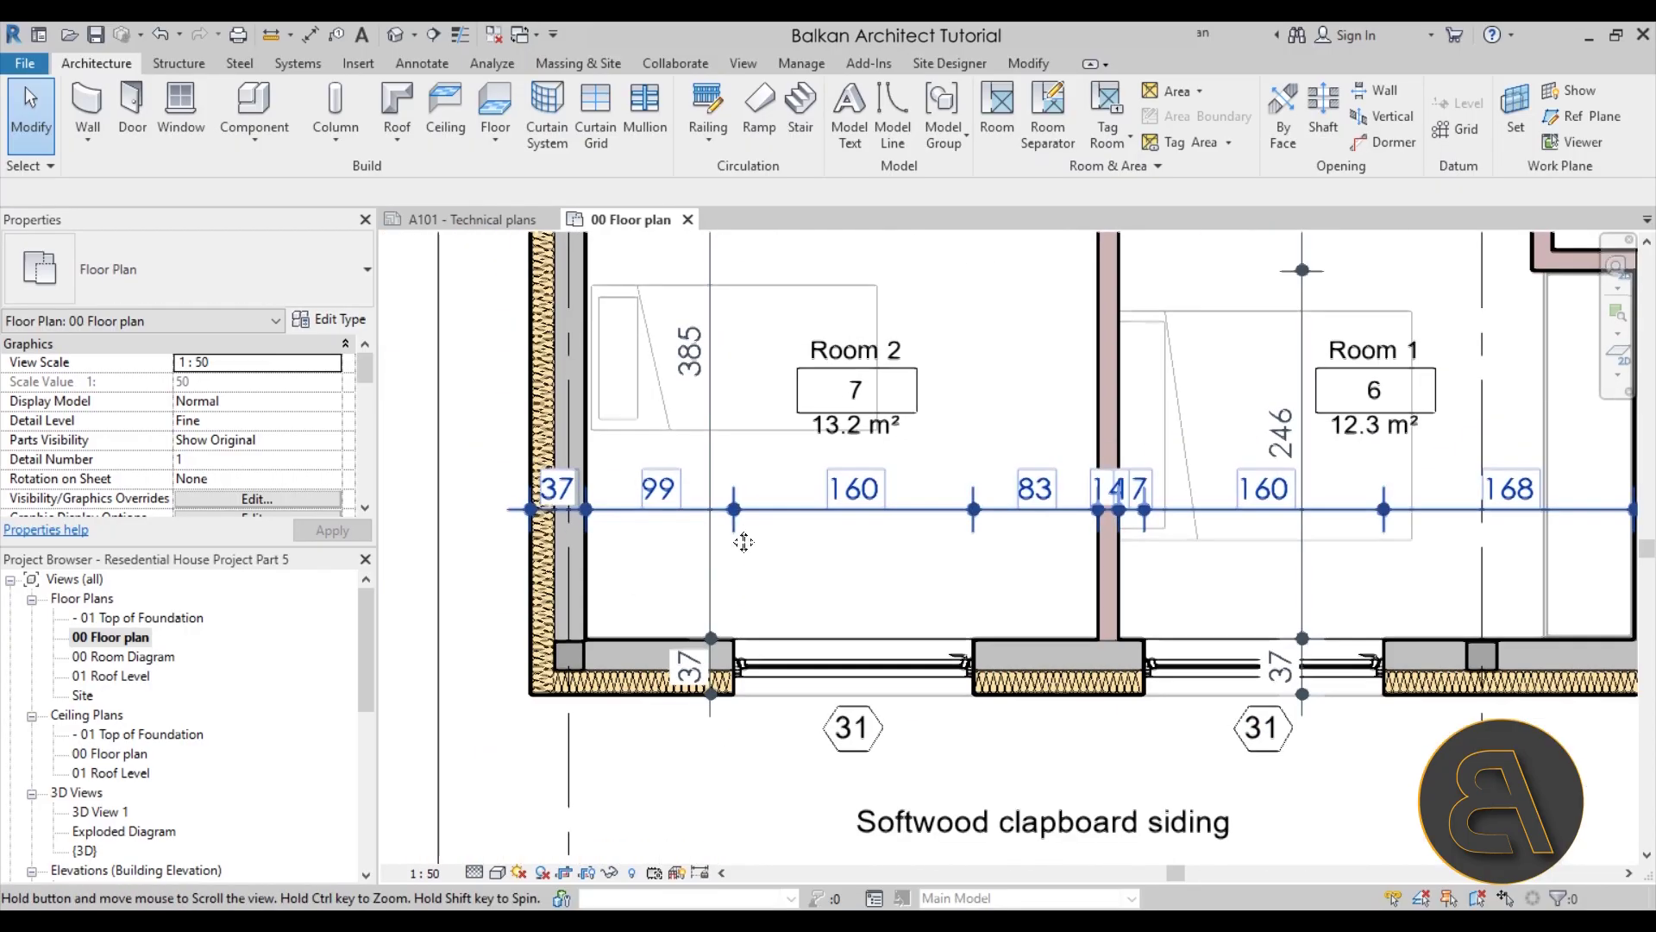
scroll(602, 426, "down", 6)
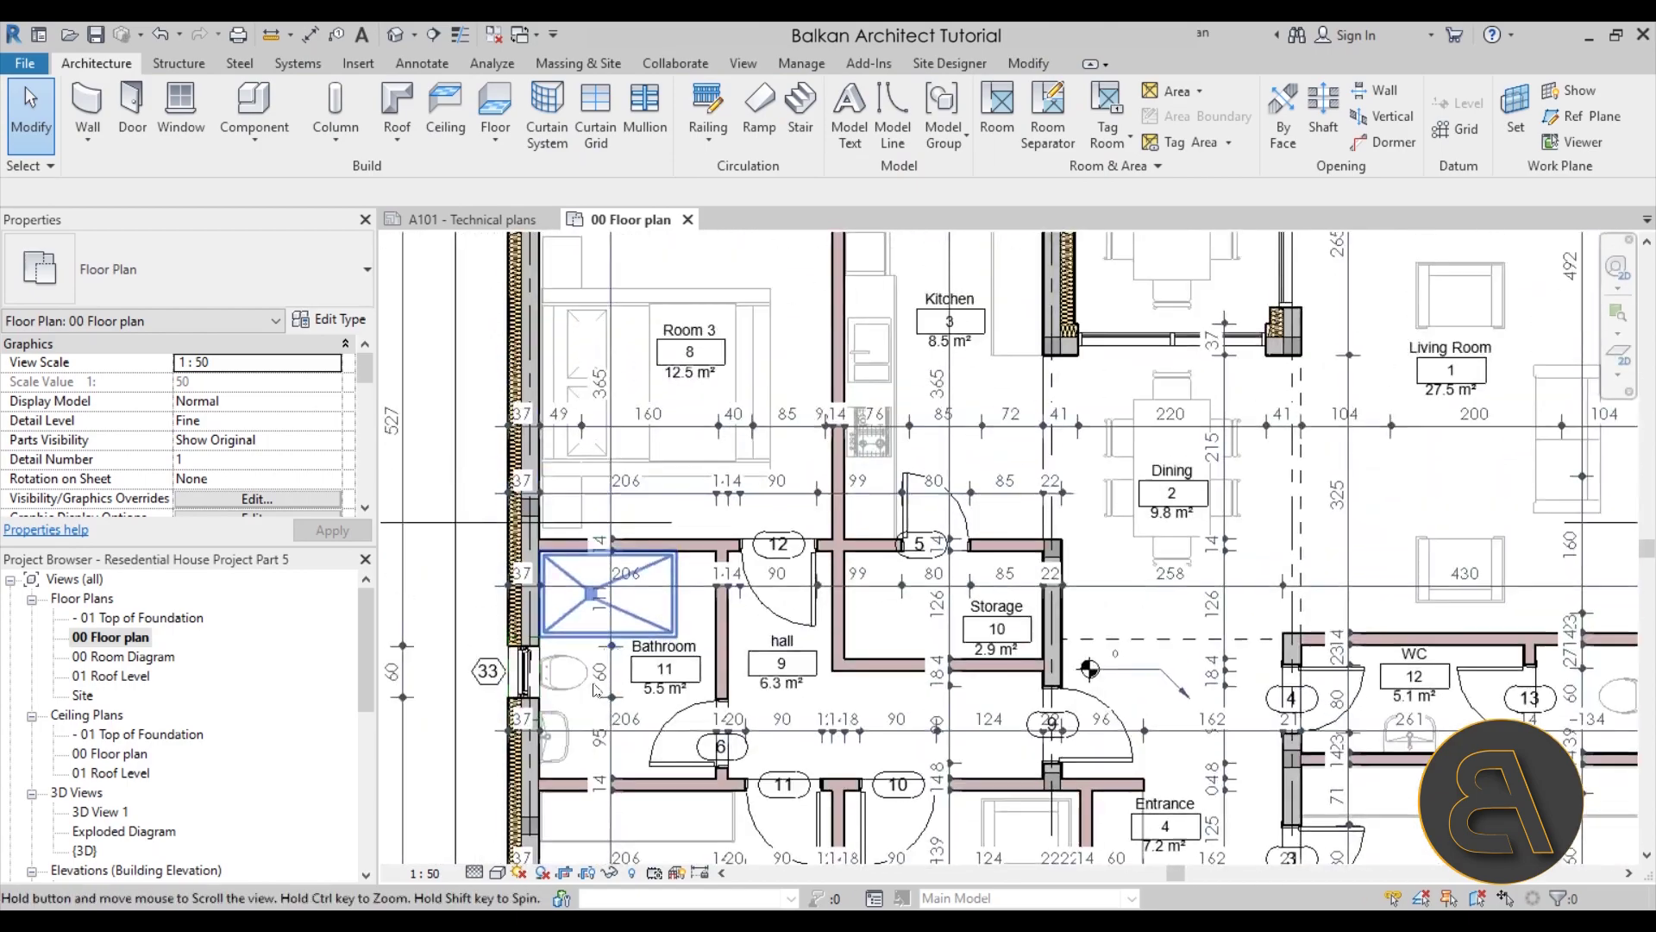
scroll(797, 580, "down", 2)
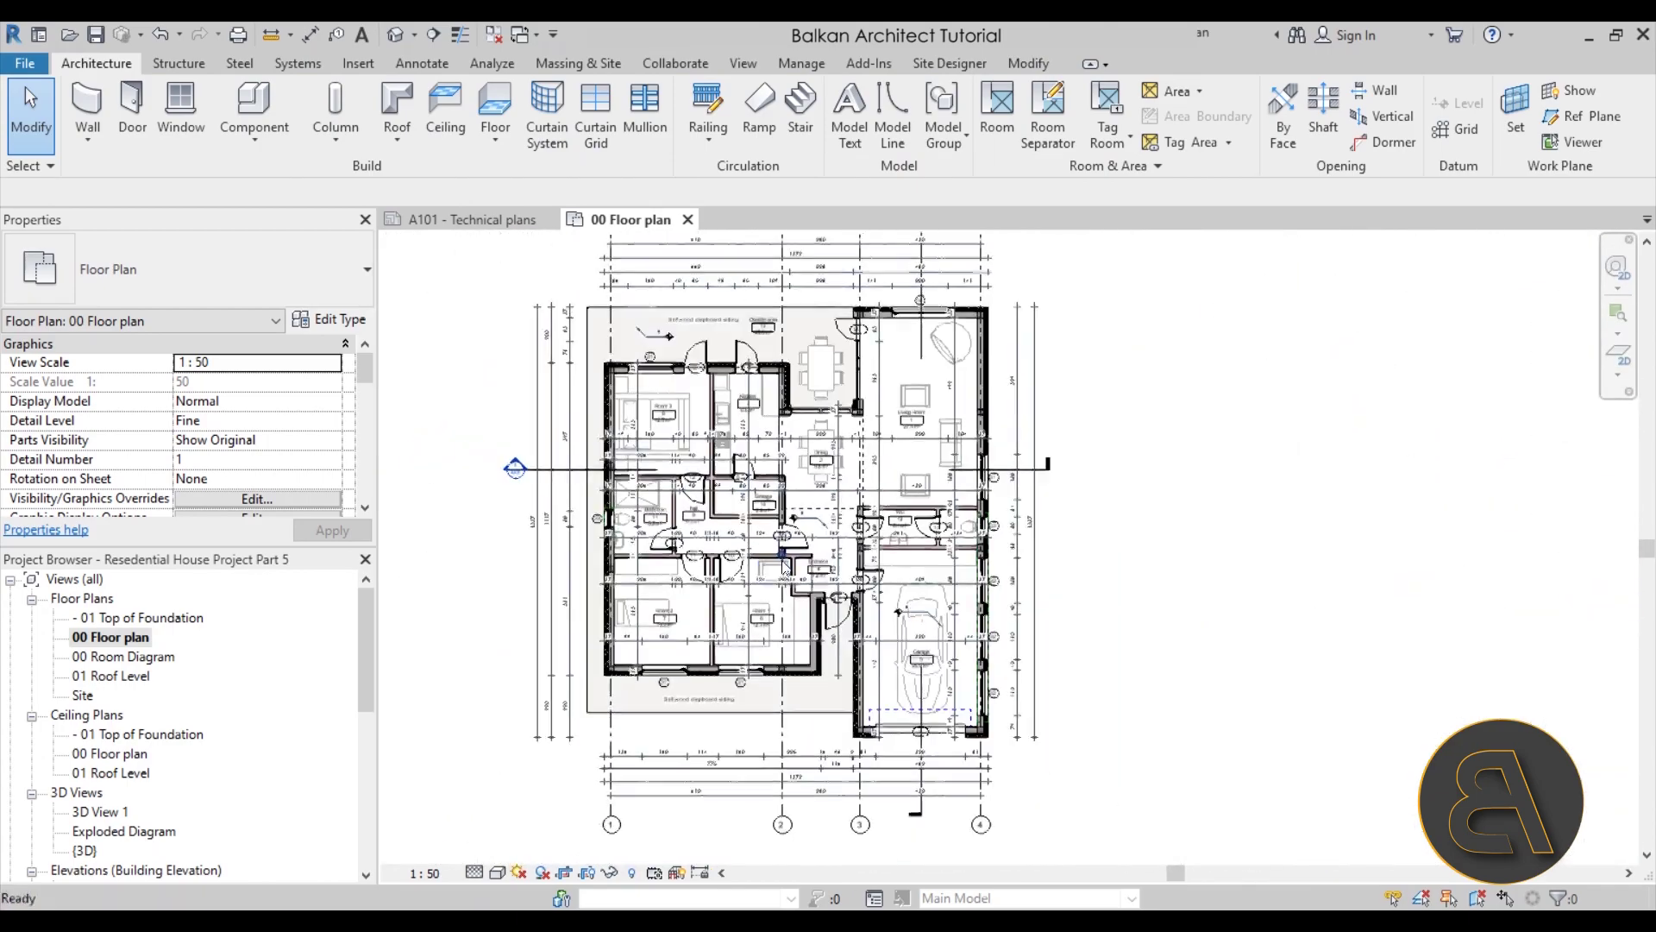
middle_click_drag(1083, 566, 986, 580)
scroll(841, 469, "up", 2)
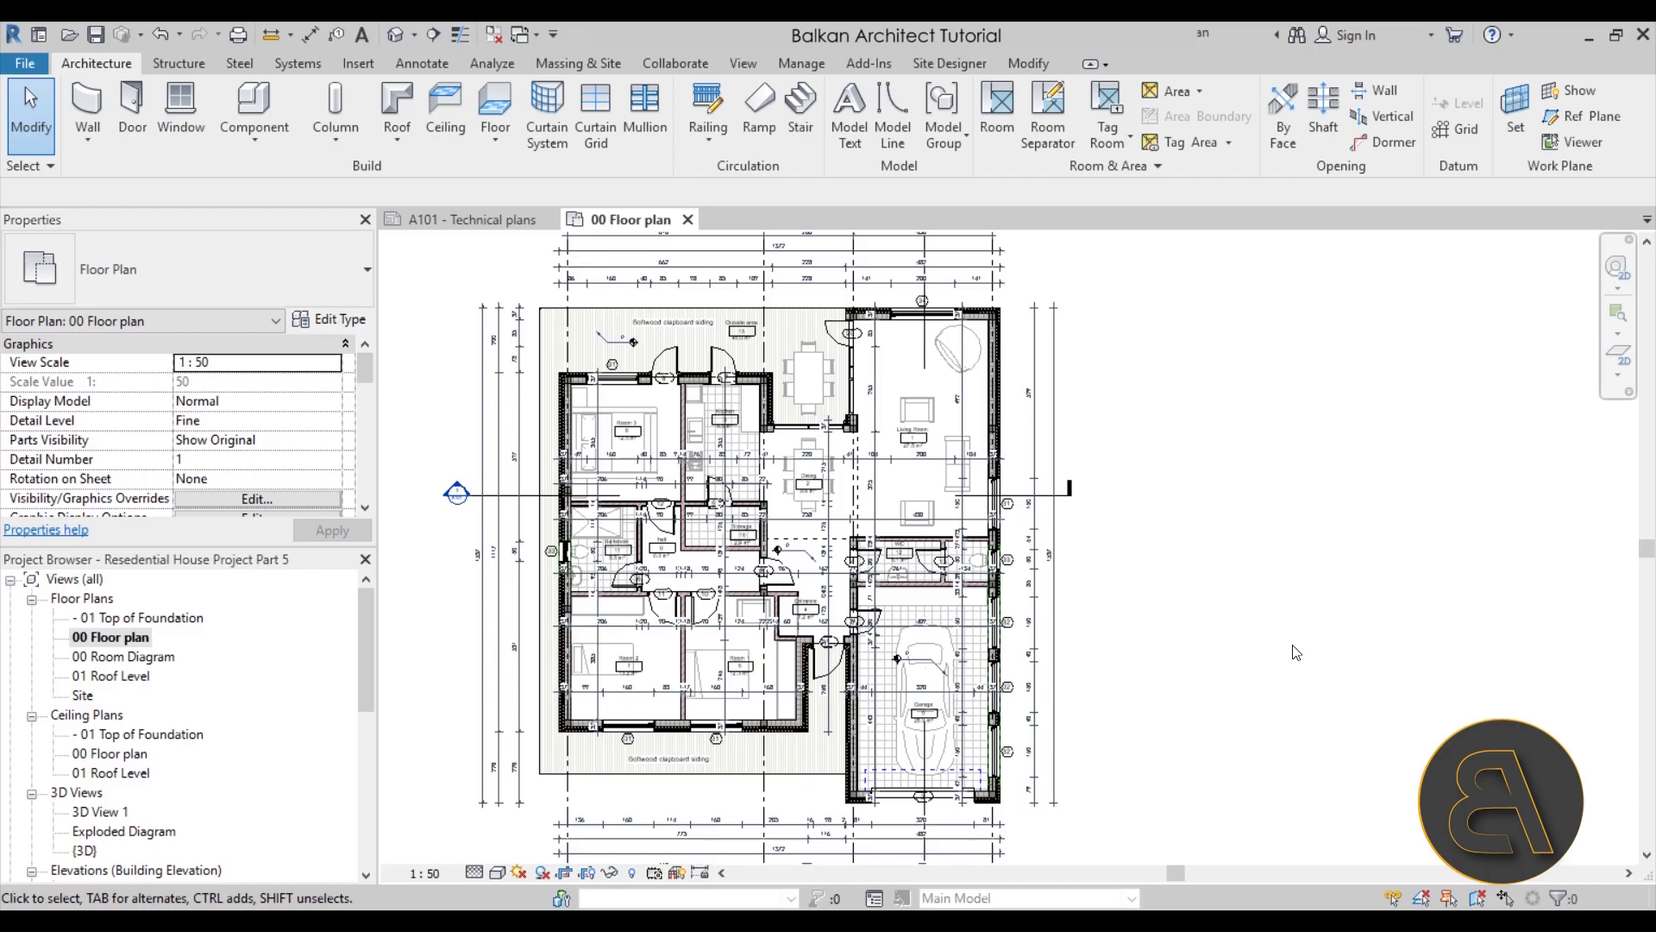
Start a new interference check and move its settings window clear of the floor plan
left_click(687, 67)
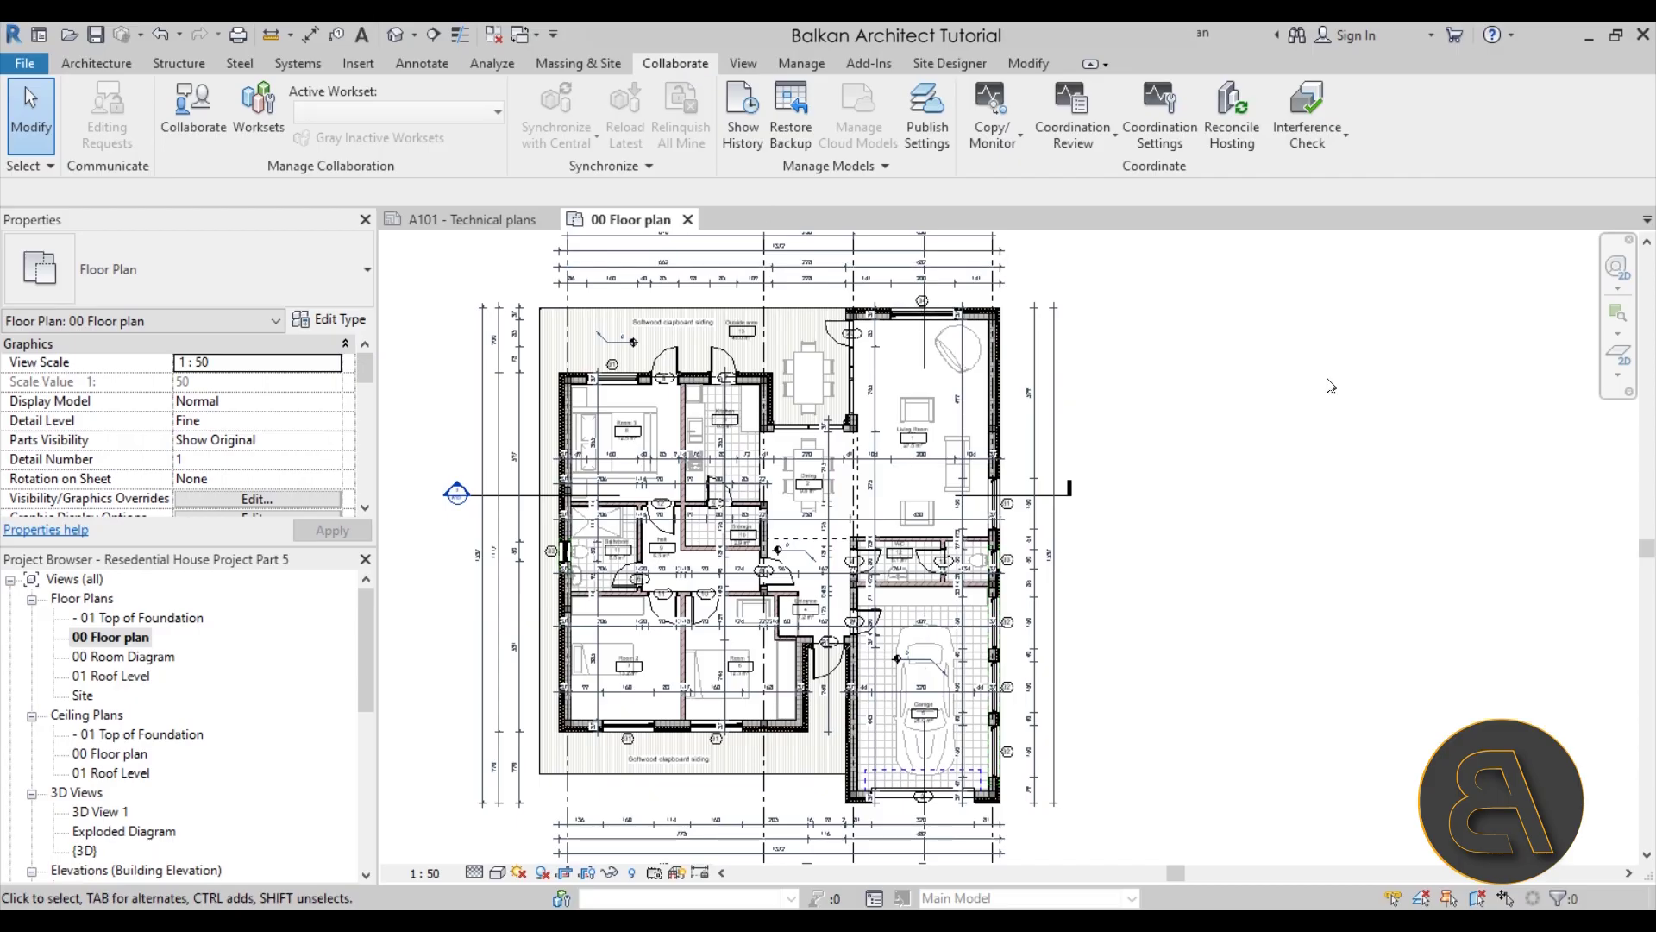
left_click(1311, 148)
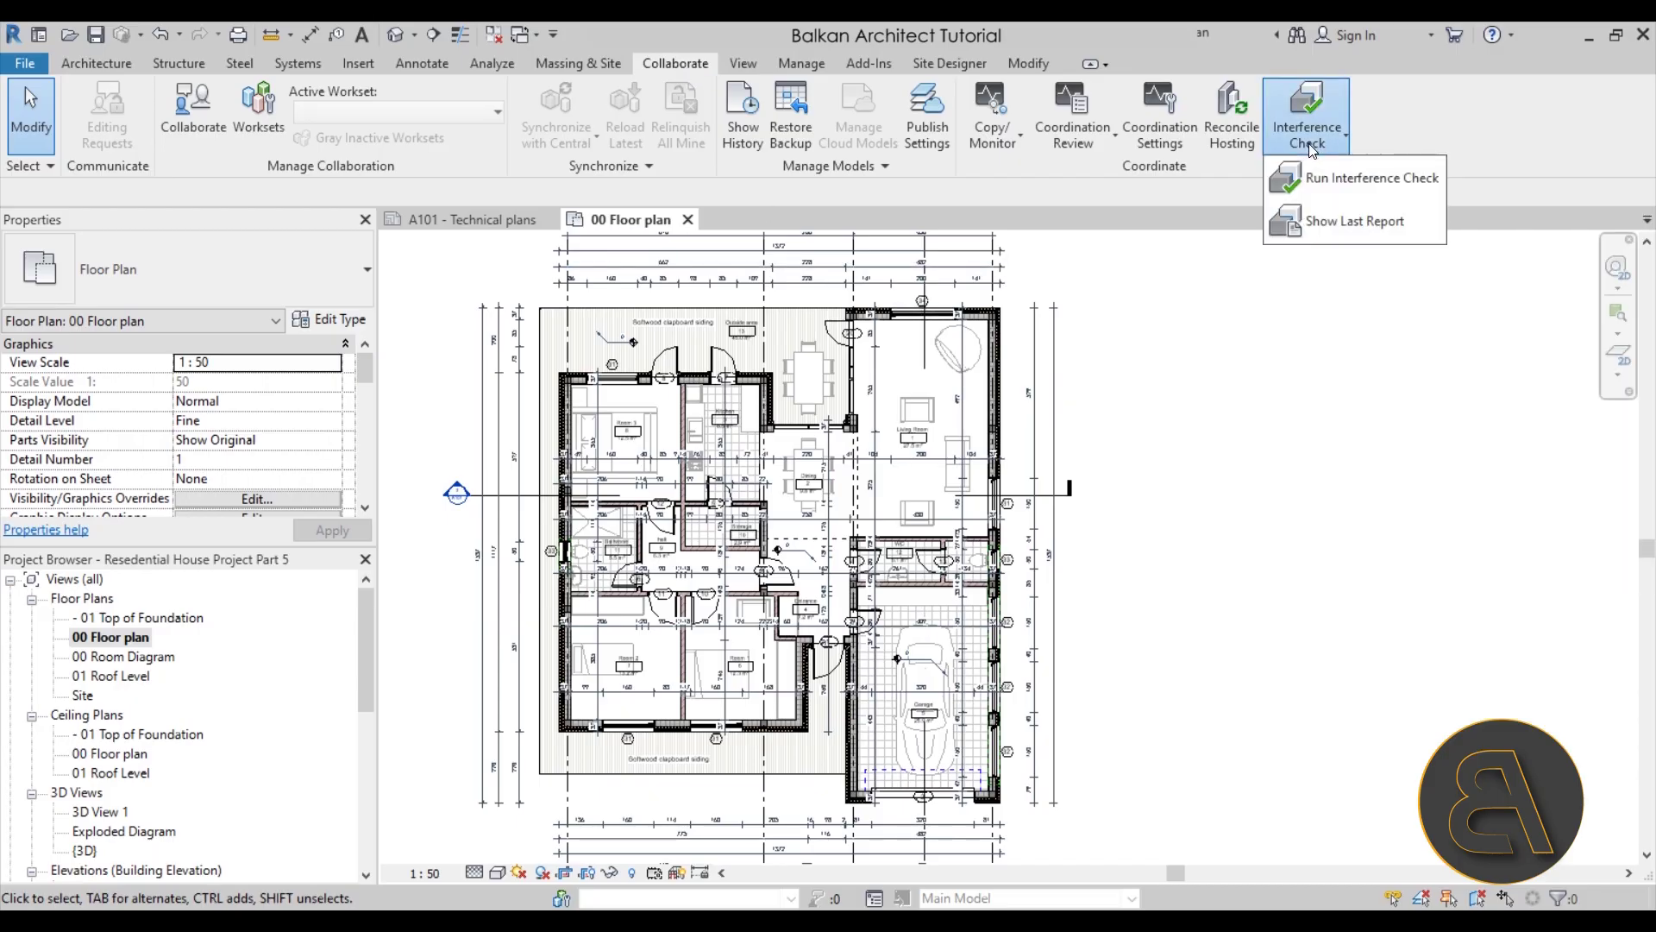
left_click(1336, 222)
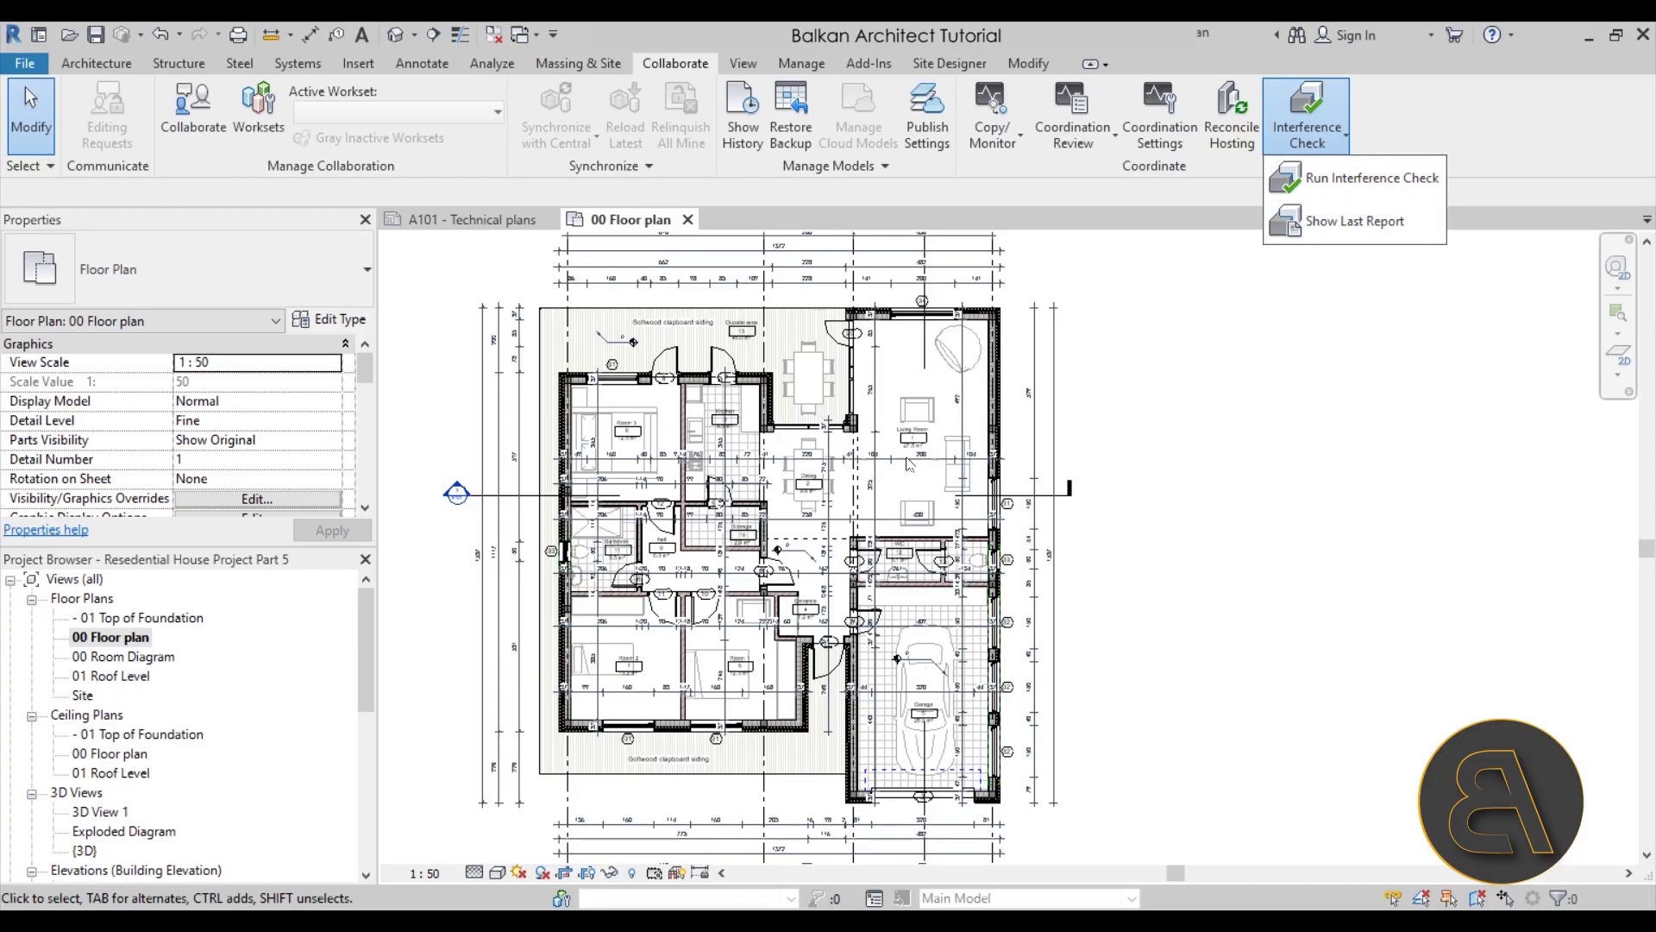
left_click(1371, 177)
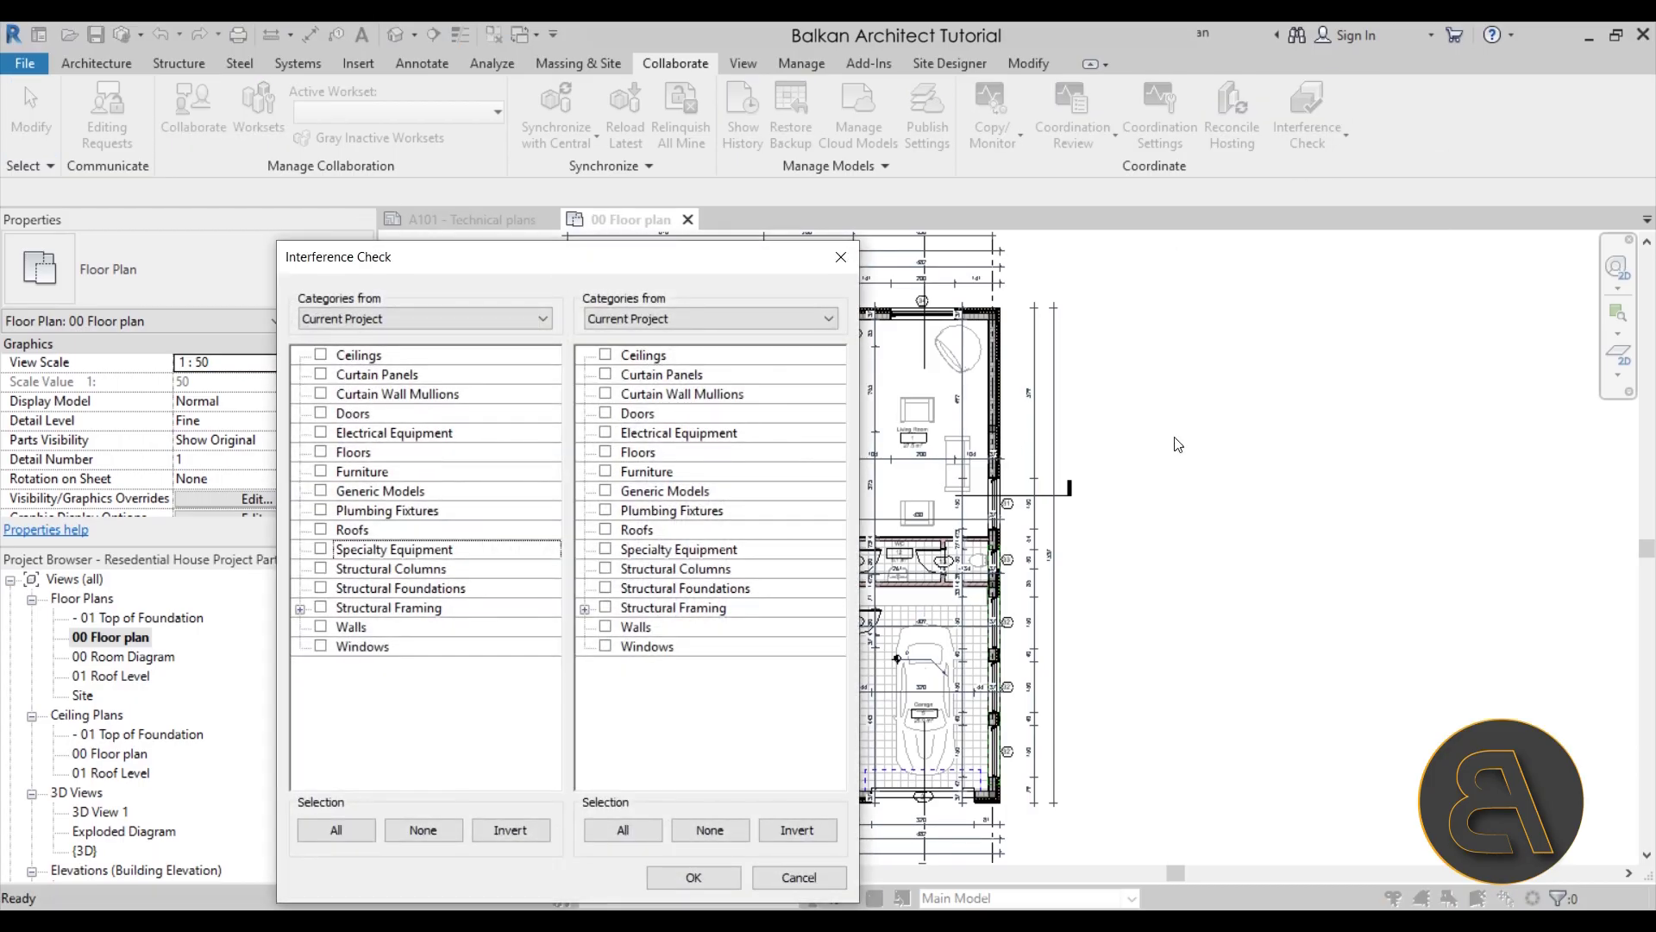
left_click_drag(590, 267, 450, 134)
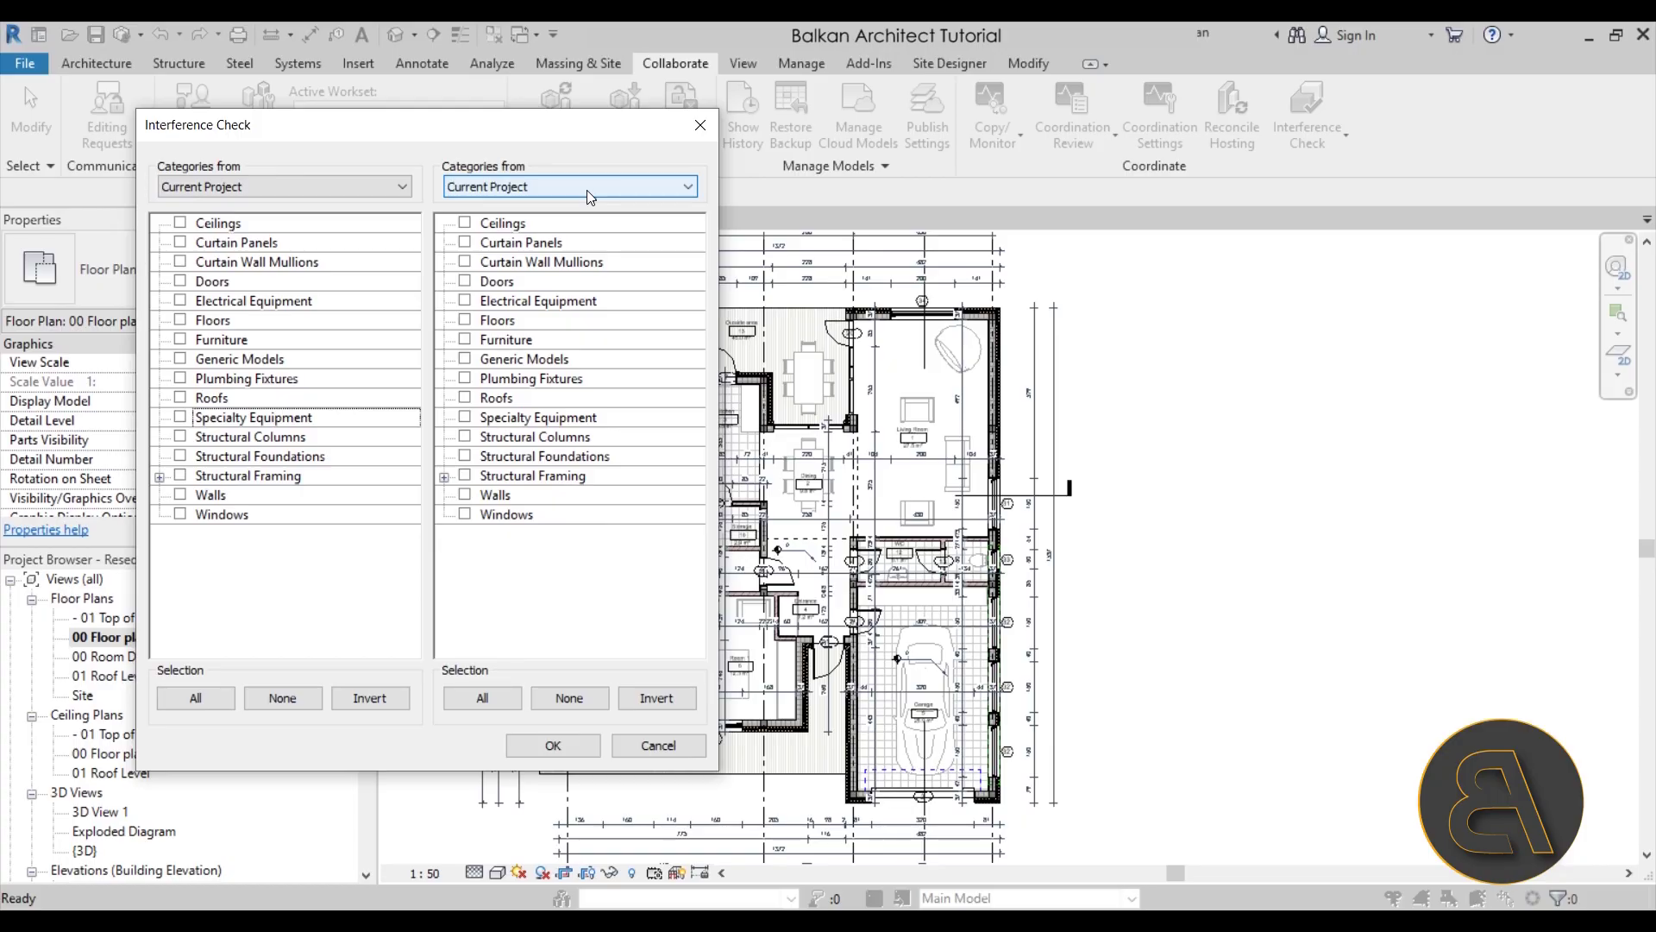
Run the interference check on the Current Project, comparing Walls against Structural Columns
left_click(348, 184)
left_click(349, 184)
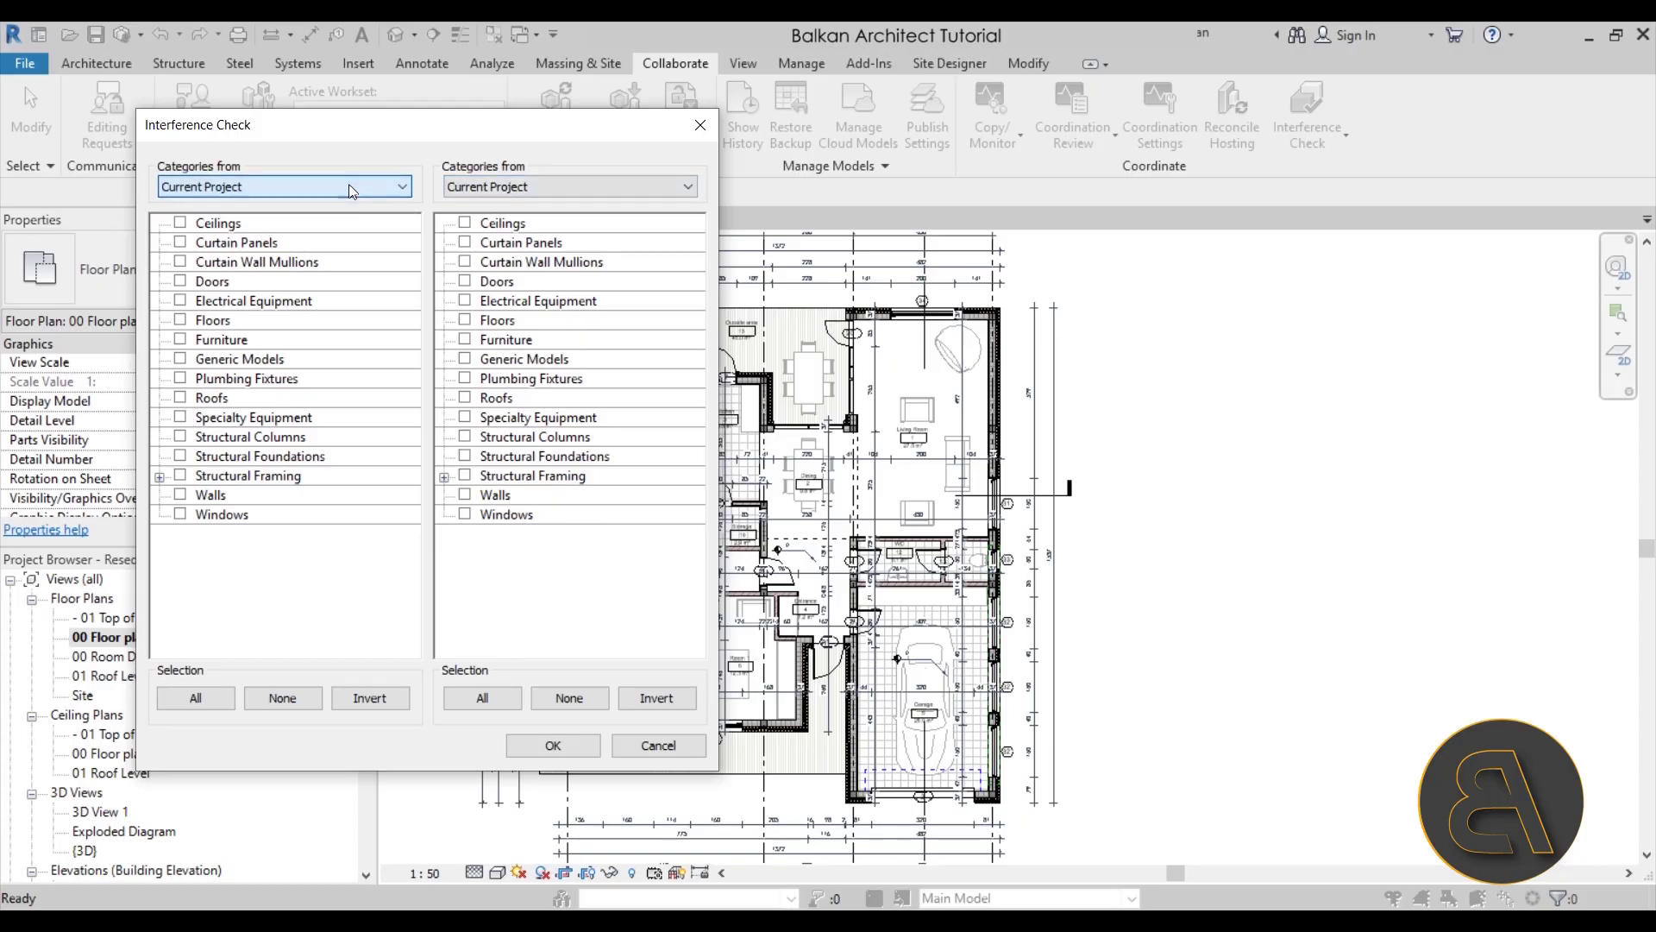
left_click(540, 188)
left_click(561, 192)
left_click(181, 495)
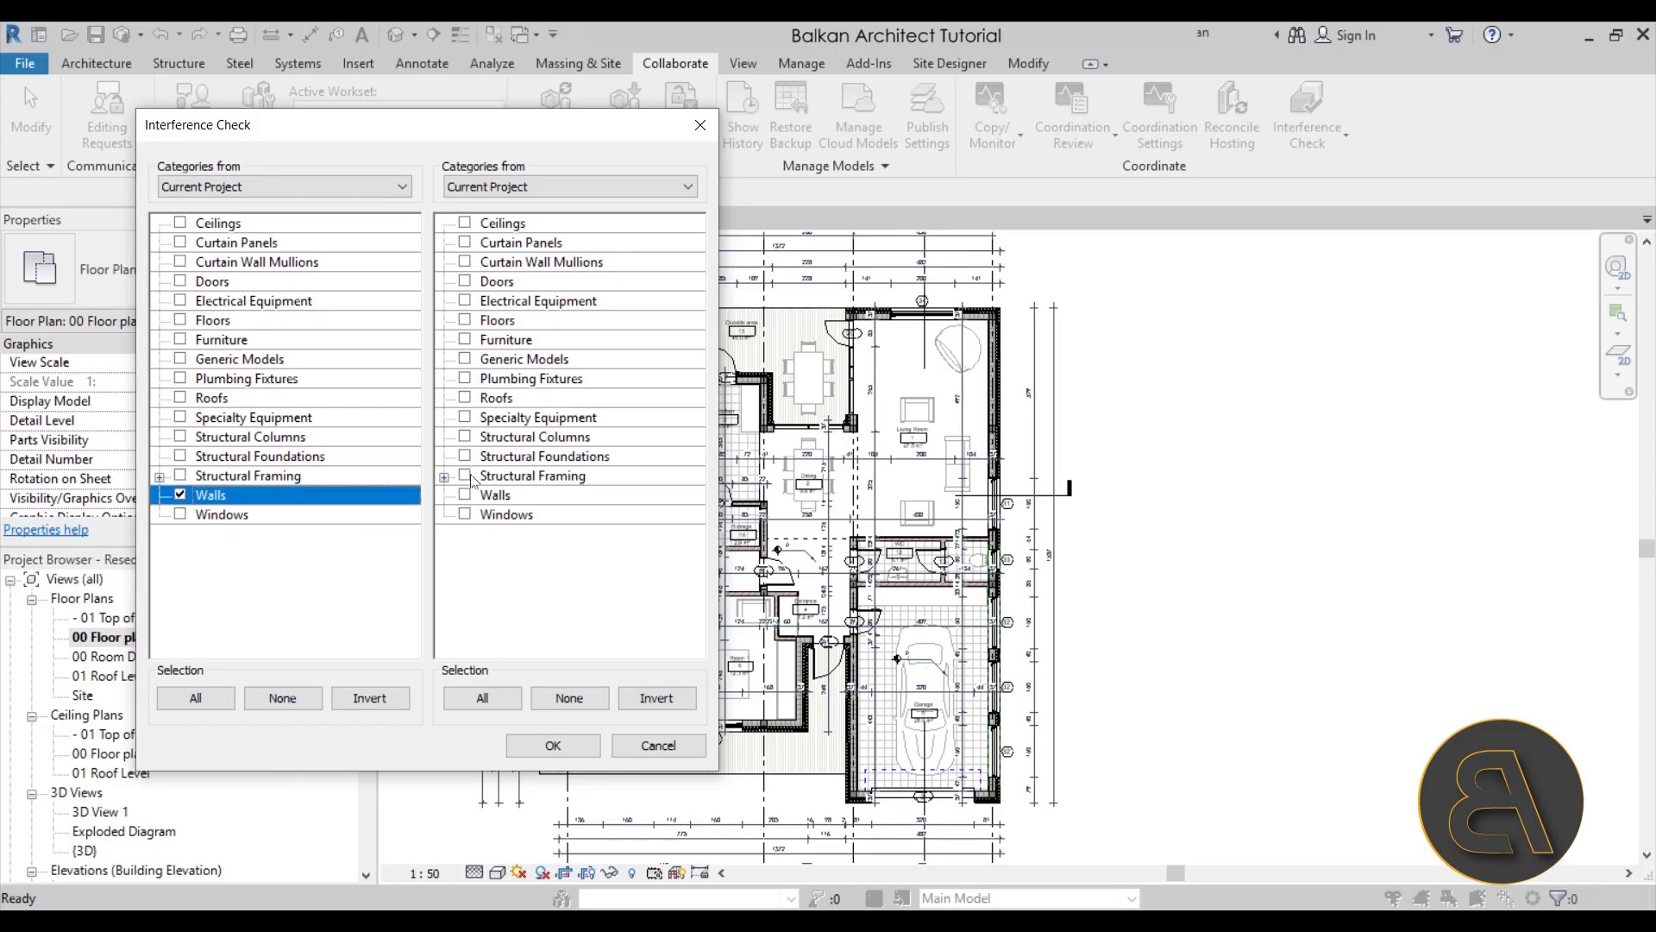
left_click(466, 438)
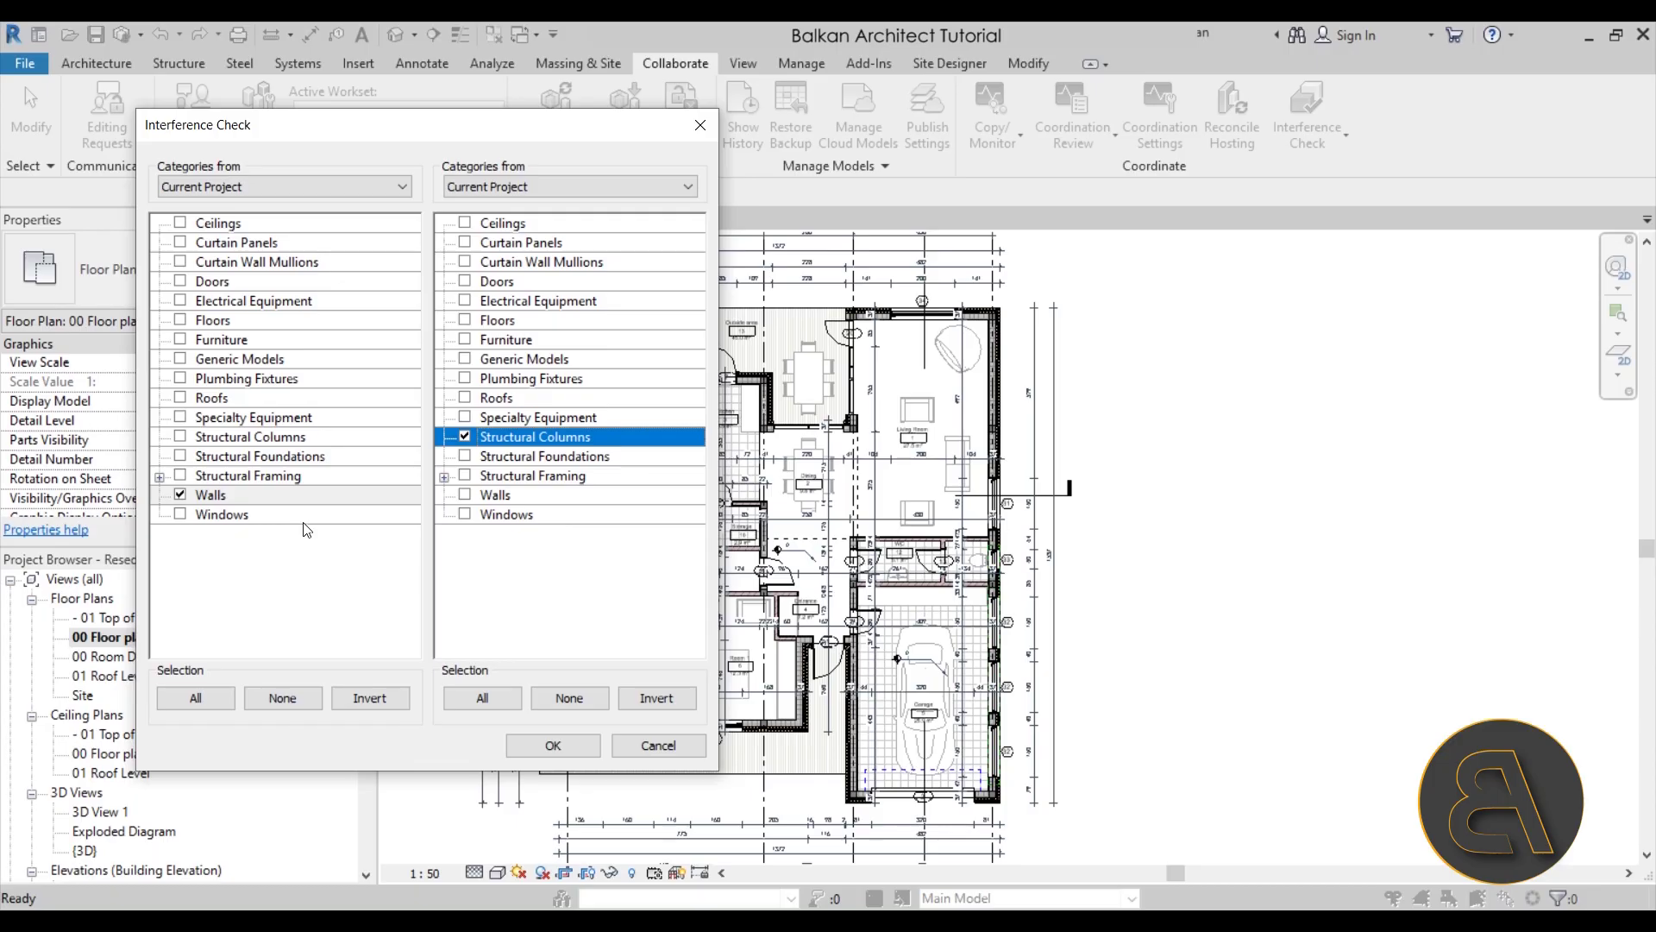
left_click(550, 745)
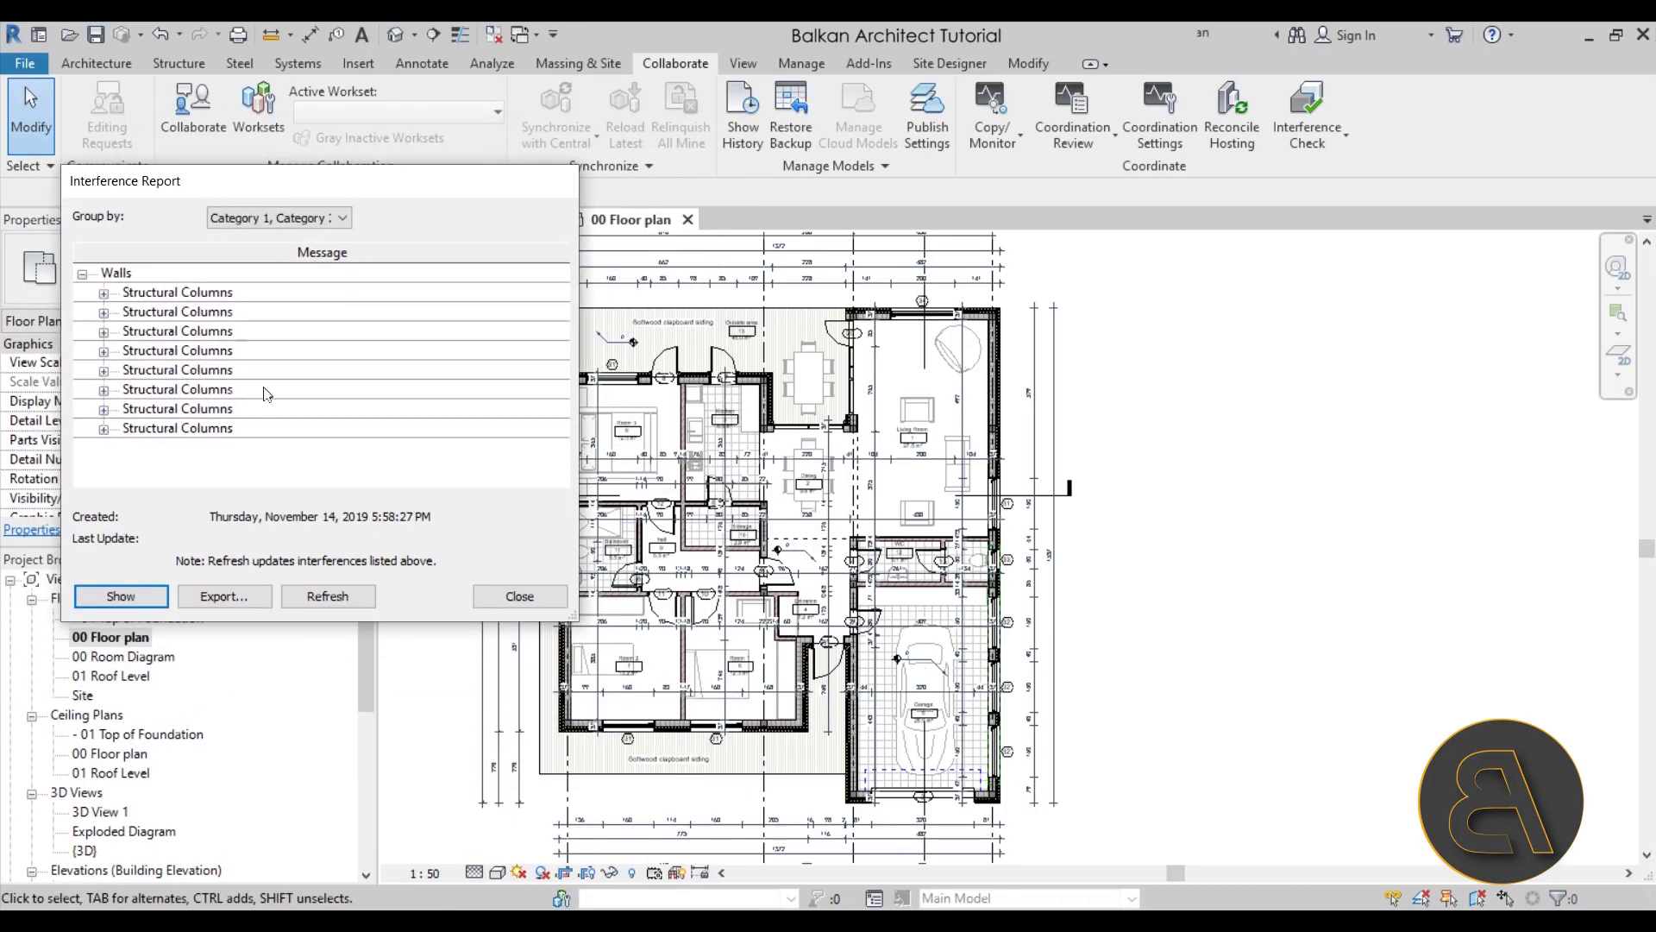
mouse_move(639, 592)
middle_mouse_down()
mouse_move(913, 561)
mouse_move(869, 589)
middle_mouse_up()
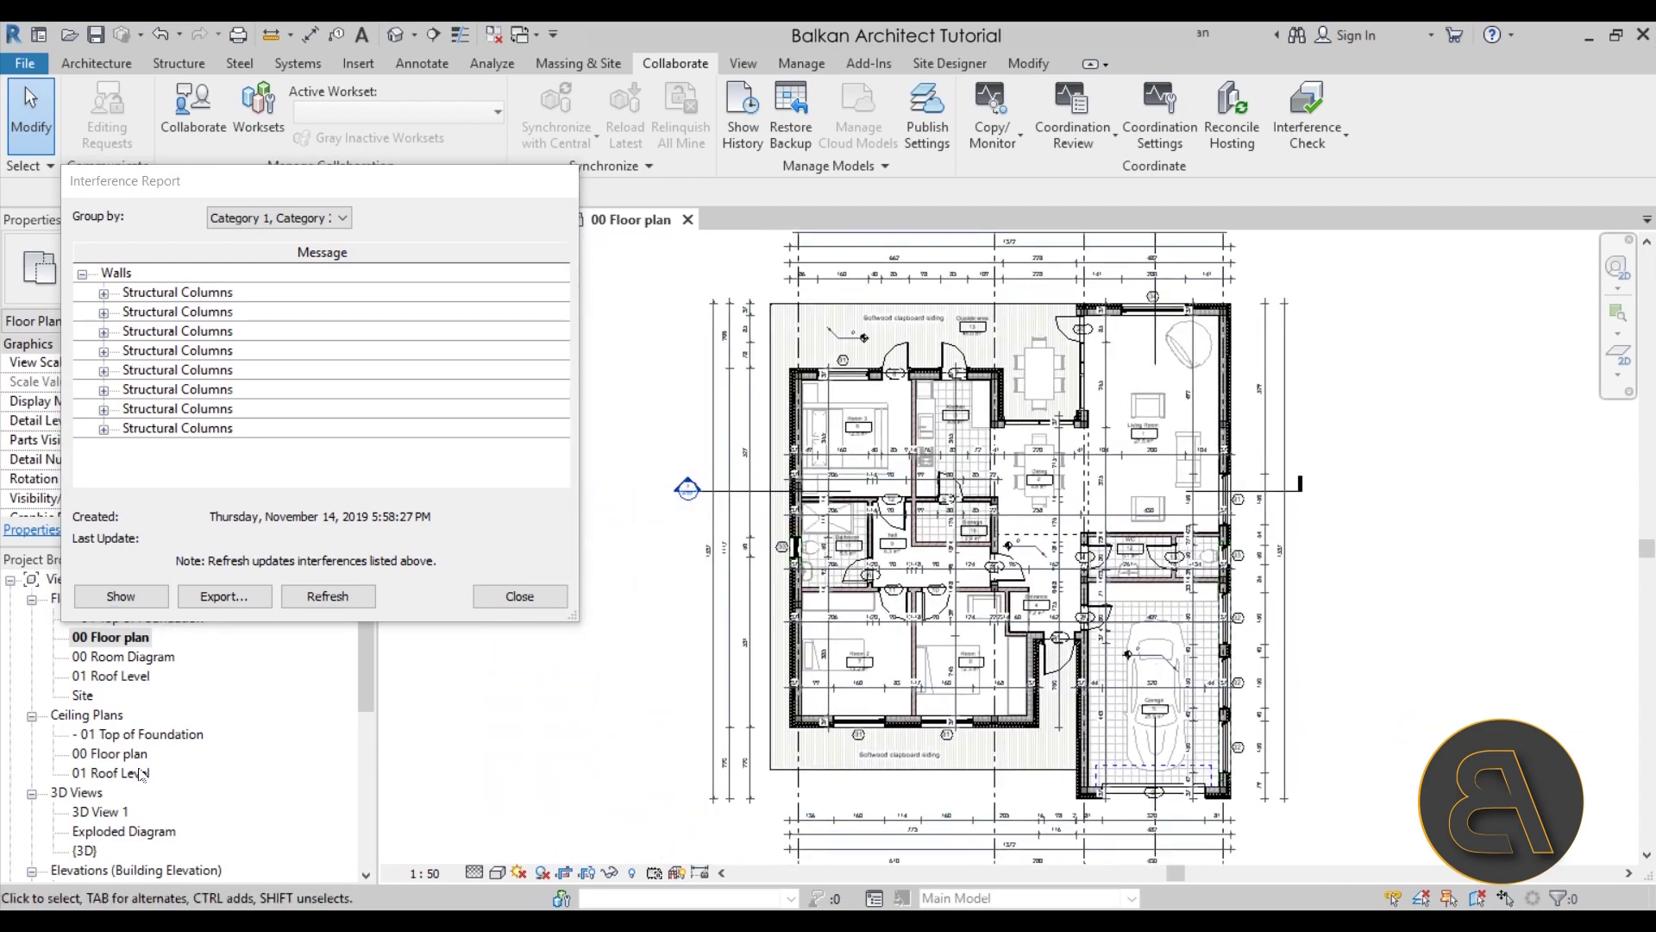
double_click(100, 813)
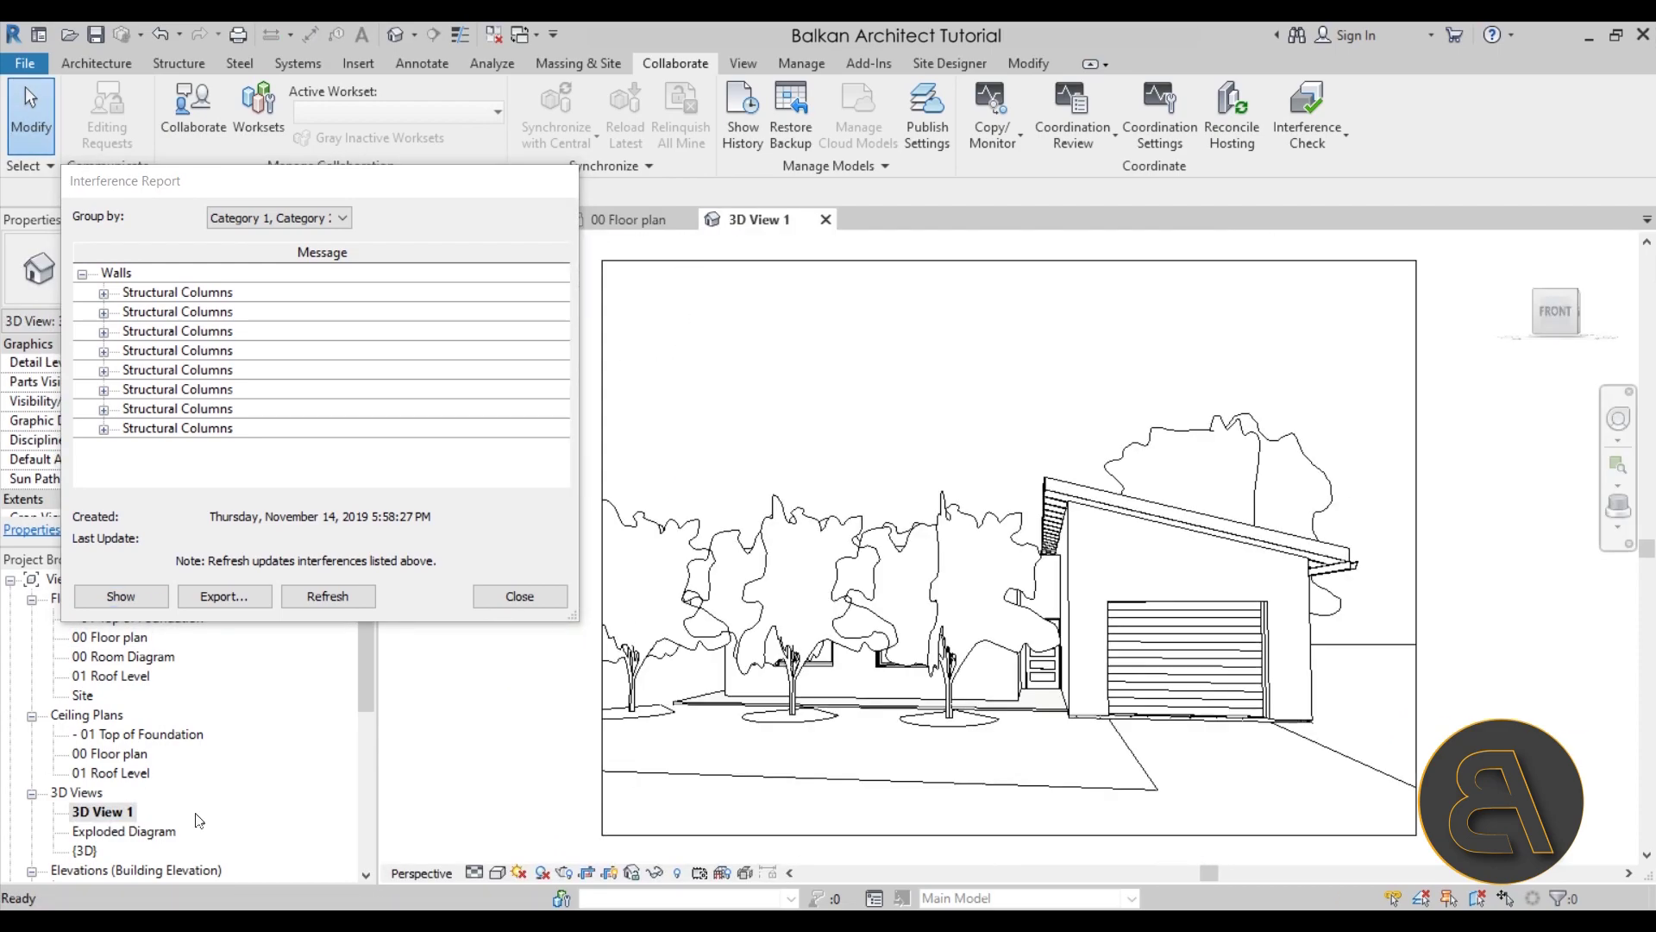
double_click(109, 637)
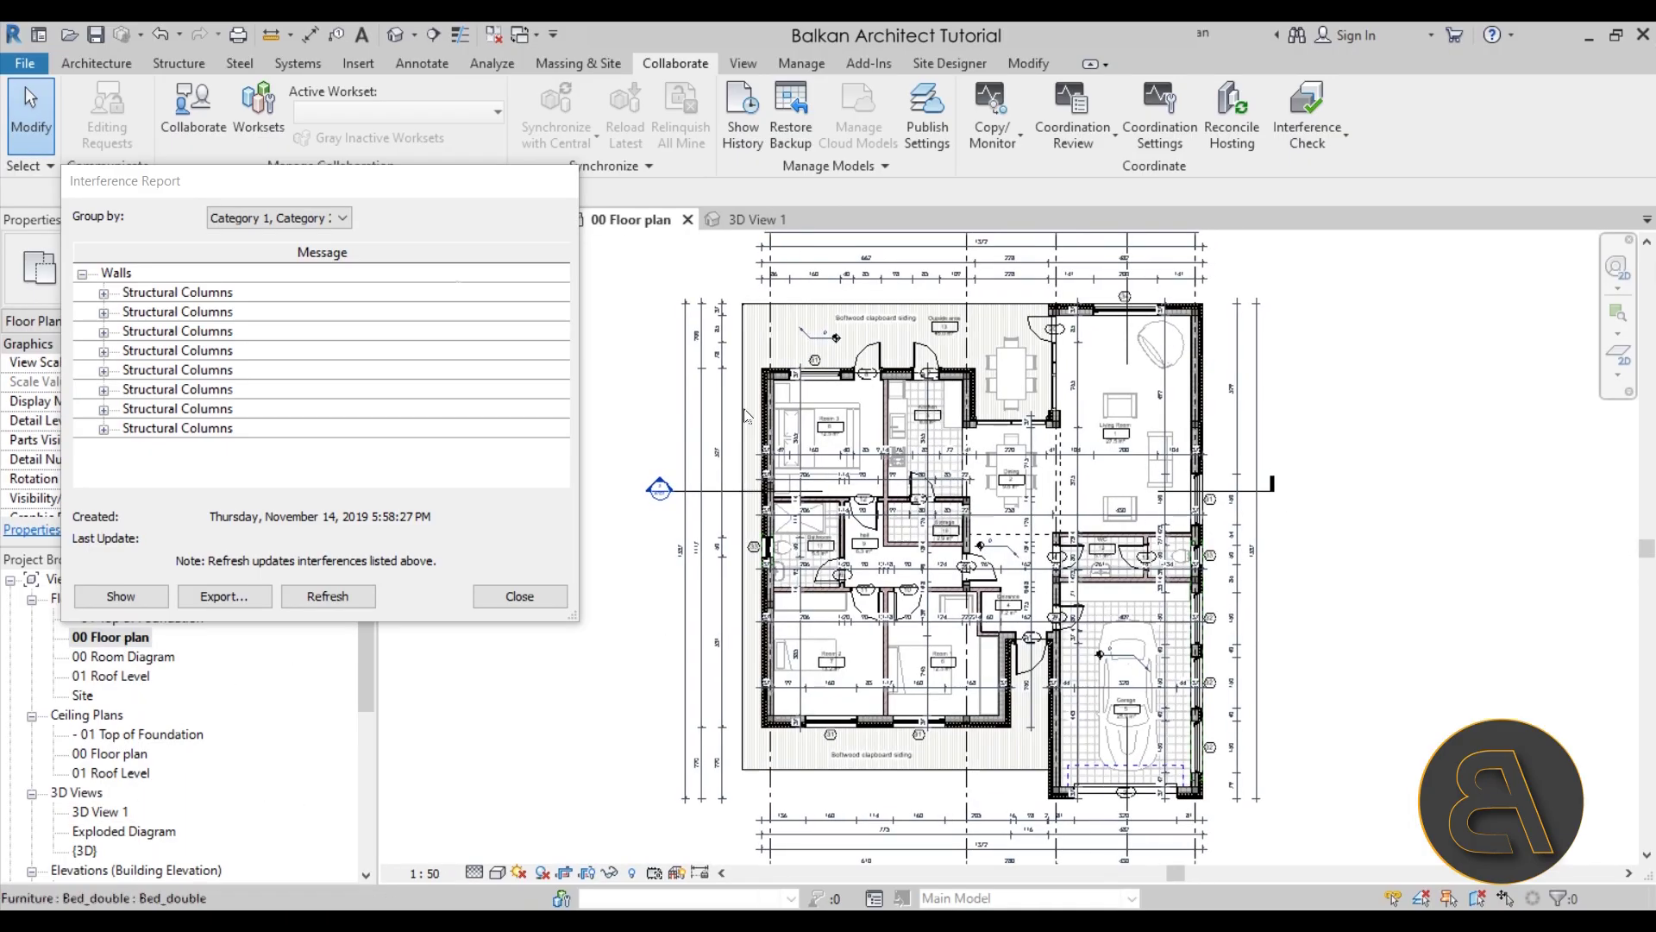
Enlarge the interference report, highlight its first two wall and column clashes, and locate the second one in the floor plan
left_click_drag(155, 182, 183, 150)
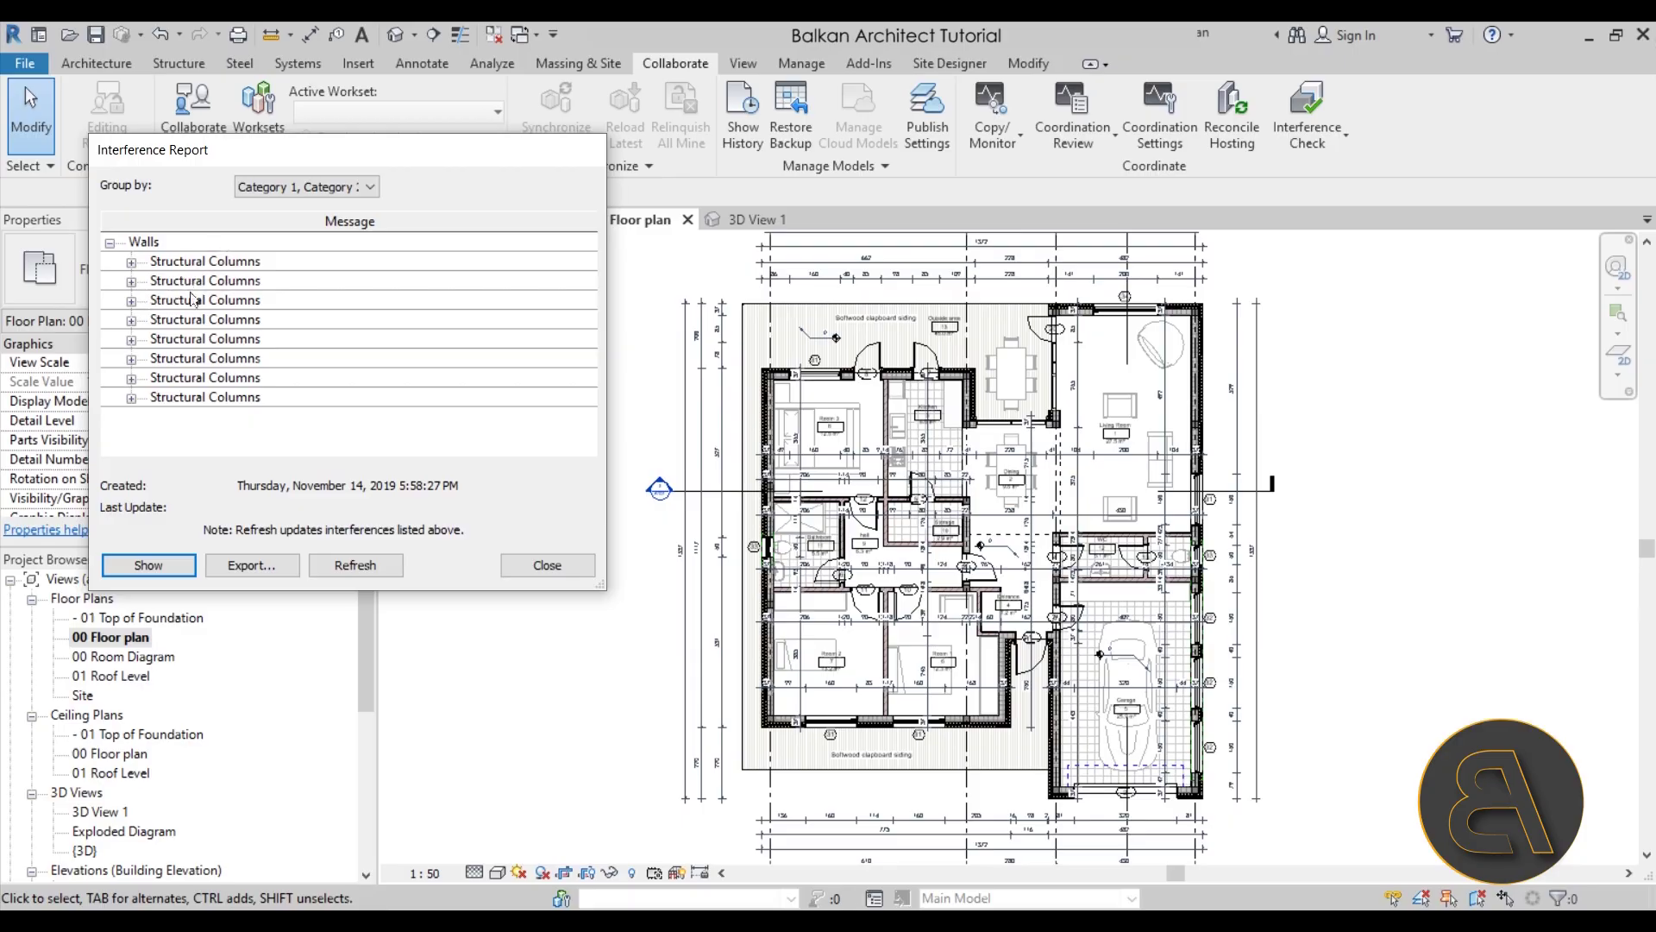
left_click_drag(608, 598, 615, 752)
left_click(163, 261)
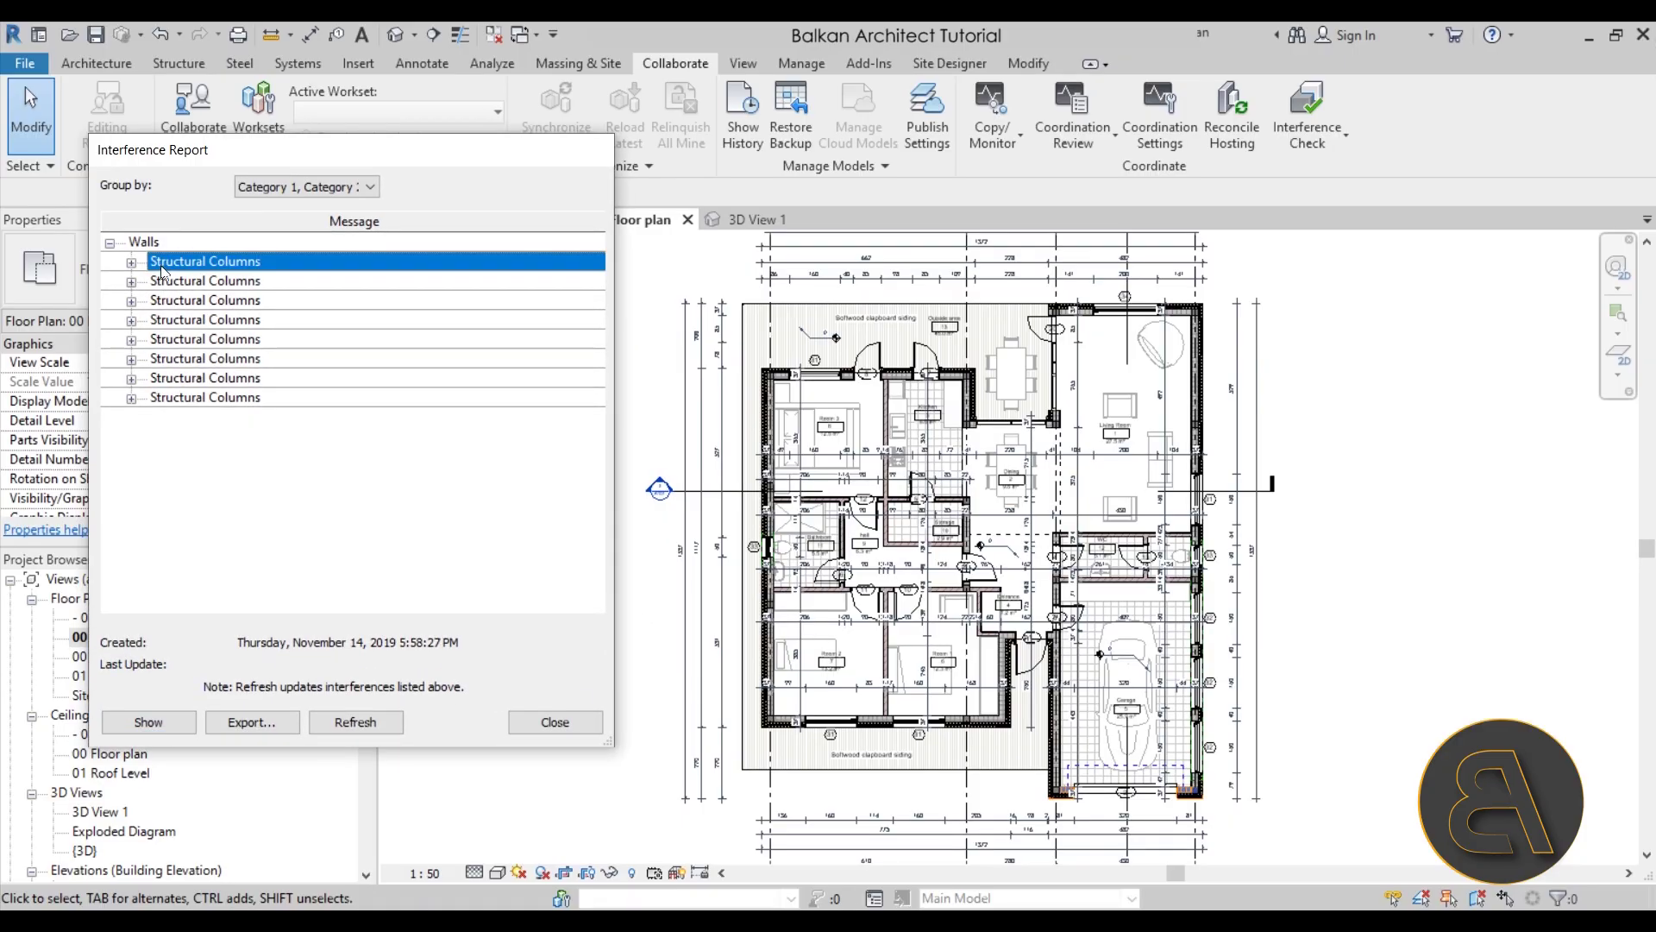
left_click(218, 284)
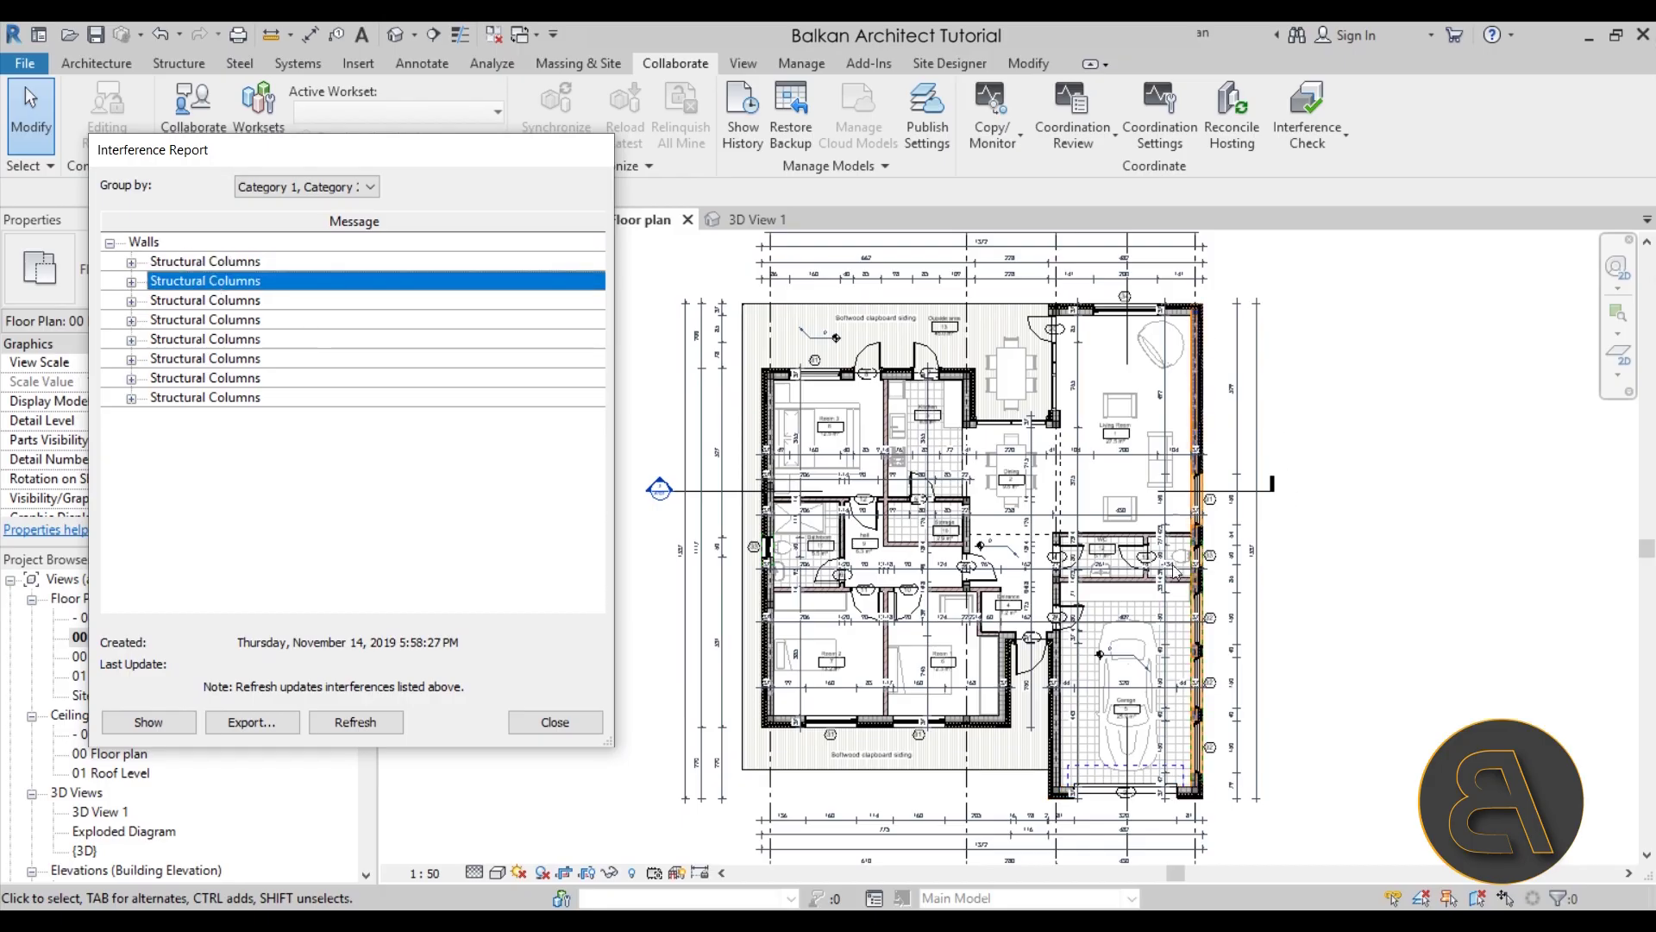
left_click(193, 284)
scroll(1253, 493, "up", 6)
scroll(1088, 279, "down", 3)
scroll(1089, 278, "up", 4)
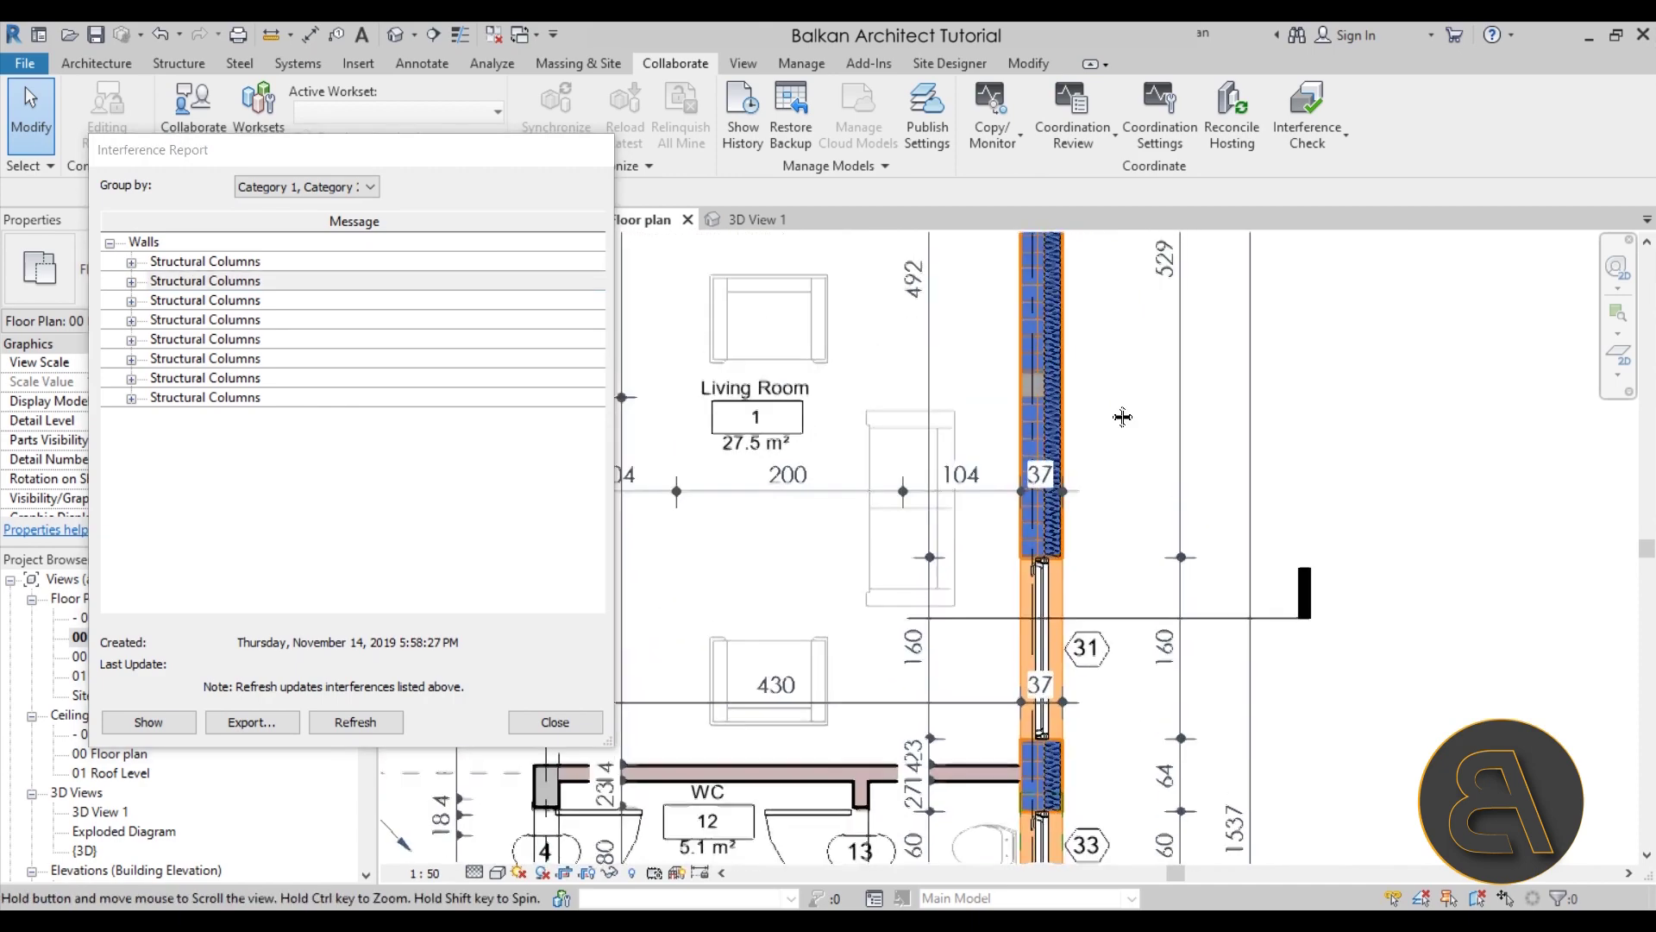
Expand the second clash in the report and locate its 200 x 200mm concrete square column in the plan
left_click(132, 283)
left_click(133, 283)
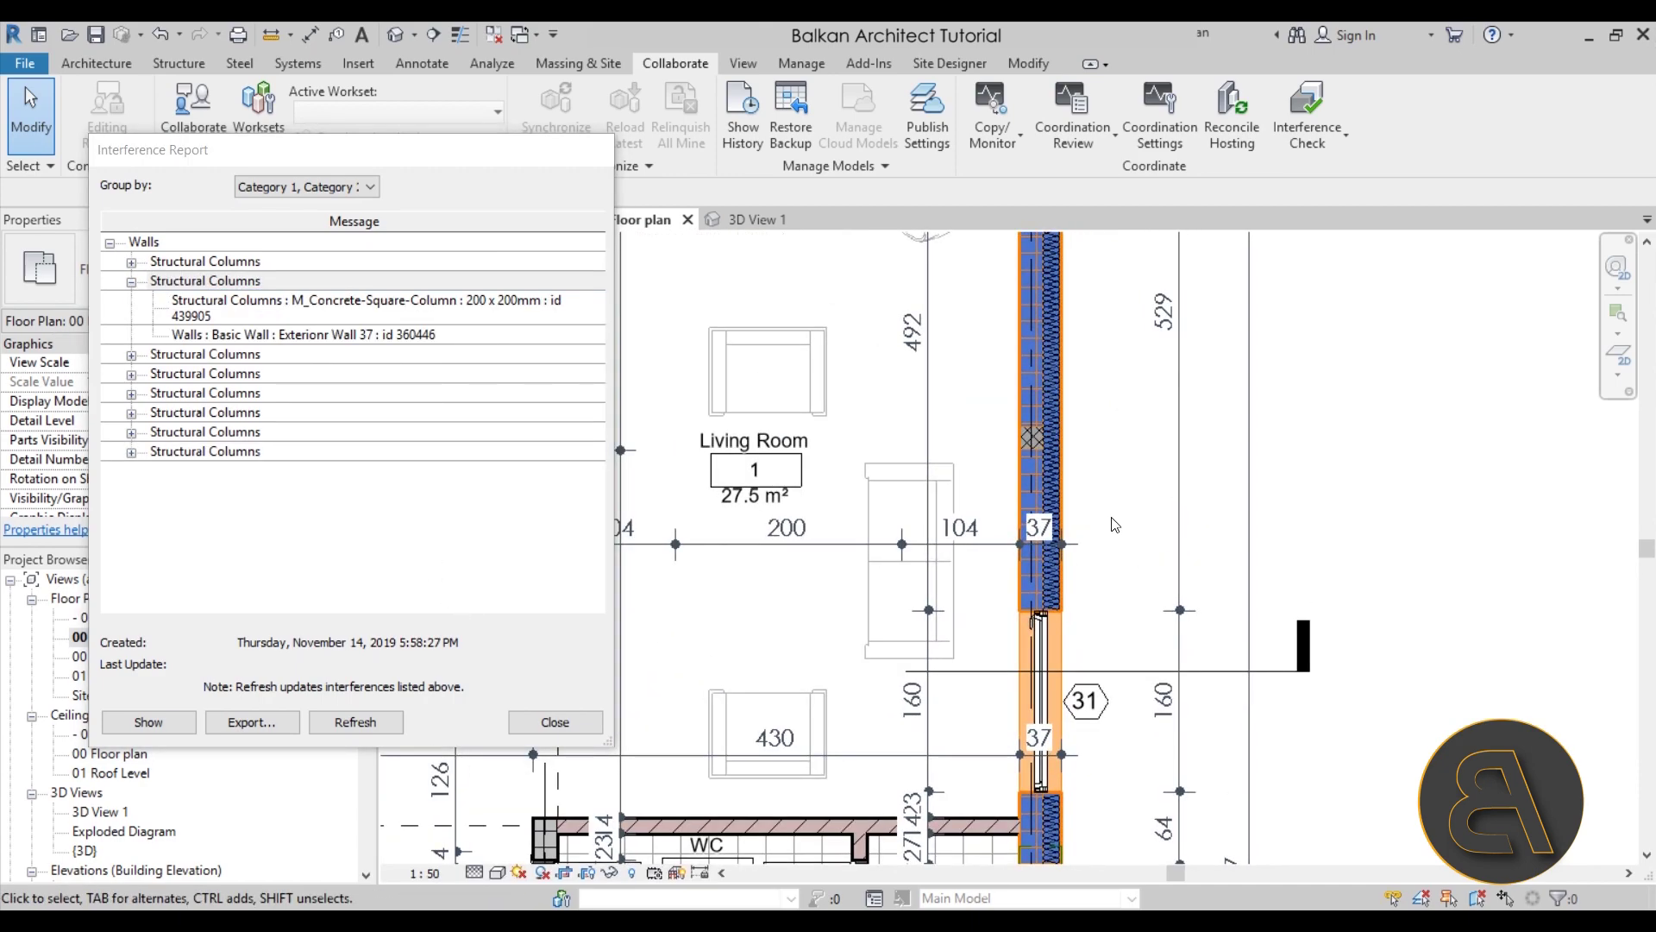
left_click(291, 305)
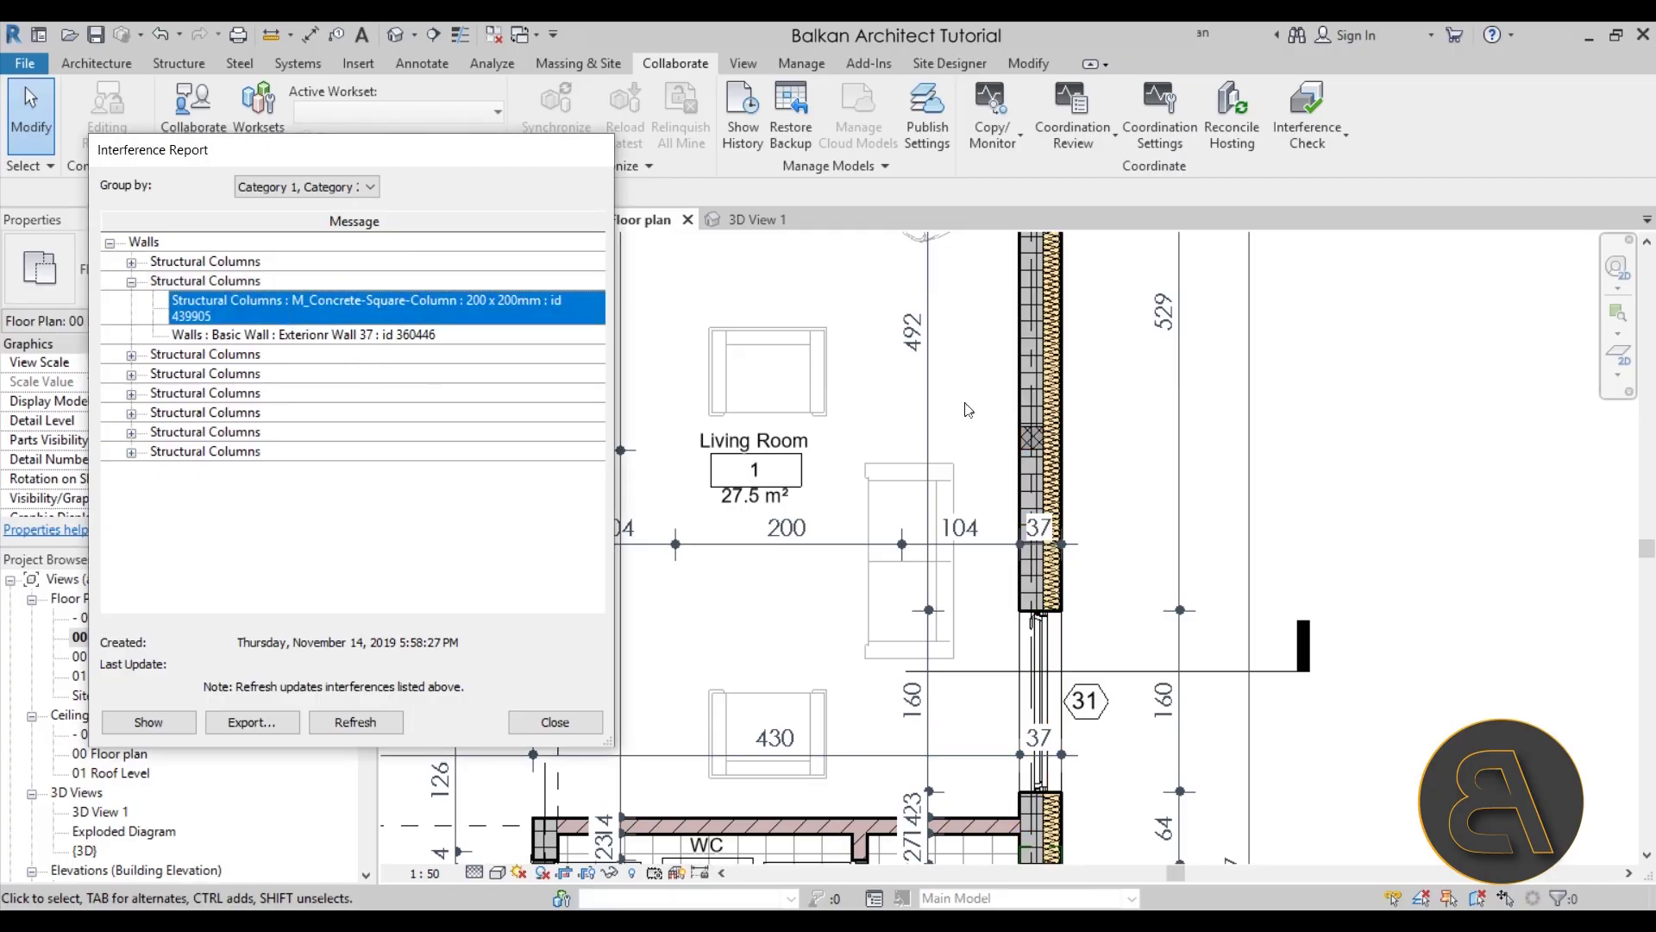
scroll(663, 290, "down", 2)
scroll(662, 289, "down", 2)
middle_click_drag(750, 535, 790, 739)
scroll(853, 345, "up", 5)
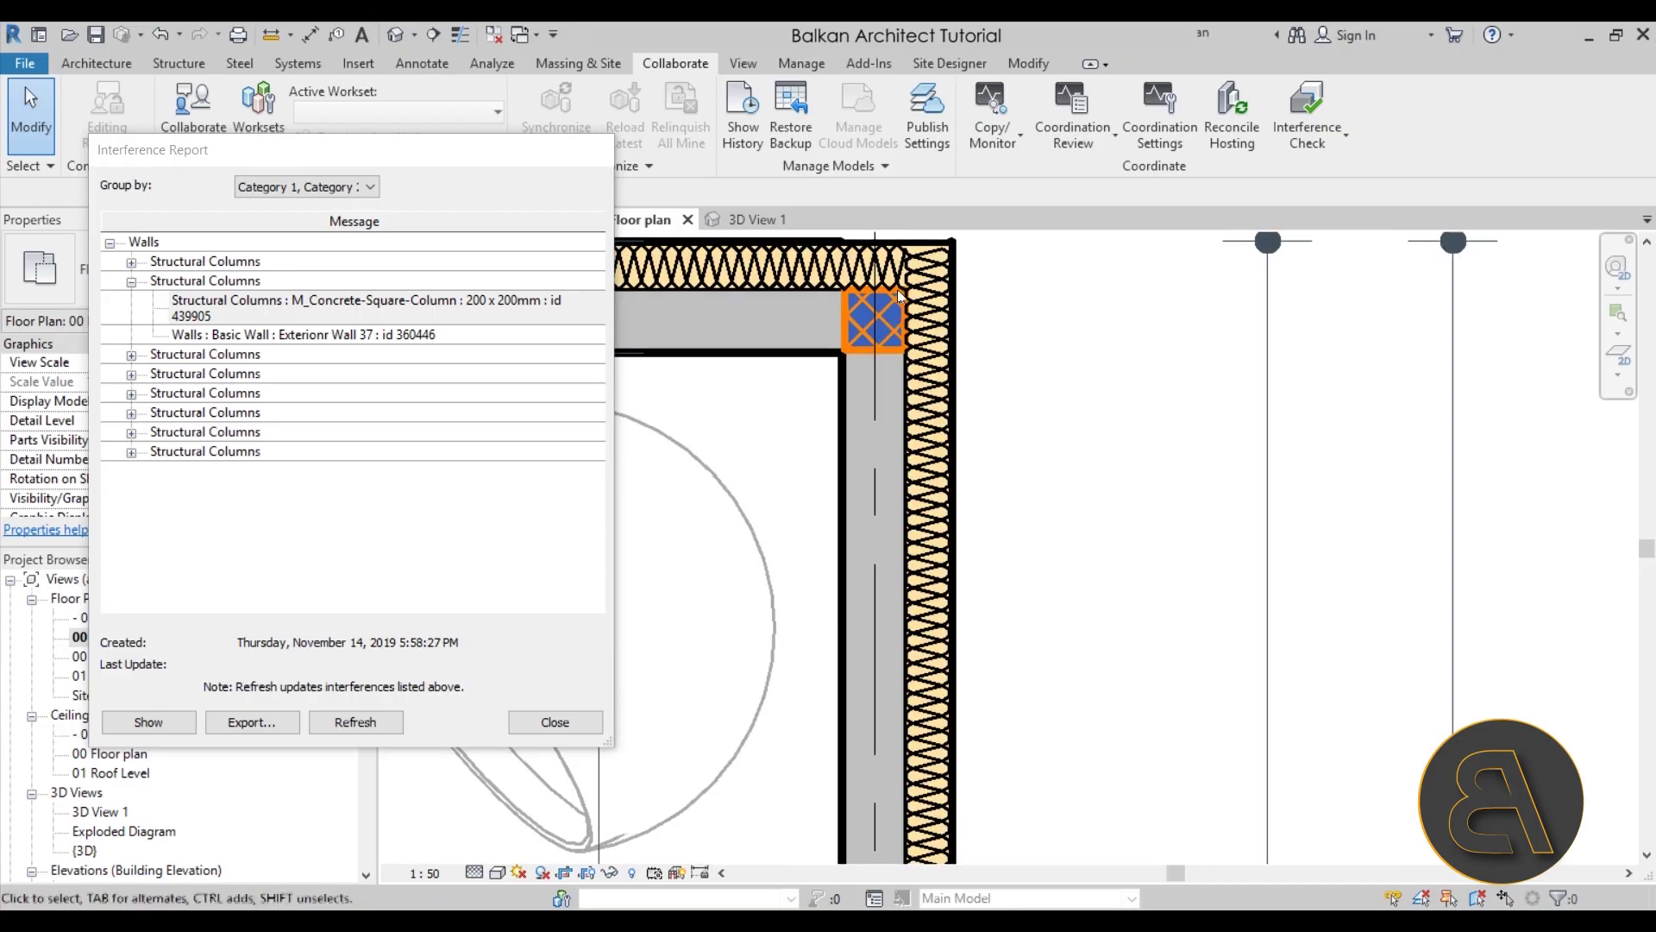
Highlight the exterior wall involved in the second clash, and reselect the whole clash to inspect it at the Living Room corner
left_click(218, 334)
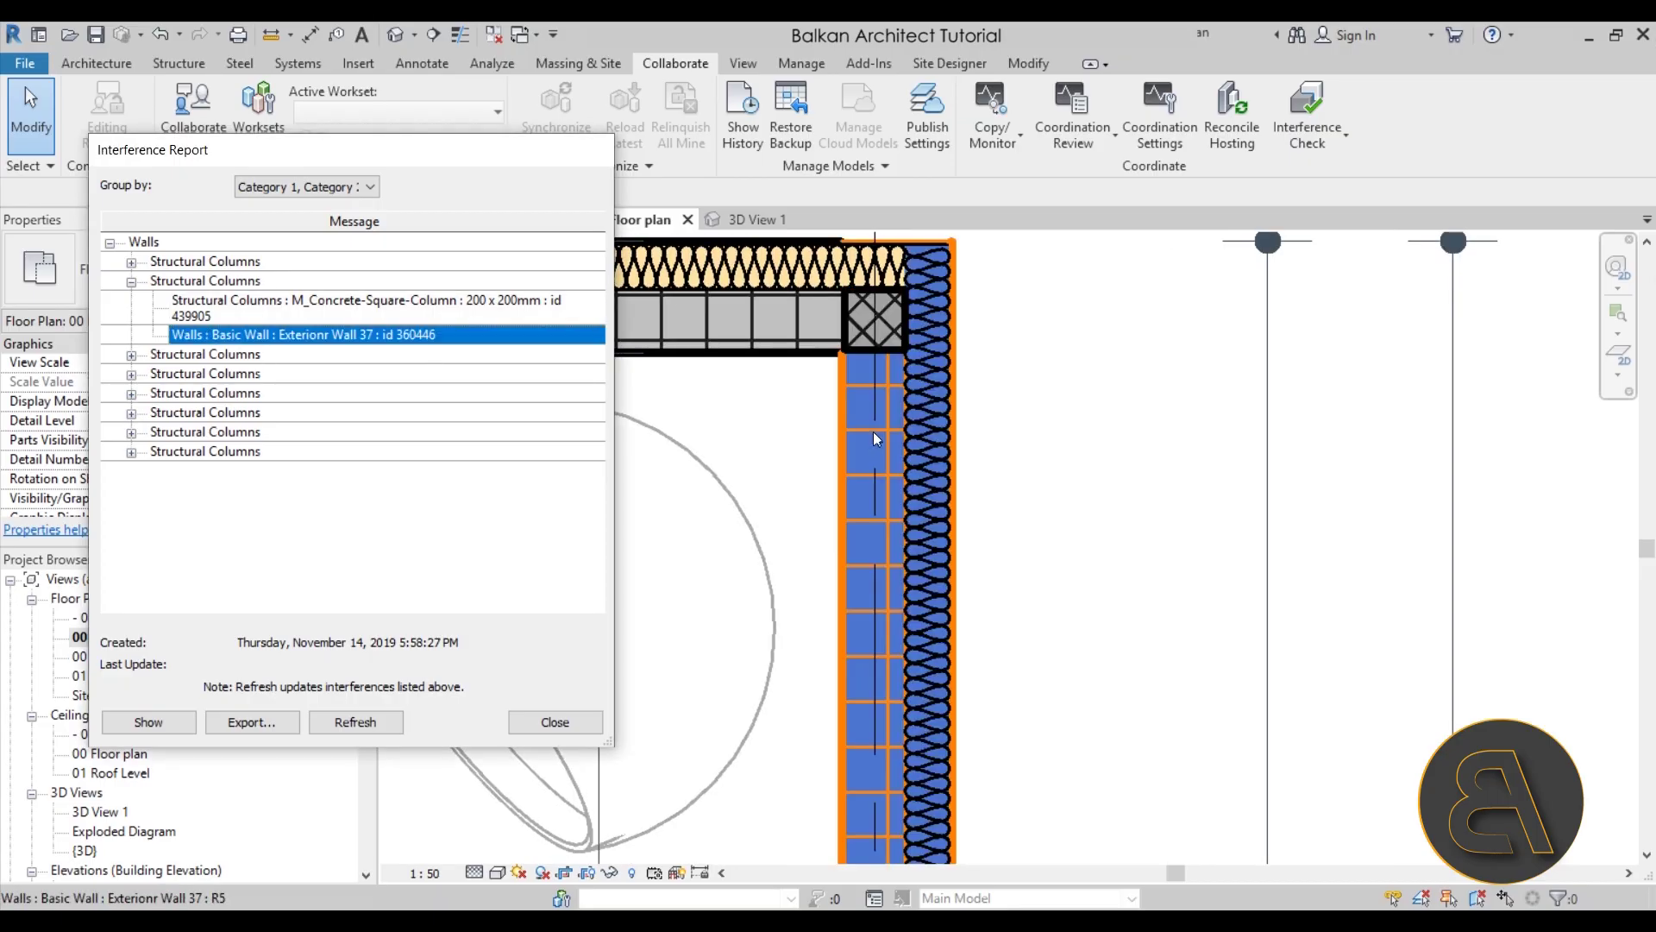
scroll(848, 417, "down", 5)
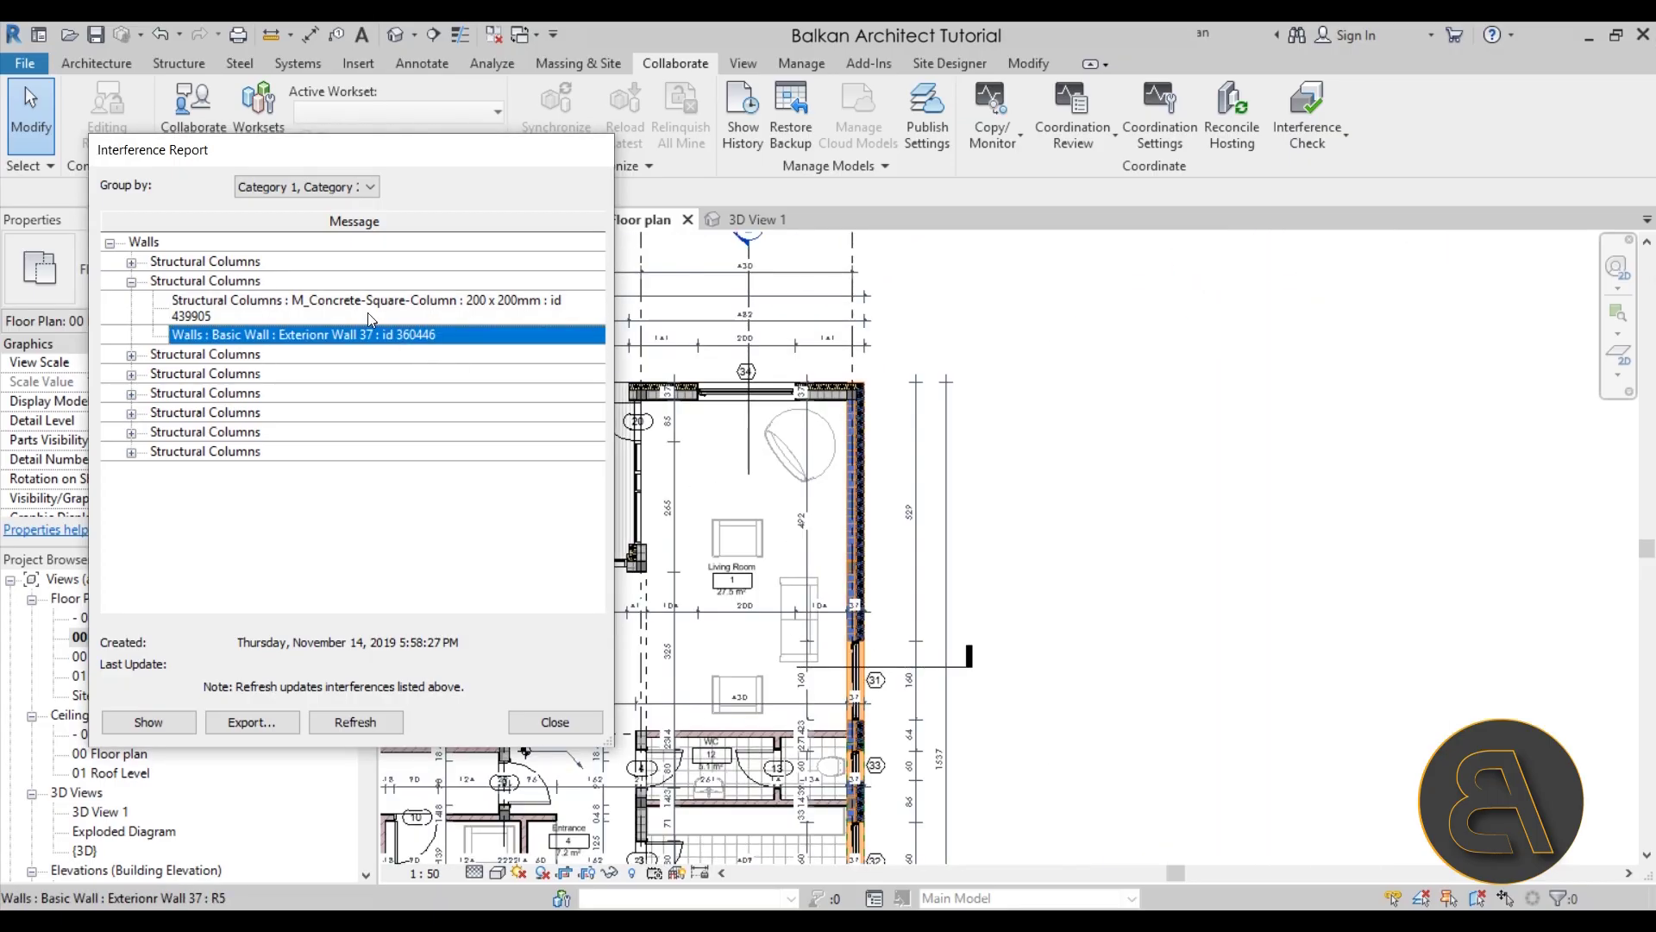
left_click(182, 282)
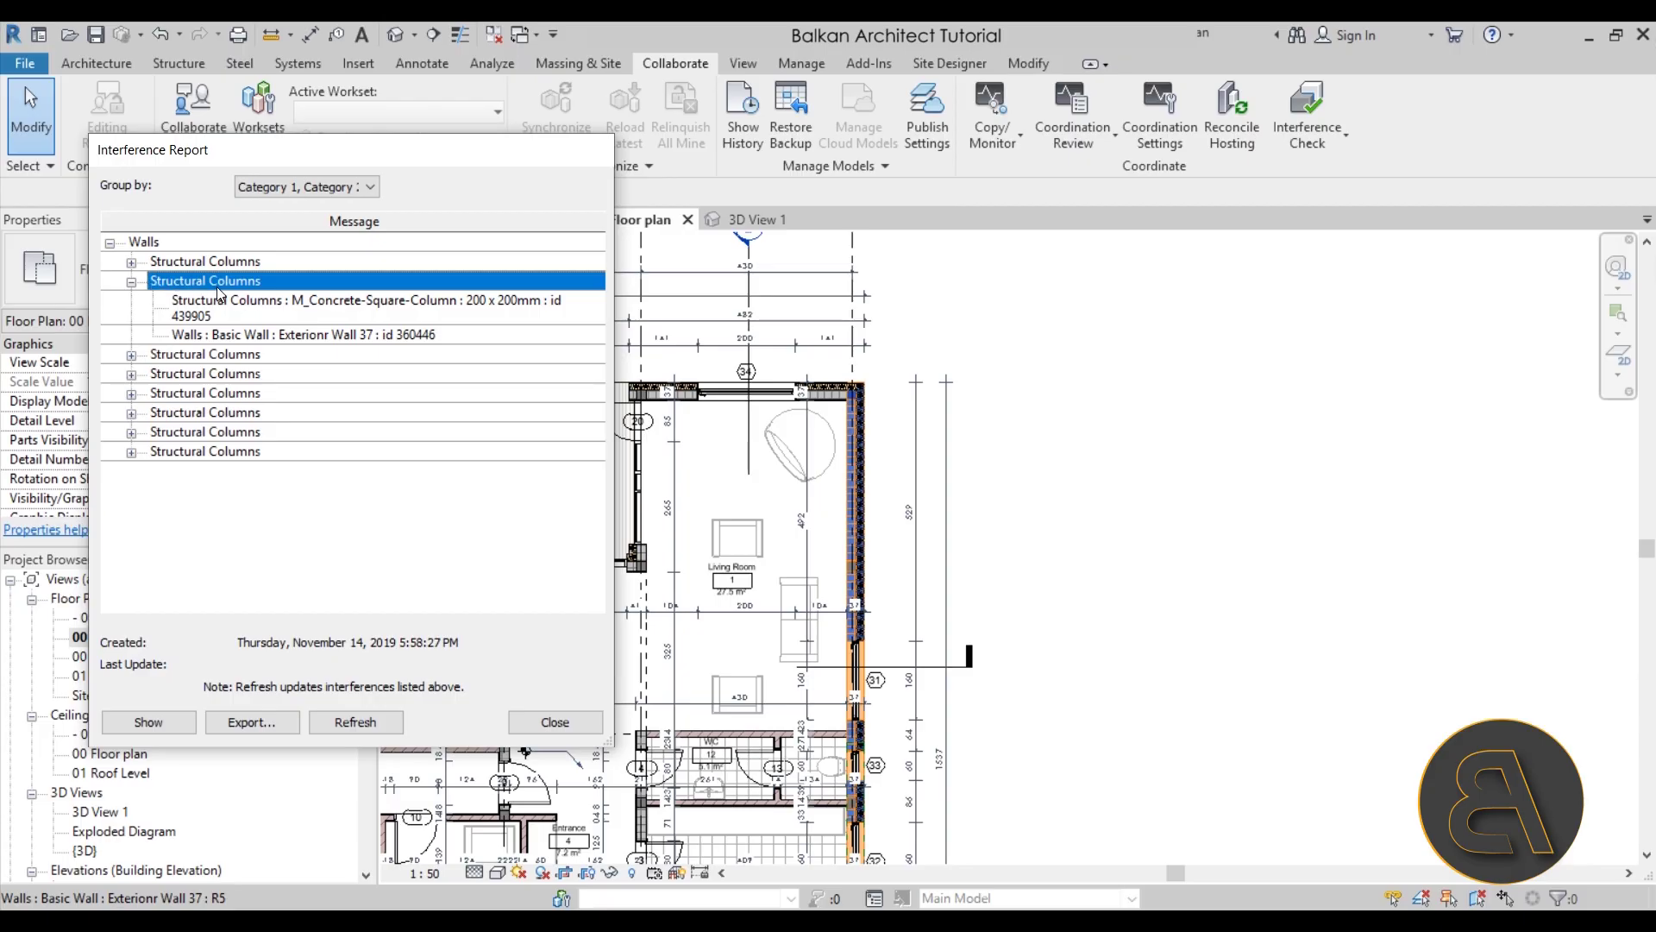
scroll(896, 434, "down", 3)
scroll(742, 427, "up", 6)
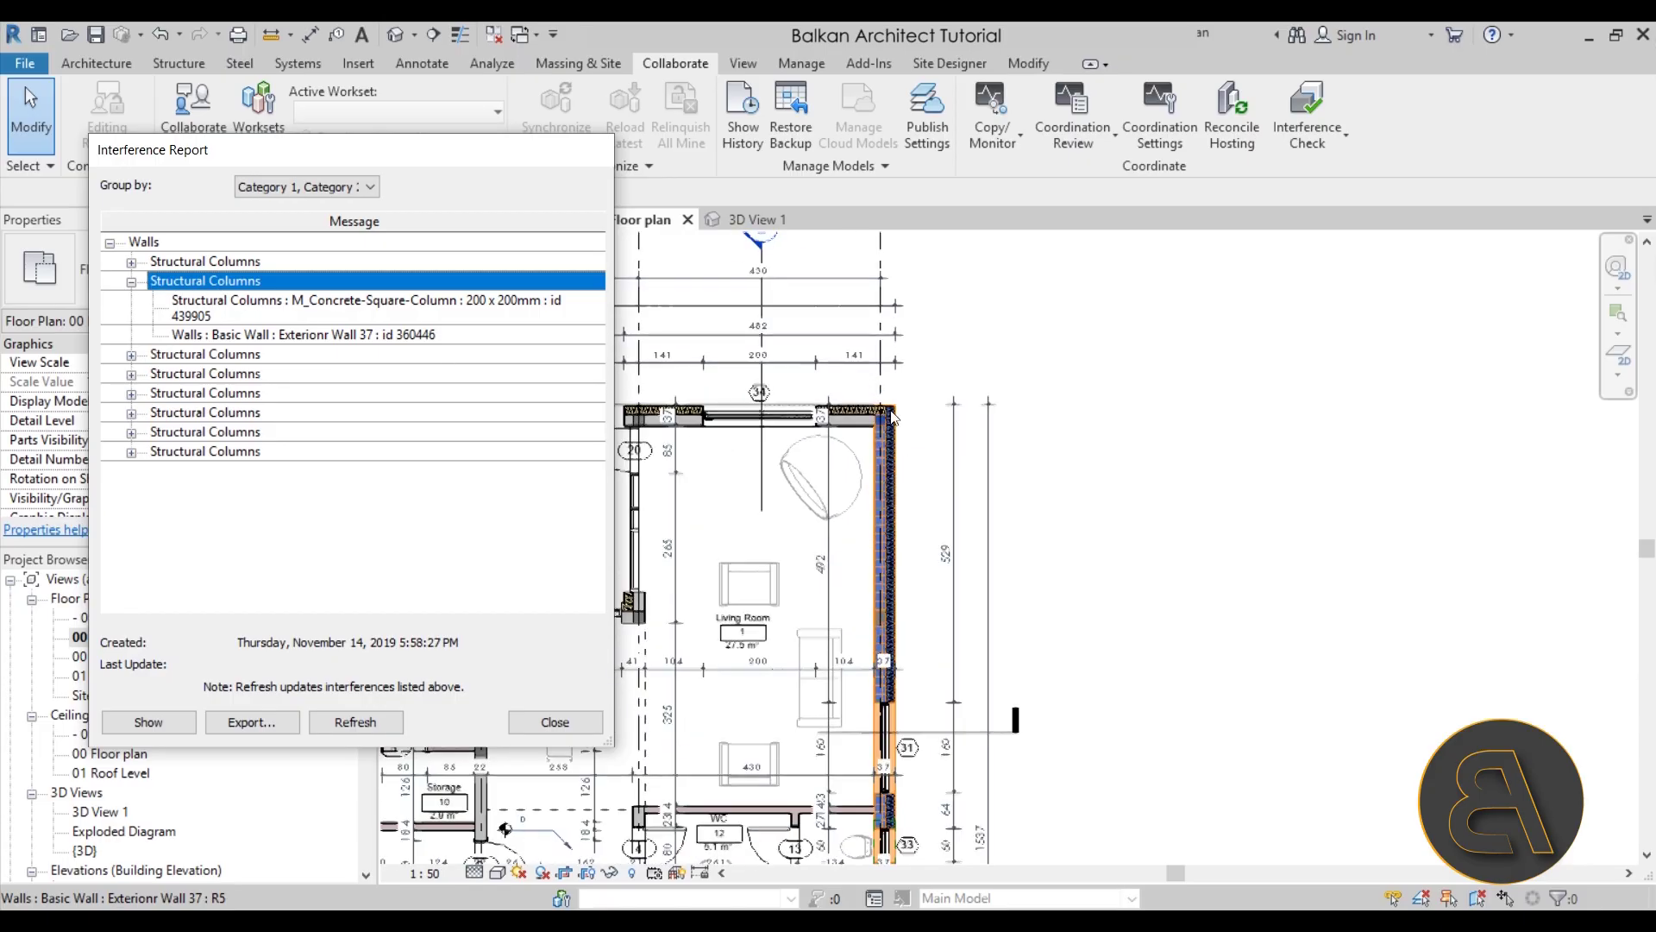
Highlight the second clash's 200 x 200mm concrete square column and inspect it at the Living Room corner
left_click(257, 310)
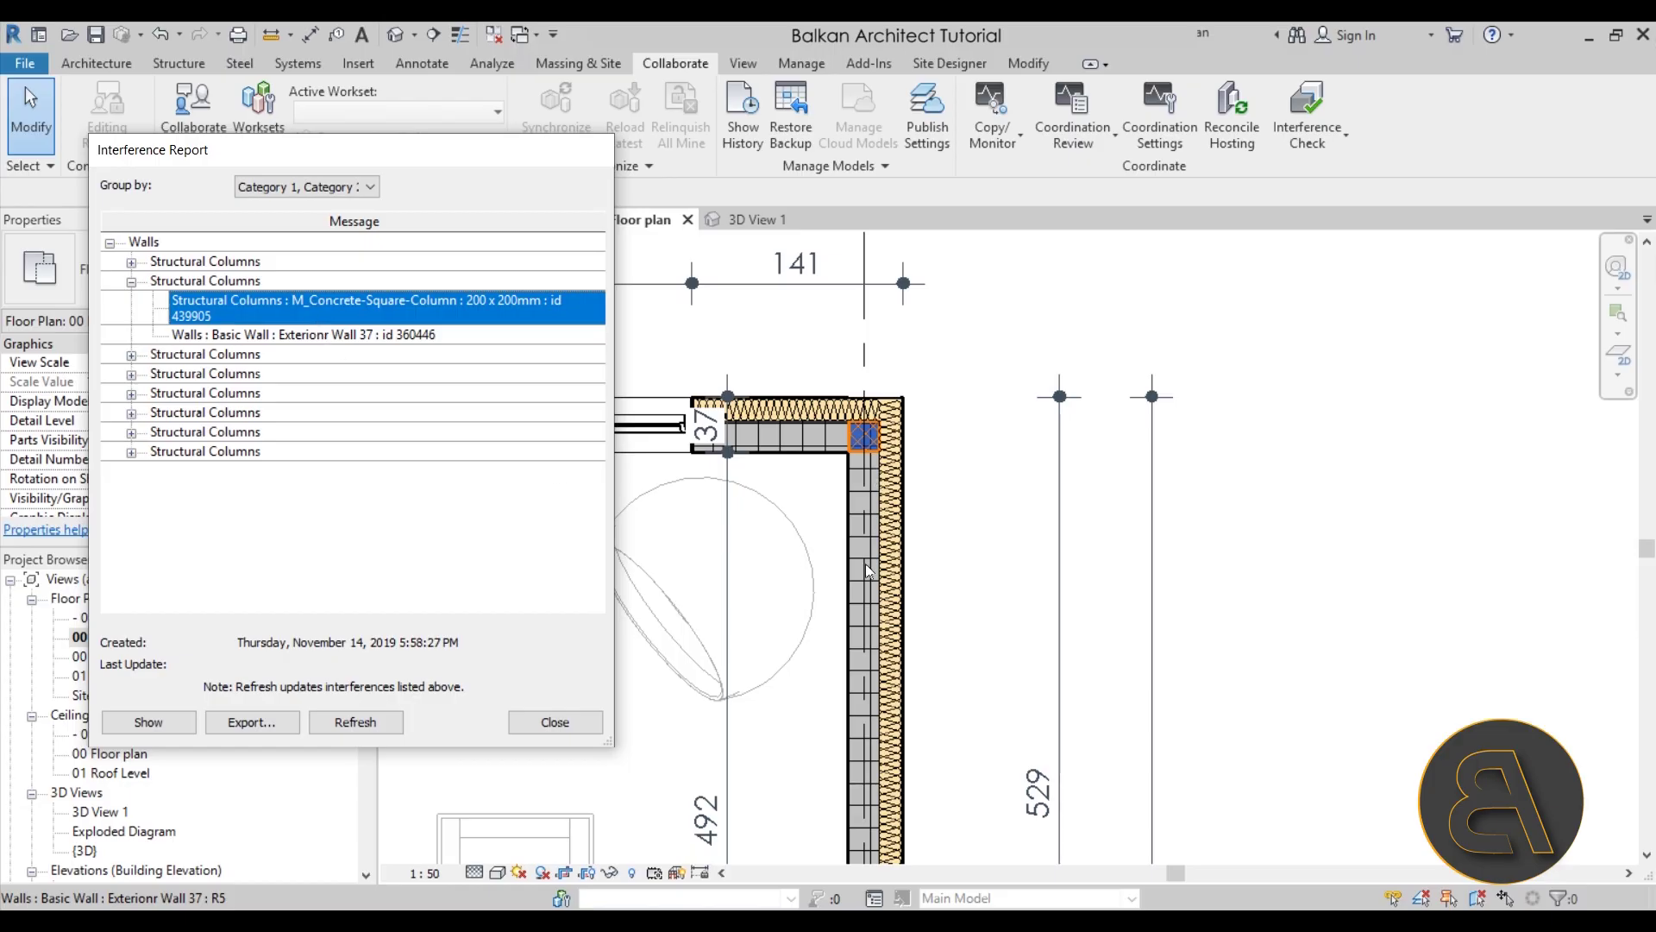
scroll(875, 457, "down", 3)
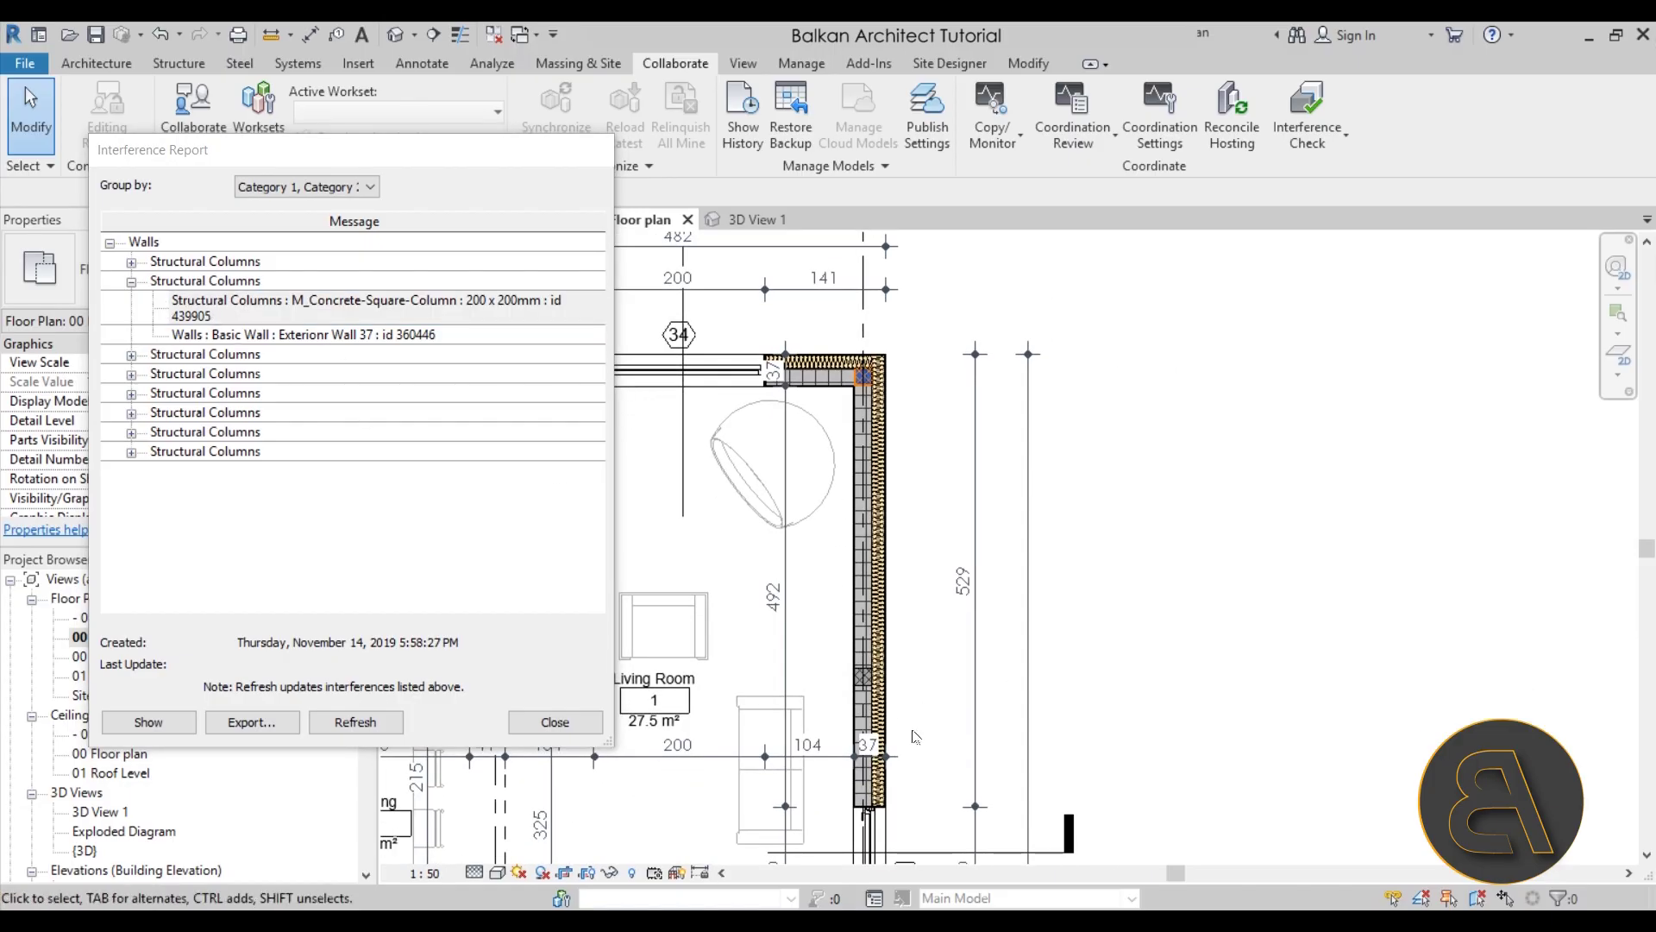
scroll(1021, 485, "down", 5)
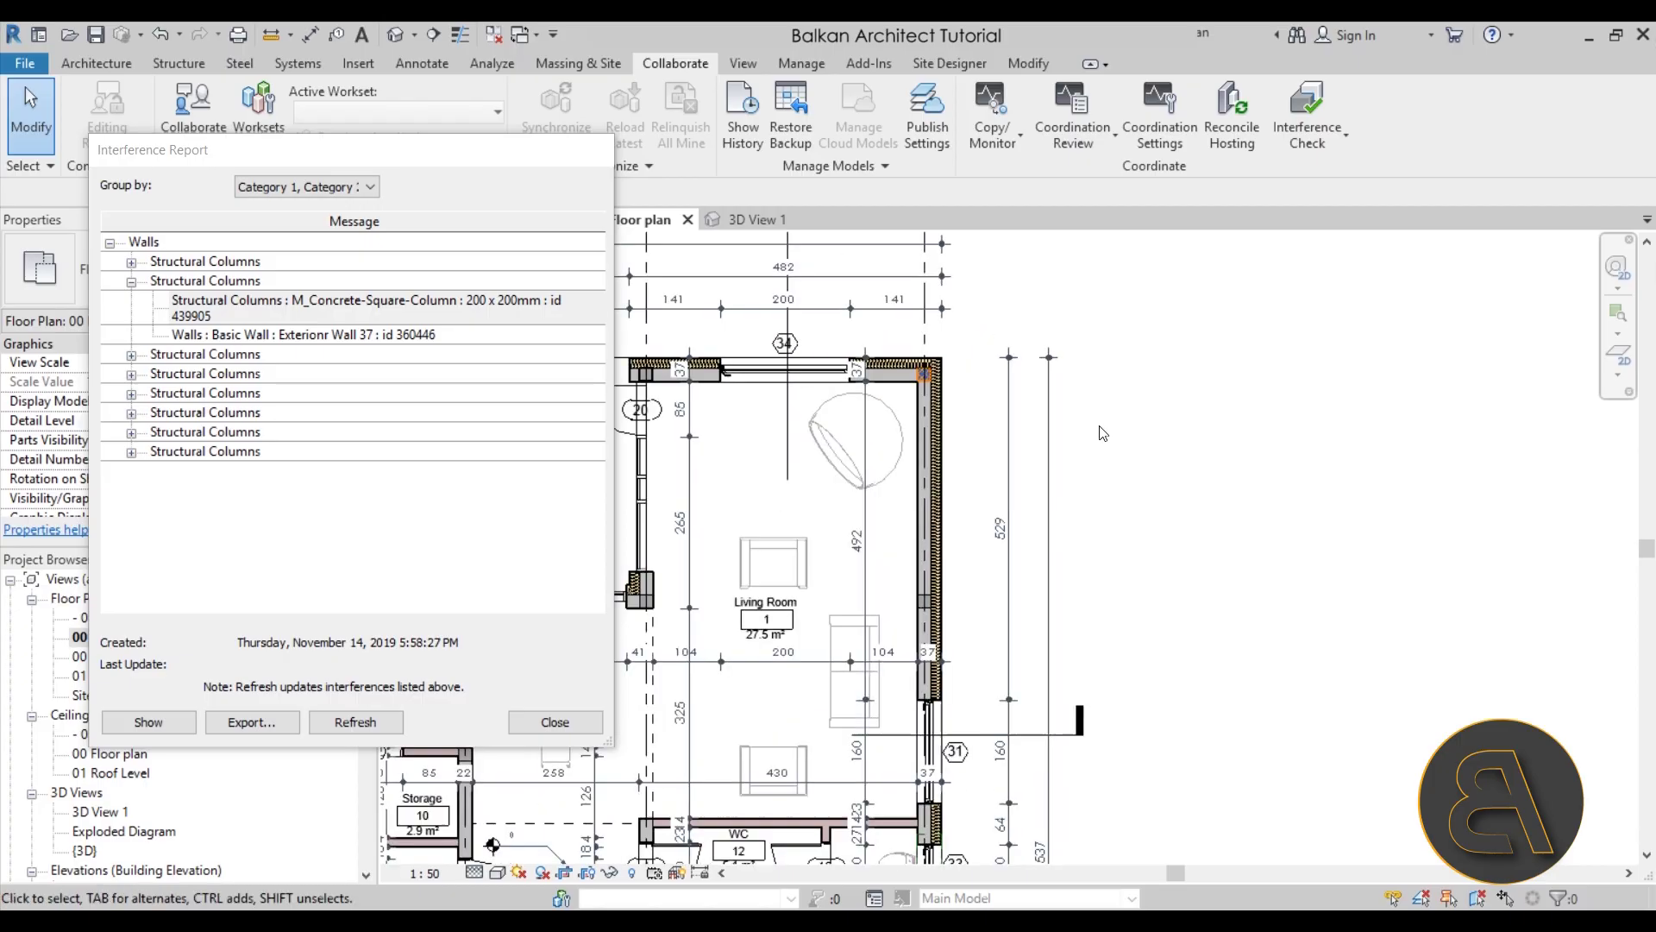
middle_click_drag(1020, 485, 1038, 446)
Highlight the fifth clash in the report and locate it in the floor plan at the outer corner of Room 3
left_click(222, 395)
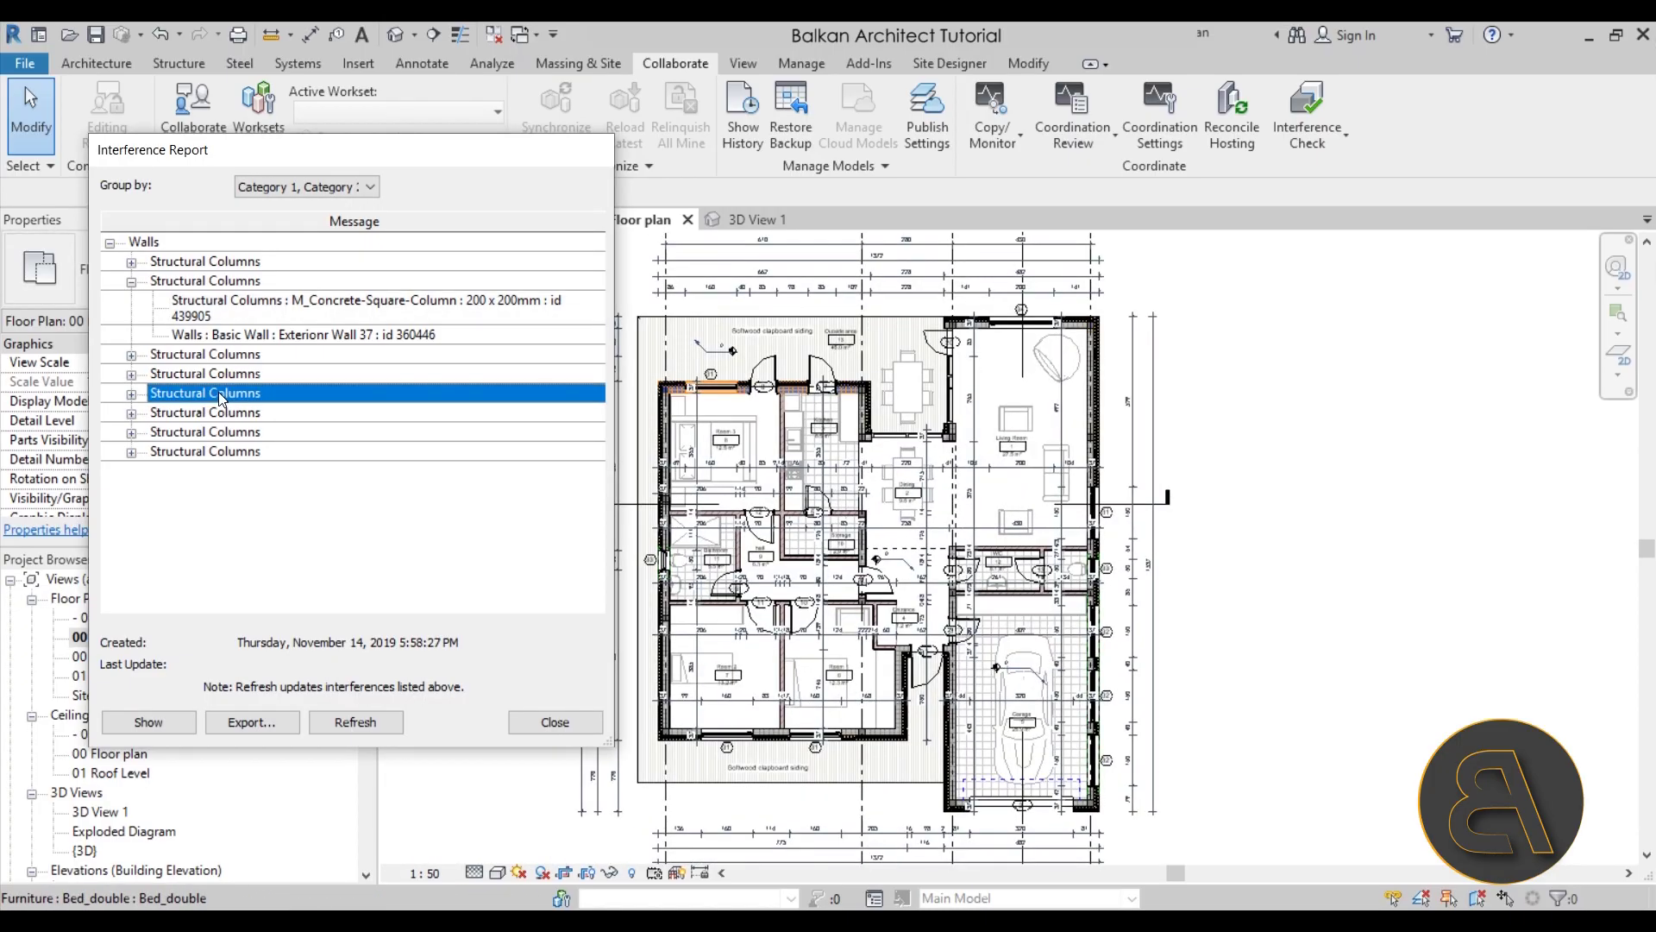
scroll(852, 432, "up", 5)
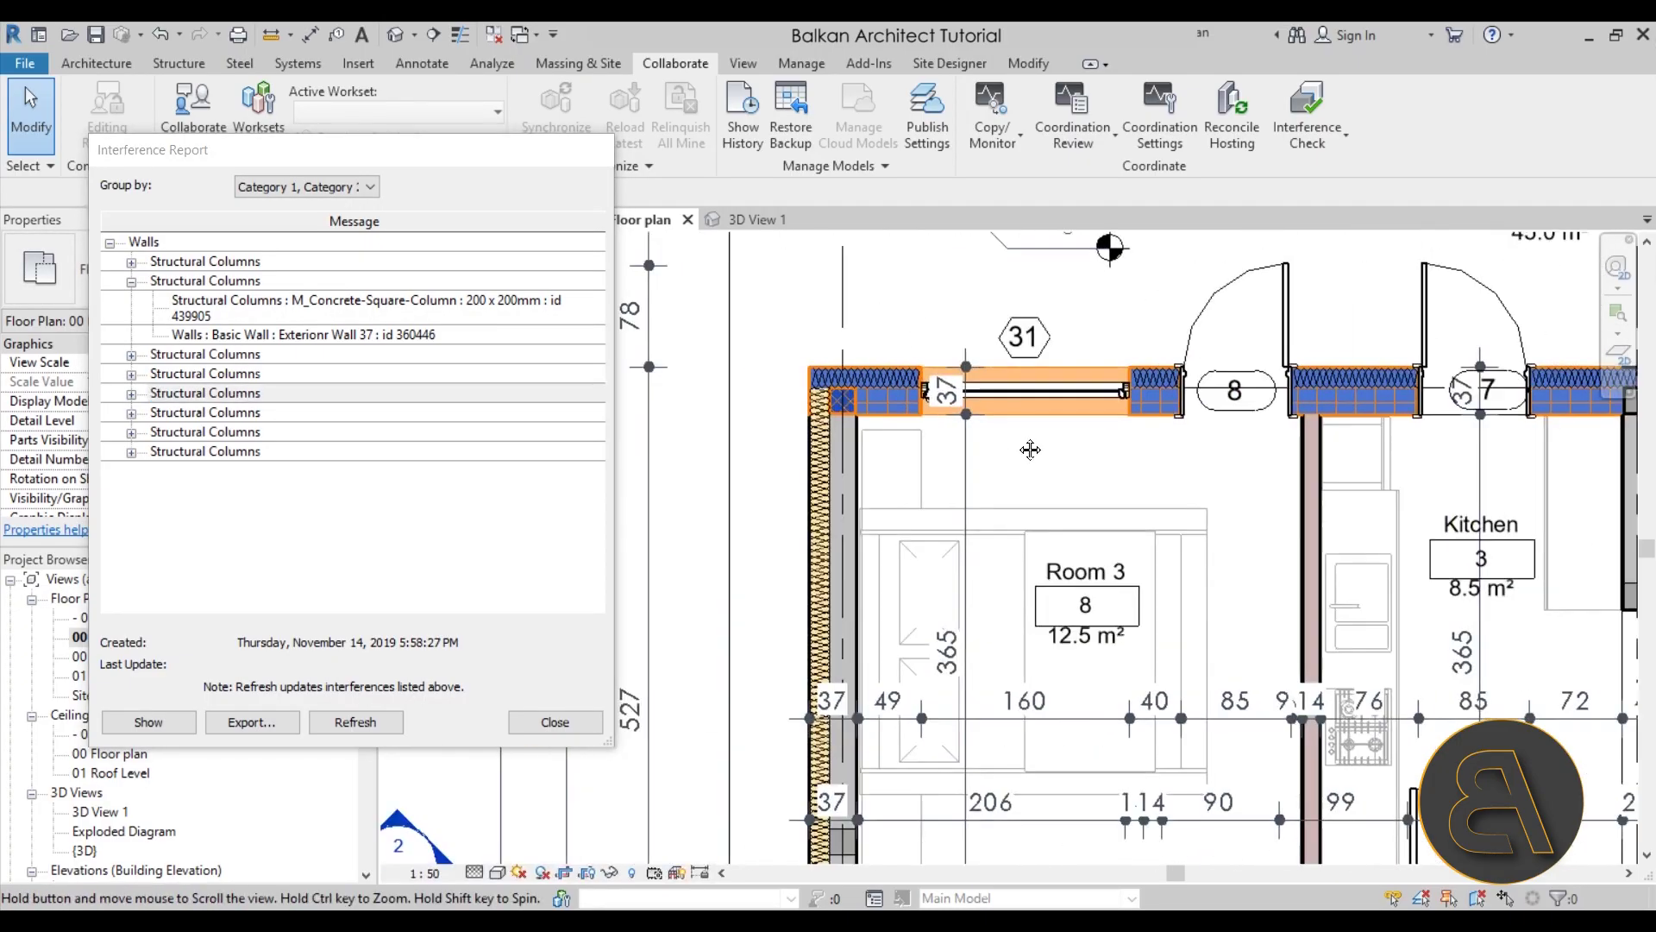
scroll(871, 445, "down", 1)
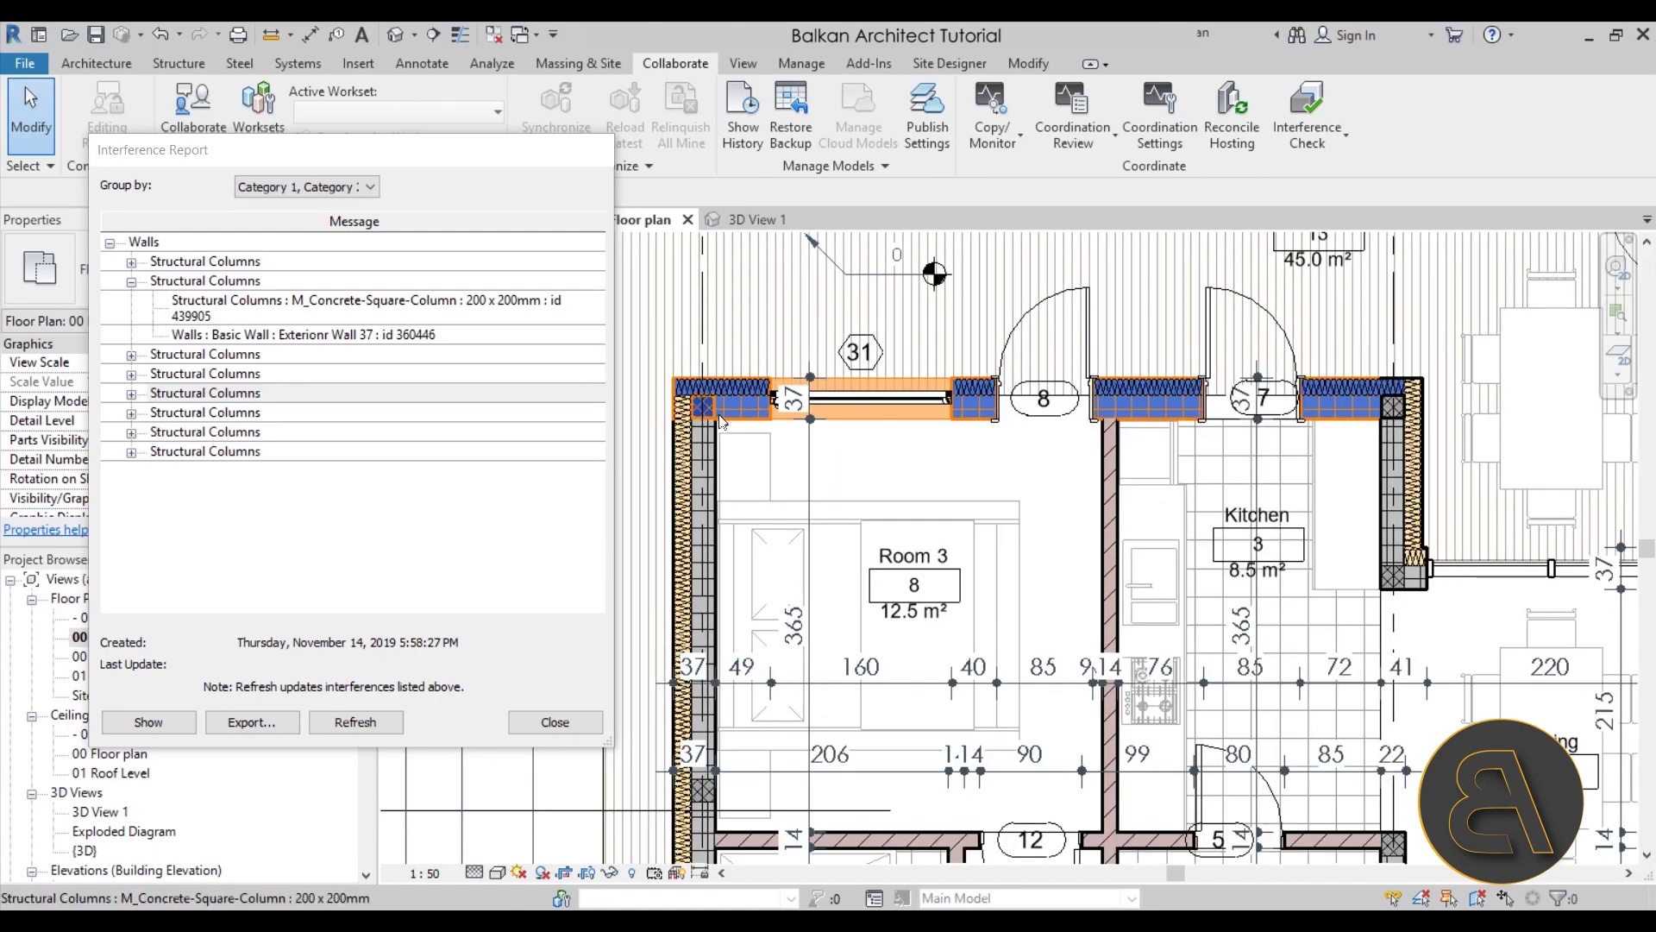
Expand the fifth clash, highlight its concrete column and exterior wall separately, and close the interference report
left_click(138, 399)
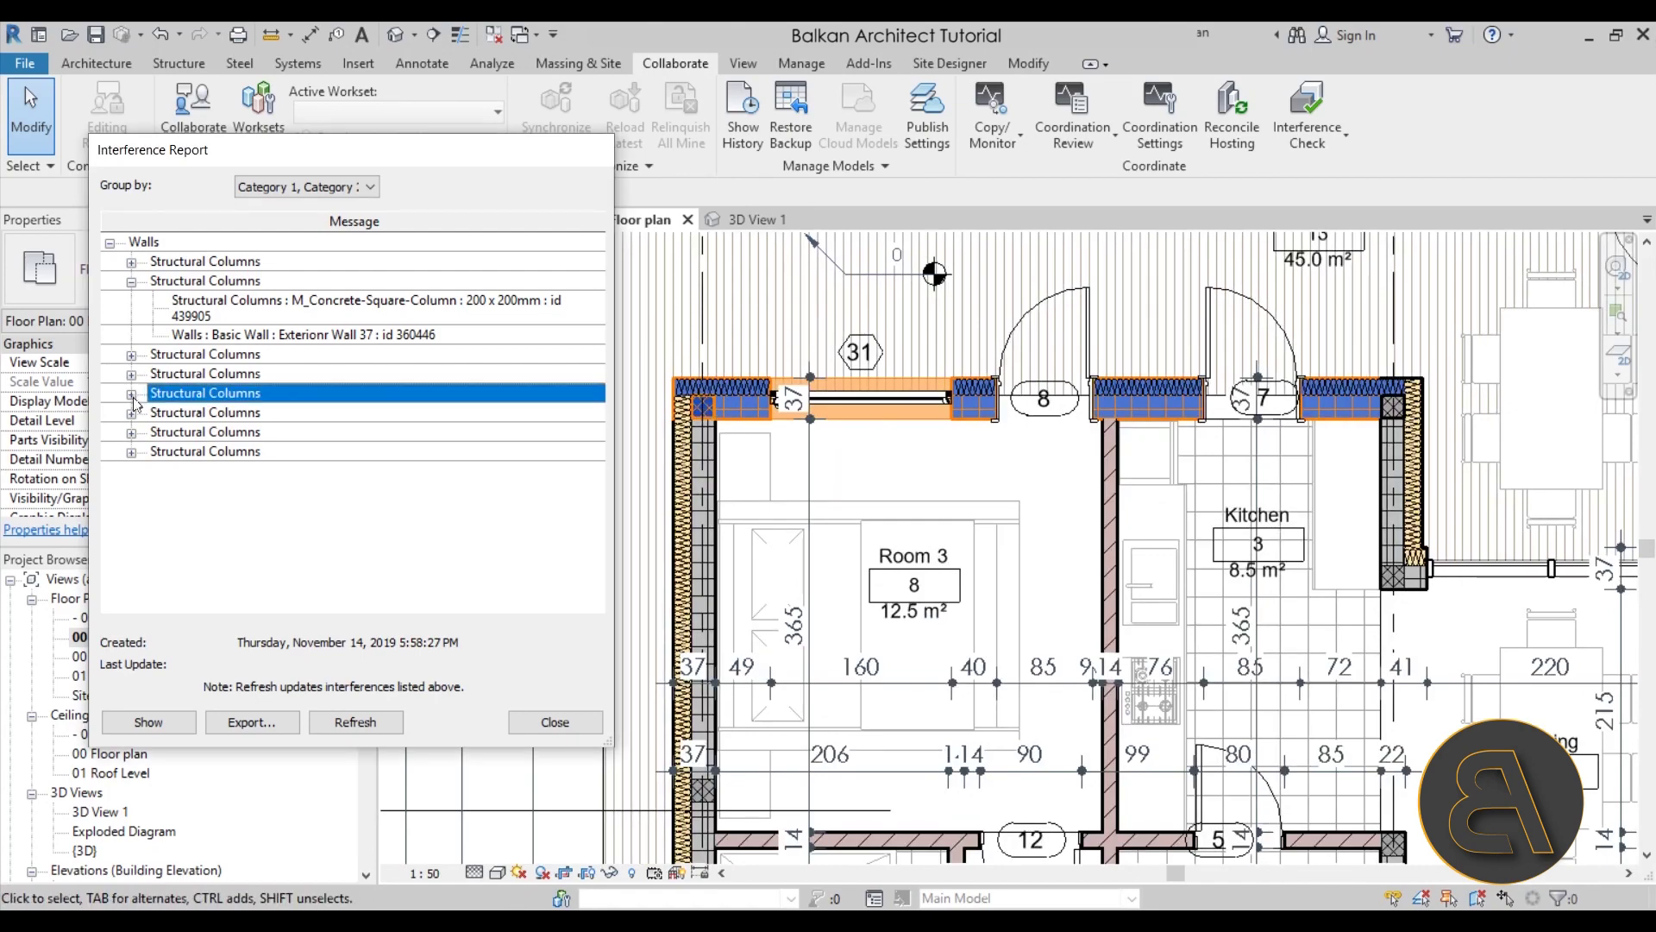
left_click(132, 395)
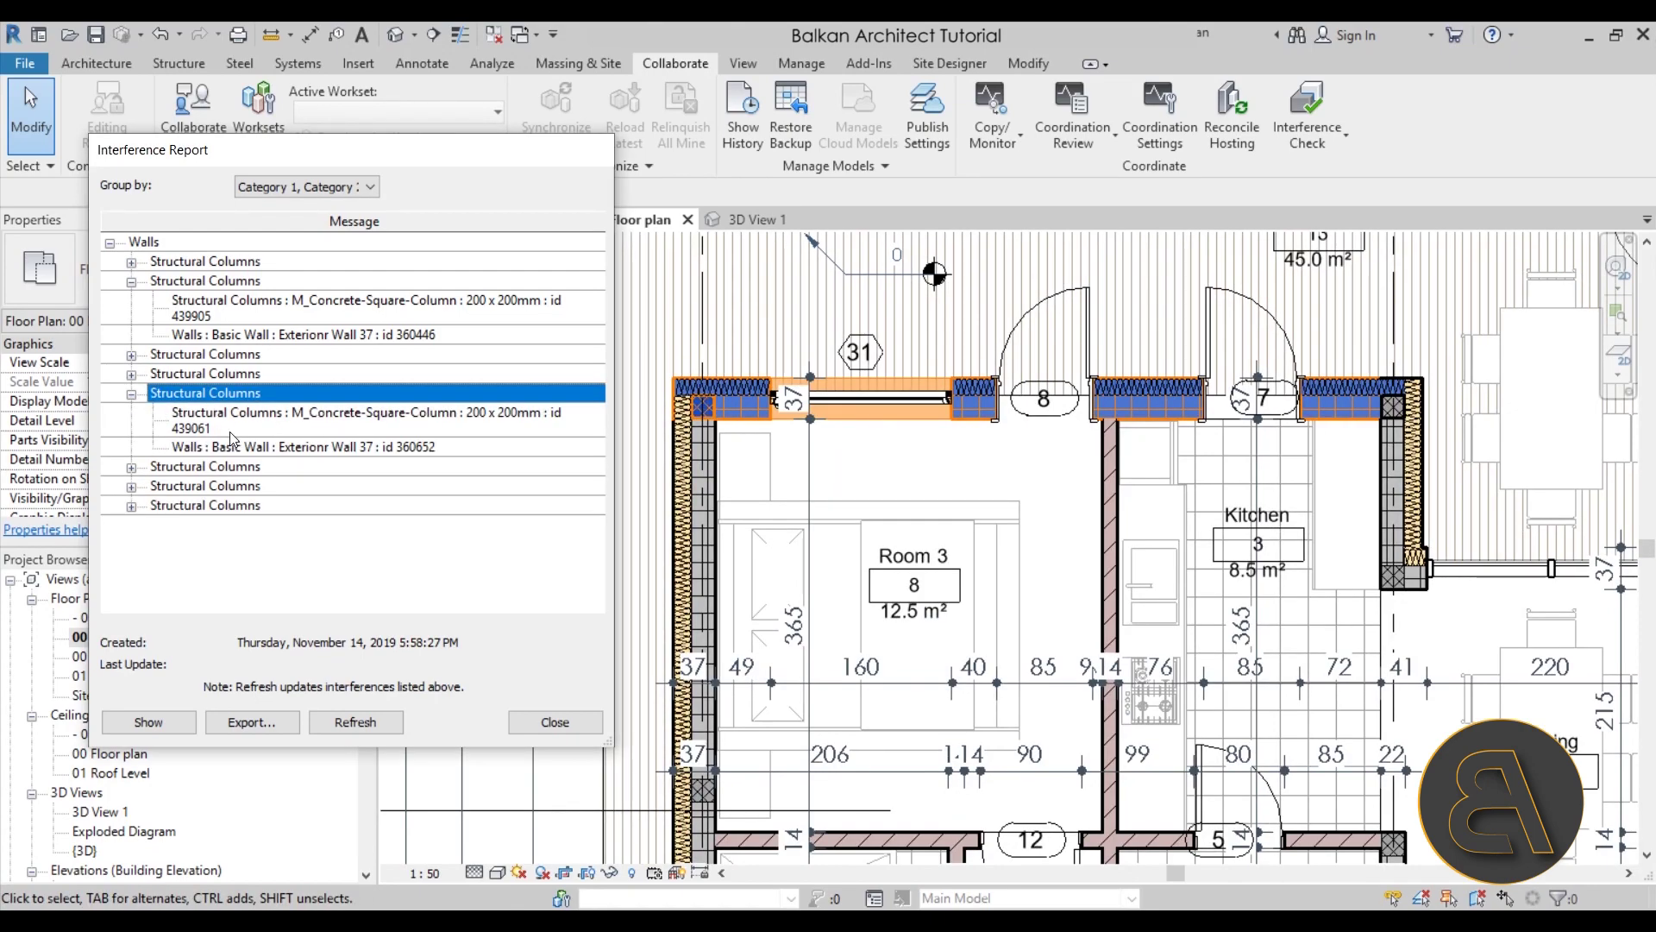
left_click(228, 420)
left_click(287, 447)
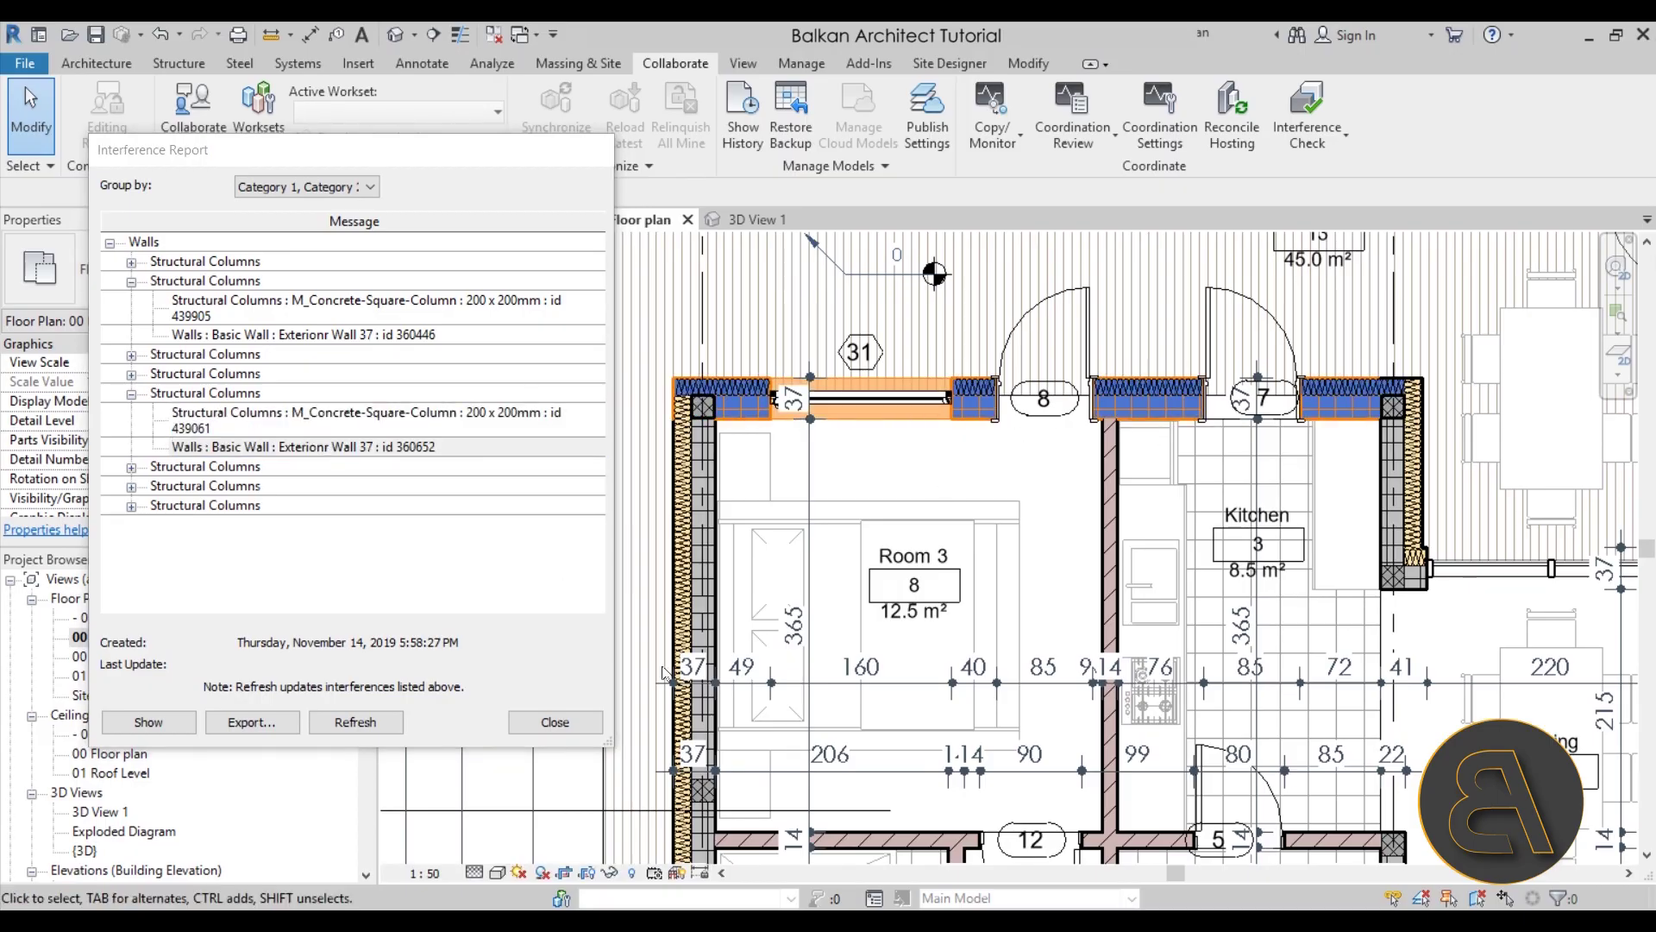
left_click(549, 729)
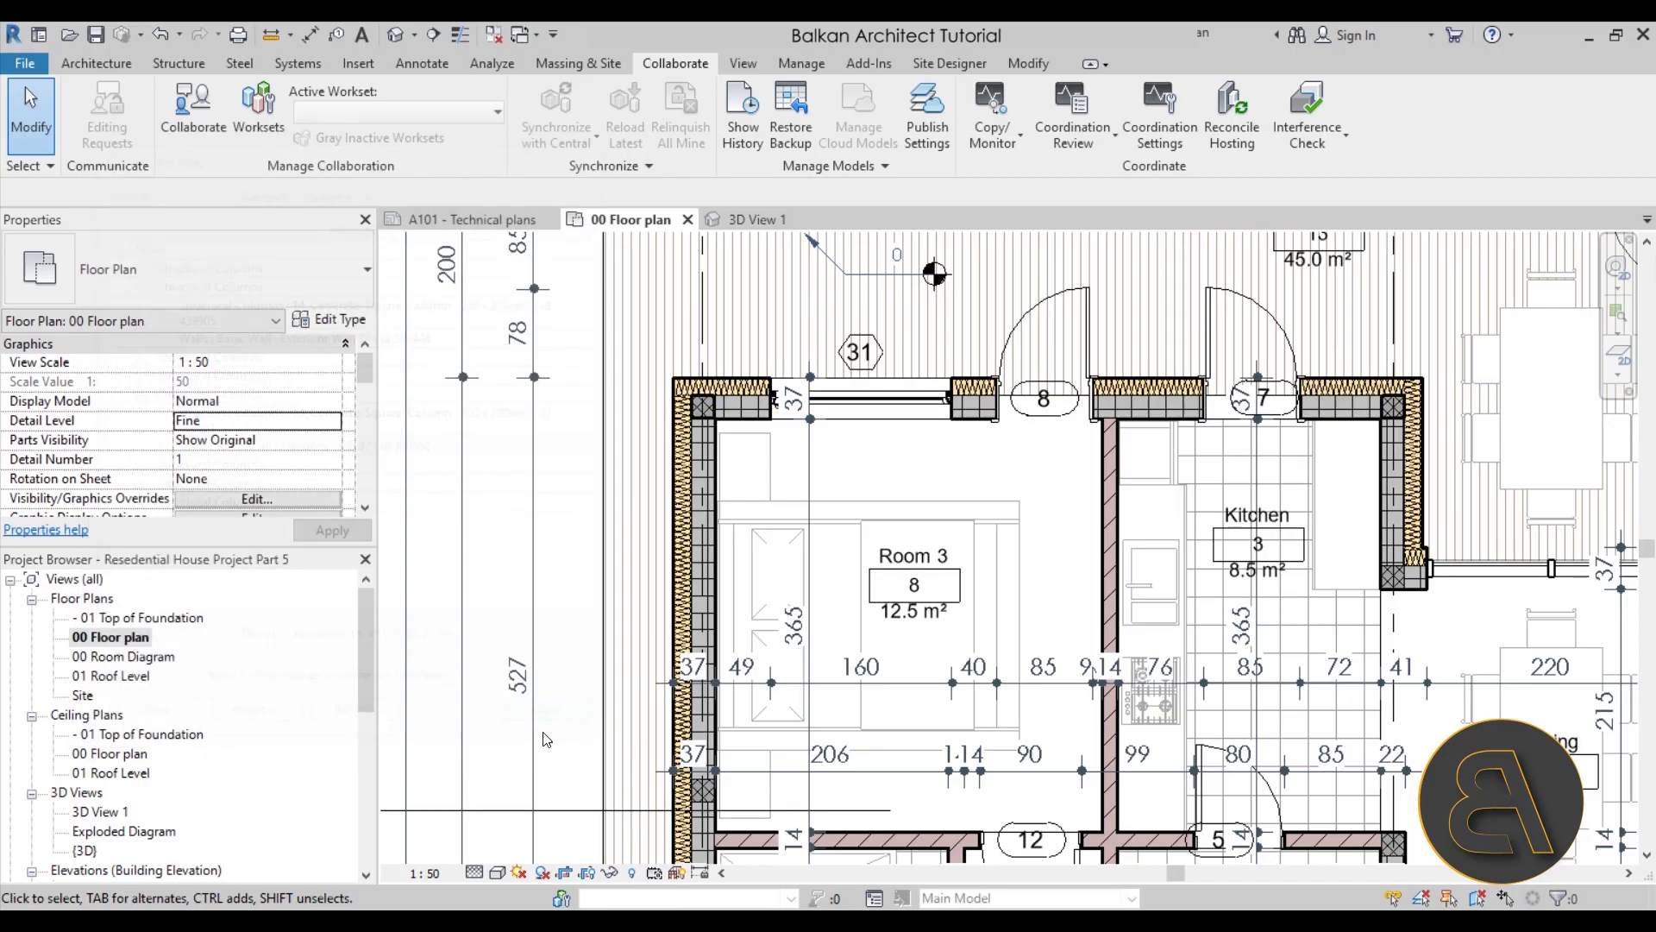
Select the exterior wall along Room 3 and the Kitchen and examine how it overlaps the column at the Room 3 corner
scroll(902, 476, "down", 3)
scroll(897, 453, "up", 2)
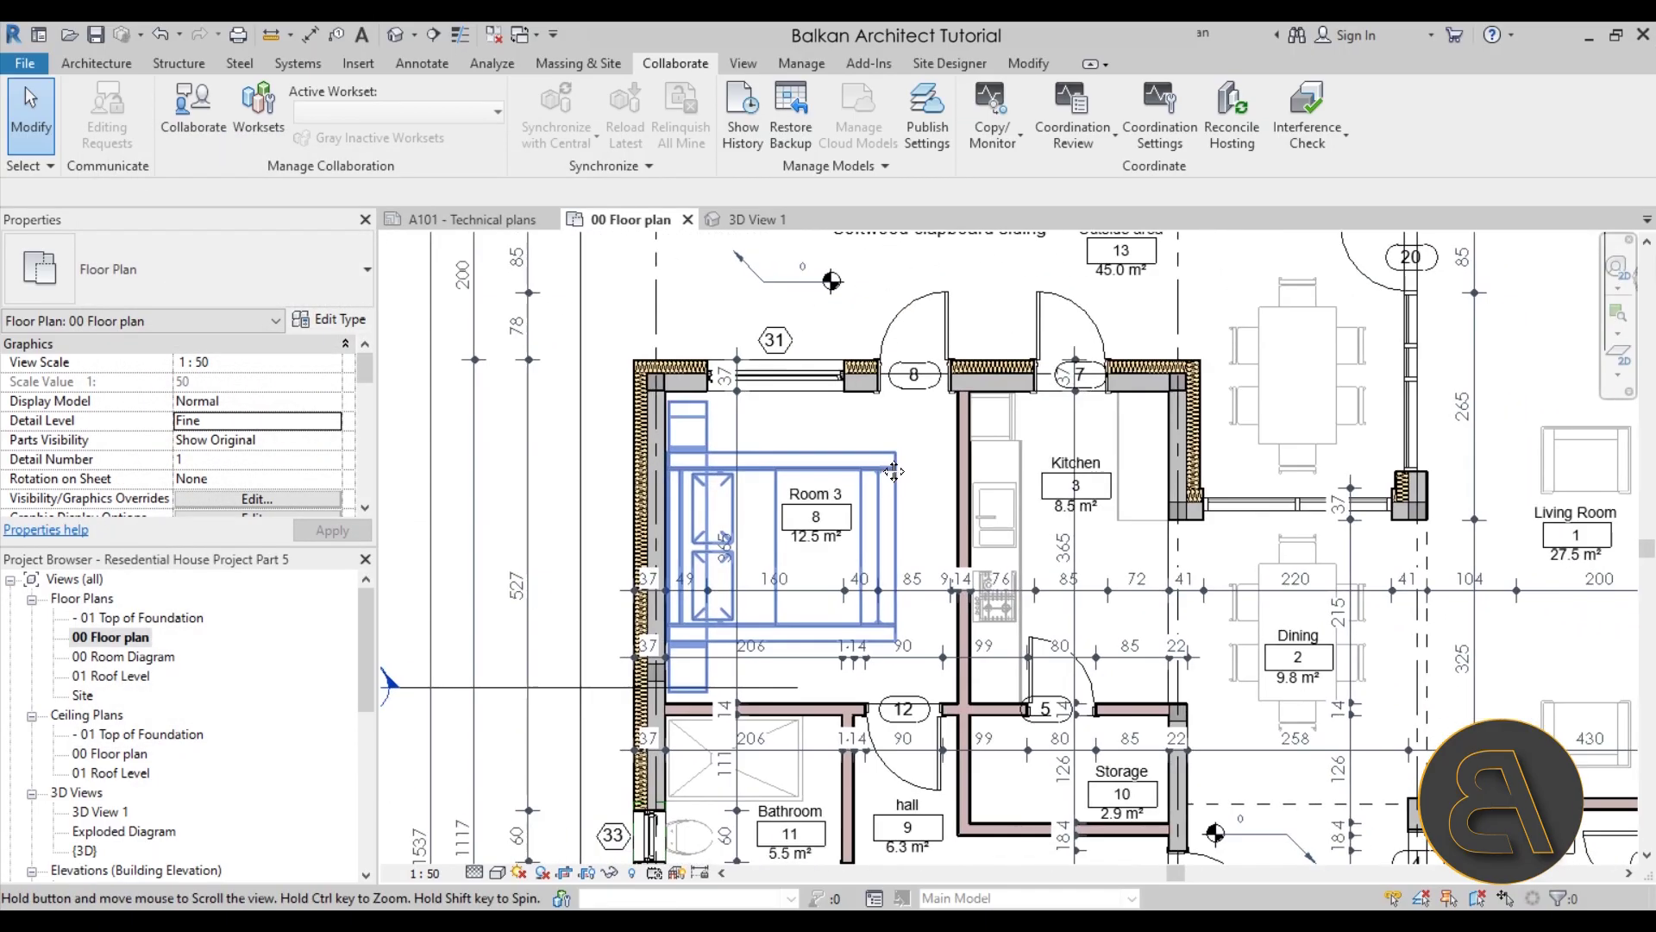
left_click(1033, 69)
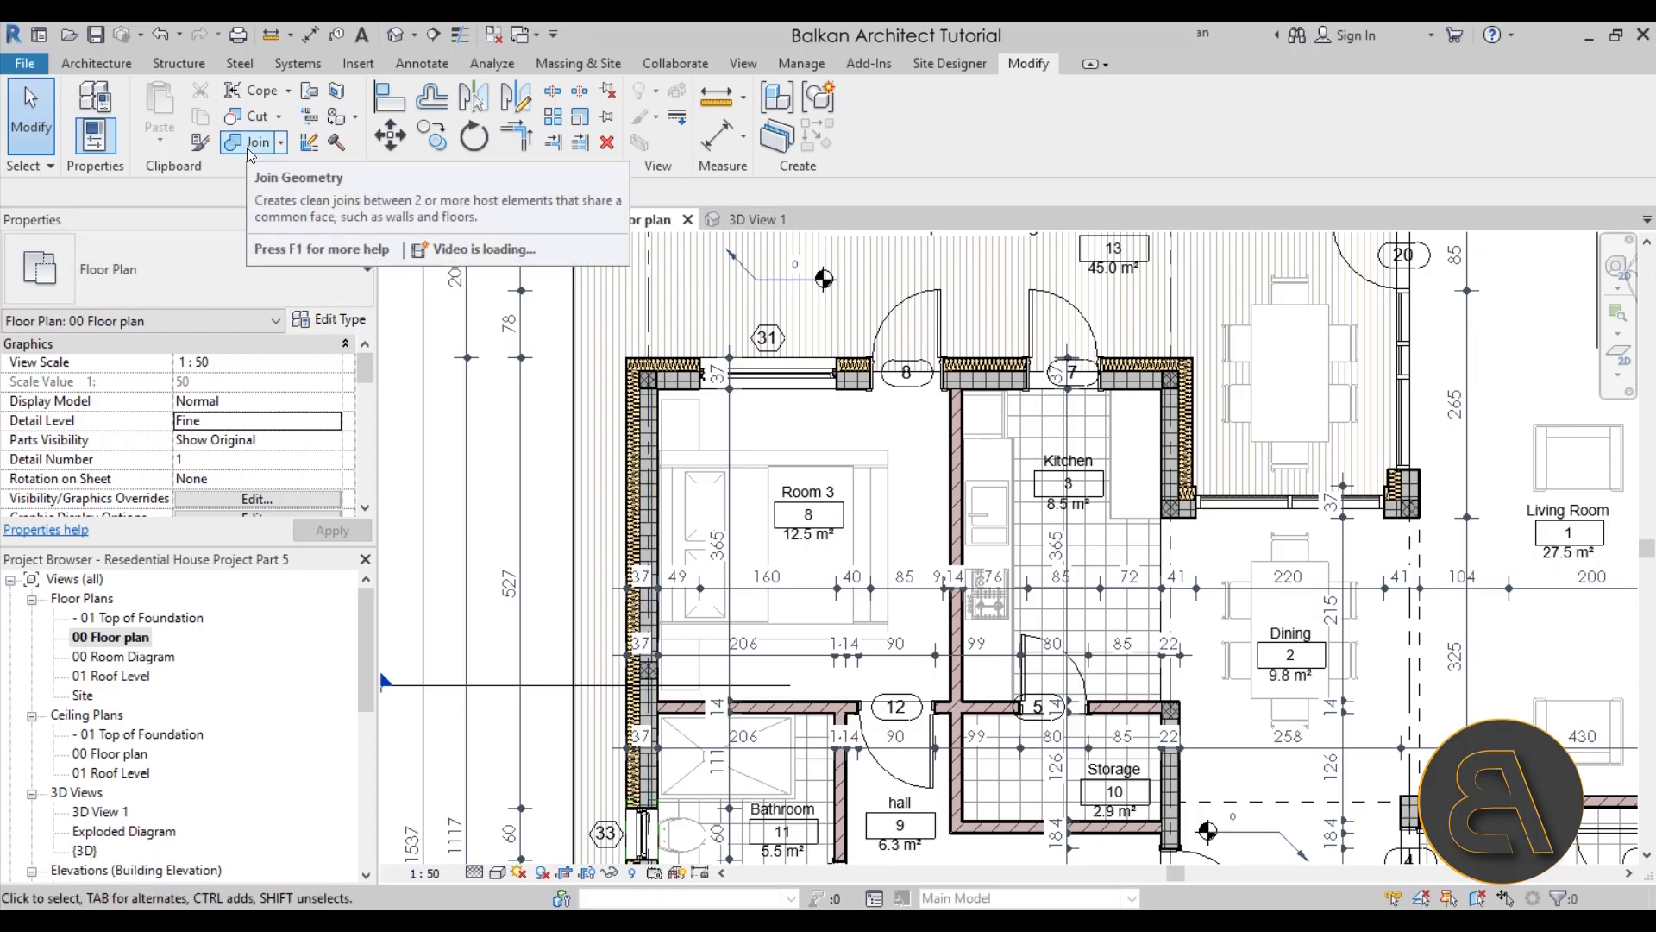
scroll(652, 384, "up", 5)
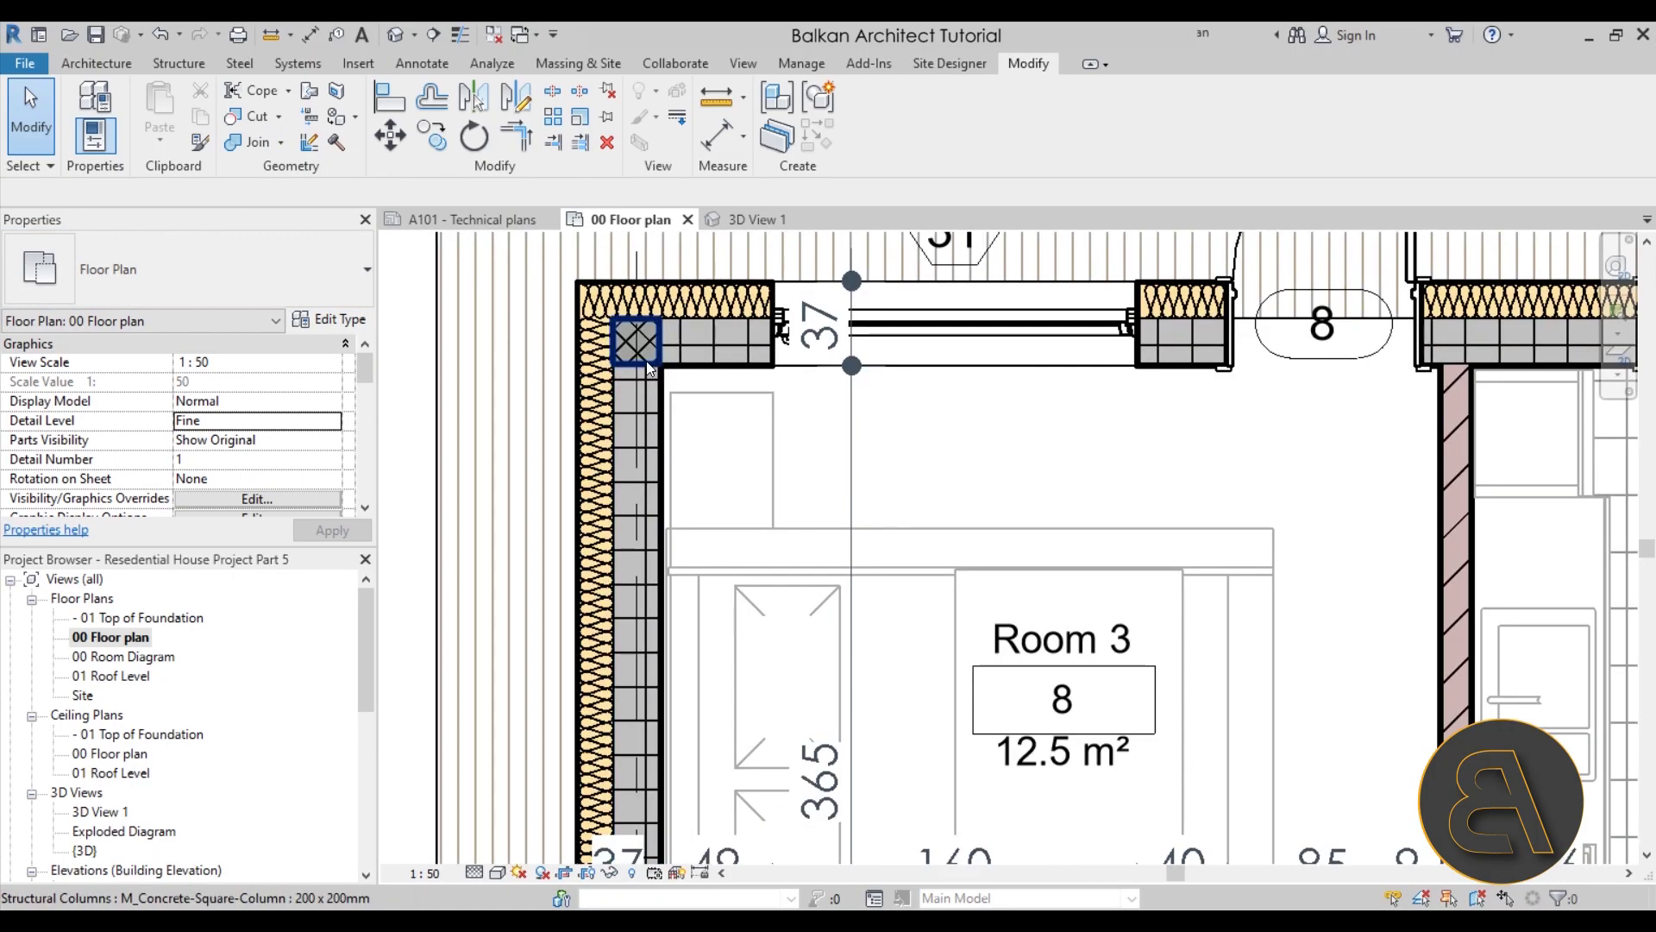
left_click(655, 369)
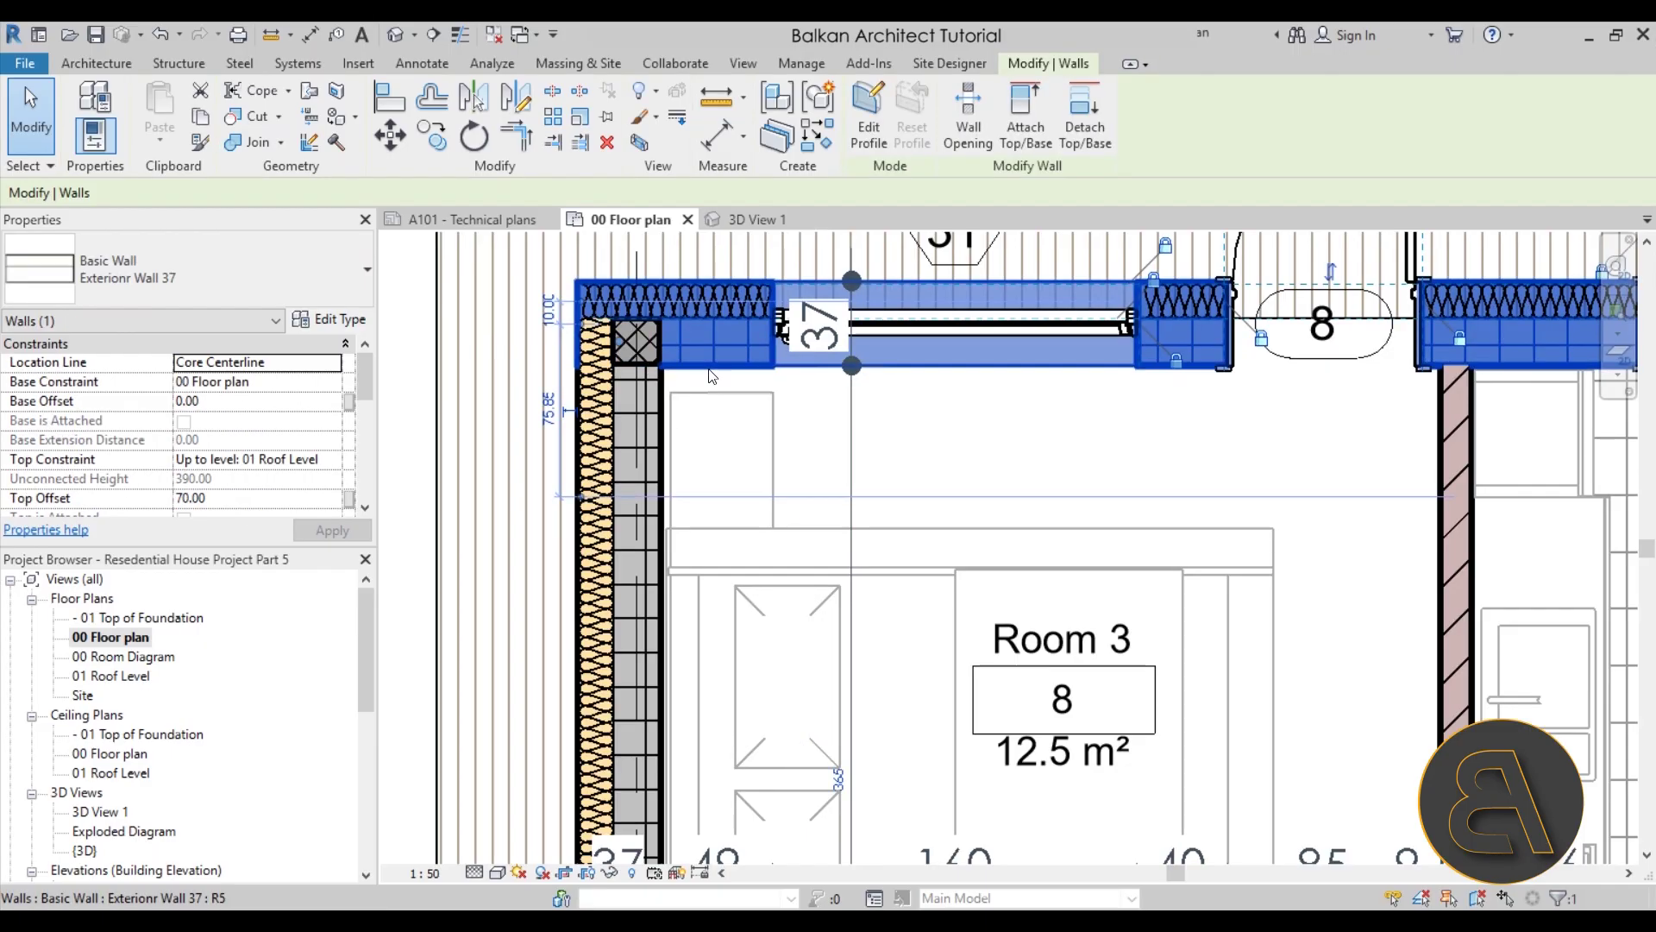
scroll(696, 371, "down", 3)
scroll(697, 371, "up", 3)
scroll(681, 370, "down", 3)
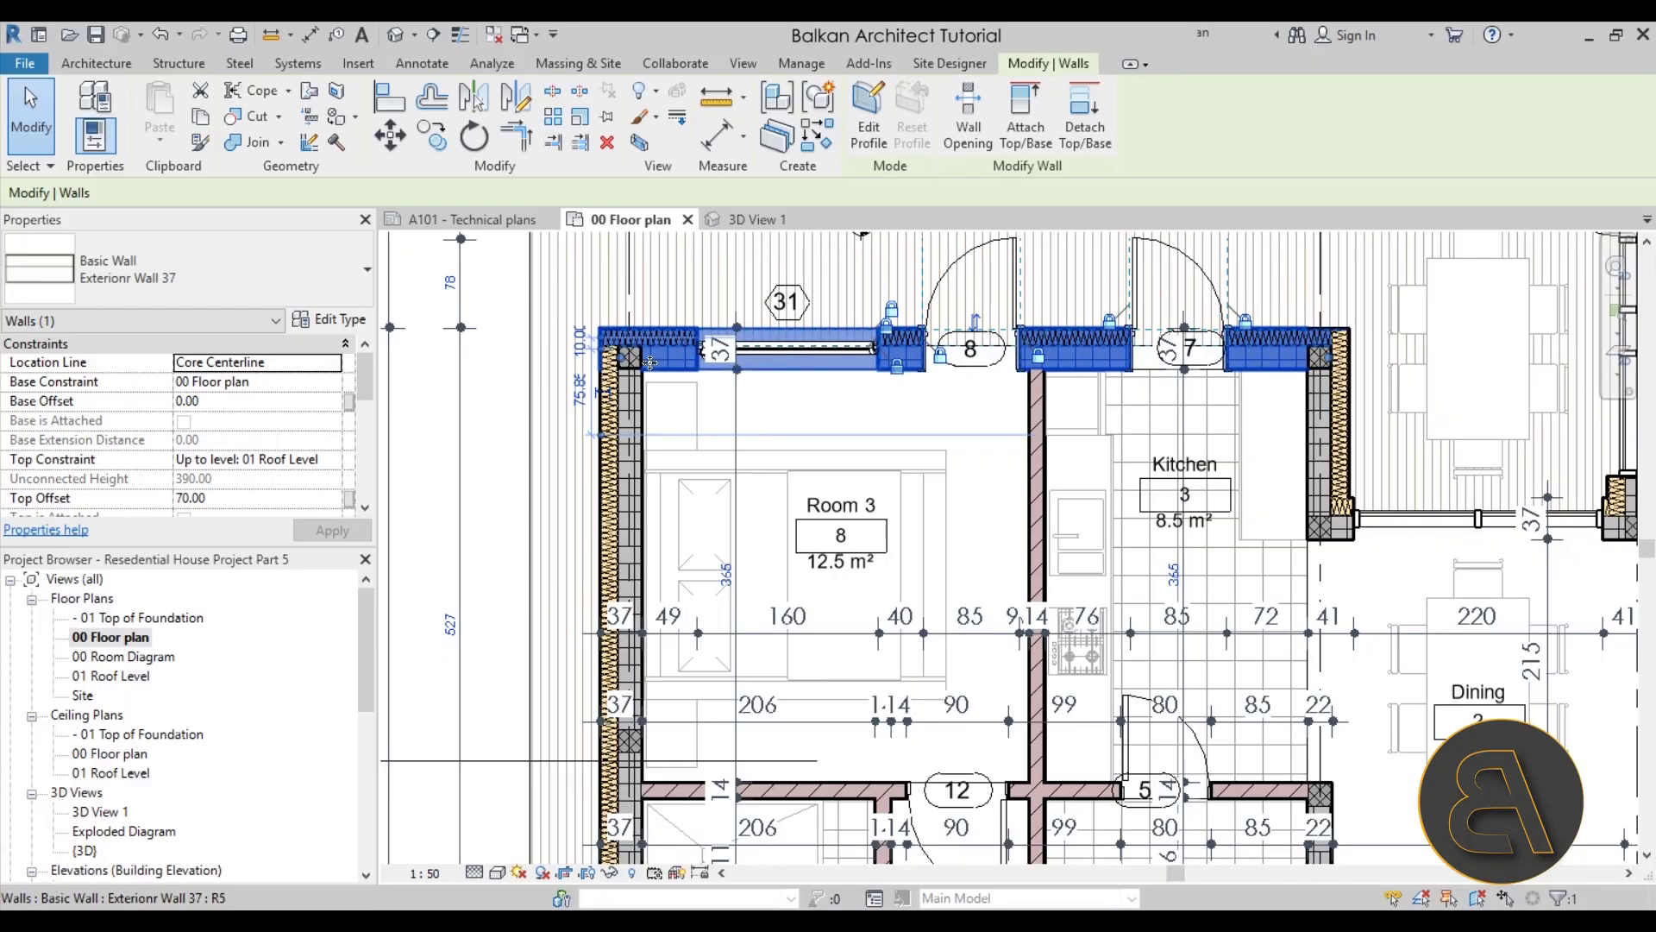
scroll(727, 364, "up", 5)
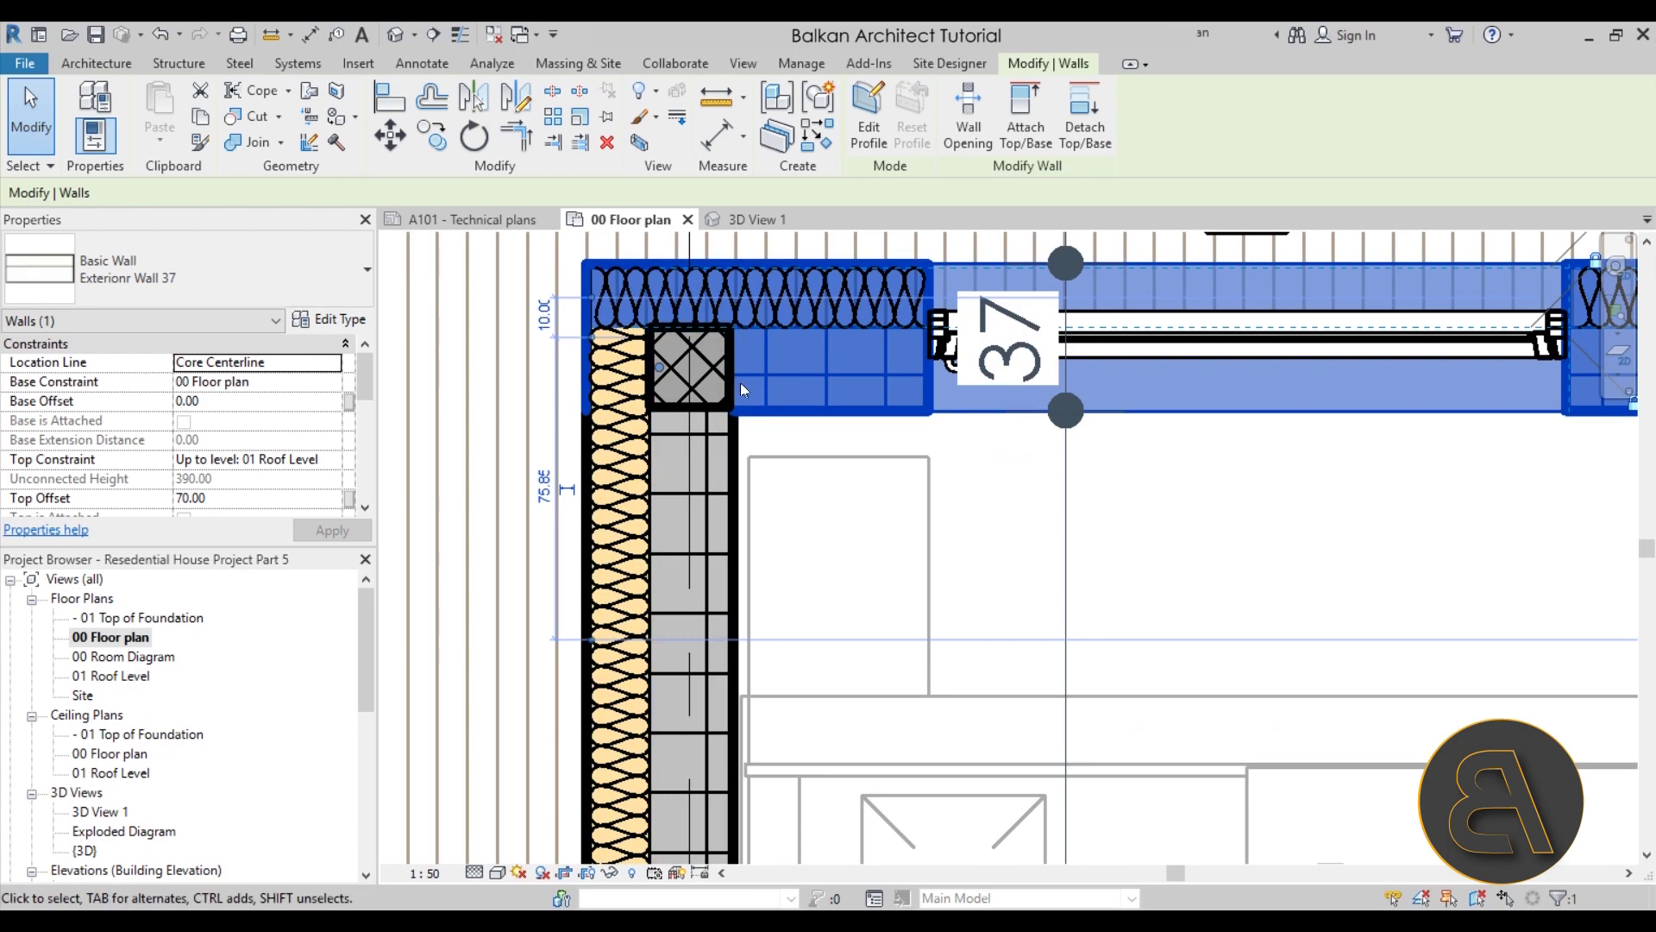
key("Escape")
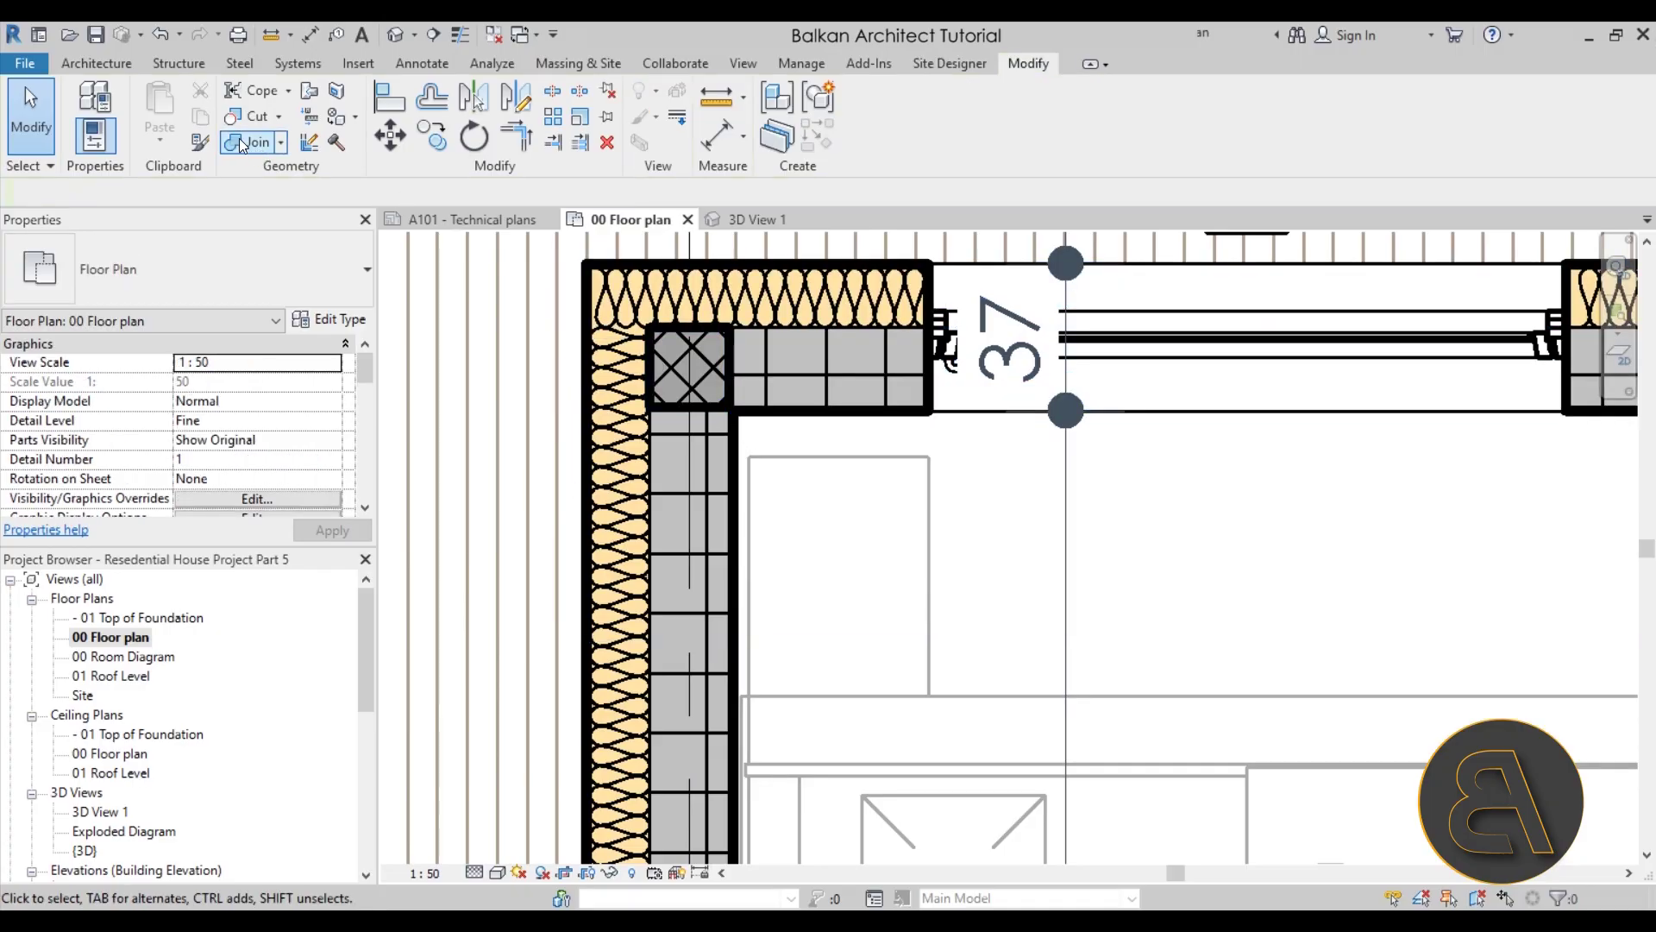
Join the geometry of Room 3's exterior window wall with the concrete column at its outer corner
left_click(242, 141)
left_click(754, 402)
left_click(731, 396)
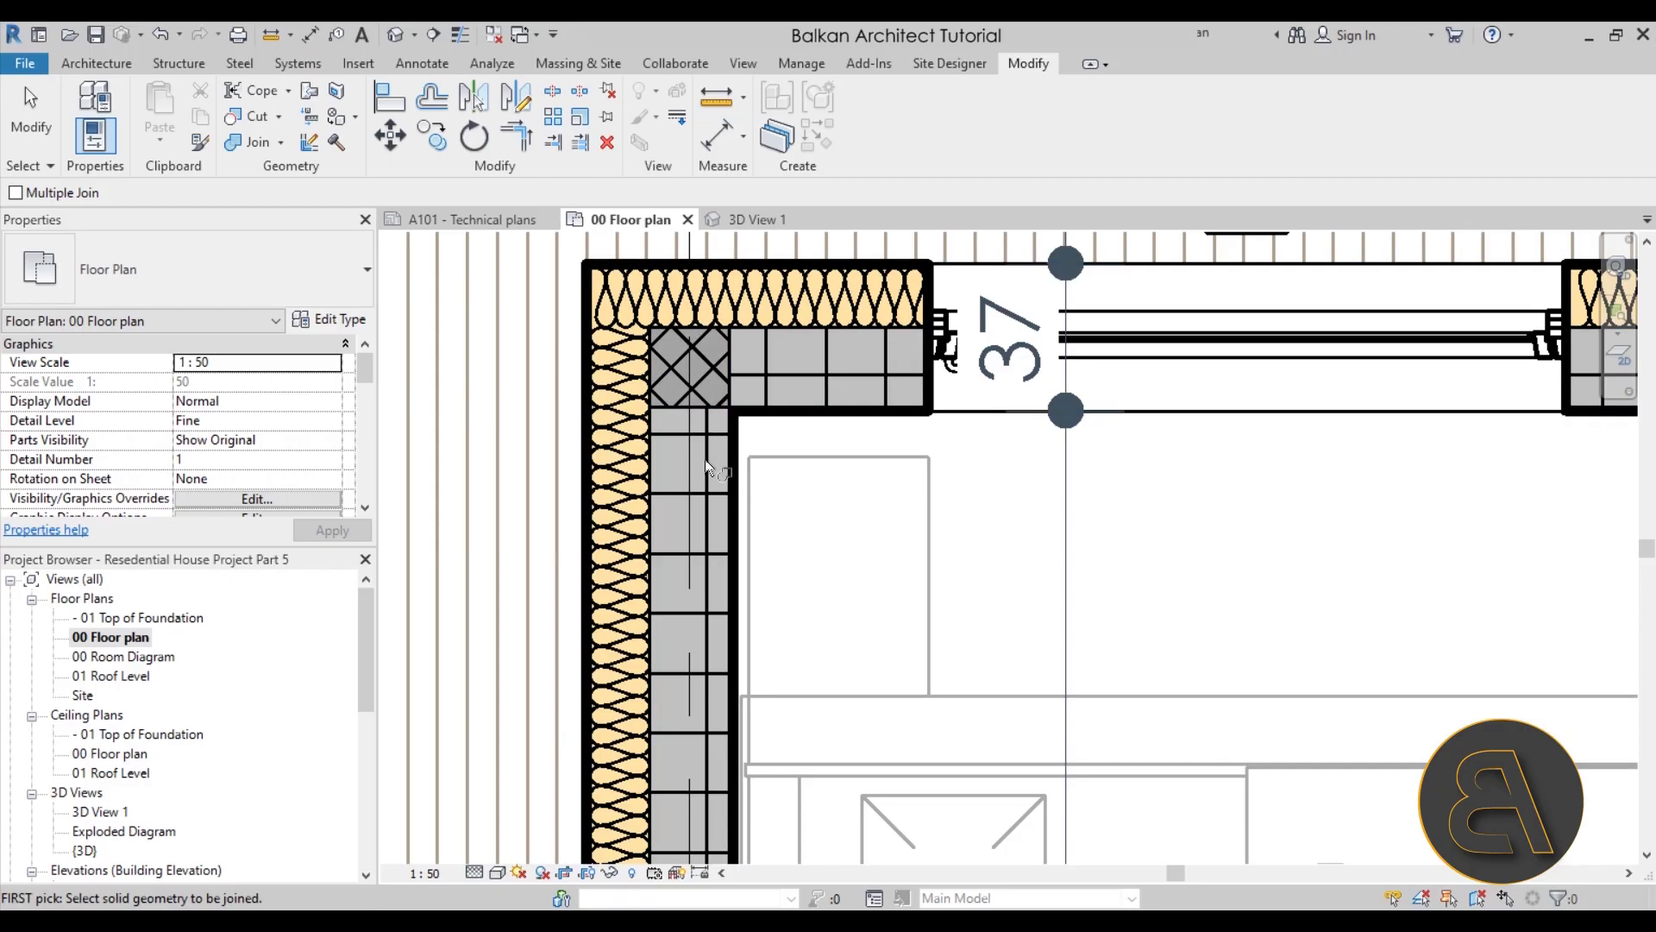
Try to join the same exterior wall with the column at the Kitchen corner, and unjoin the pair again
scroll(705, 467, "down", 4)
middle_click_drag(1467, 414, 1096, 380)
left_click(1117, 379)
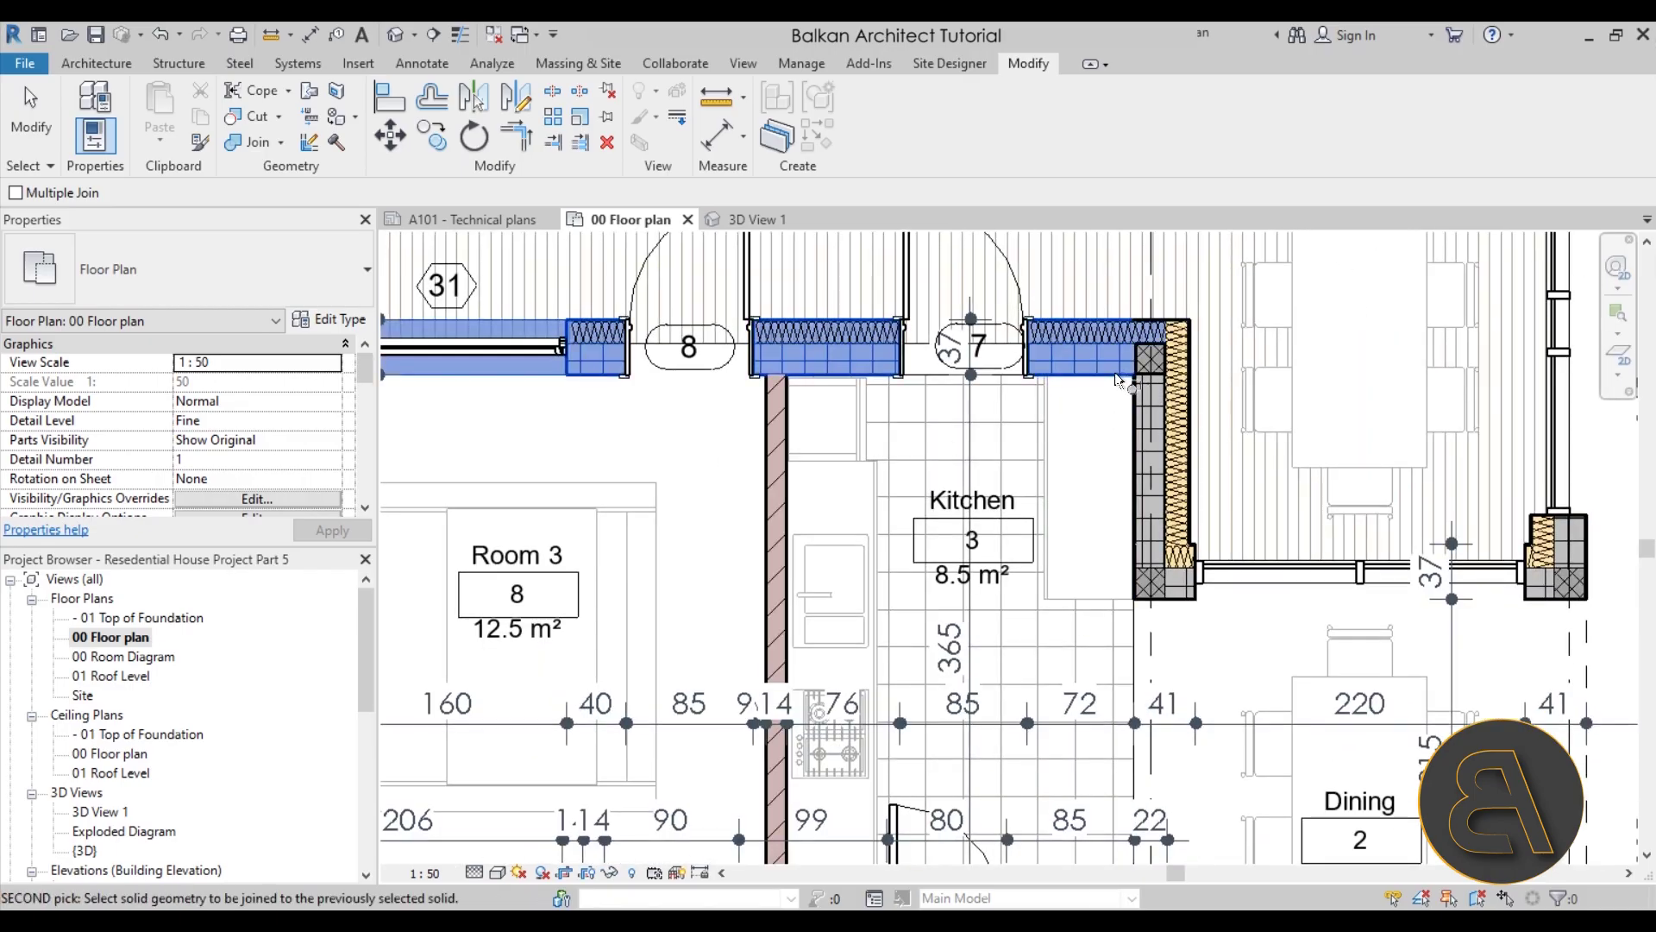
left_click(1143, 374)
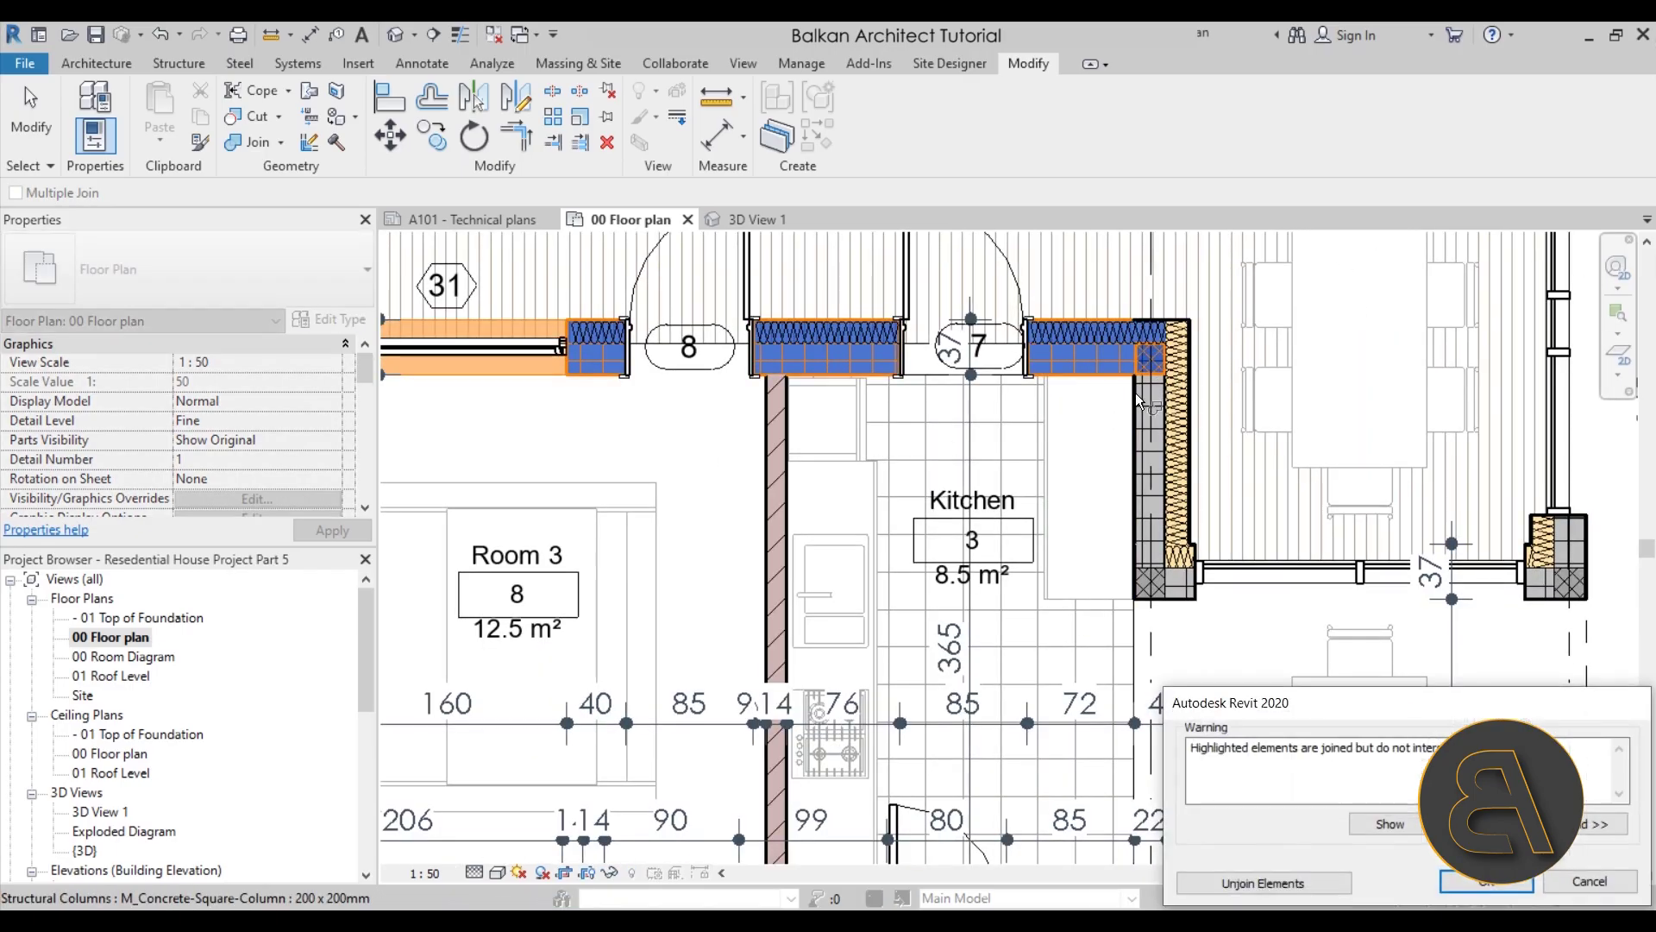
left_click(1319, 884)
Join the Living Room's long exterior side wall with its corner column and the column midway along the wall
scroll(1136, 399, "down", 3)
scroll(953, 425, "up", 5)
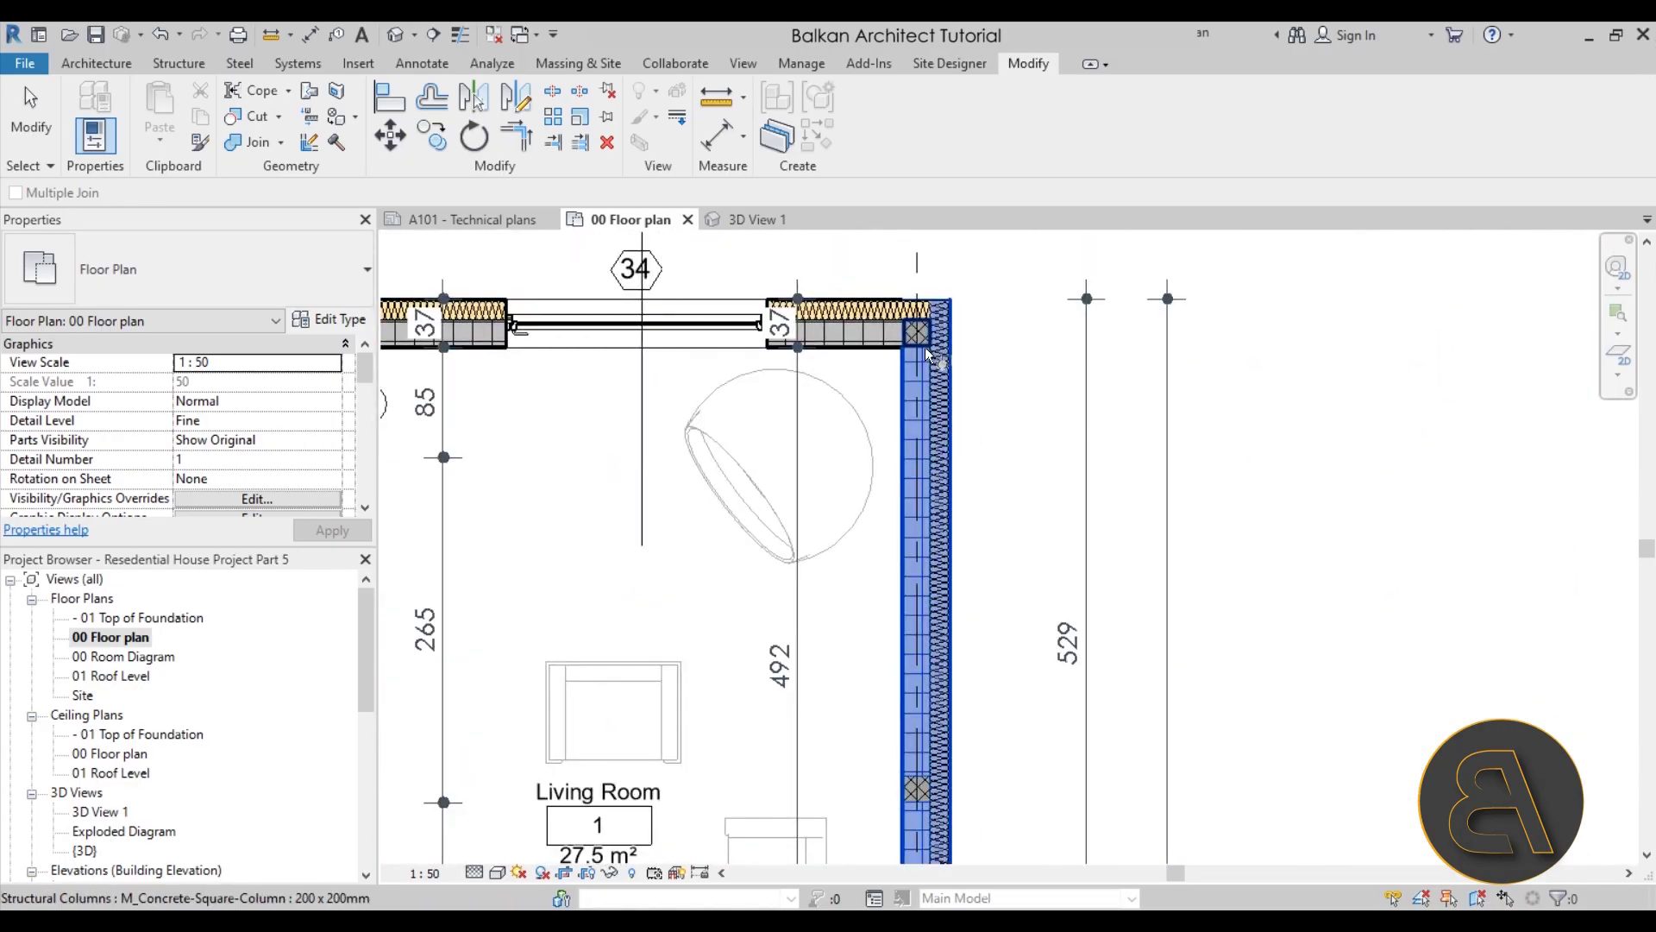
scroll(972, 452, "down", 4)
scroll(965, 504, "up", 3)
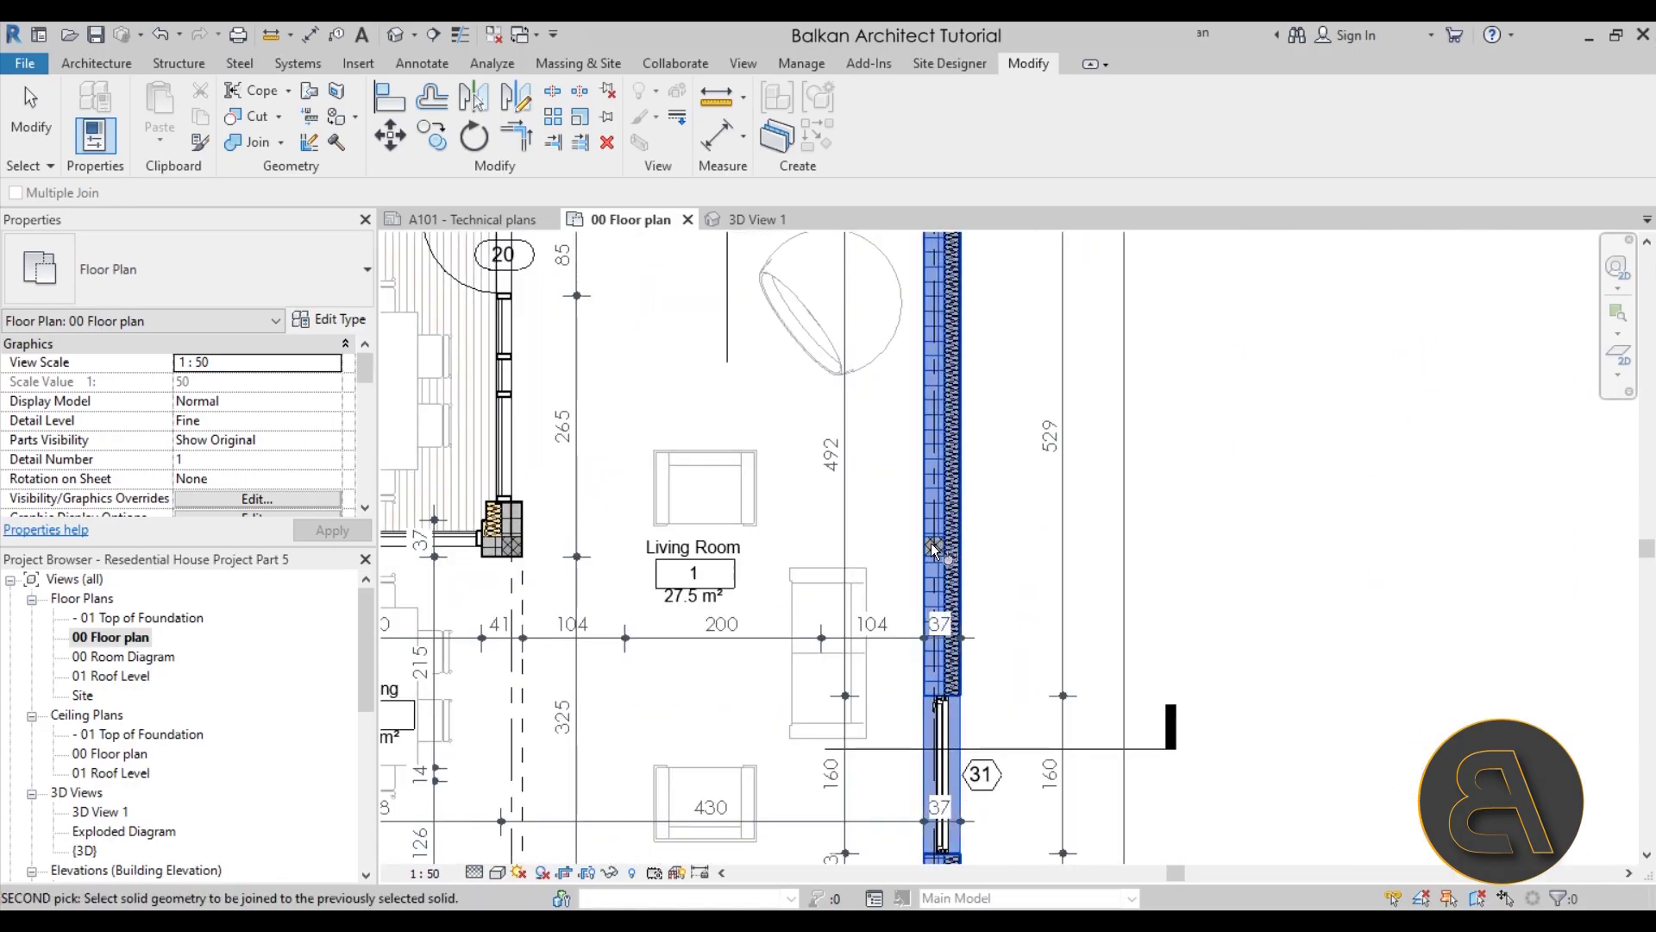
Join the Garage's front wall with the concrete columns at both of its corners
scroll(1033, 640, "down", 2)
middle_click_drag(1032, 640, 1001, 448)
scroll(987, 748, "up", 4)
scroll(987, 748, "down", 2)
scroll(1044, 536, "up", 2)
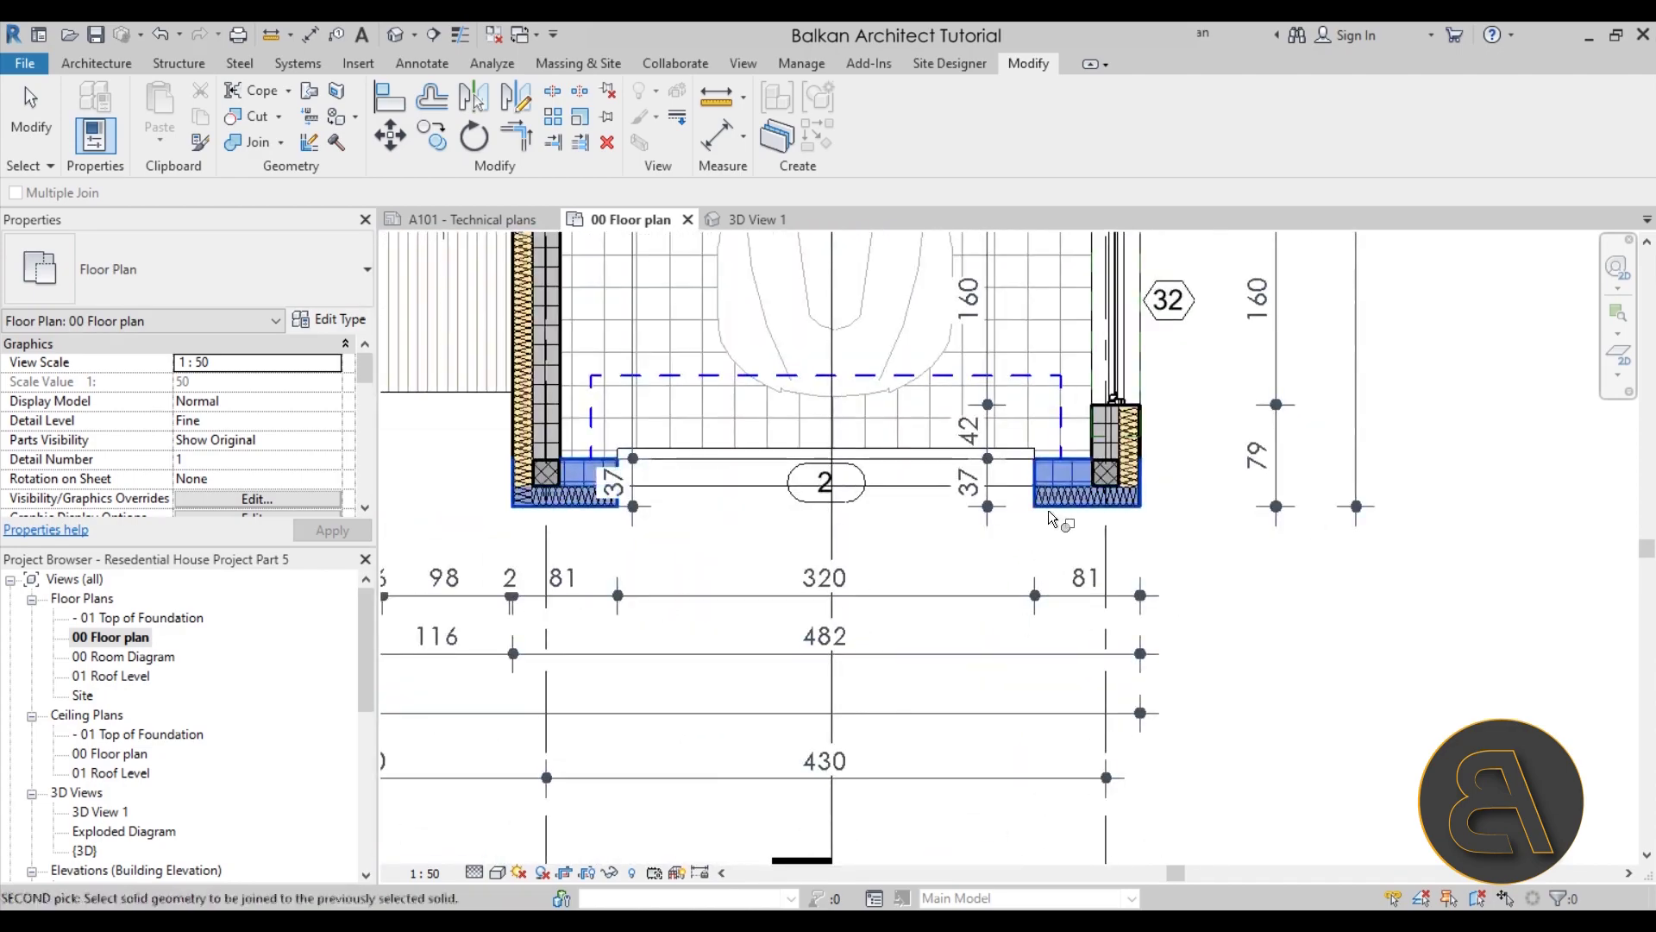
scroll(1040, 552, "down", 3)
scroll(1011, 659, "up", 1)
scroll(916, 576, "up", 3)
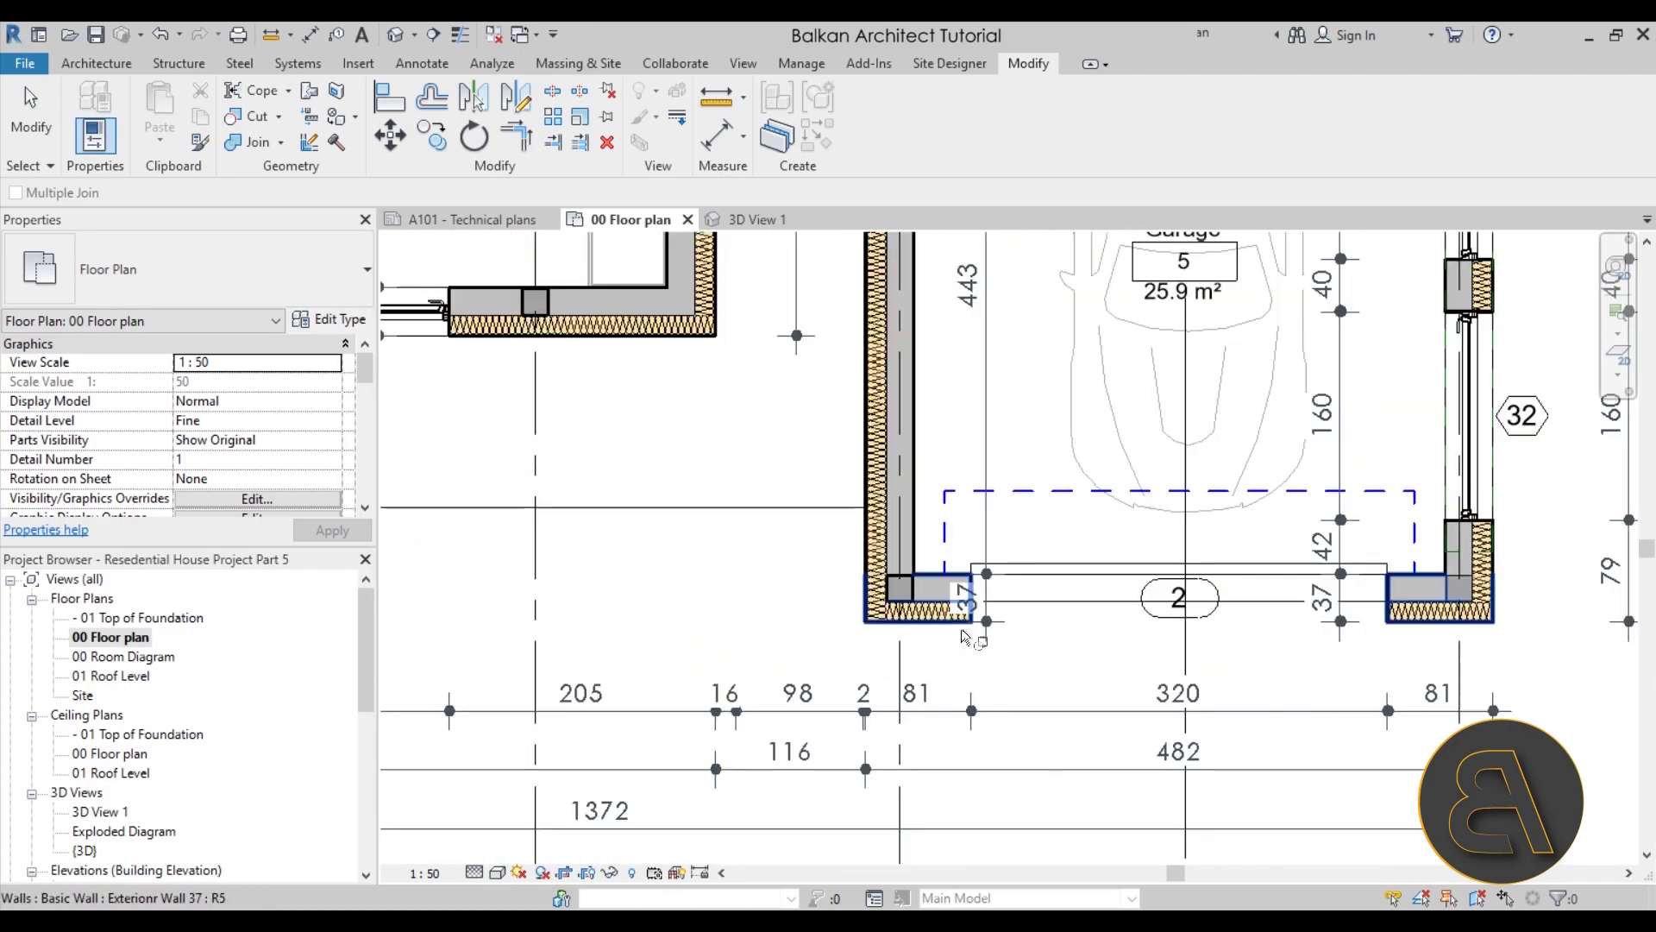
Try to join the Garage's long side wall on the entrance side with the front corner column, and cancel the join
left_click(875, 573)
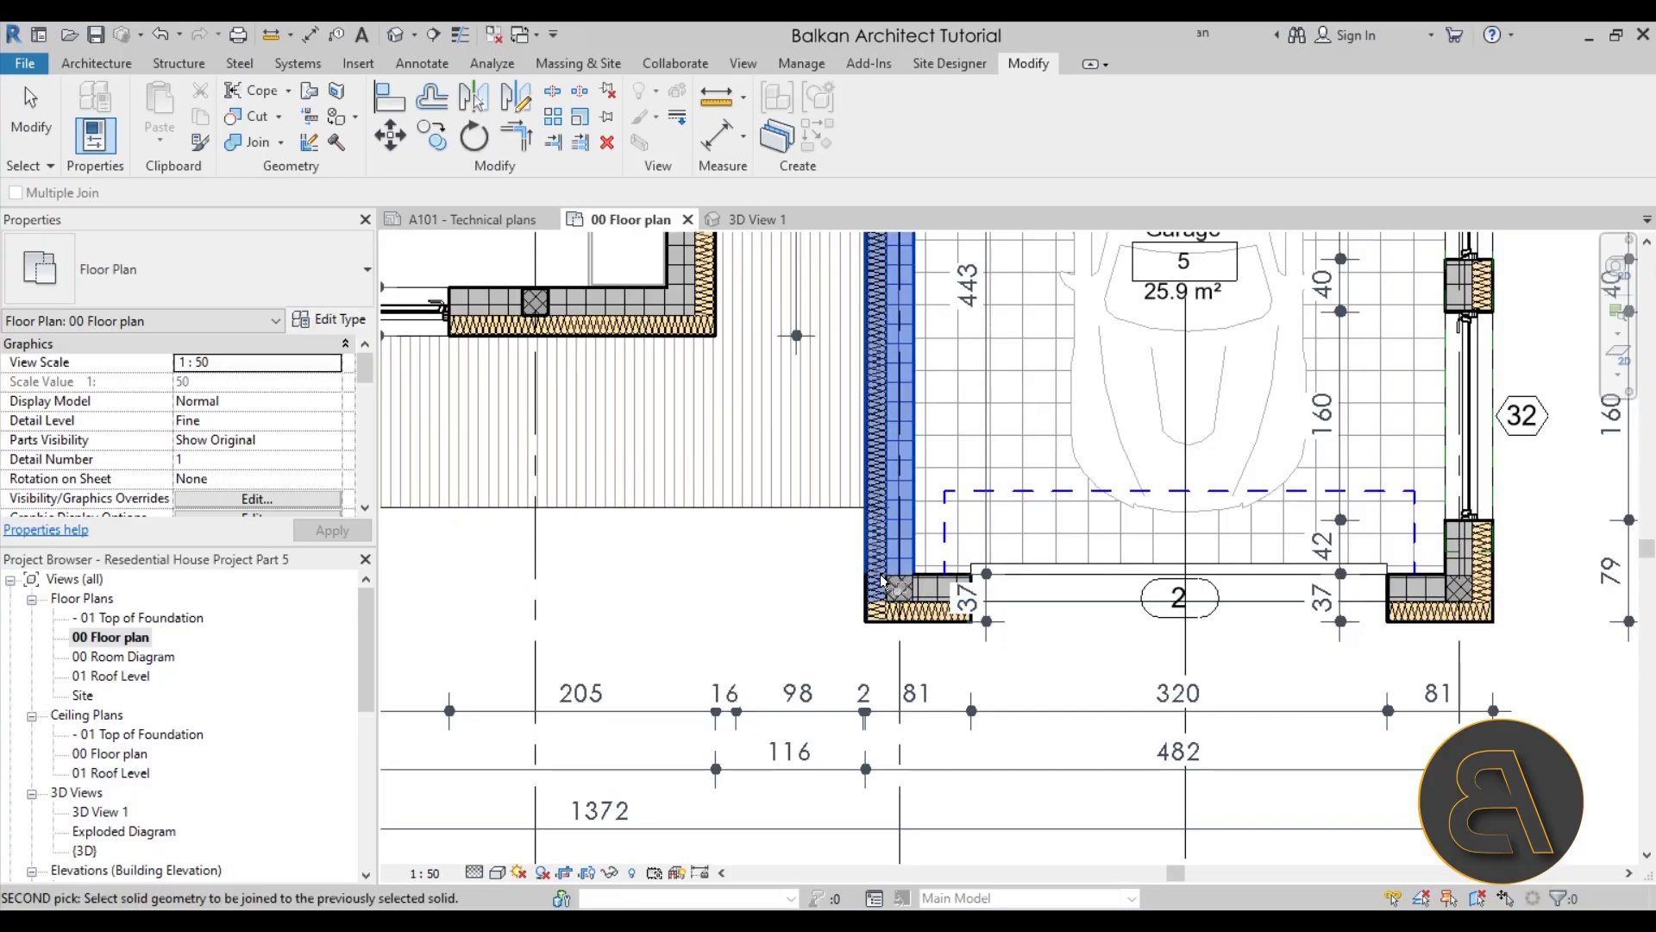
left_click(897, 586)
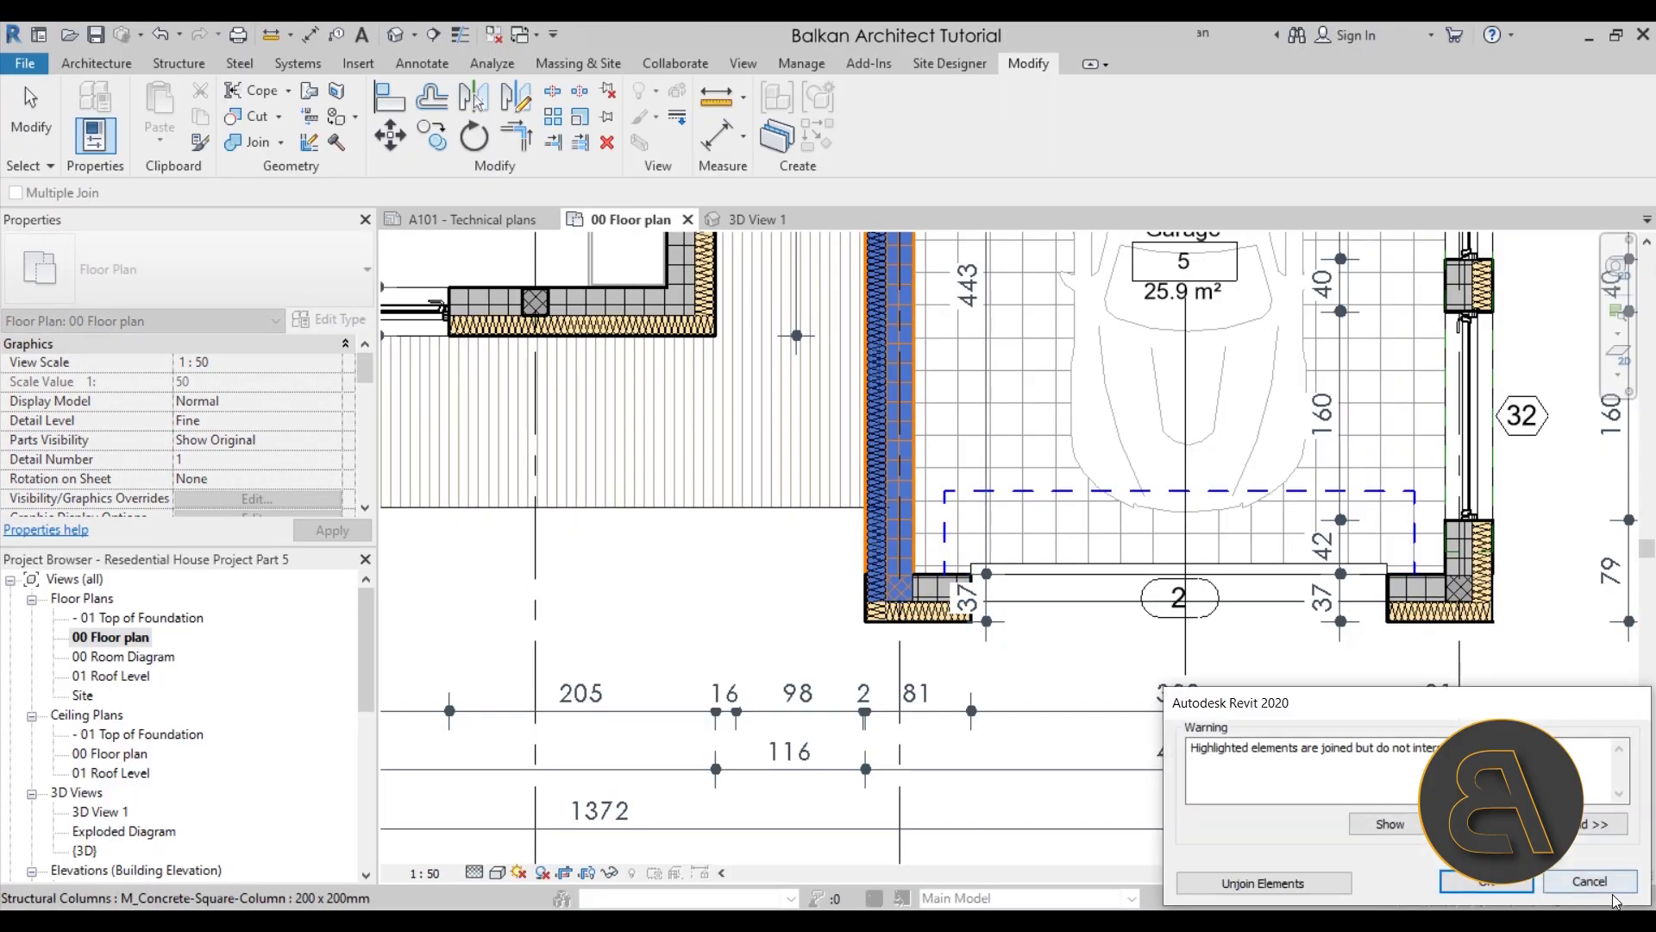
key("Escape")
key("Escape")
Reopen the last interference report and refresh its list of wall and column clashes
scroll(948, 811, "down", 5)
middle_click_drag(992, 759, 983, 571)
scroll(949, 811, "down", 2)
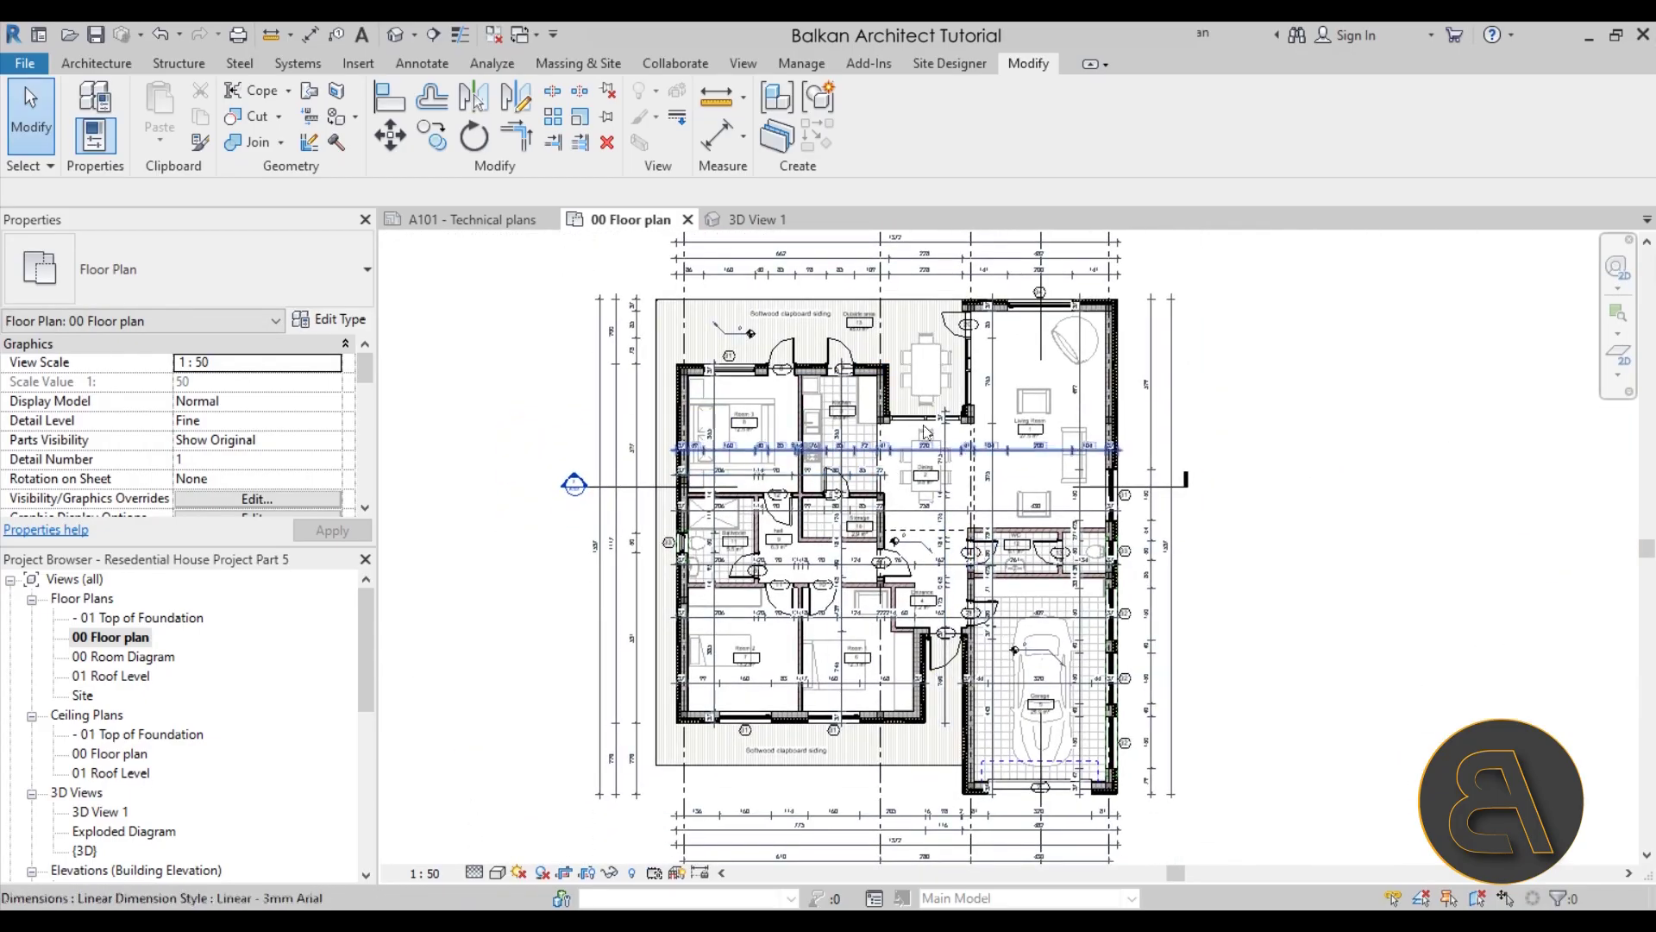
left_click(676, 64)
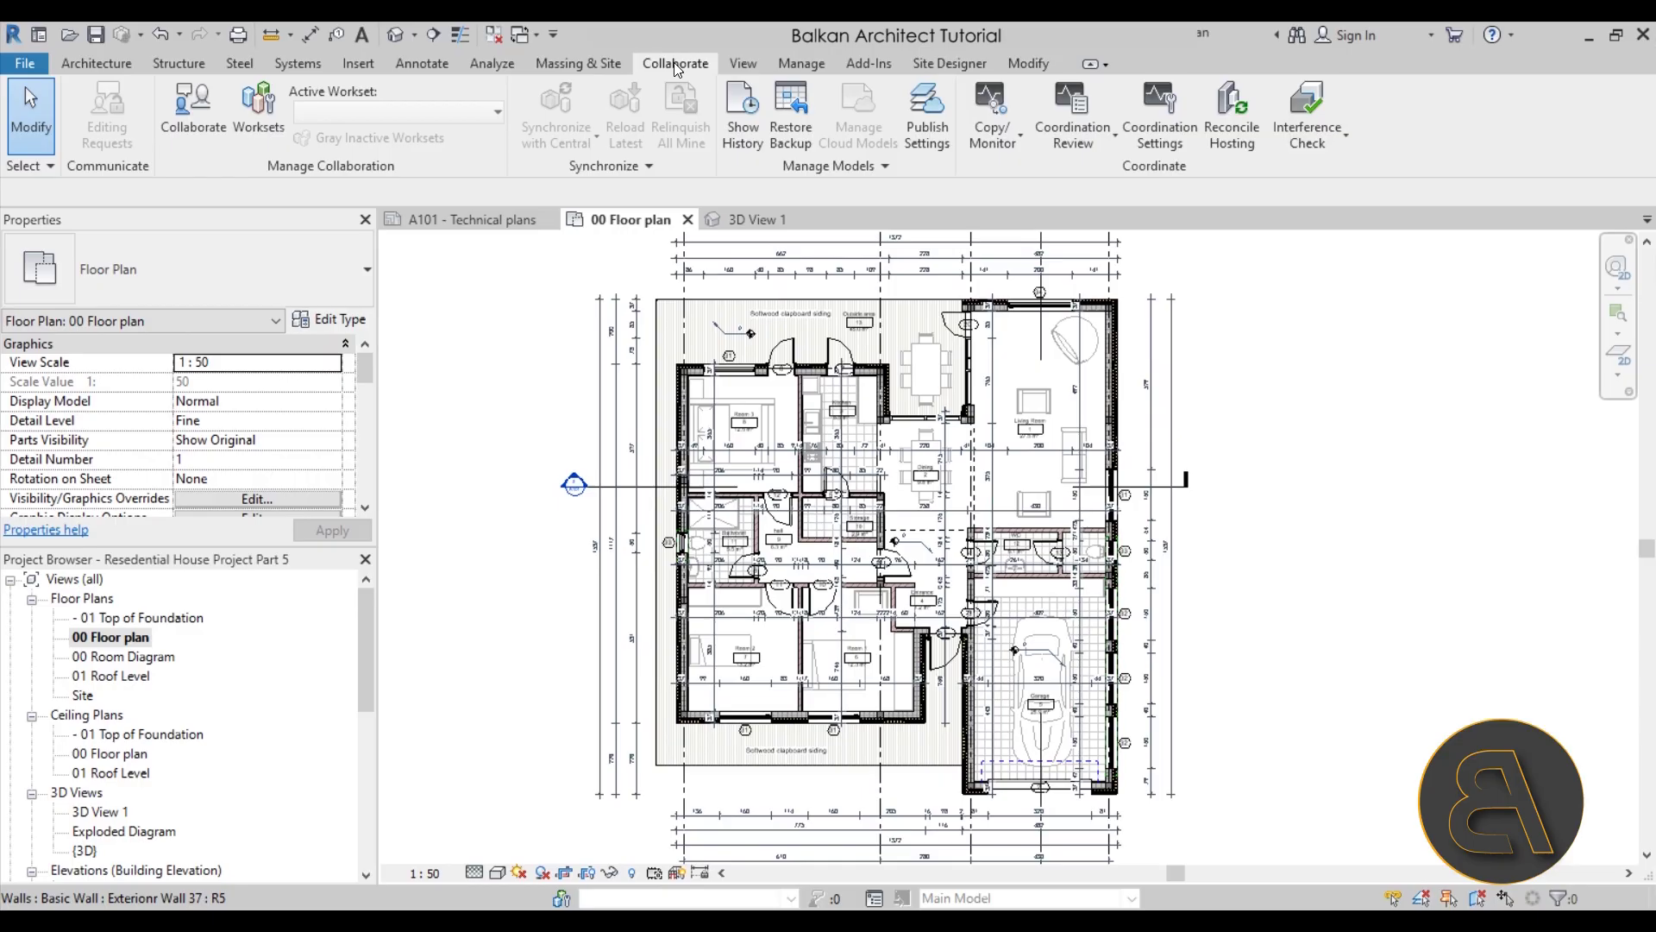
left_click(1315, 143)
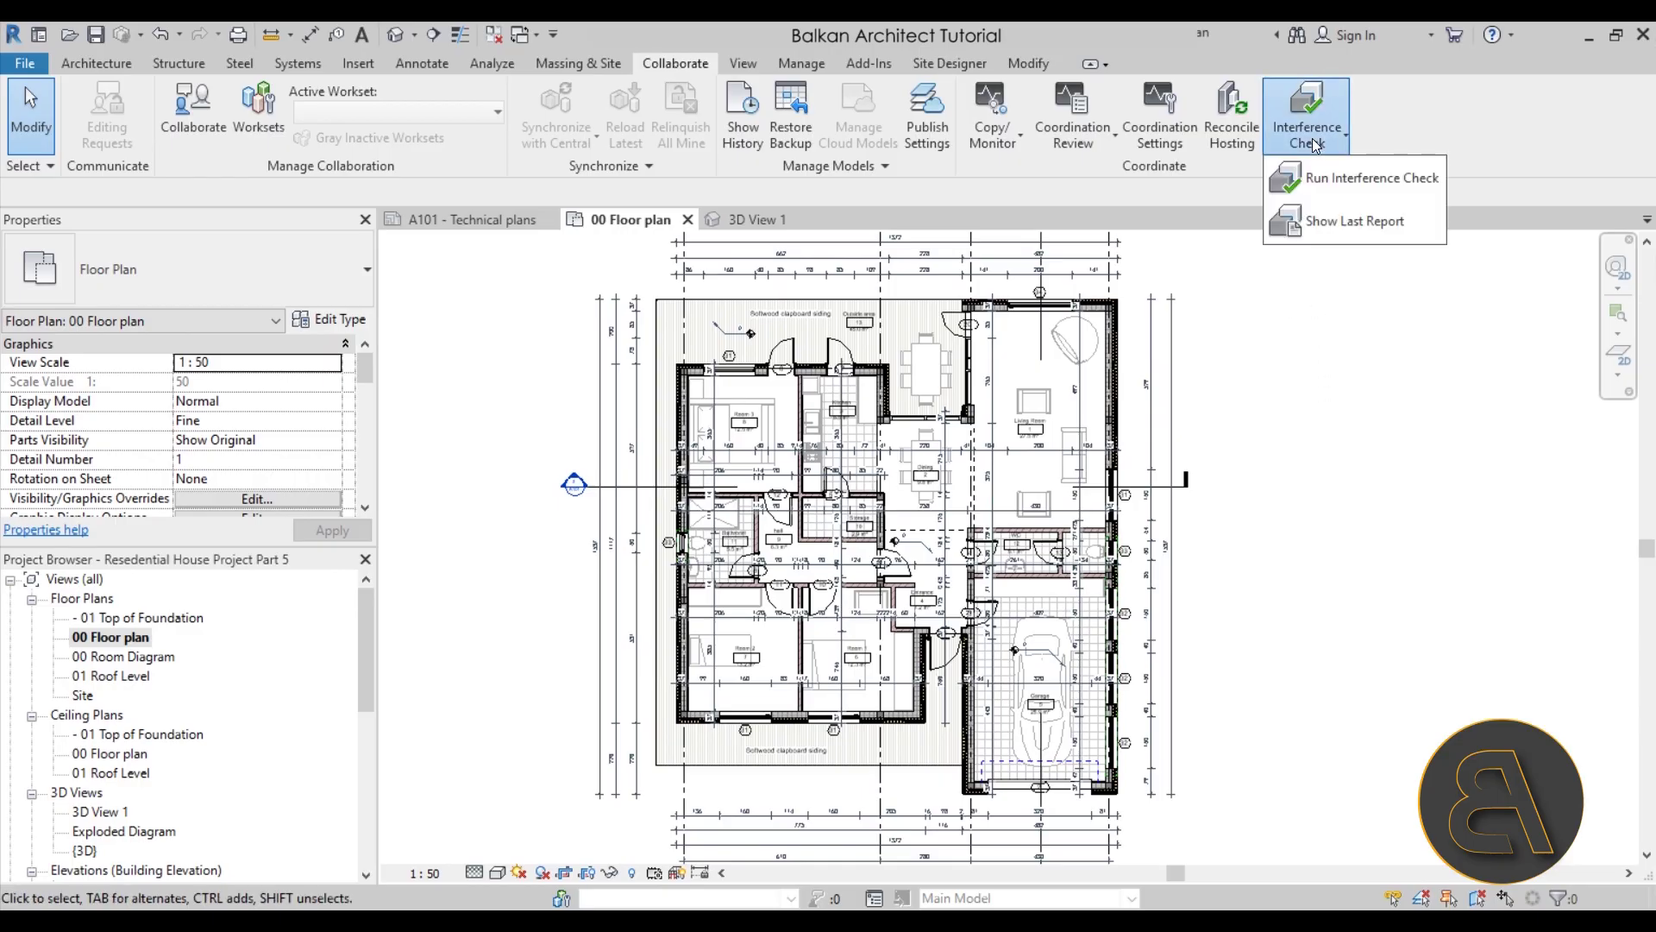
left_click(1358, 221)
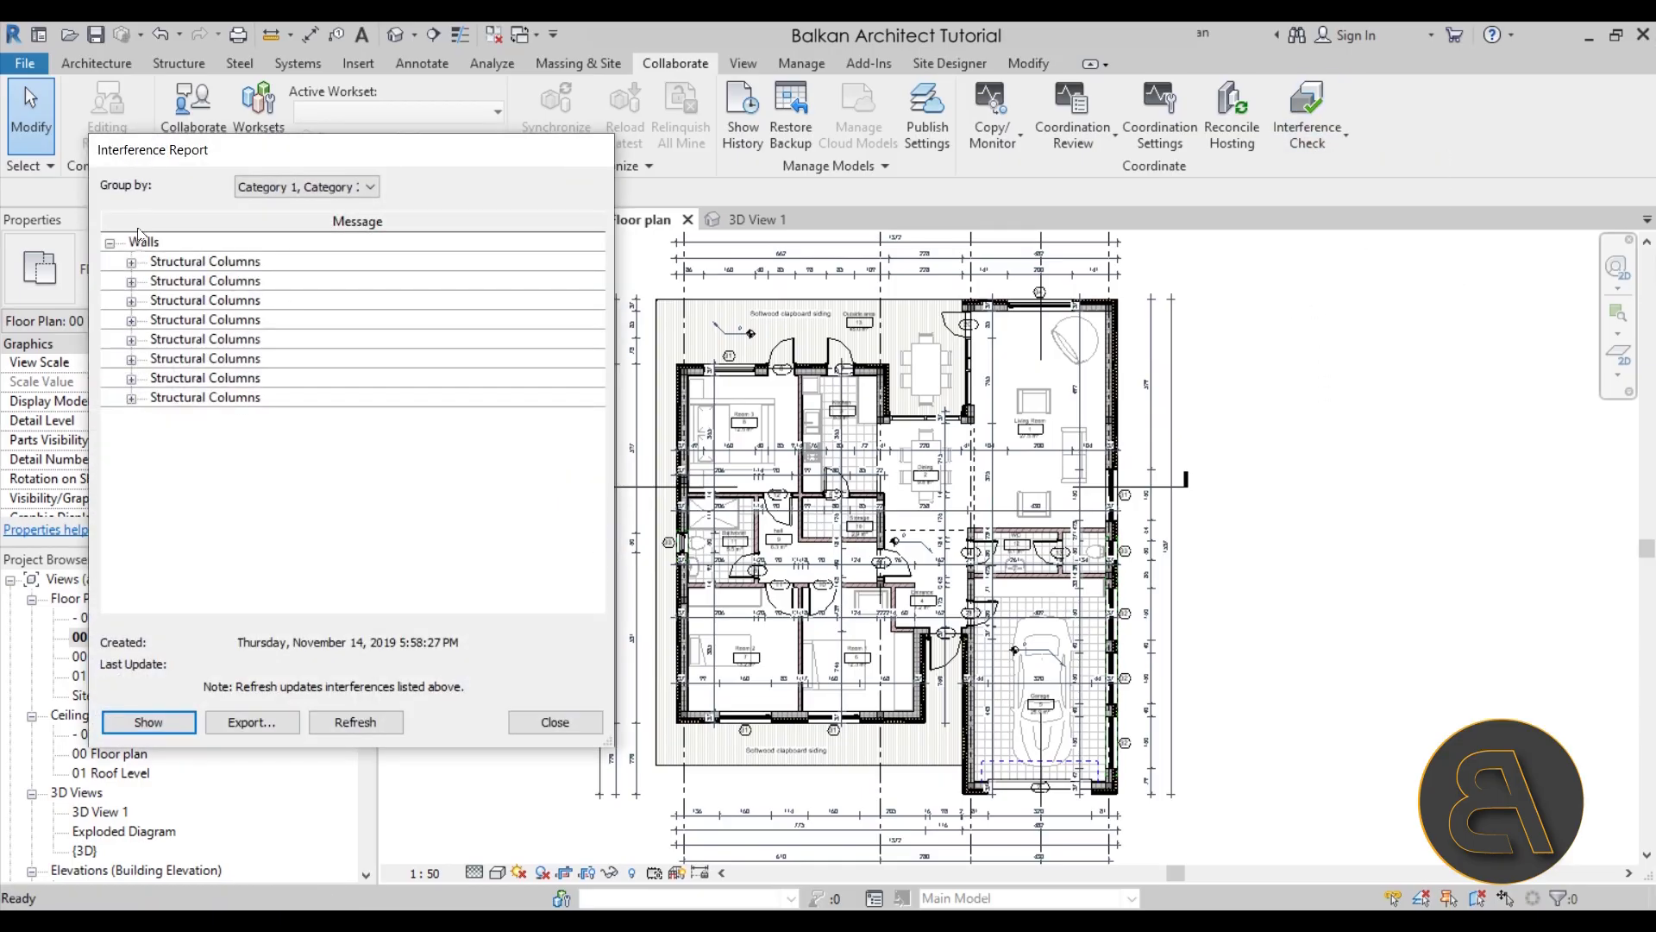
left_click(355, 722)
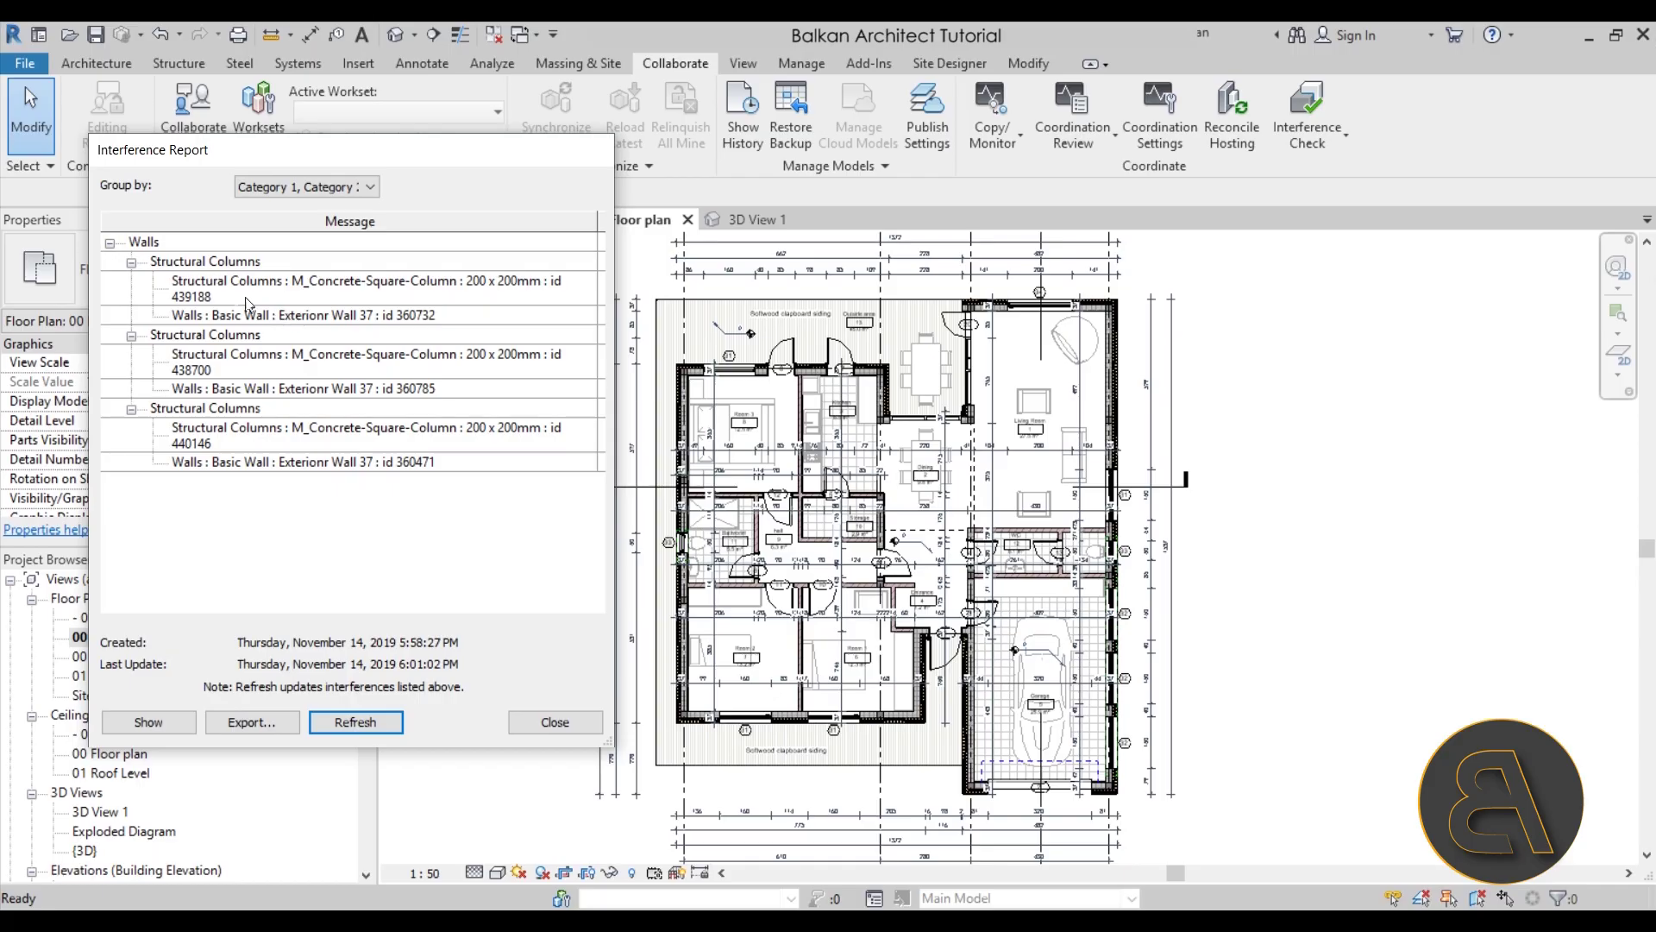
Highlight each remaining clash in turn and locate the last one in the plan, at the Living Room window wall near door 20
left_click(193, 266)
left_click(219, 340)
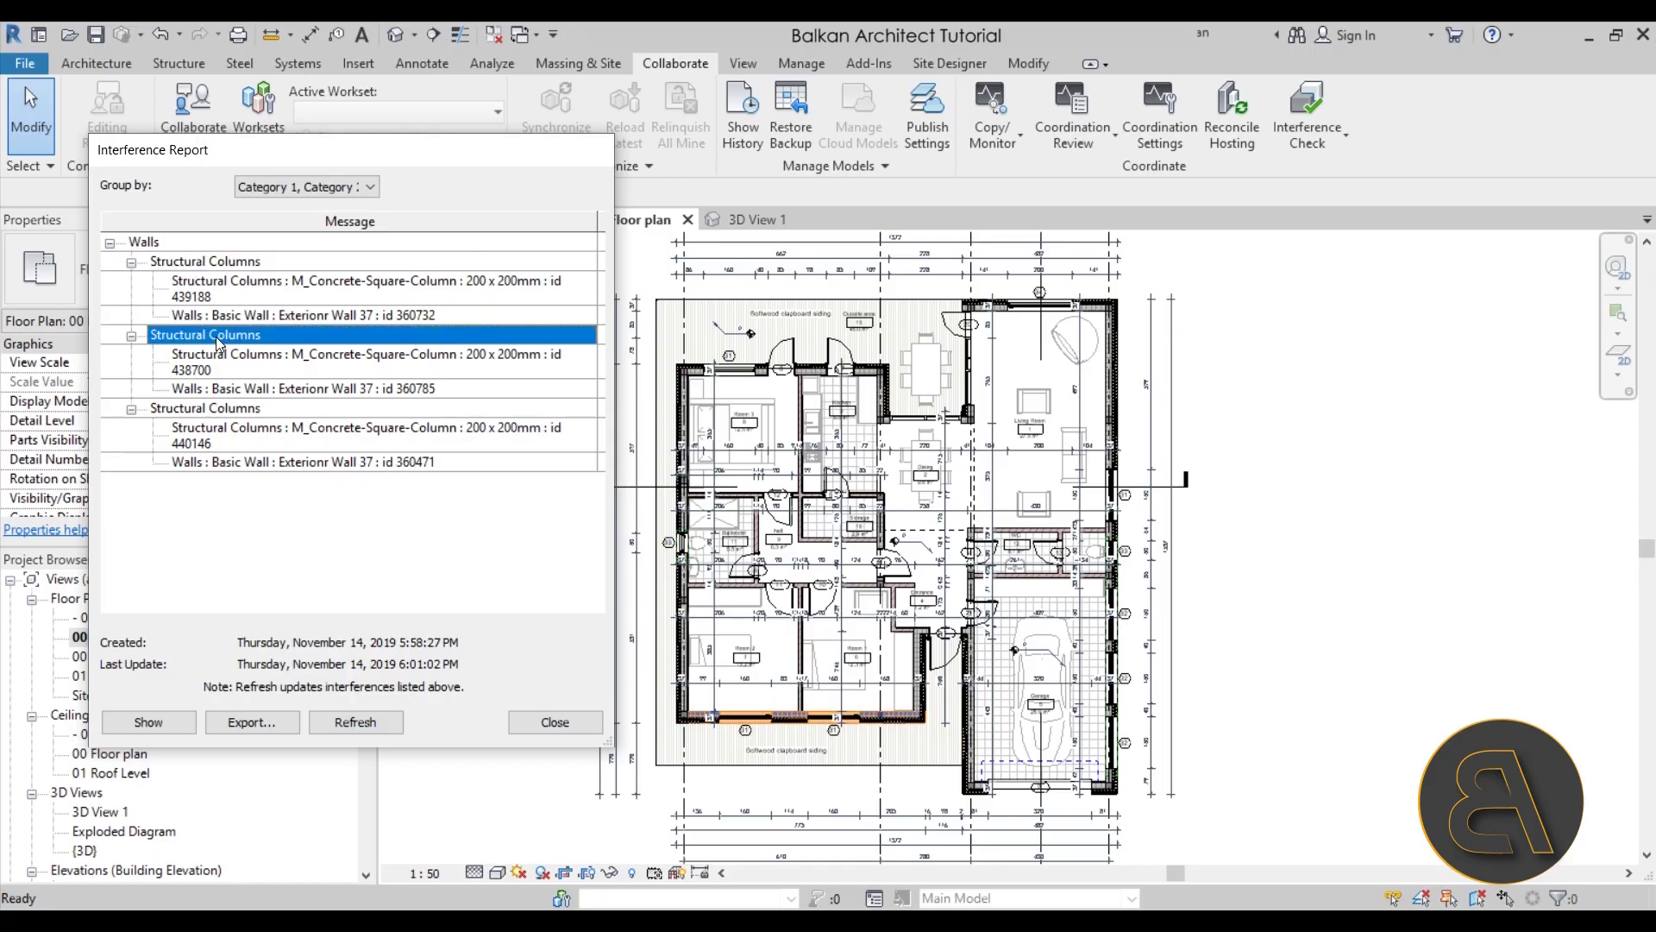
left_click(196, 411)
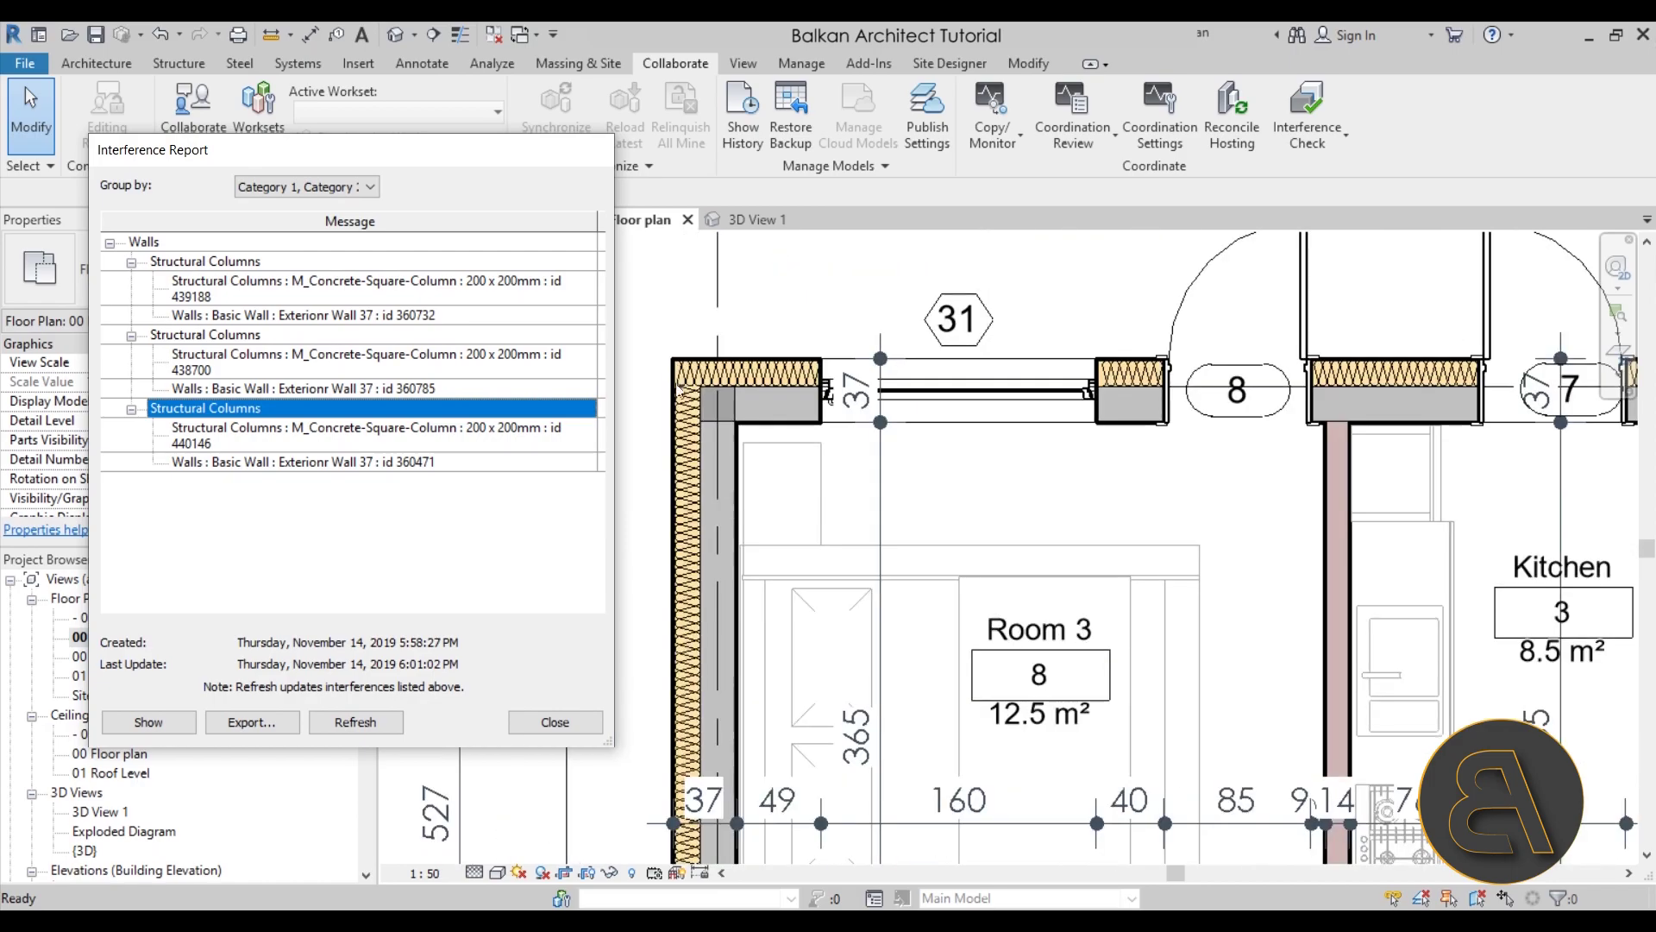
scroll(723, 427, "down", 5)
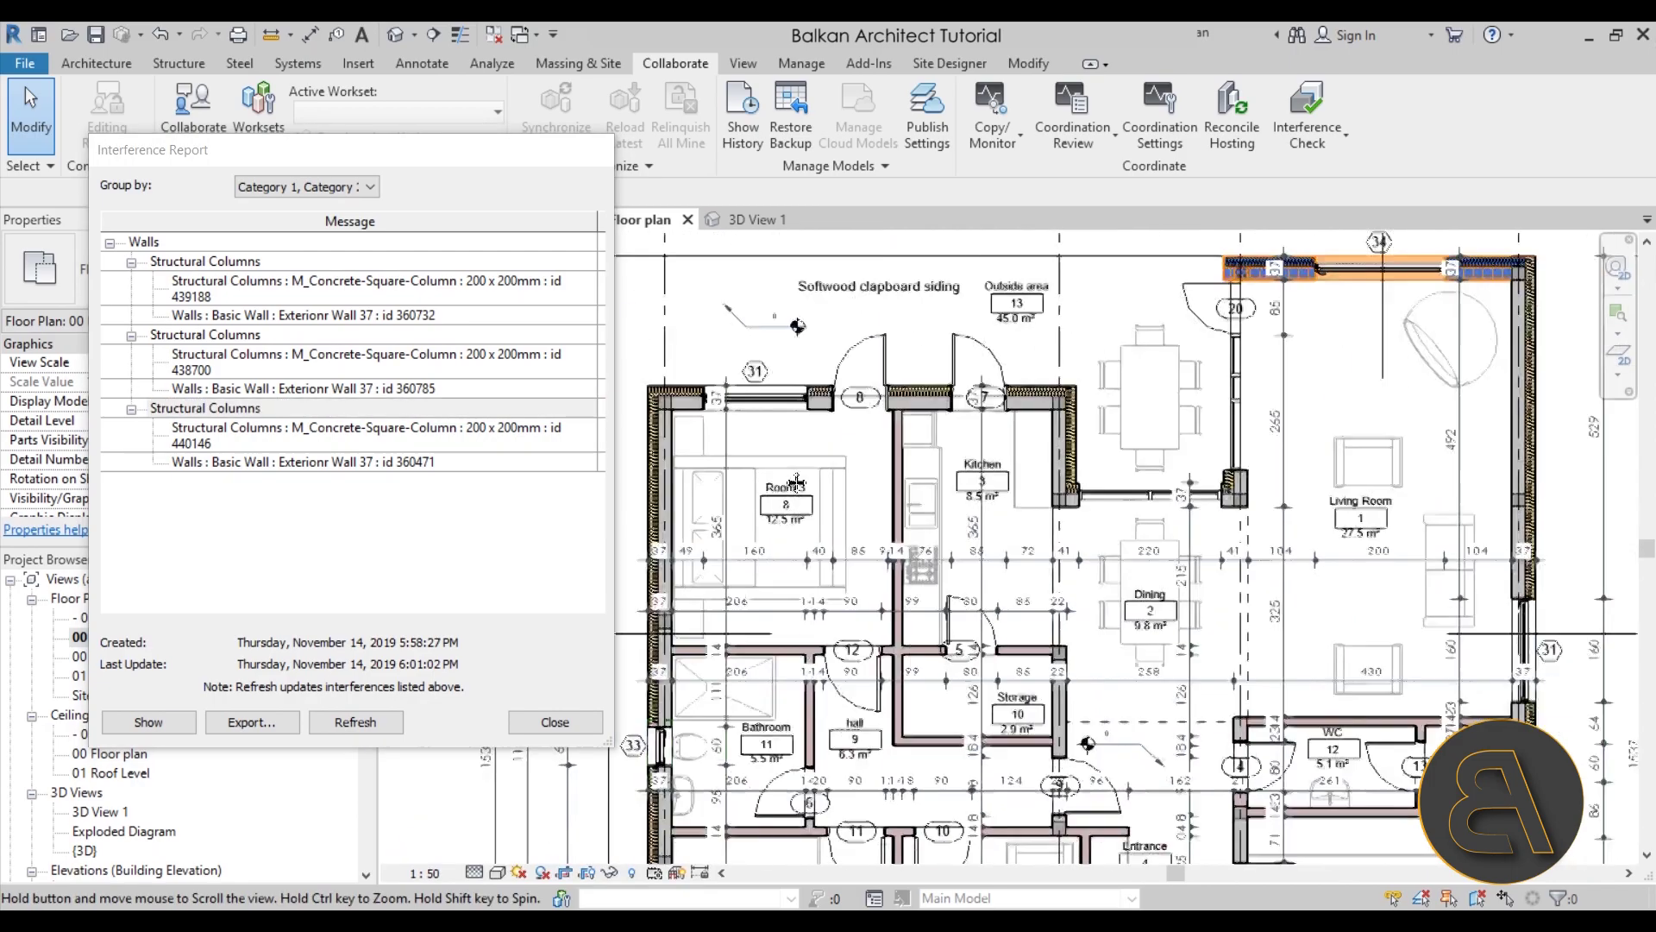
scroll(1025, 326, "up", 6)
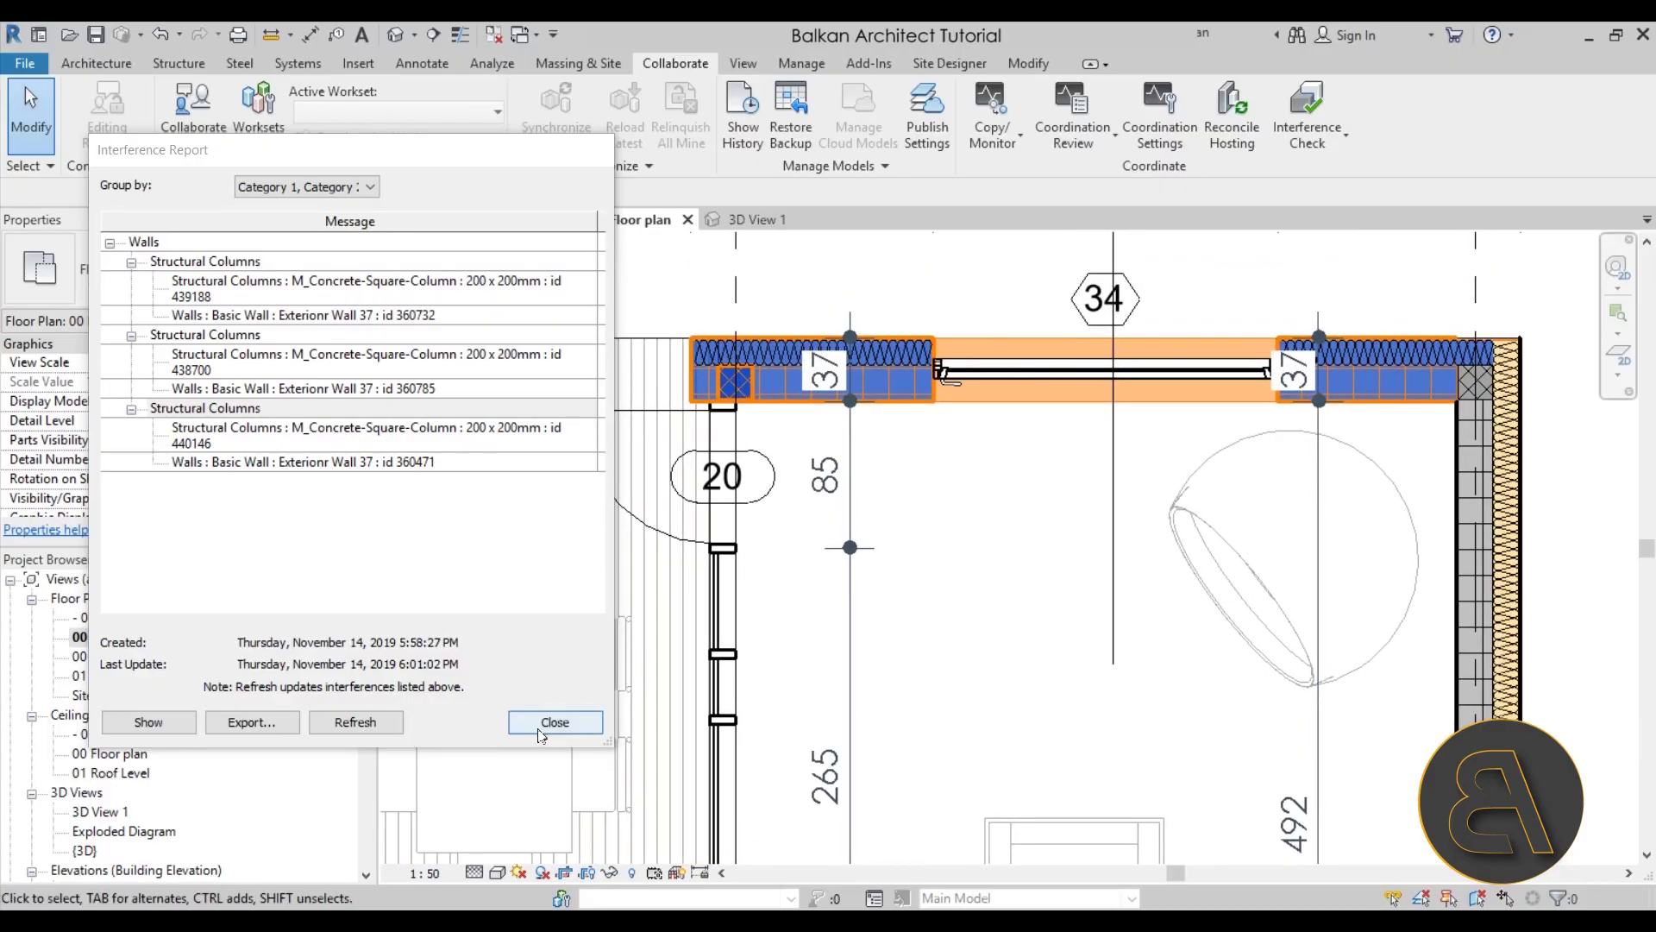
Close the interference report and bring the wider floor plan into view
left_click(555, 722)
scroll(1007, 332, "down", 6)
mouse_move(1003, 331)
middle_mouse_down()
mouse_move(916, 579)
mouse_move(890, 576)
middle_mouse_up()
scroll(995, 373, "down", 1)
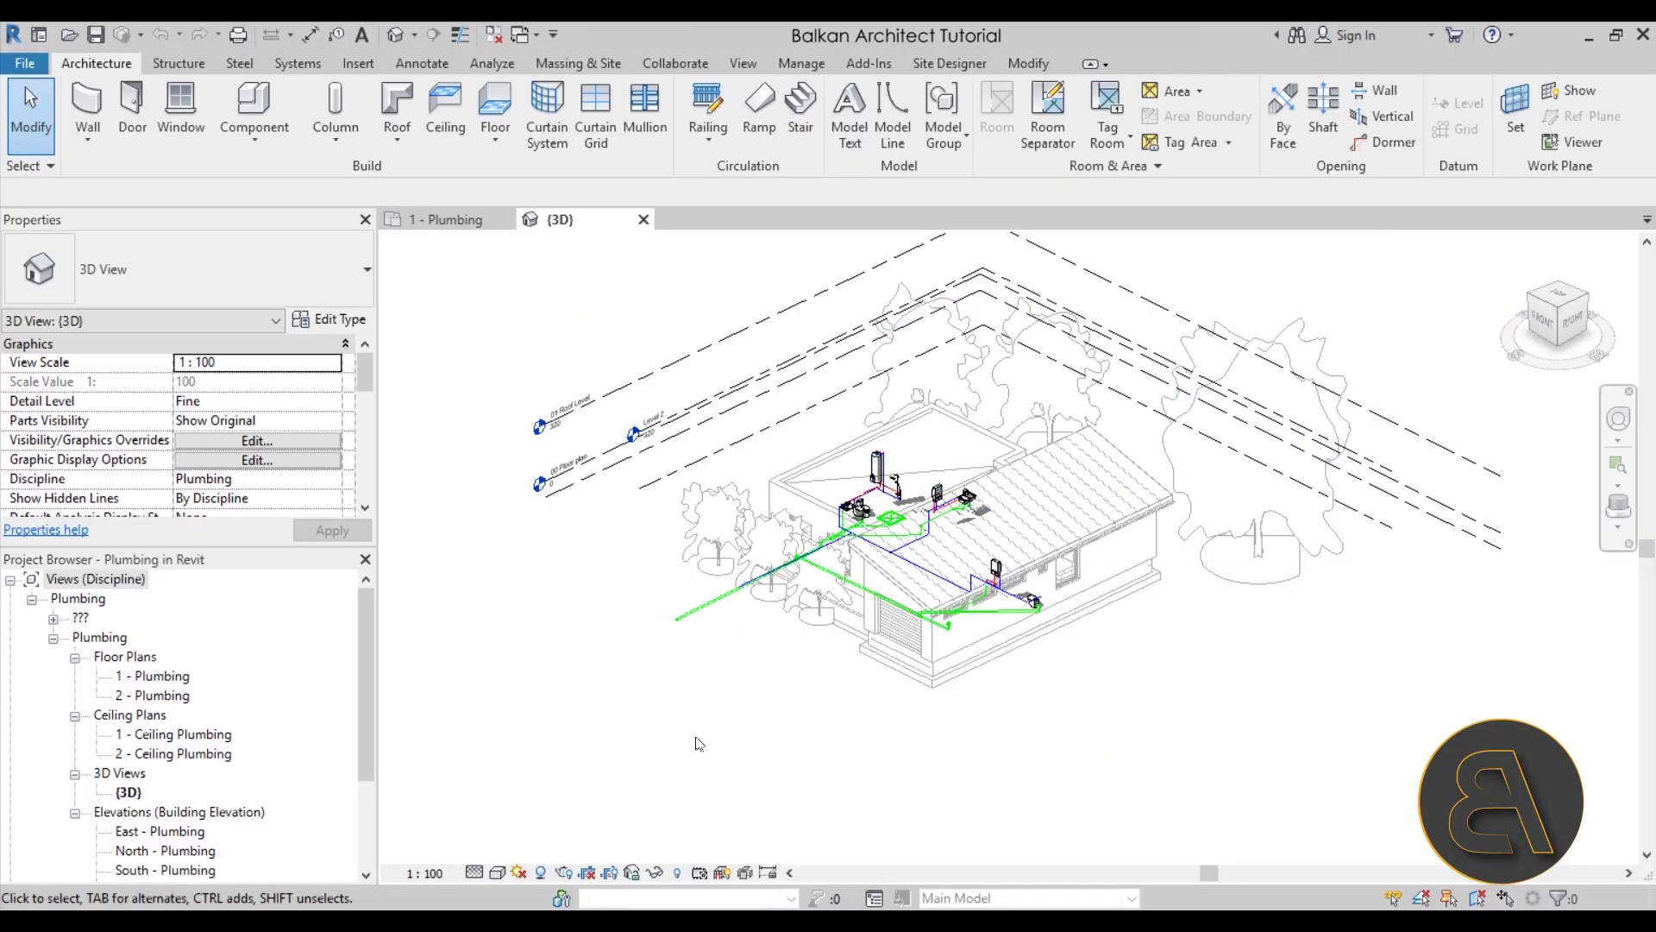
Turn on thin line display and examine the pipes and plumbing fixtures against the linked house in the plumbing project's 3D view
middle_click_drag(723, 678, 839, 642, "shift")
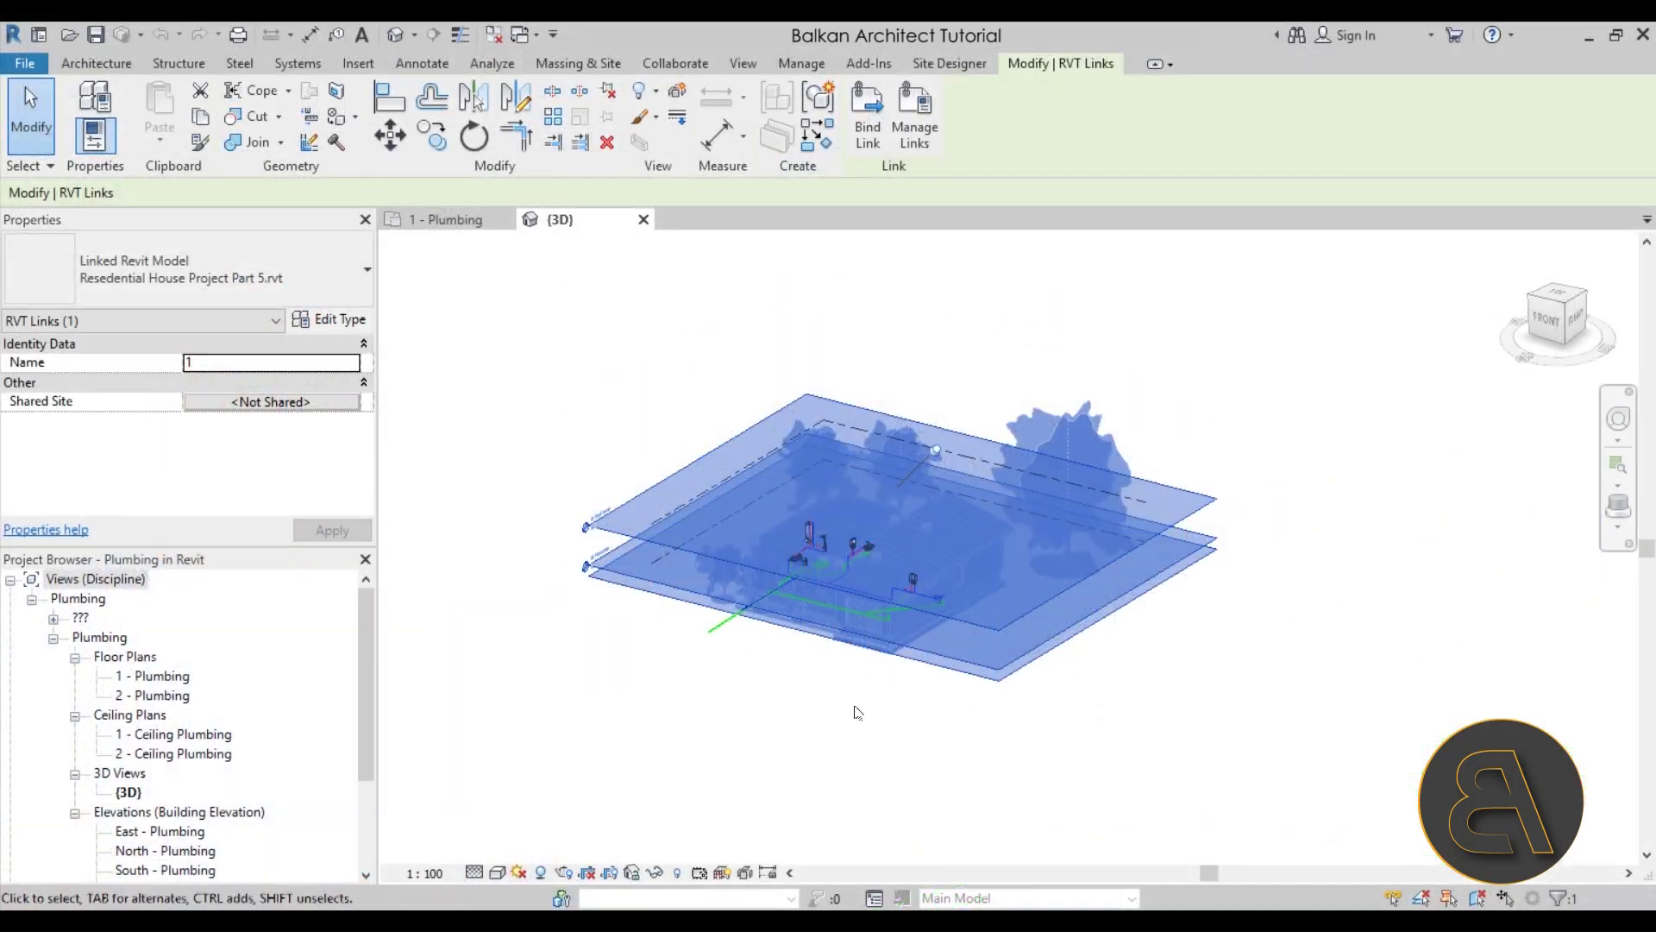
mouse_move(854, 716)
middle_mouse_down("shift")
mouse_move(1057, 545)
mouse_move(794, 721)
mouse_move(826, 732)
middle_mouse_up("shift")
left_click(788, 721)
scroll(811, 539, "up", 8)
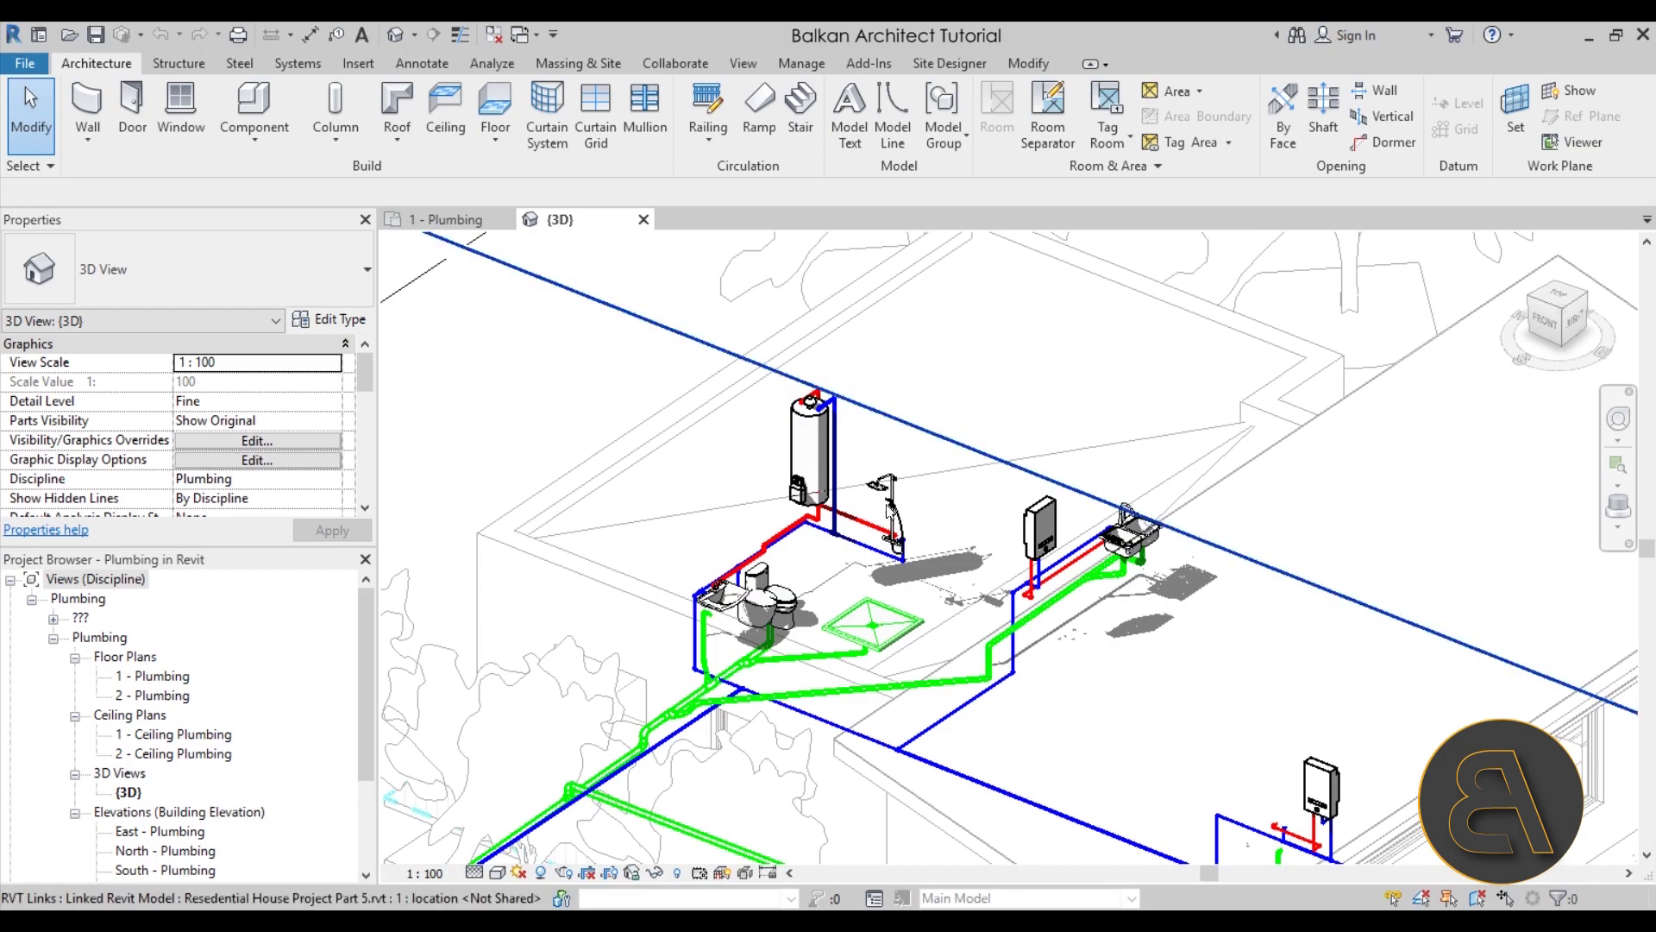
scroll(851, 490, "down", 3)
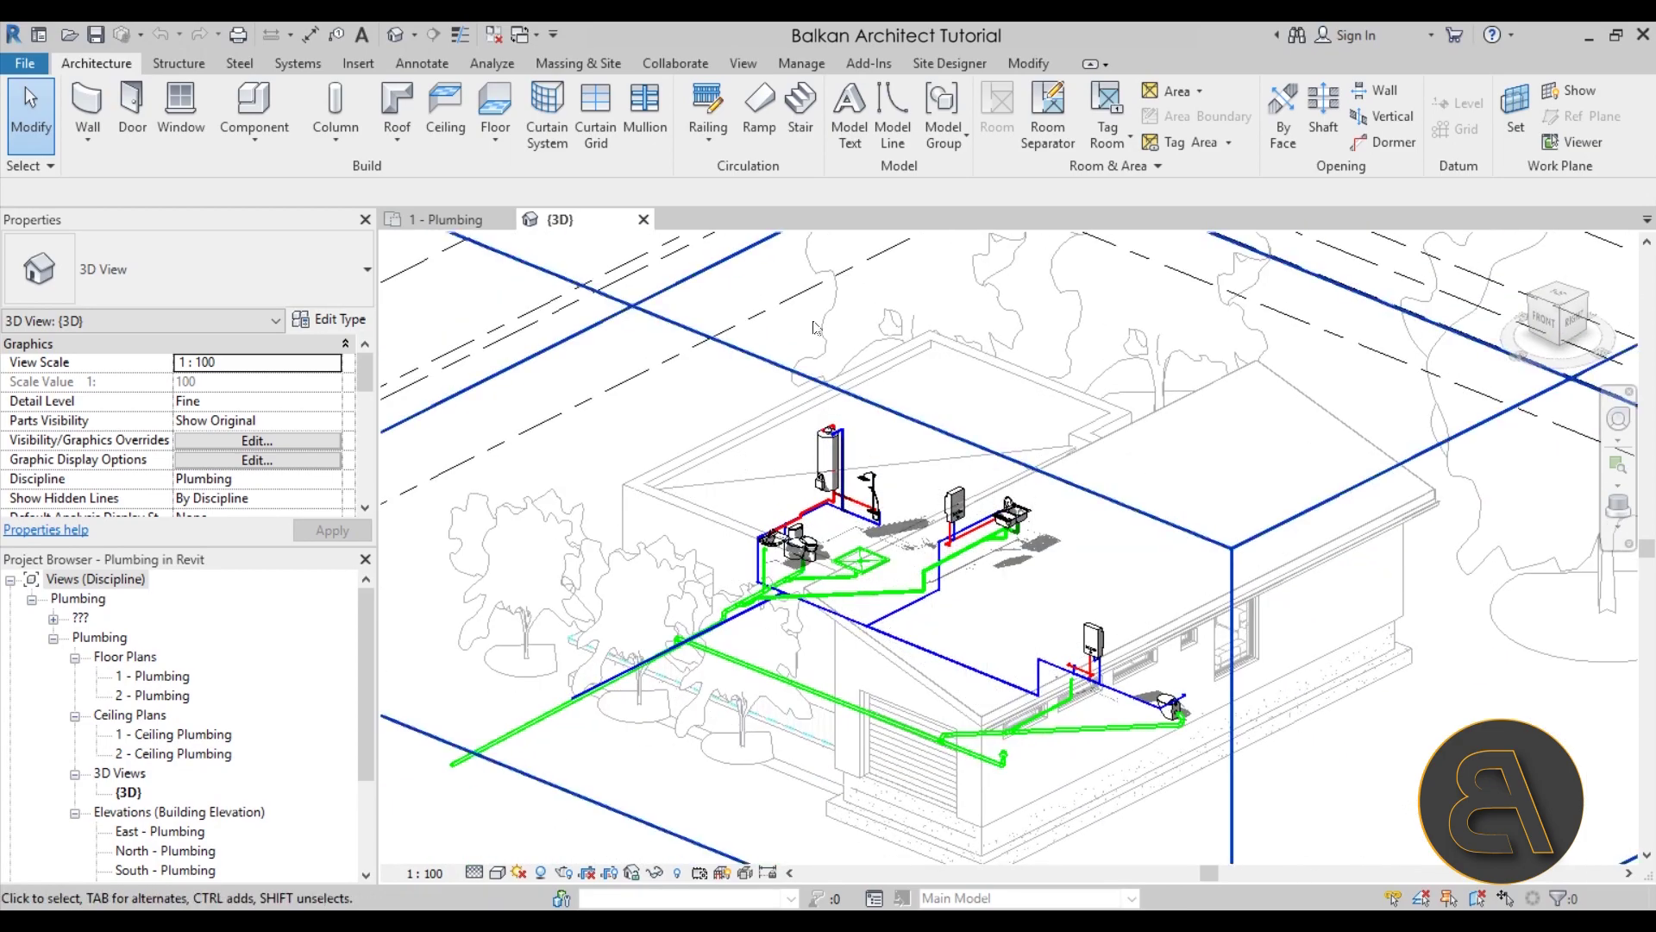
left_click(462, 36)
middle_click_drag(897, 586, 945, 601, "shift")
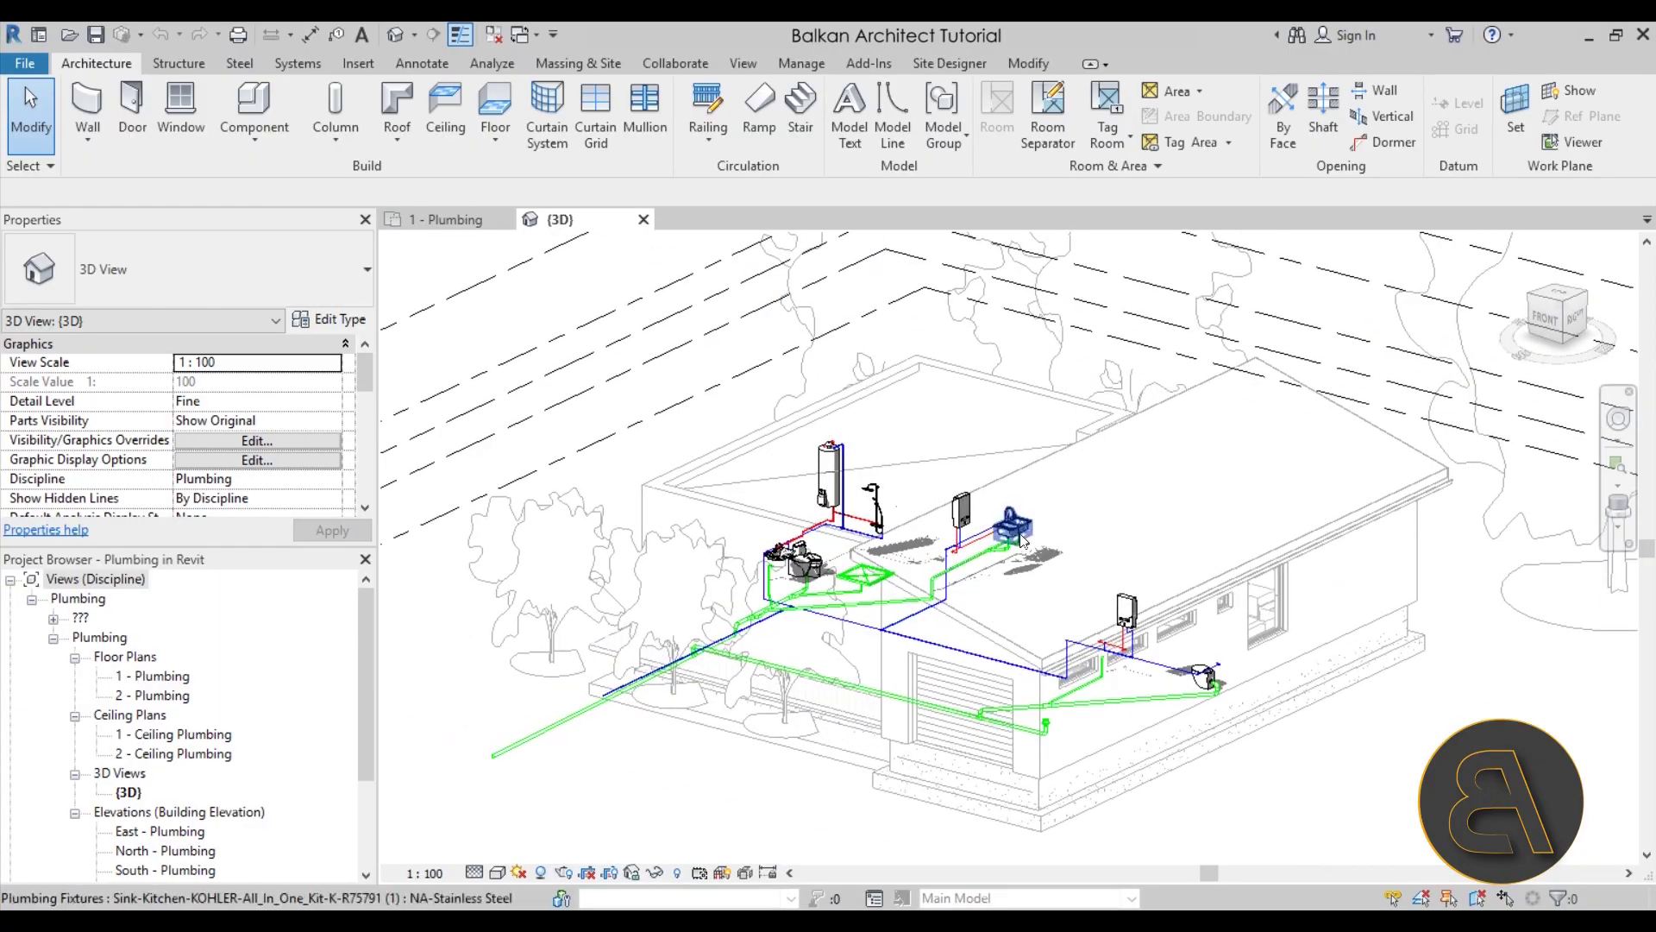
scroll(992, 552, "up", 4)
scroll(988, 545, "up", 2)
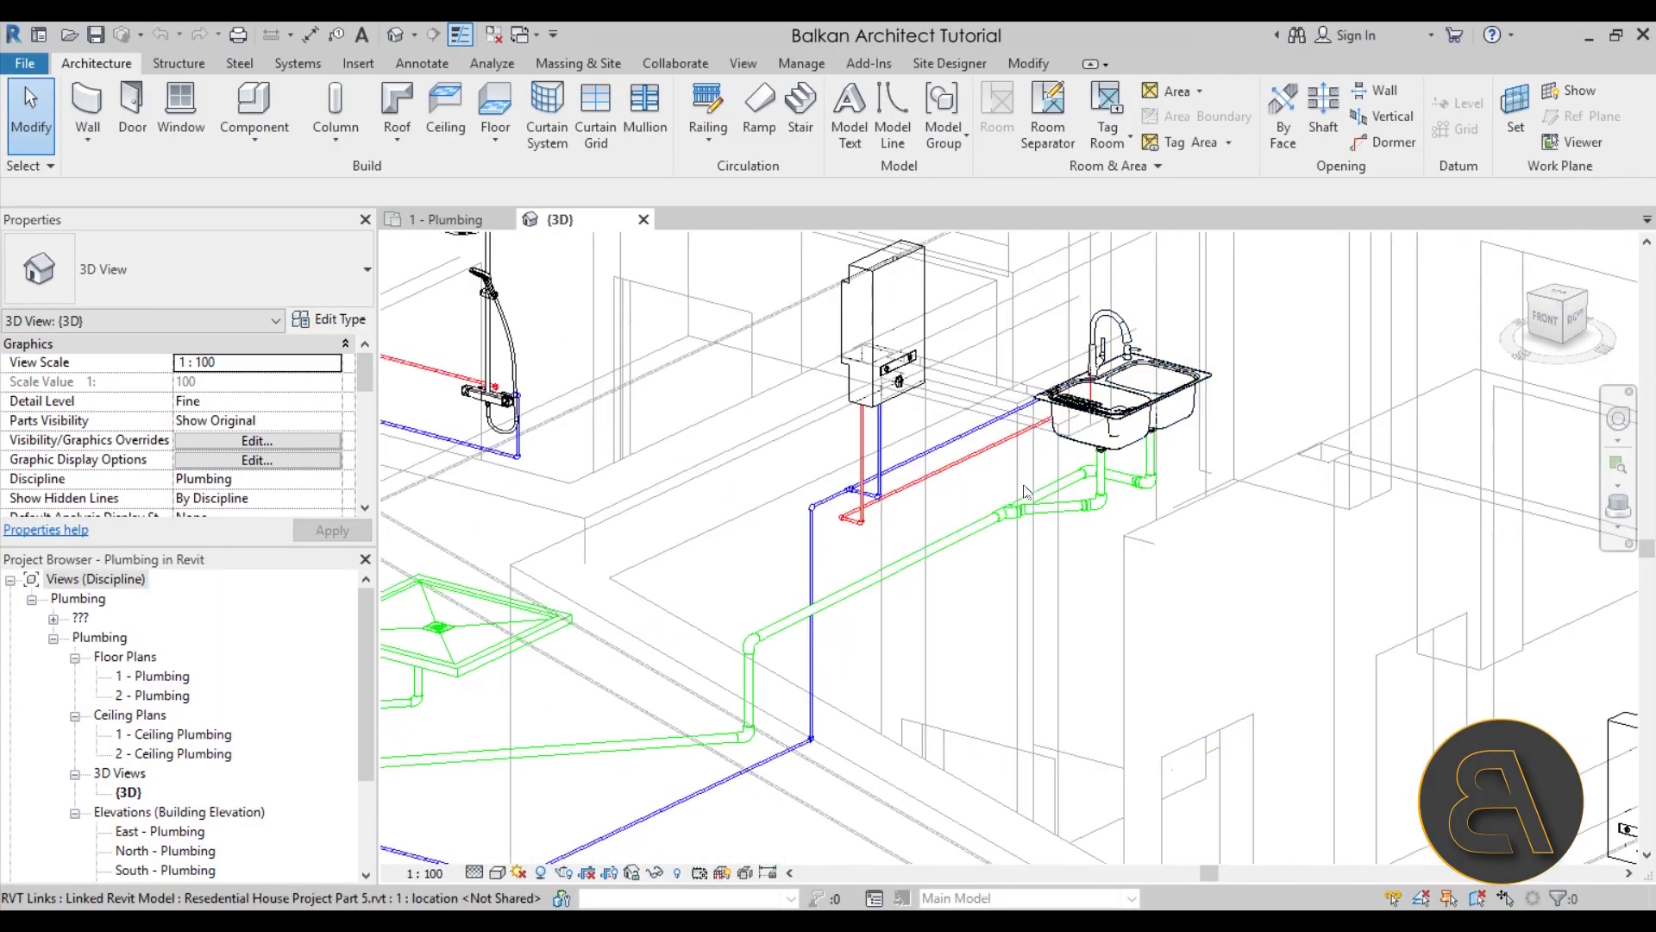
scroll(938, 530, "down", 1)
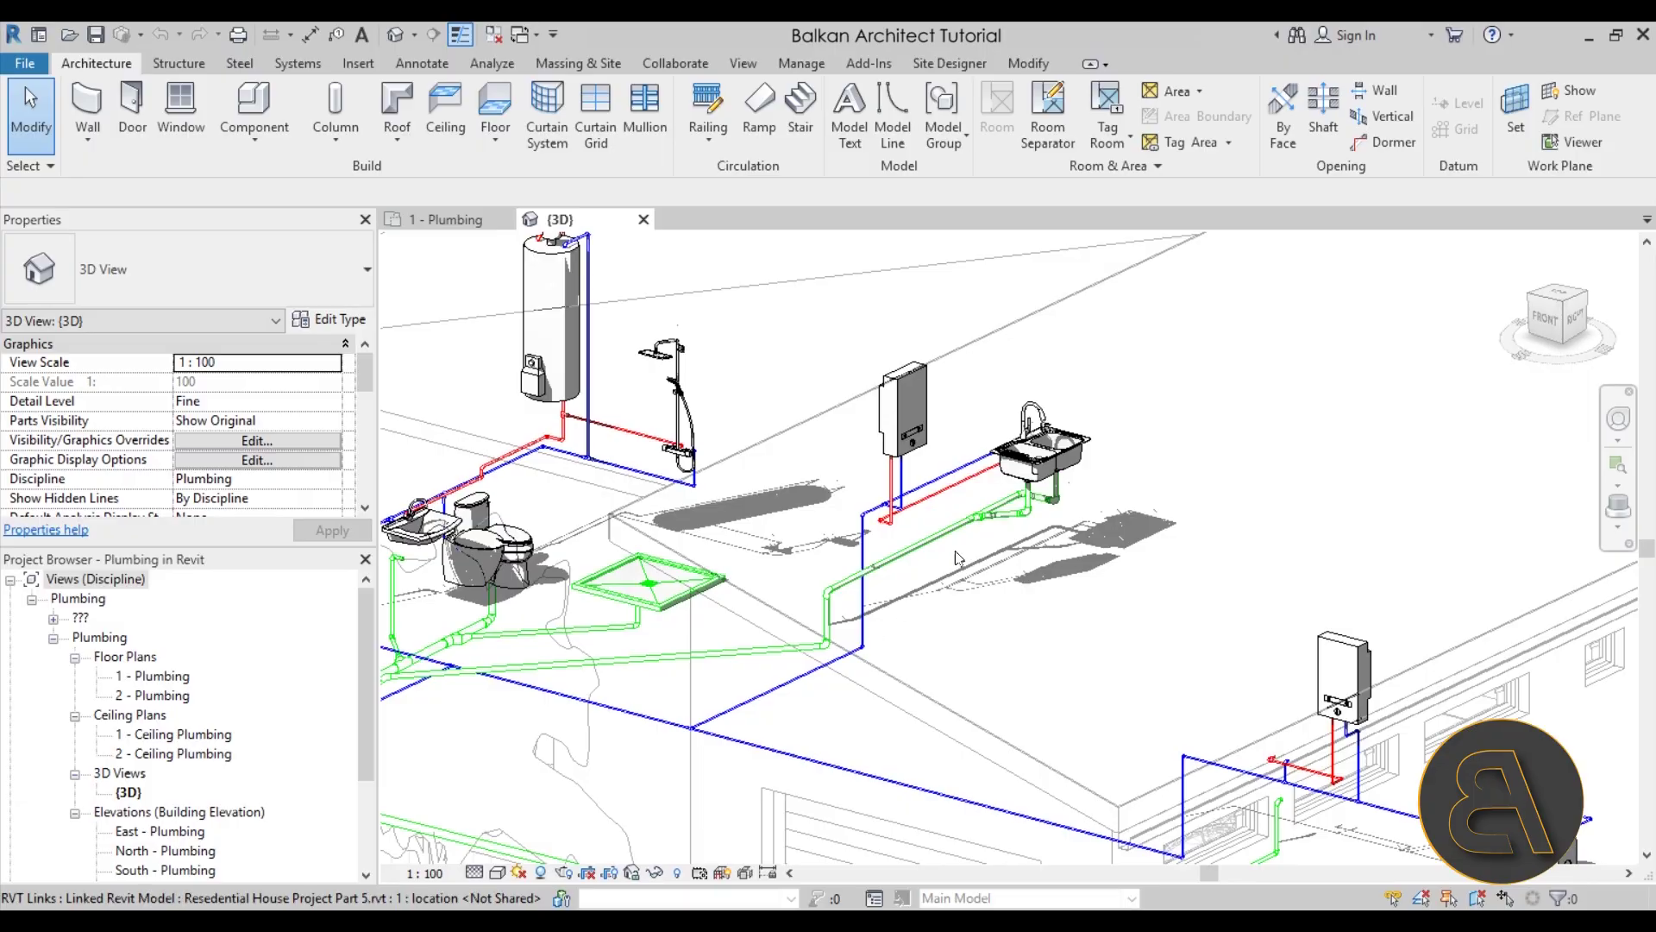
scroll(949, 543, "down", 6)
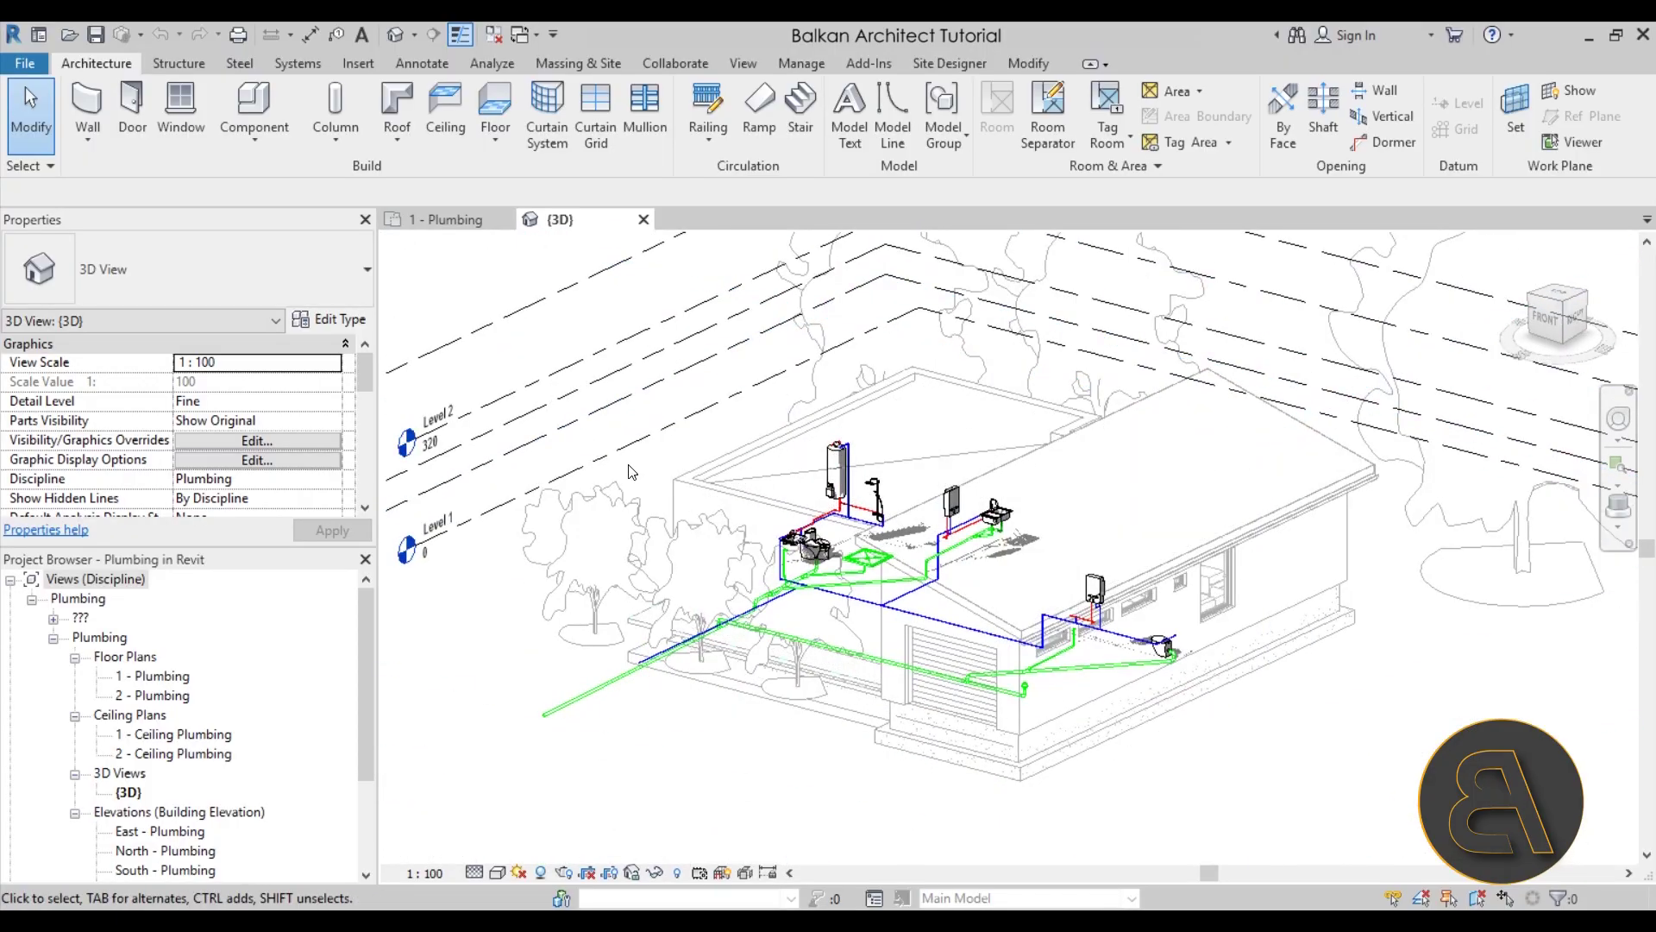
scroll(627, 483, "down", 1)
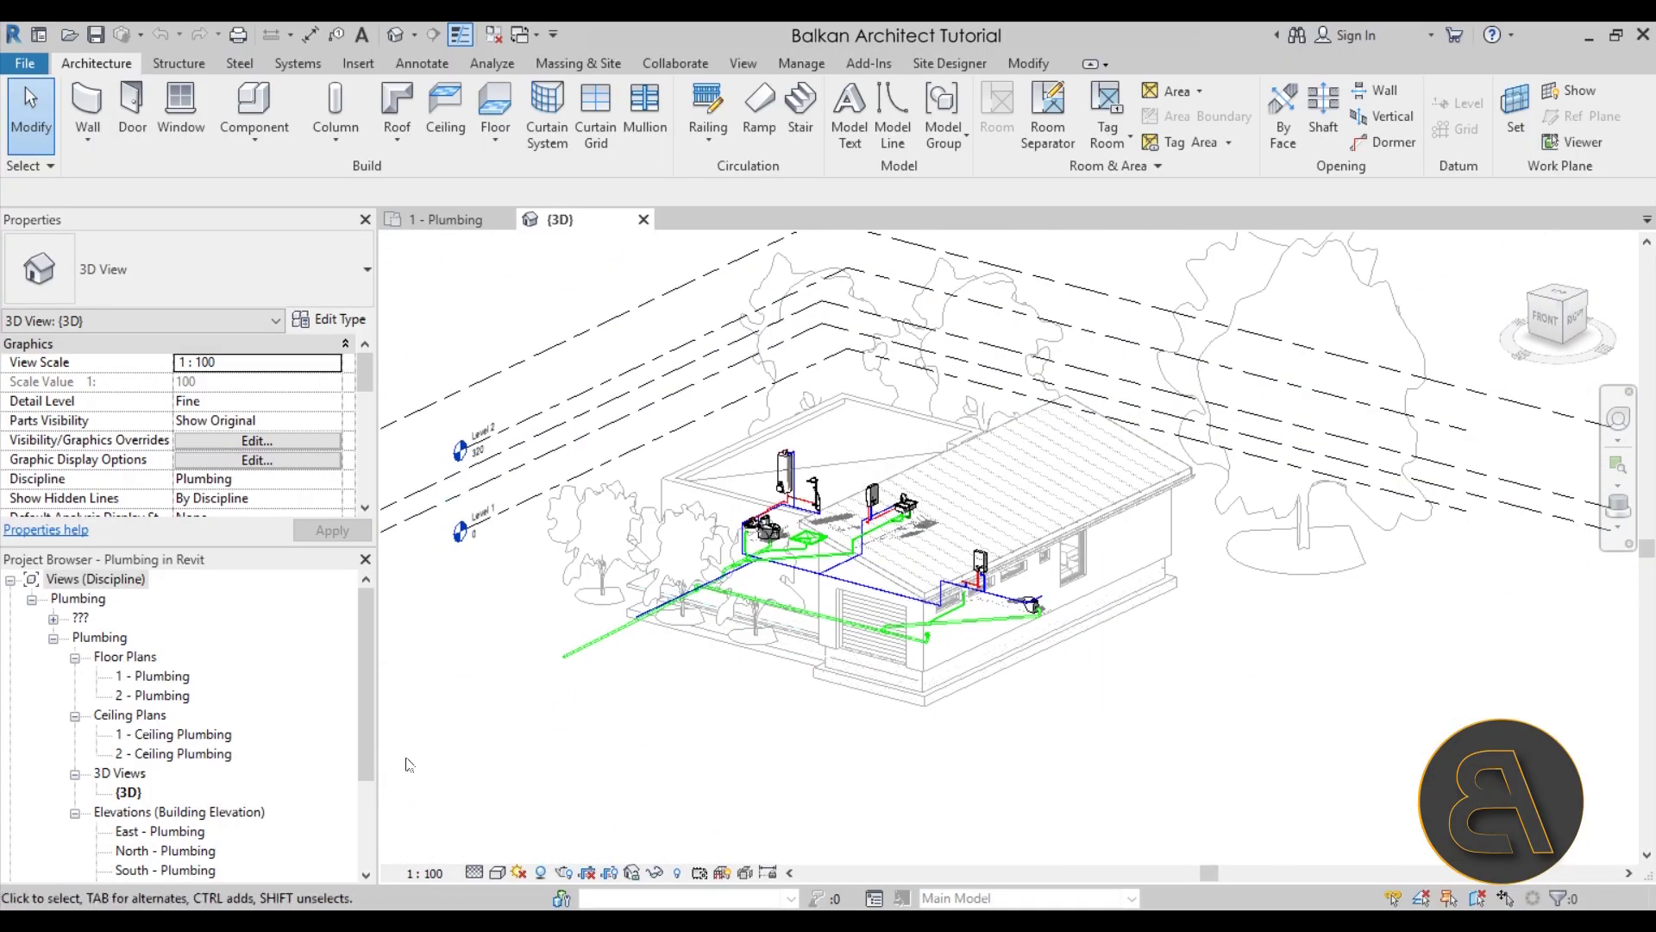
Open the 1 - Plumbing floor plan and start a new interference check
left_click(436, 221)
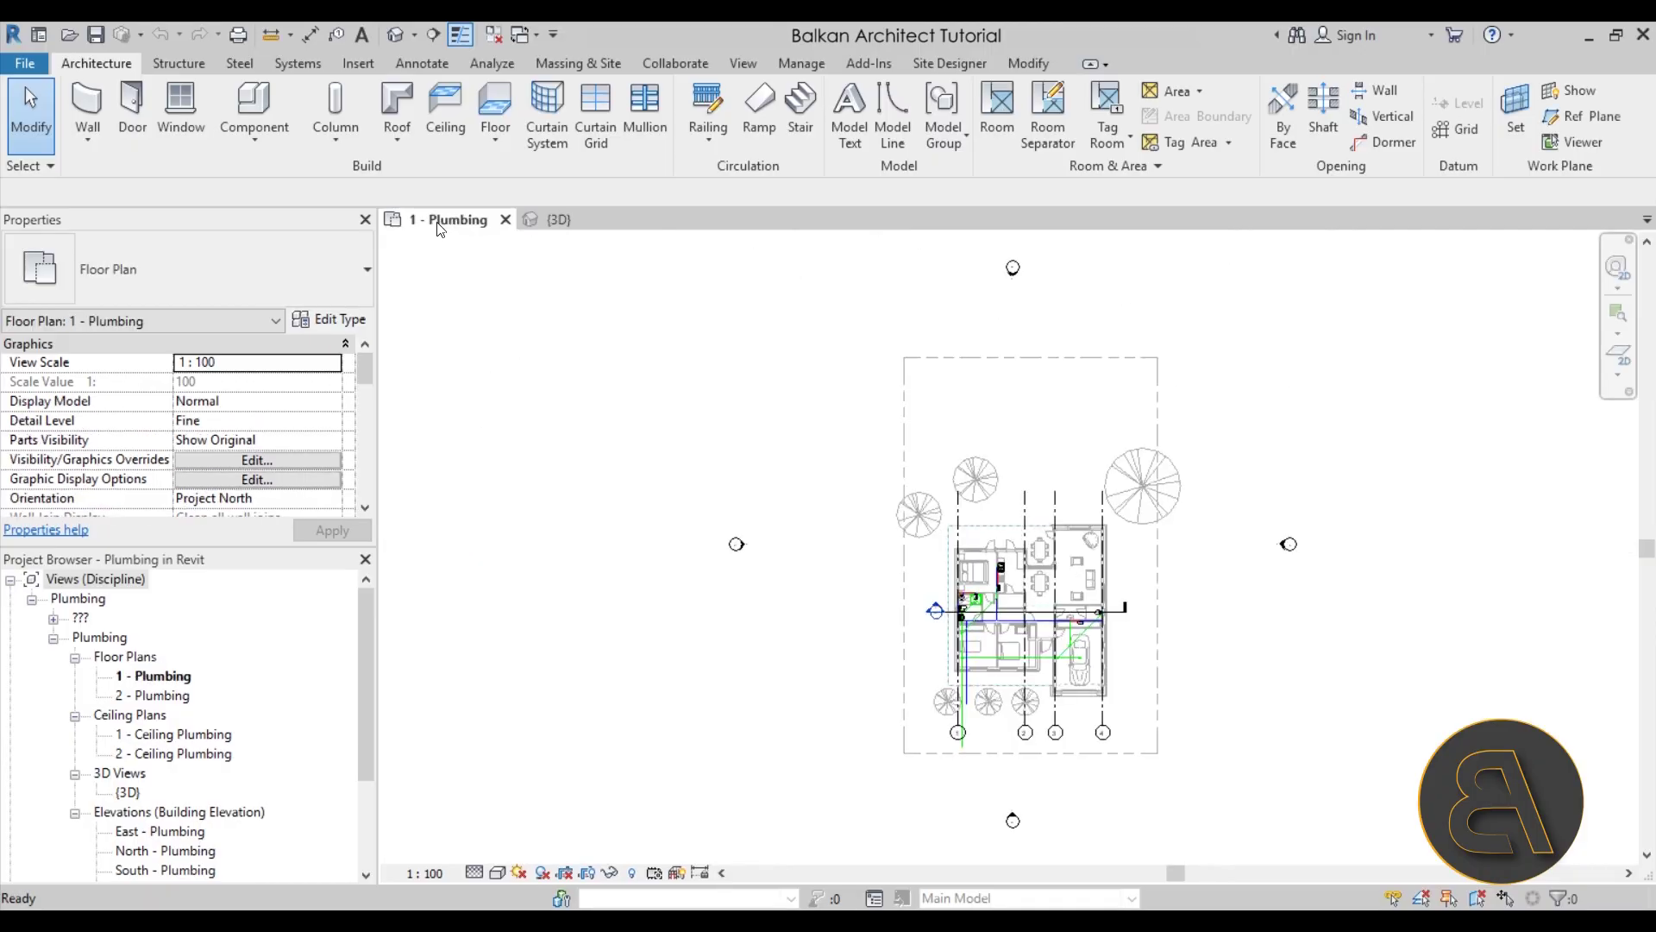
scroll(996, 612, "up", 3)
middle_click_drag(996, 612, 948, 548)
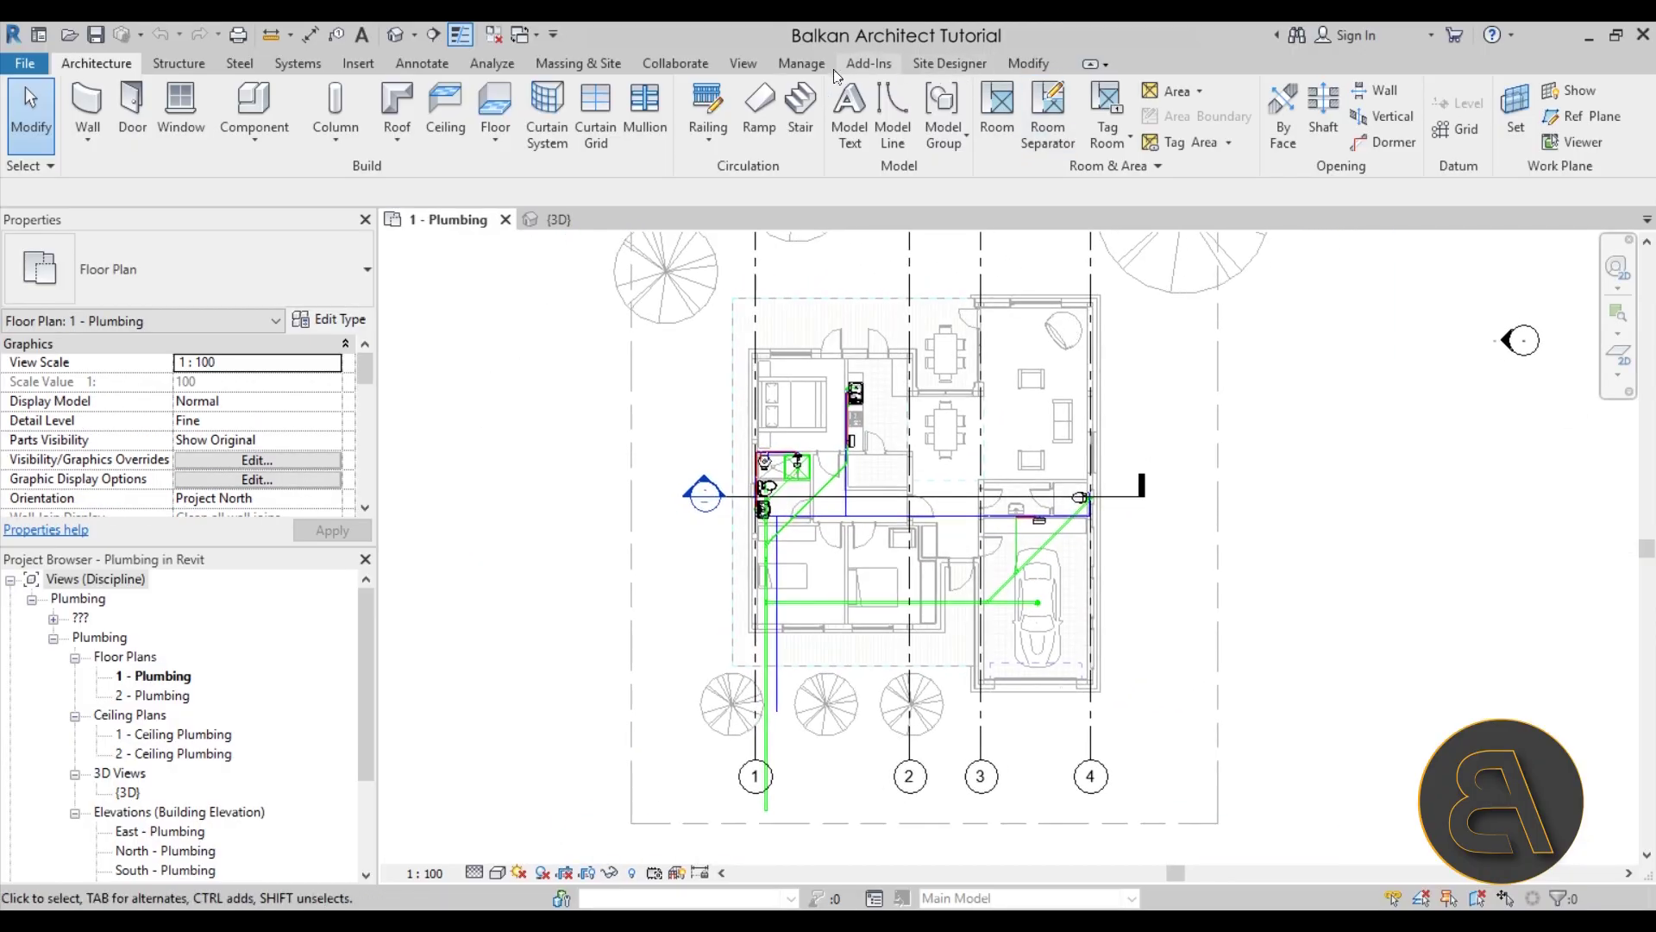
middle_click_drag(862, 518, 1009, 524)
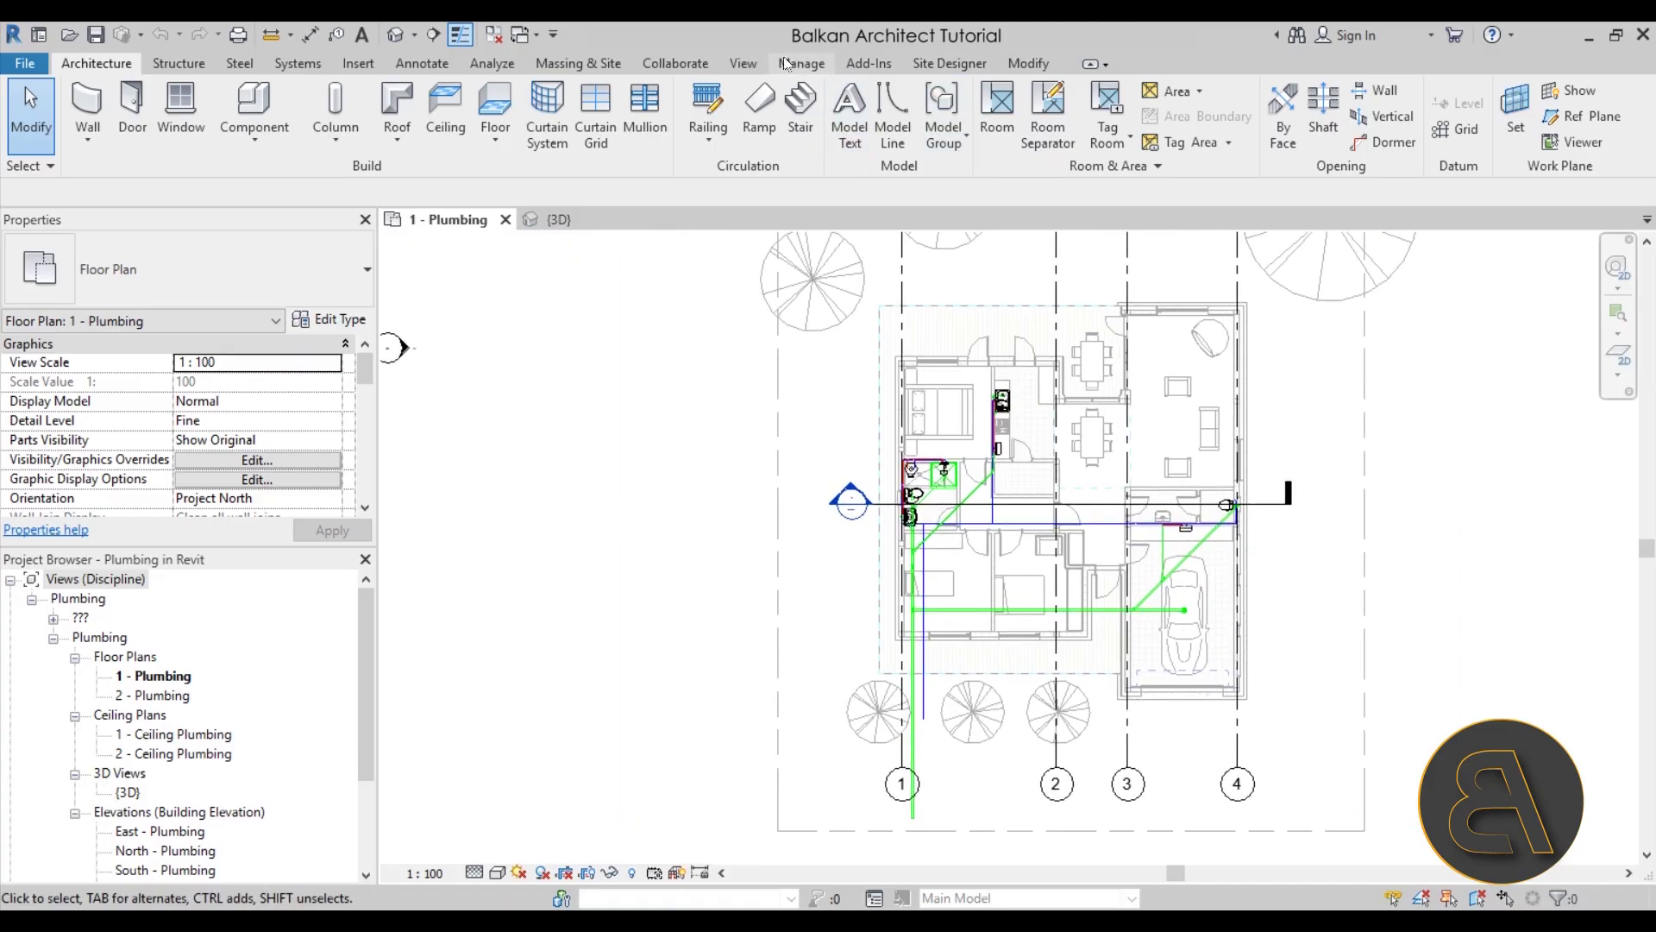
left_click(658, 62)
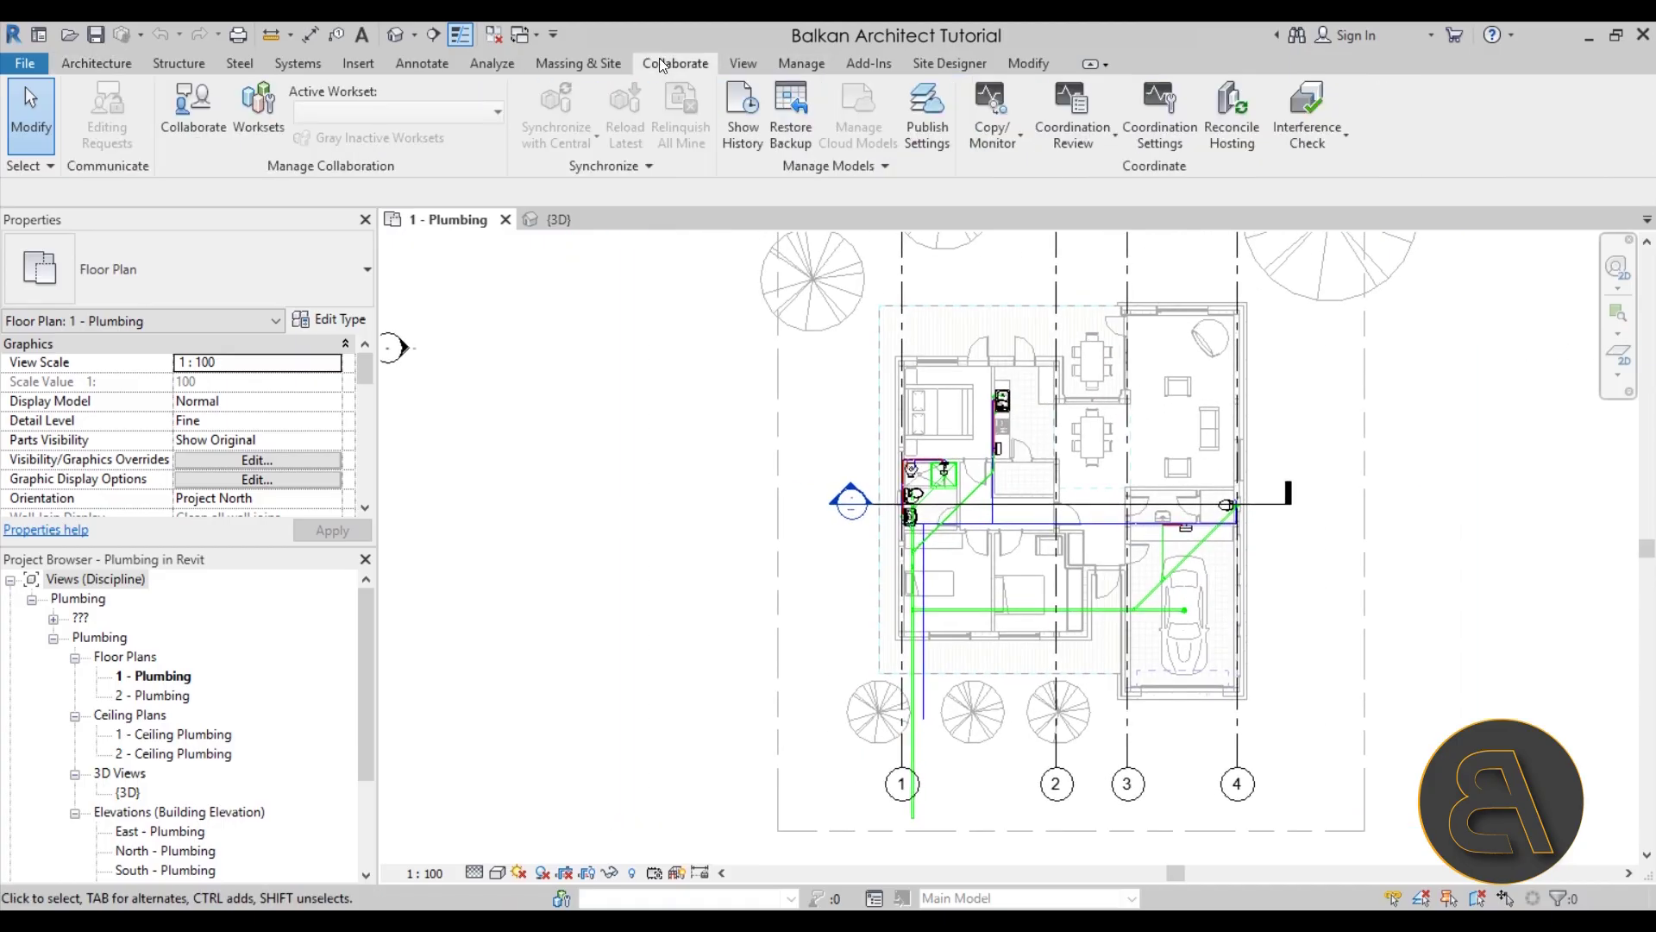
left_click(1308, 137)
left_click(1330, 179)
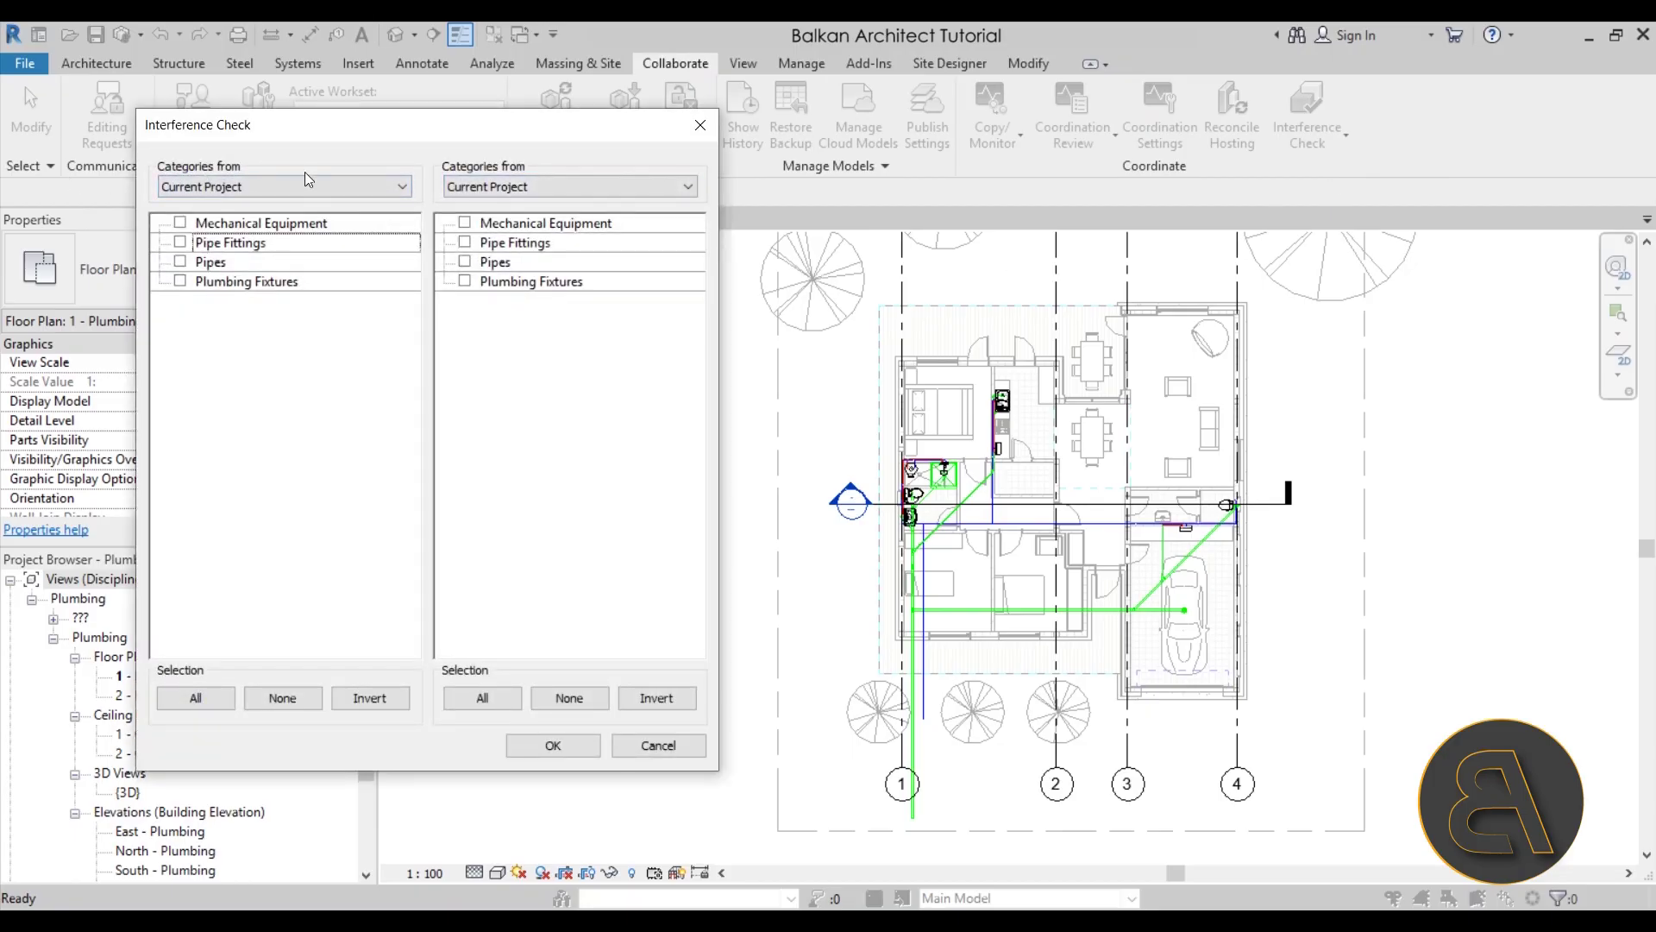
Keep Current Project as the first category source and set the second to the linked Resedential House Project Part 5.rvt
left_click(185, 188)
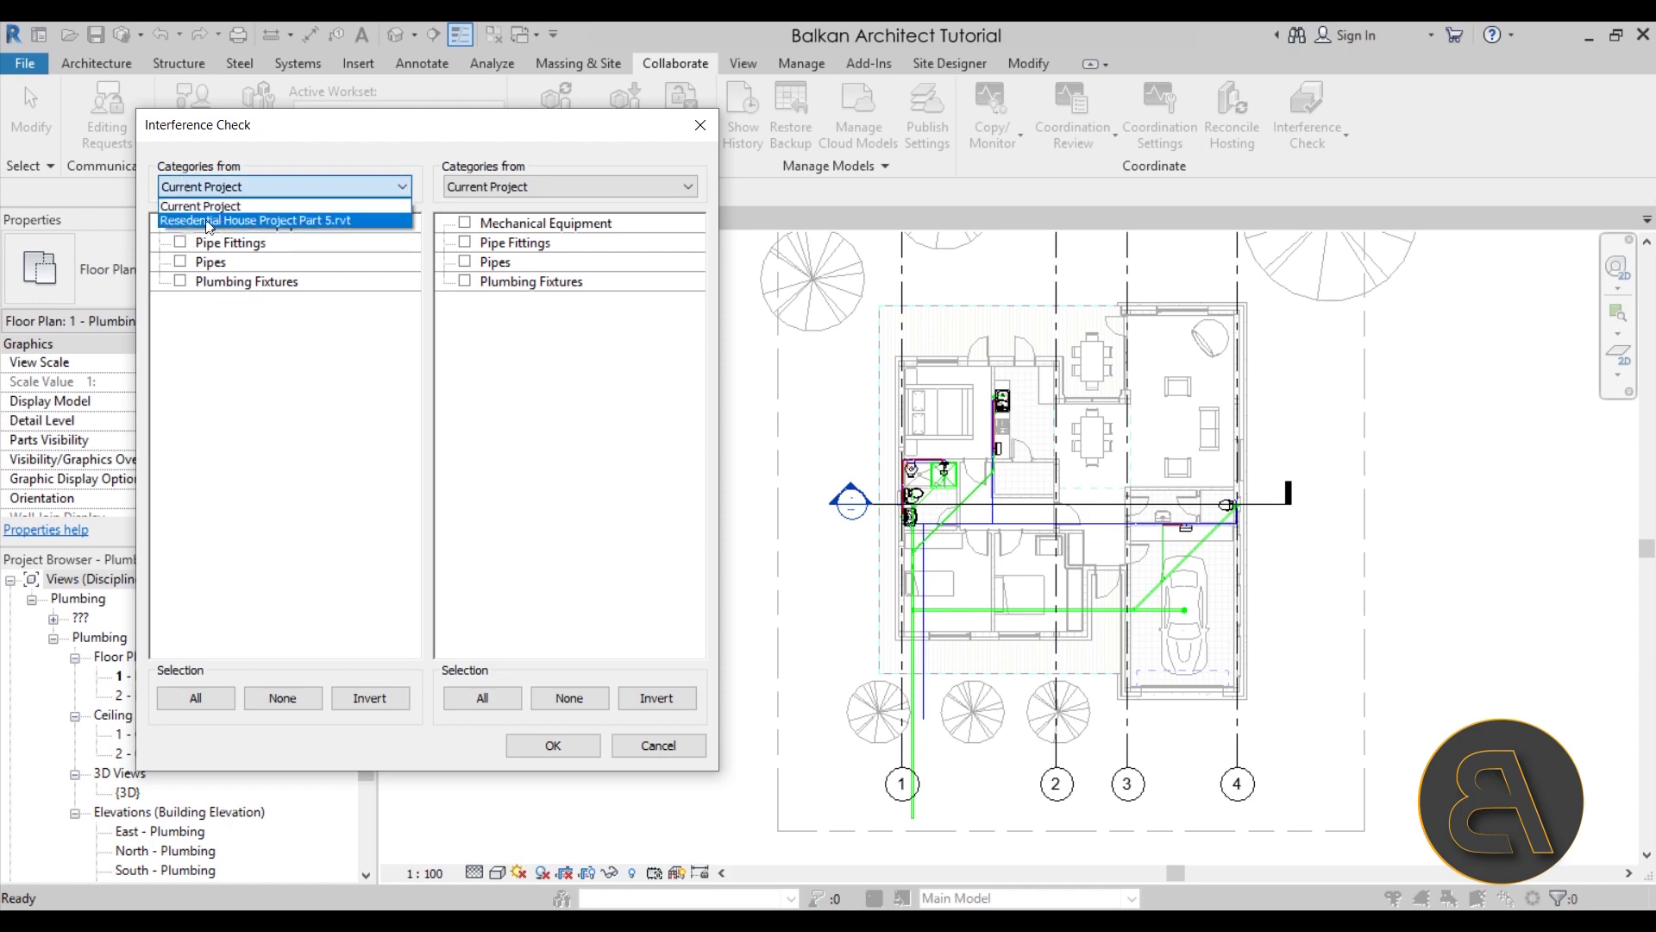
left_click(238, 187)
left_click(524, 188)
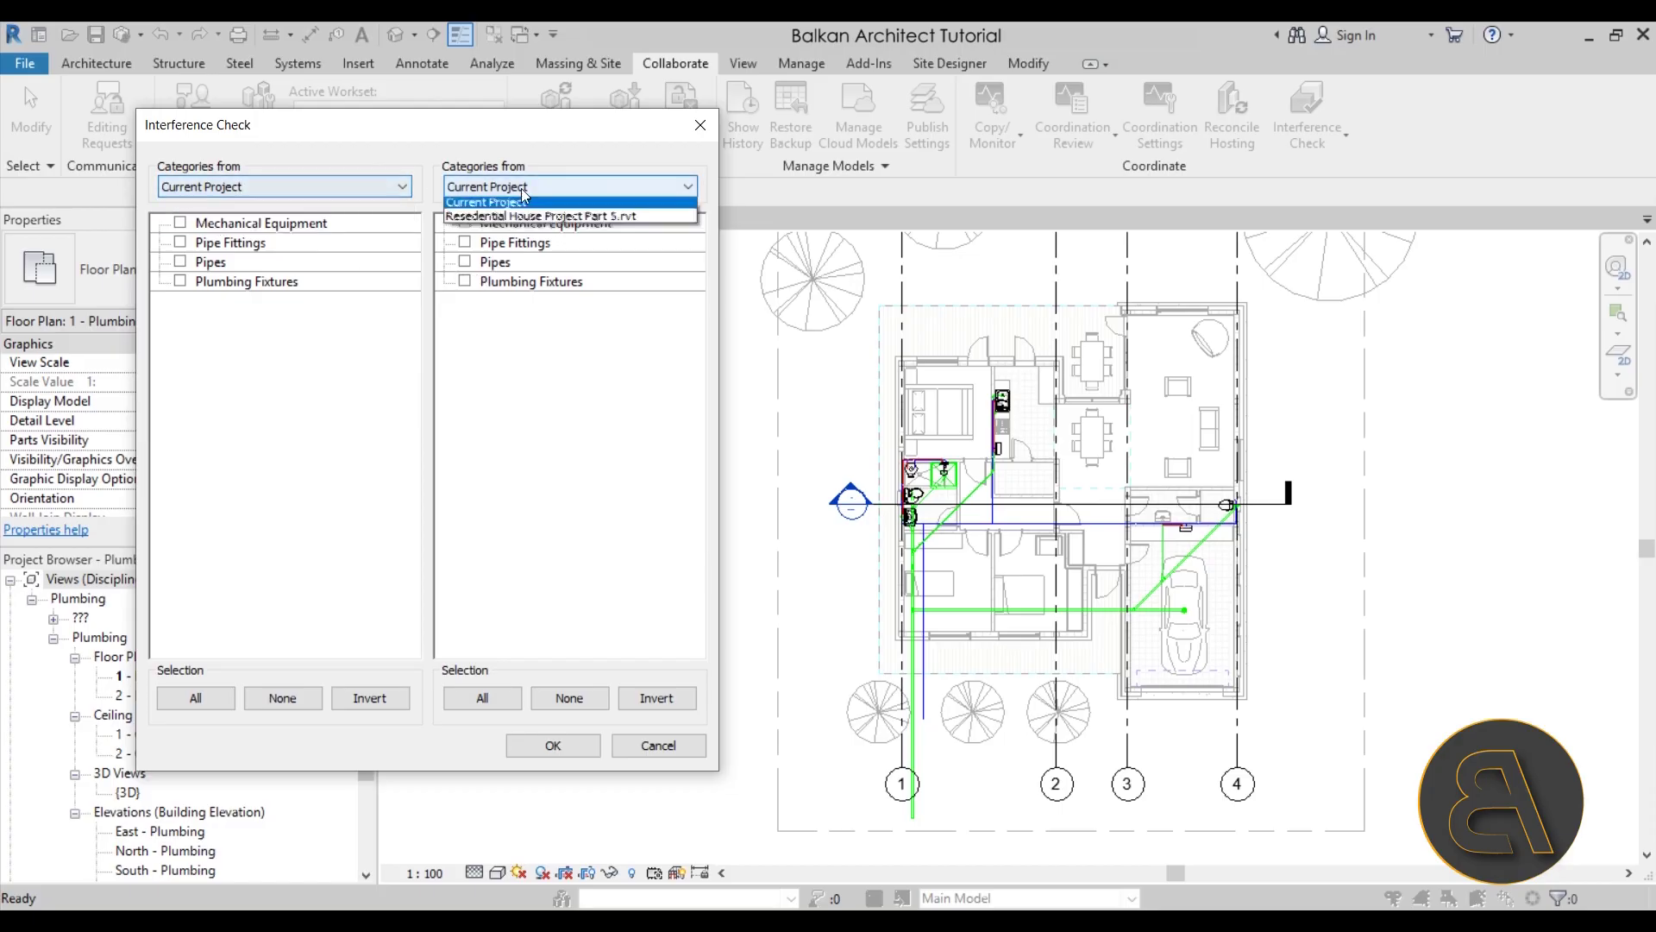
left_click(497, 221)
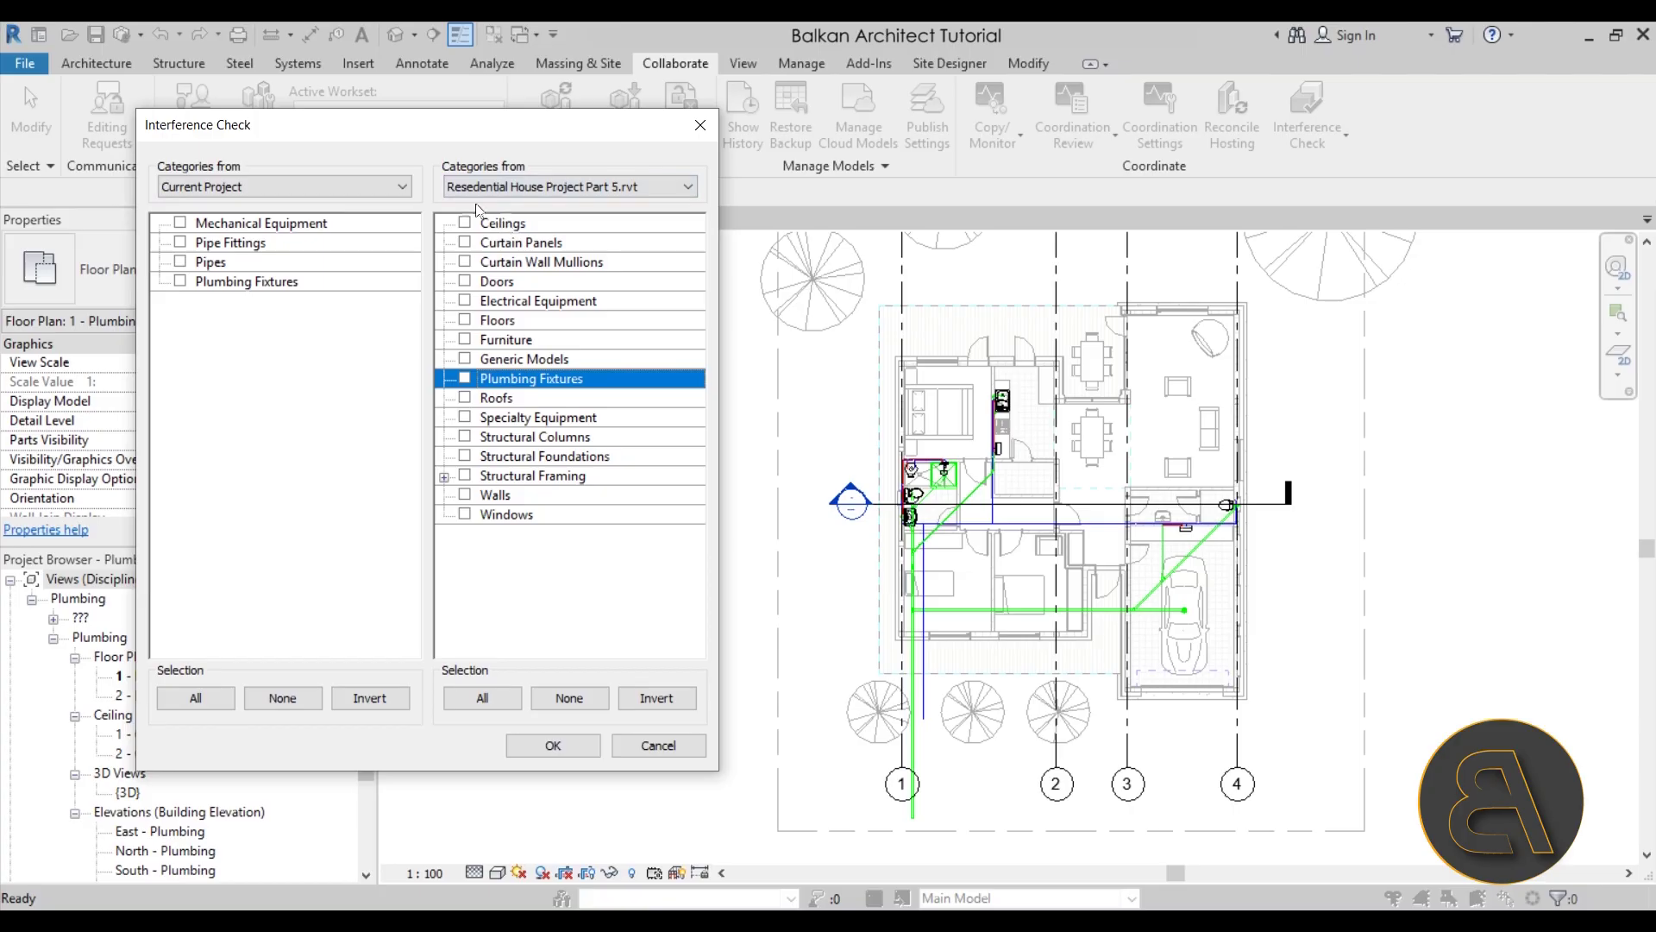
Run the interference check for Pipes in the current project against Walls in the linked house model
left_click(181, 263)
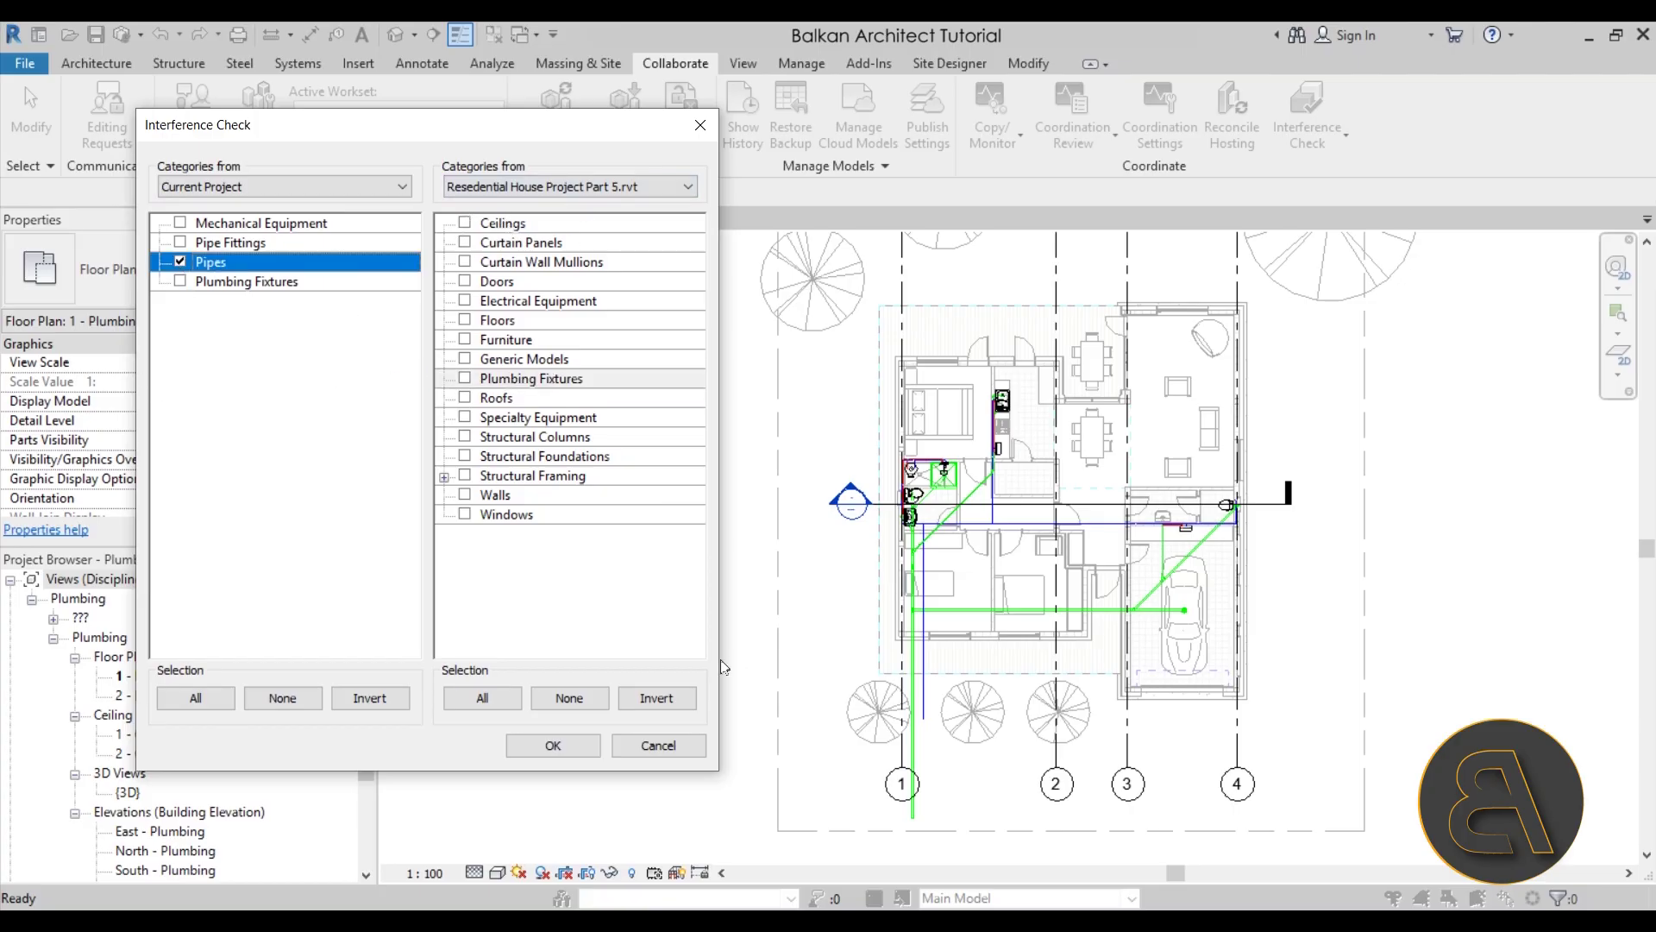
left_click(466, 496)
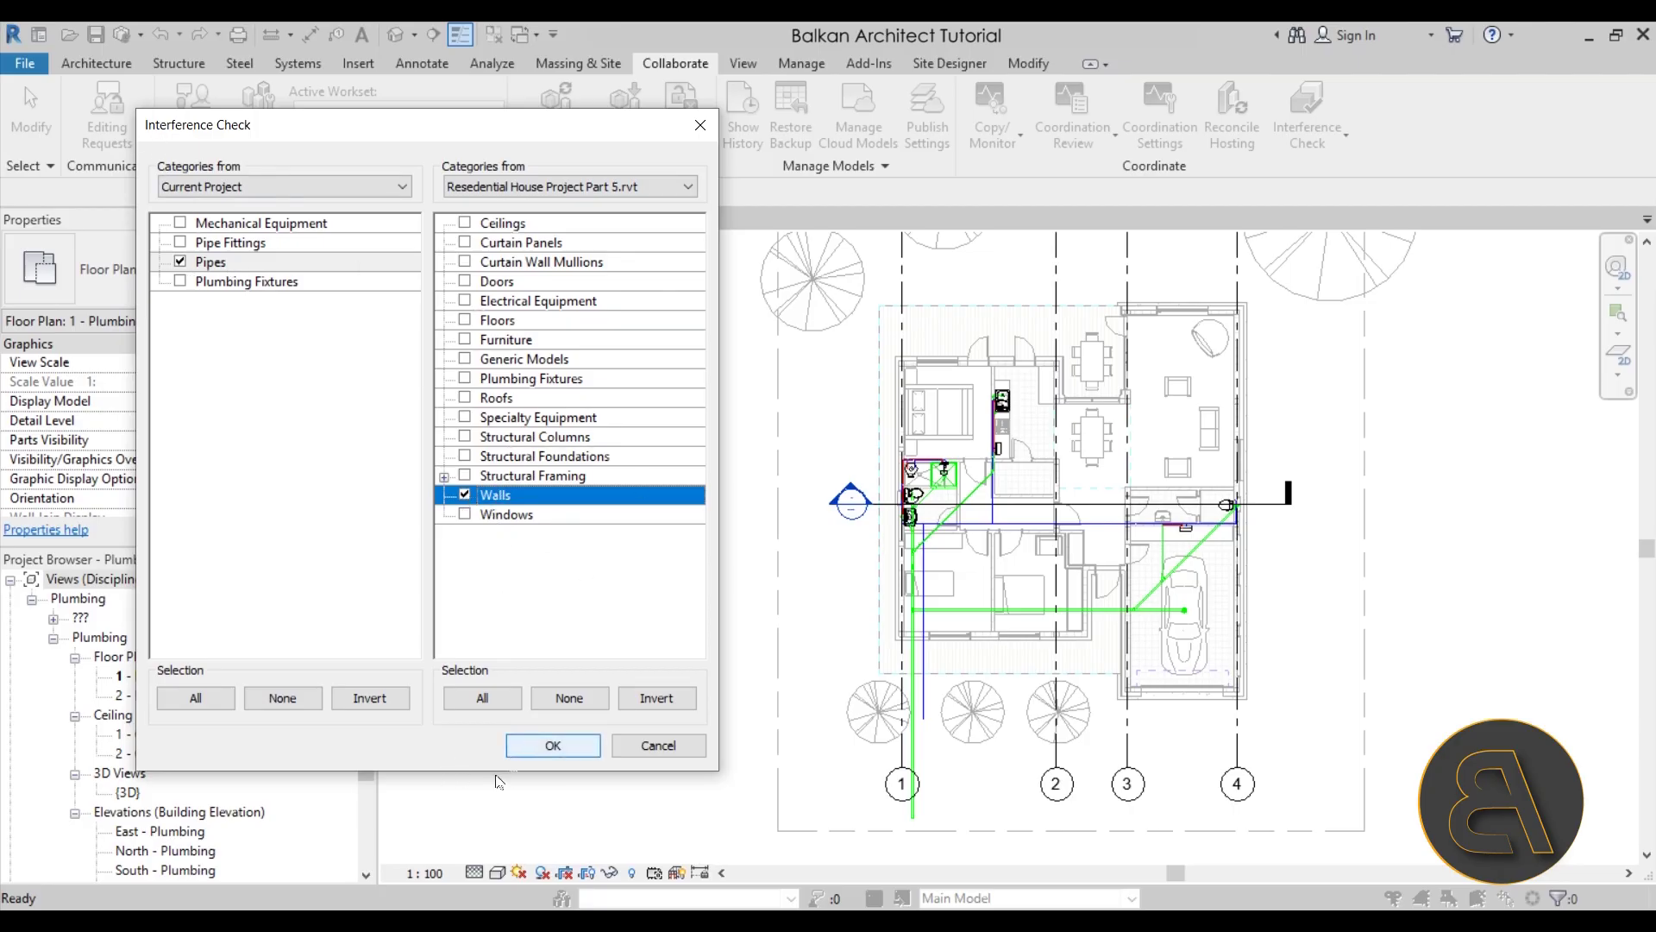
left_click(521, 747)
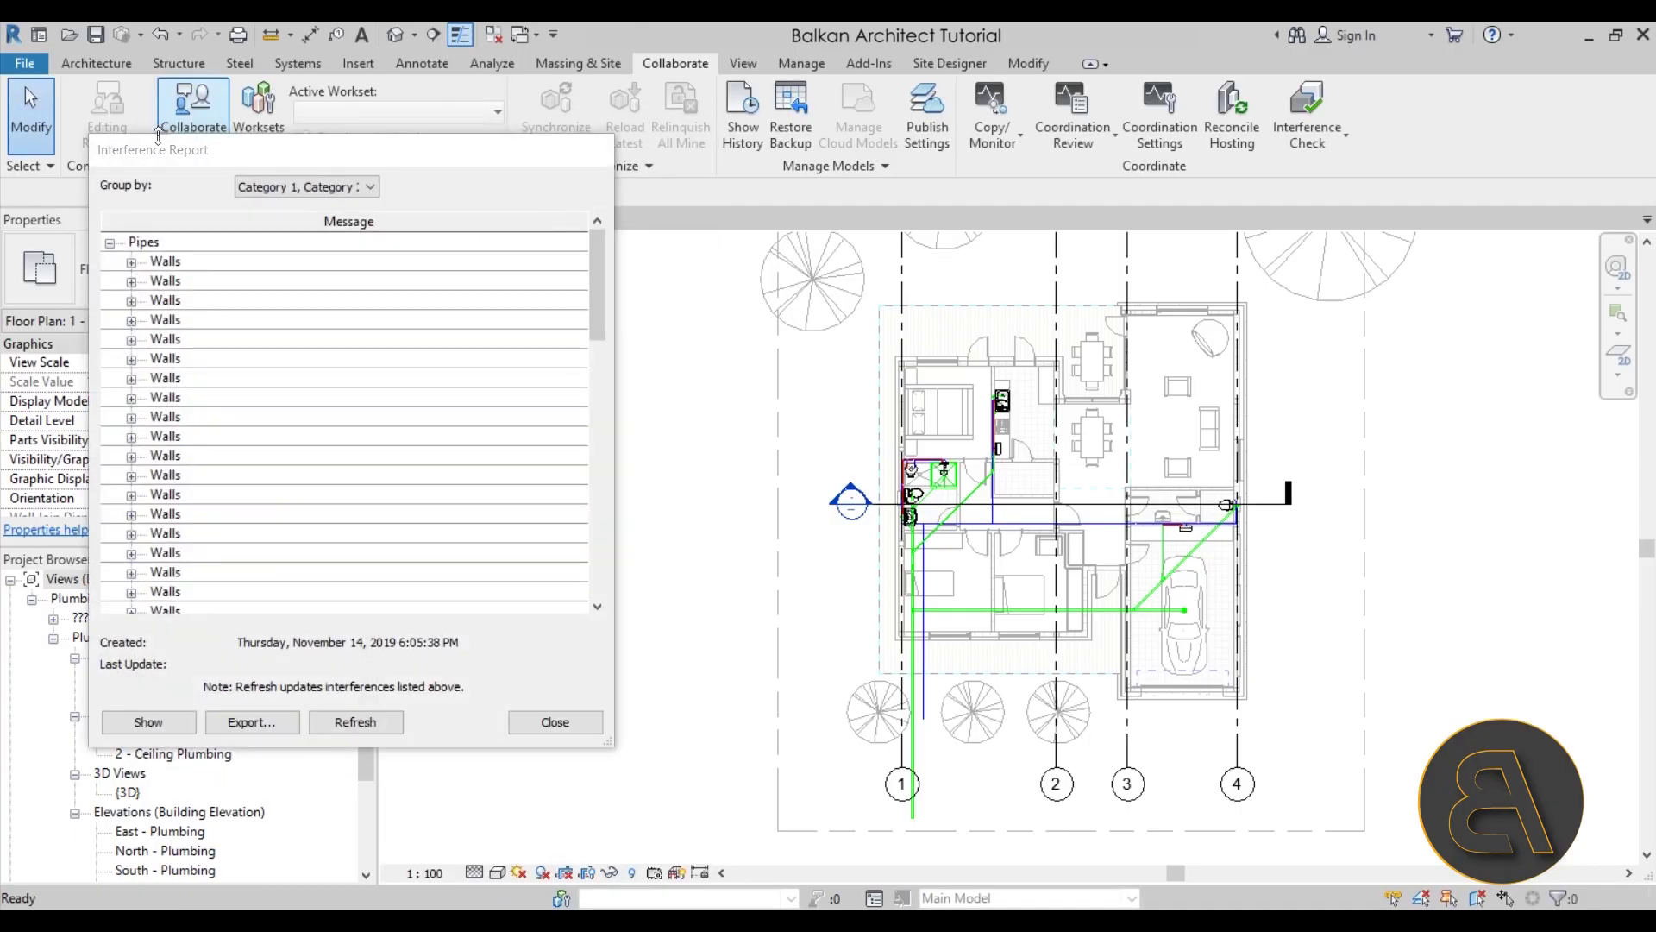
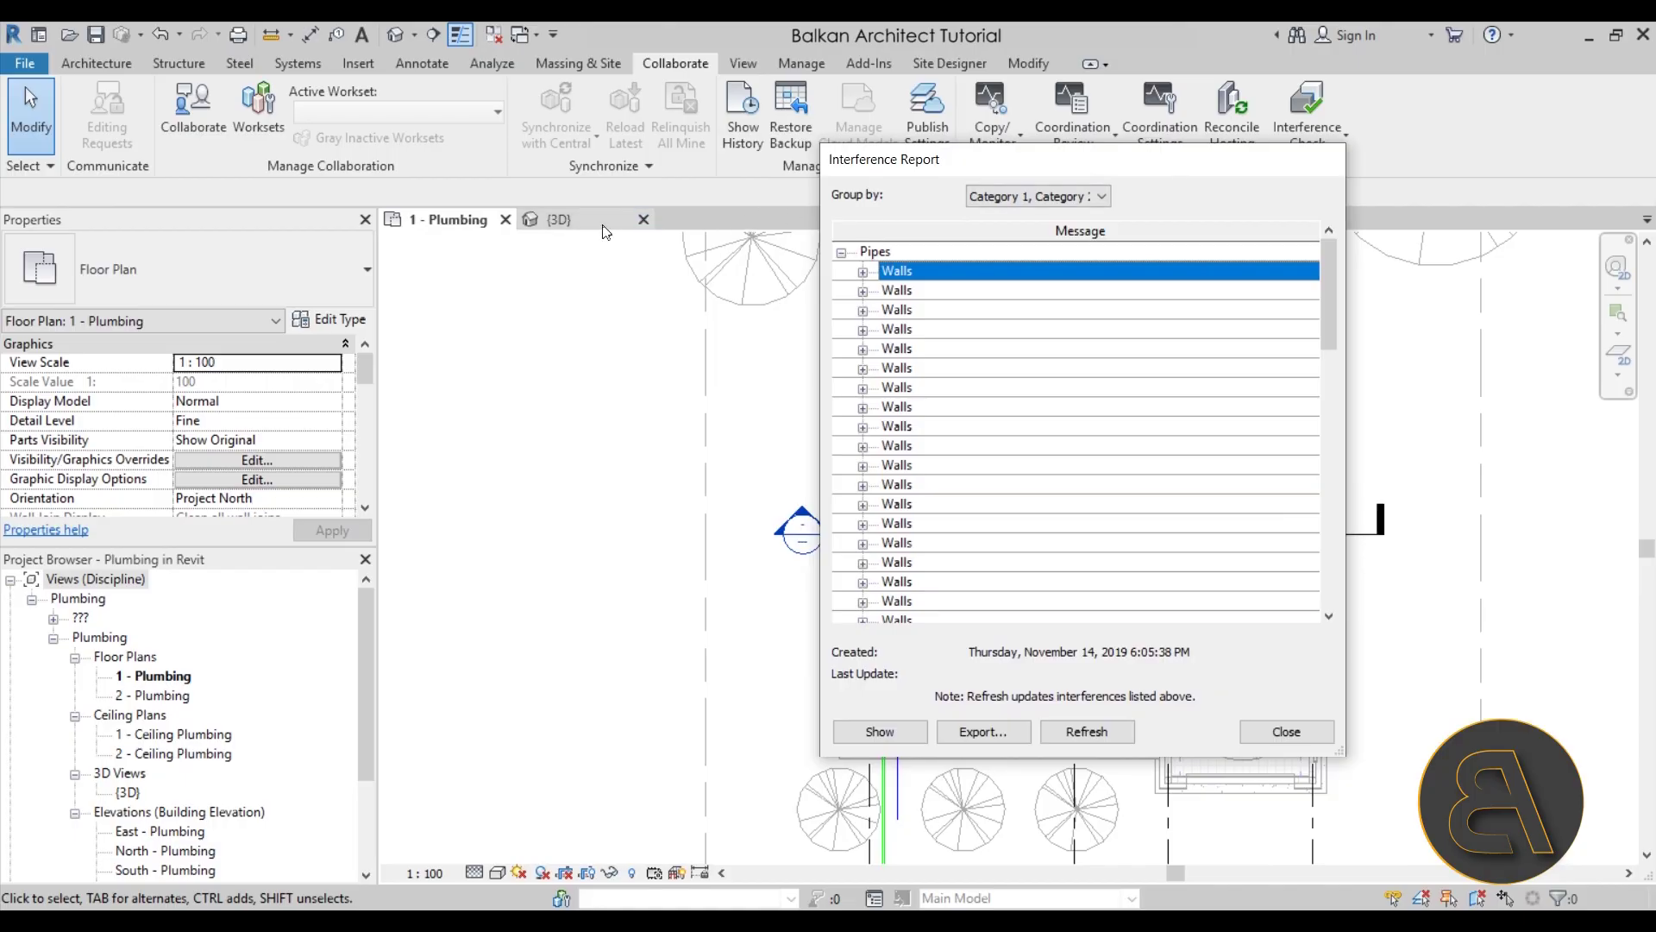
Show the 3D view with the interference report moved aside and focus on the kitchen sink piping
left_click_drag(1111, 169, 473, 176)
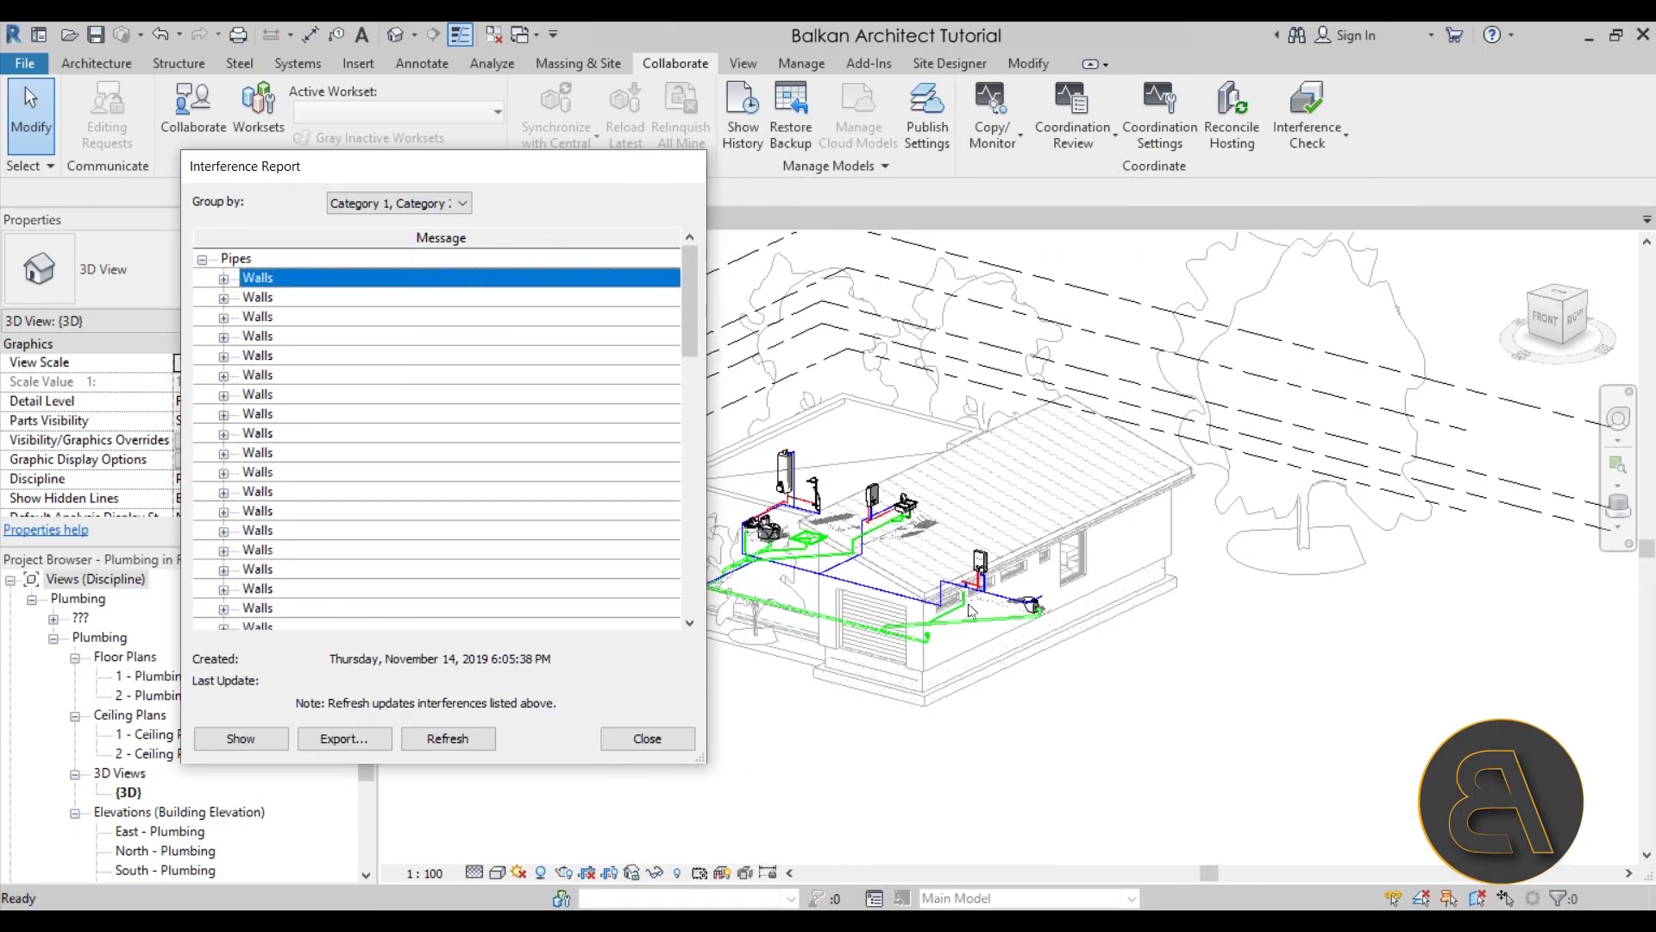
middle_click_drag(987, 655, 949, 517, "shift")
scroll(940, 474, "up", 6)
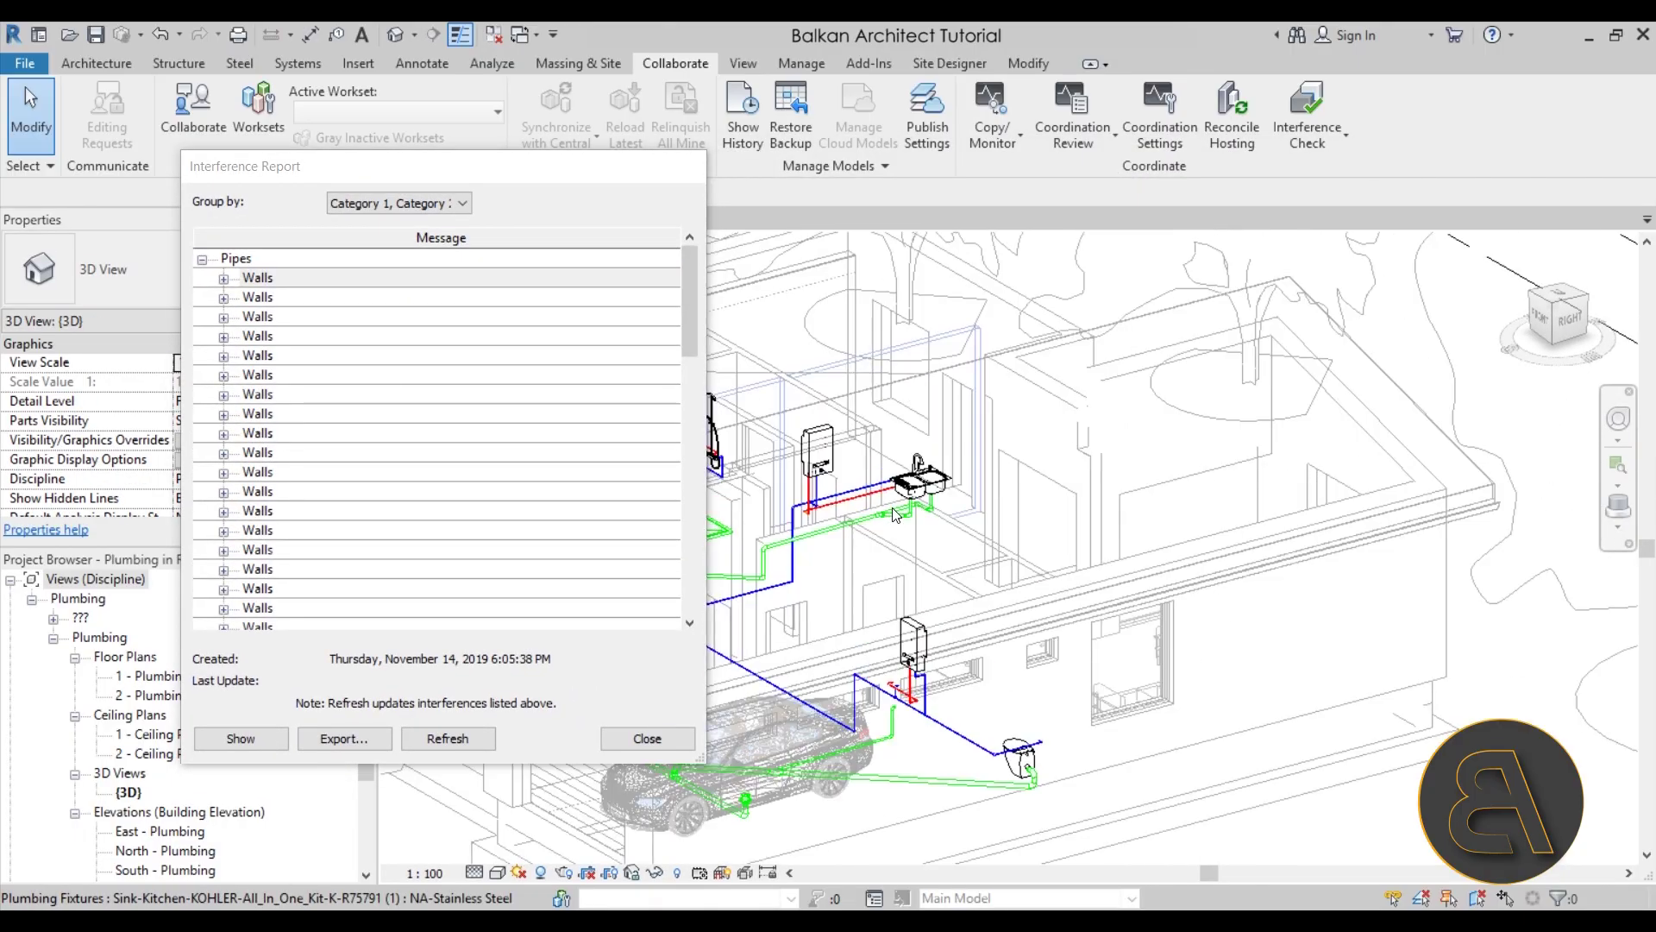
Try to isolate the kitchen sink with a selection box and undo it
left_click(940, 474)
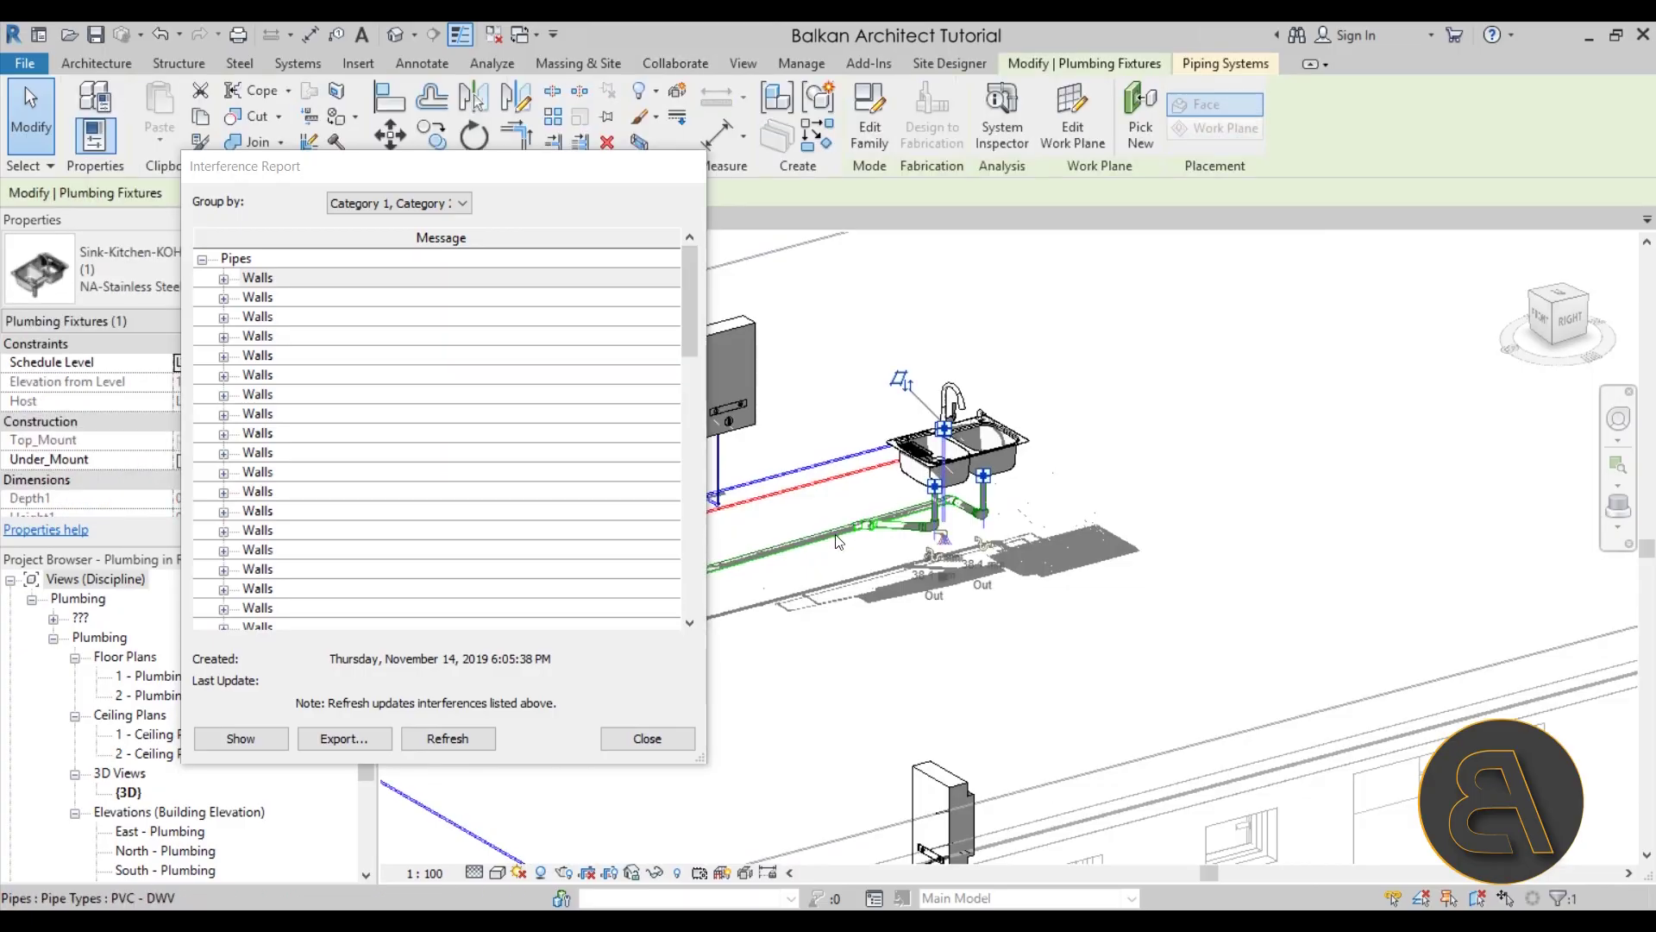
left_click(637, 143)
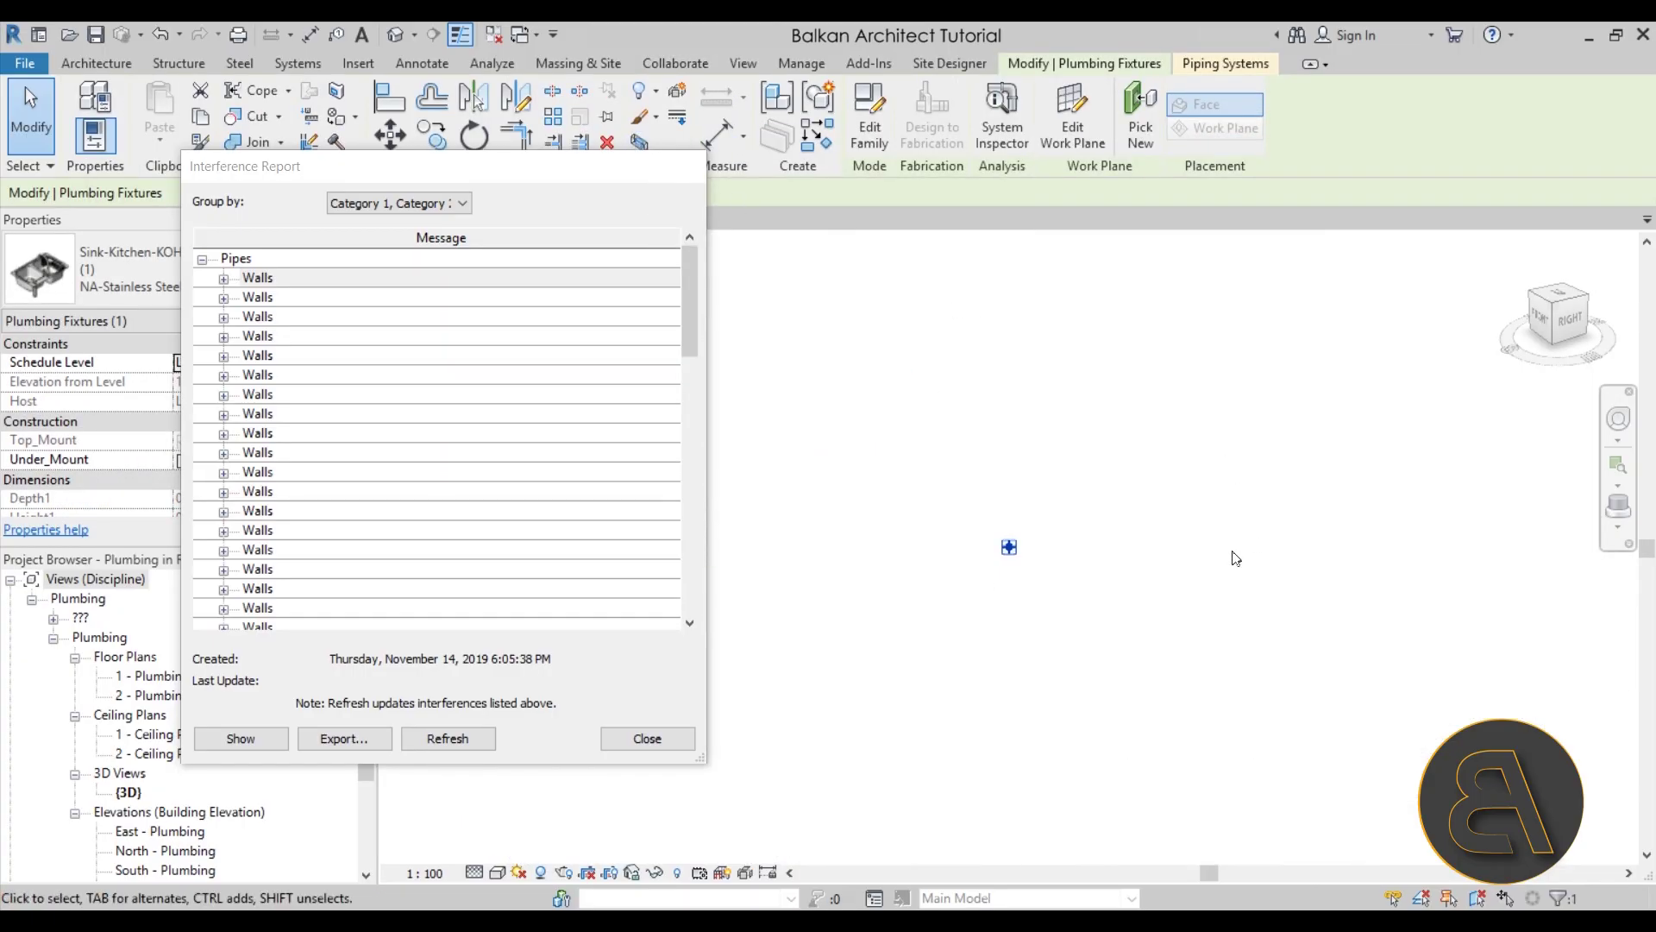
left_click(164, 29)
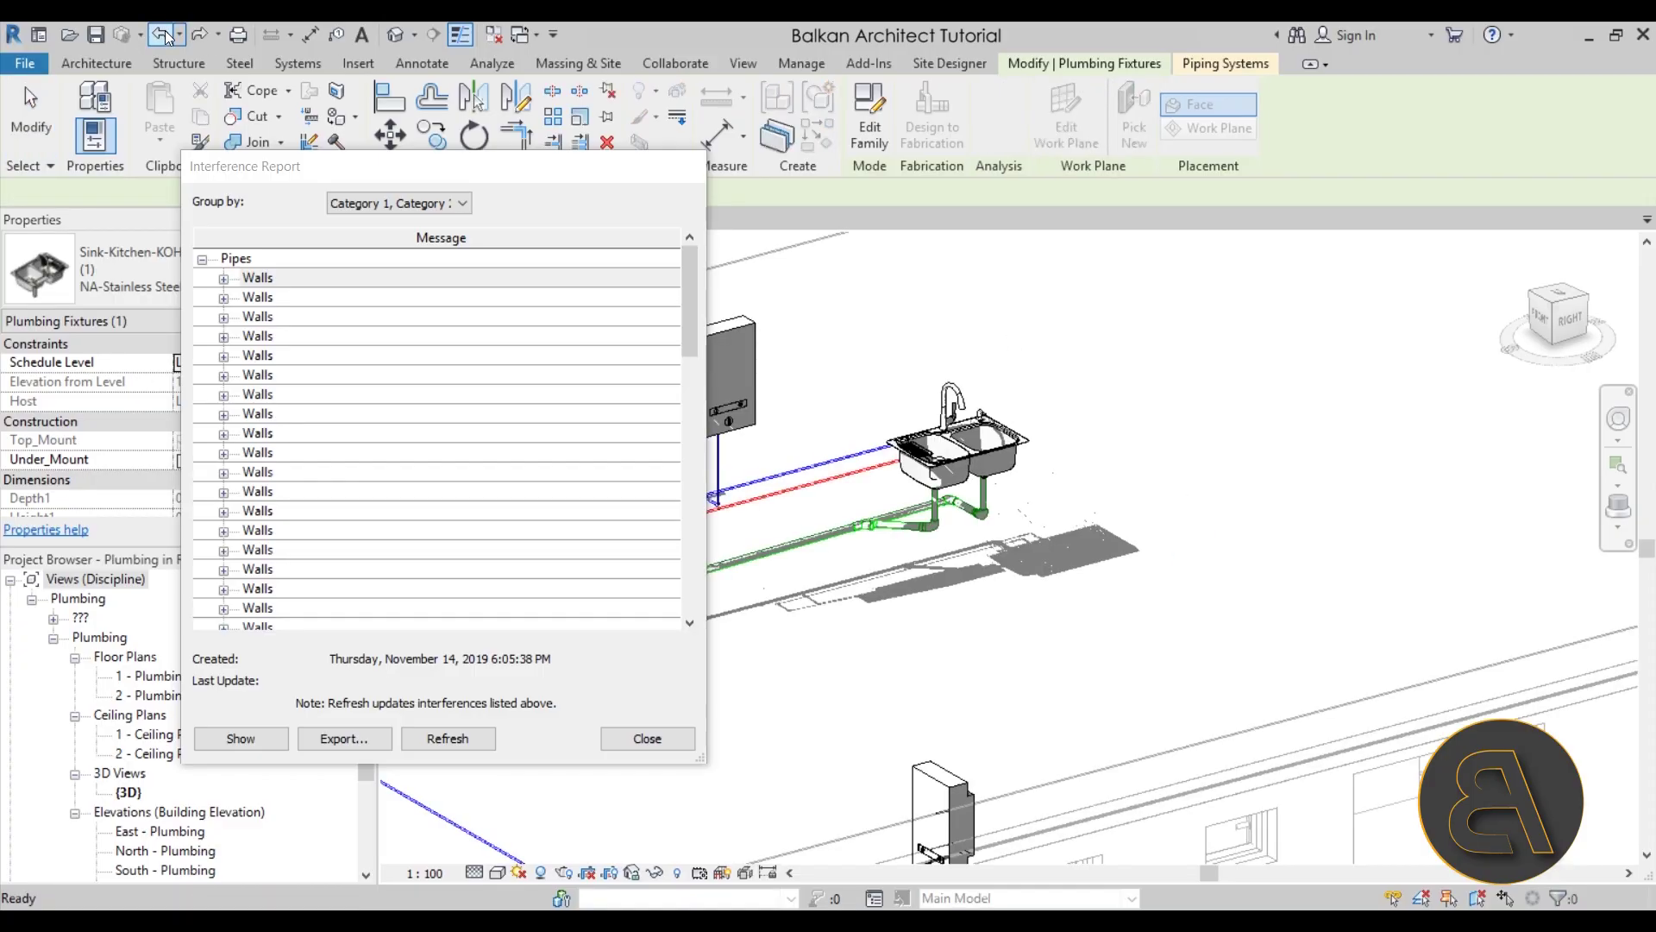
Isolate the blue supply pipe running to the kitchen sink with a selection box
left_click(830, 465)
left_click(637, 143)
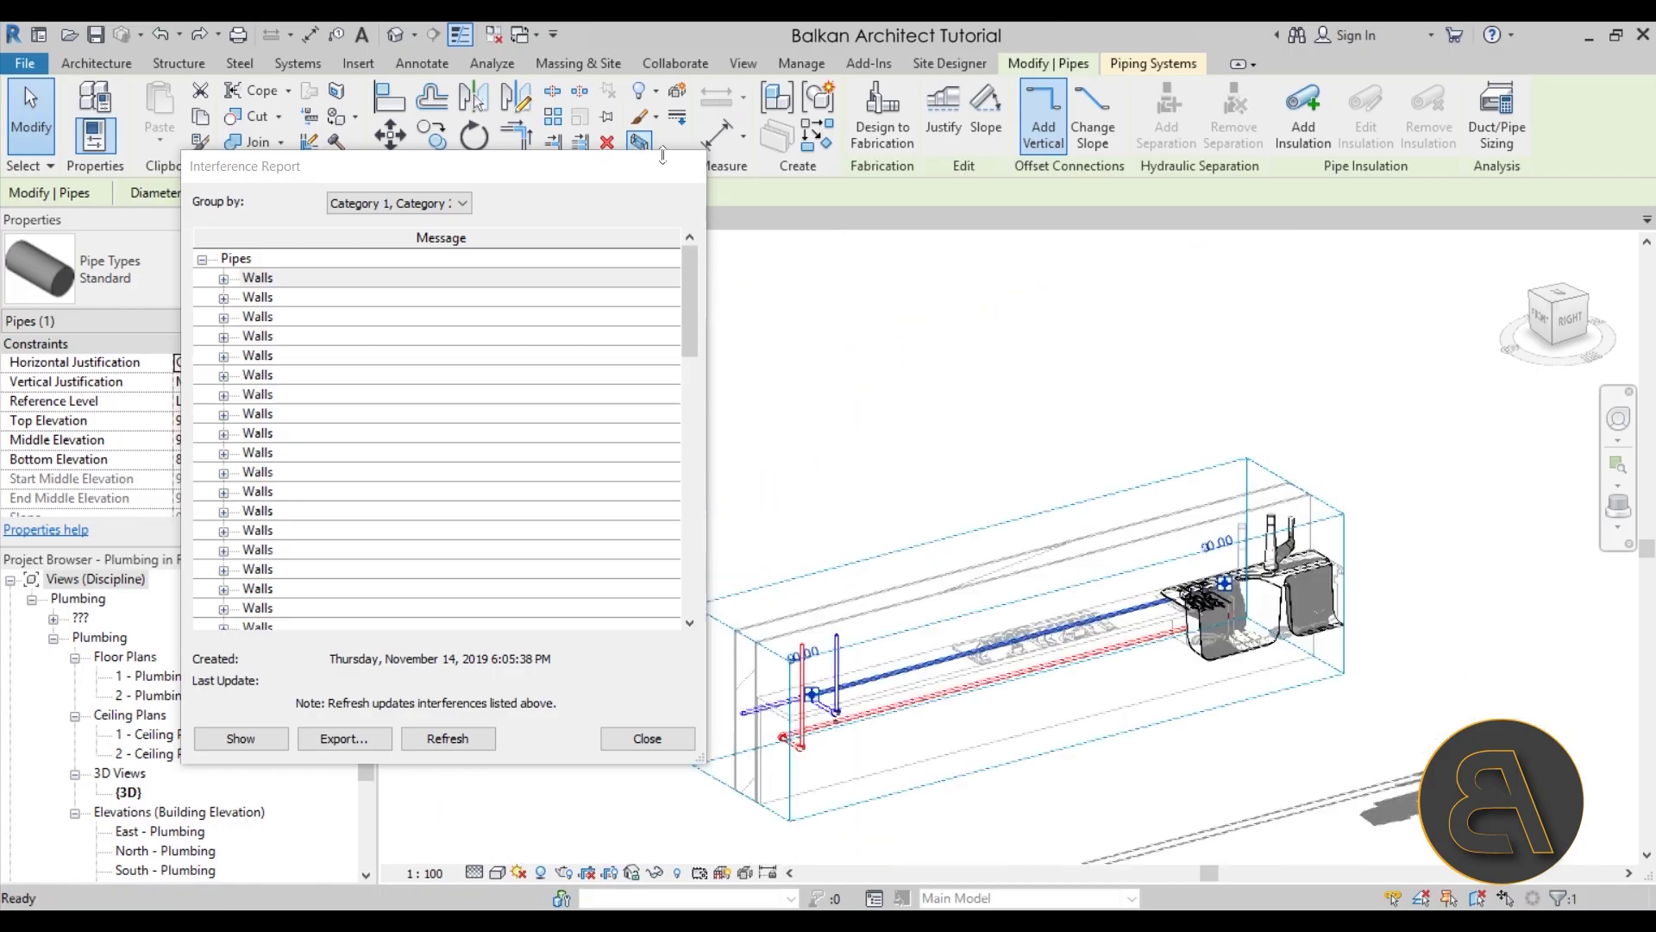
scroll(1051, 510, "down", 2)
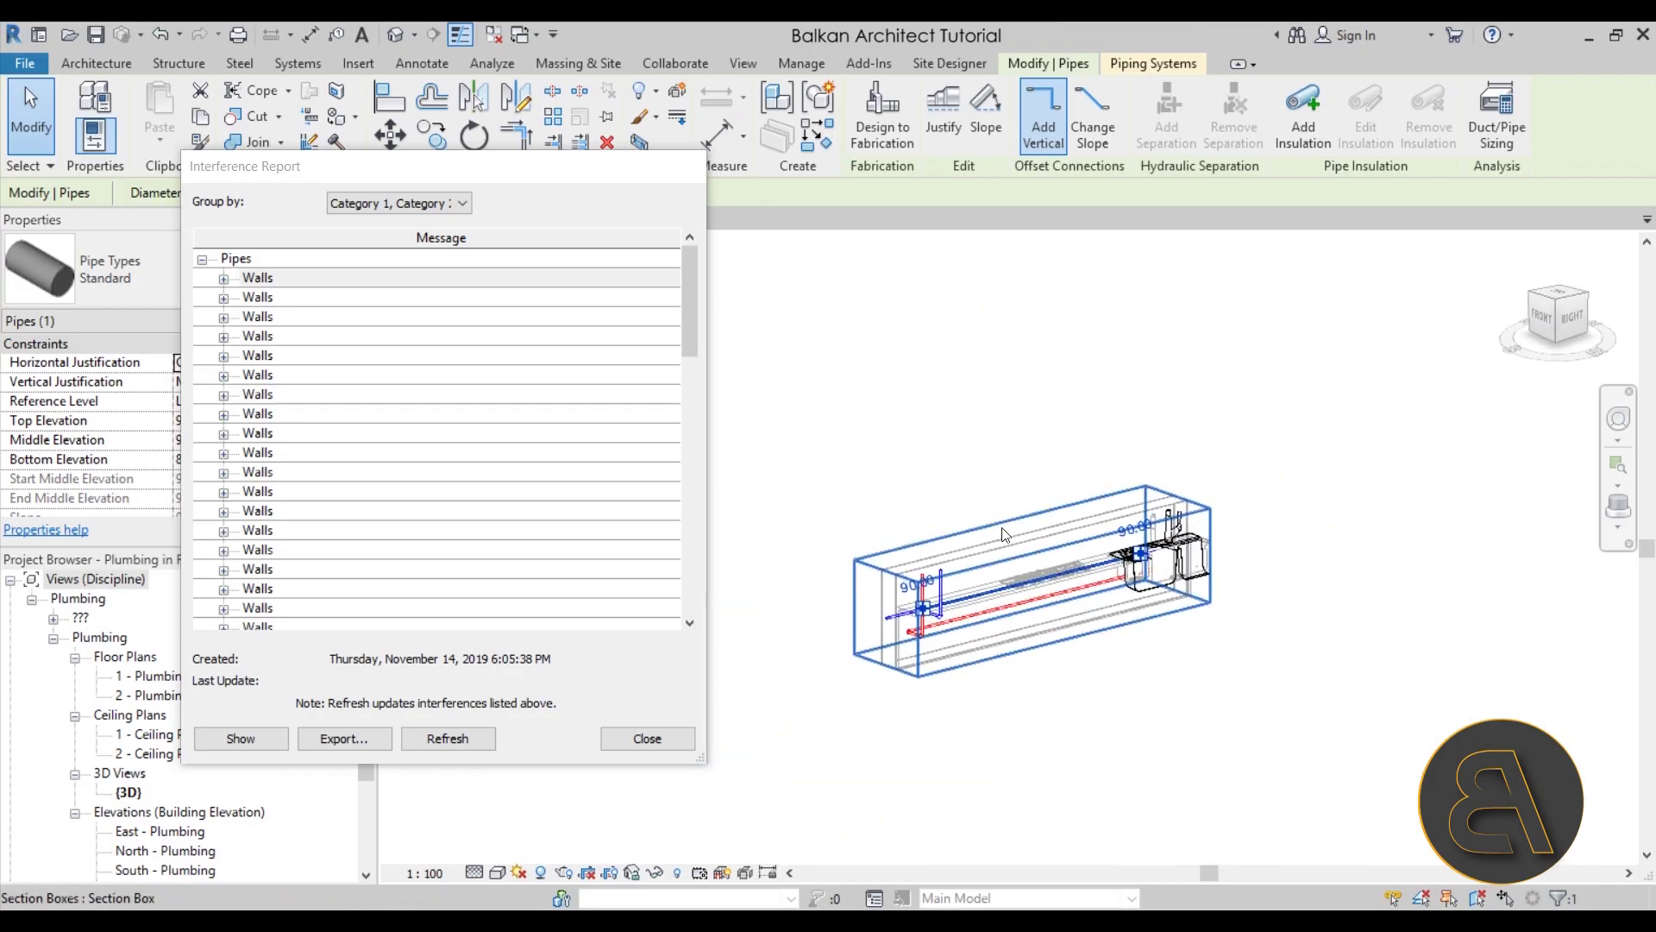
Enlarge the section box upward, outward and downward to include the wall-mounted heater, the sink and the drain pipes
left_click(1002, 524)
left_click_drag(1032, 529, 1029, 330)
left_click_drag(1043, 473, 1064, 523)
left_click_drag(1077, 643, 1088, 720)
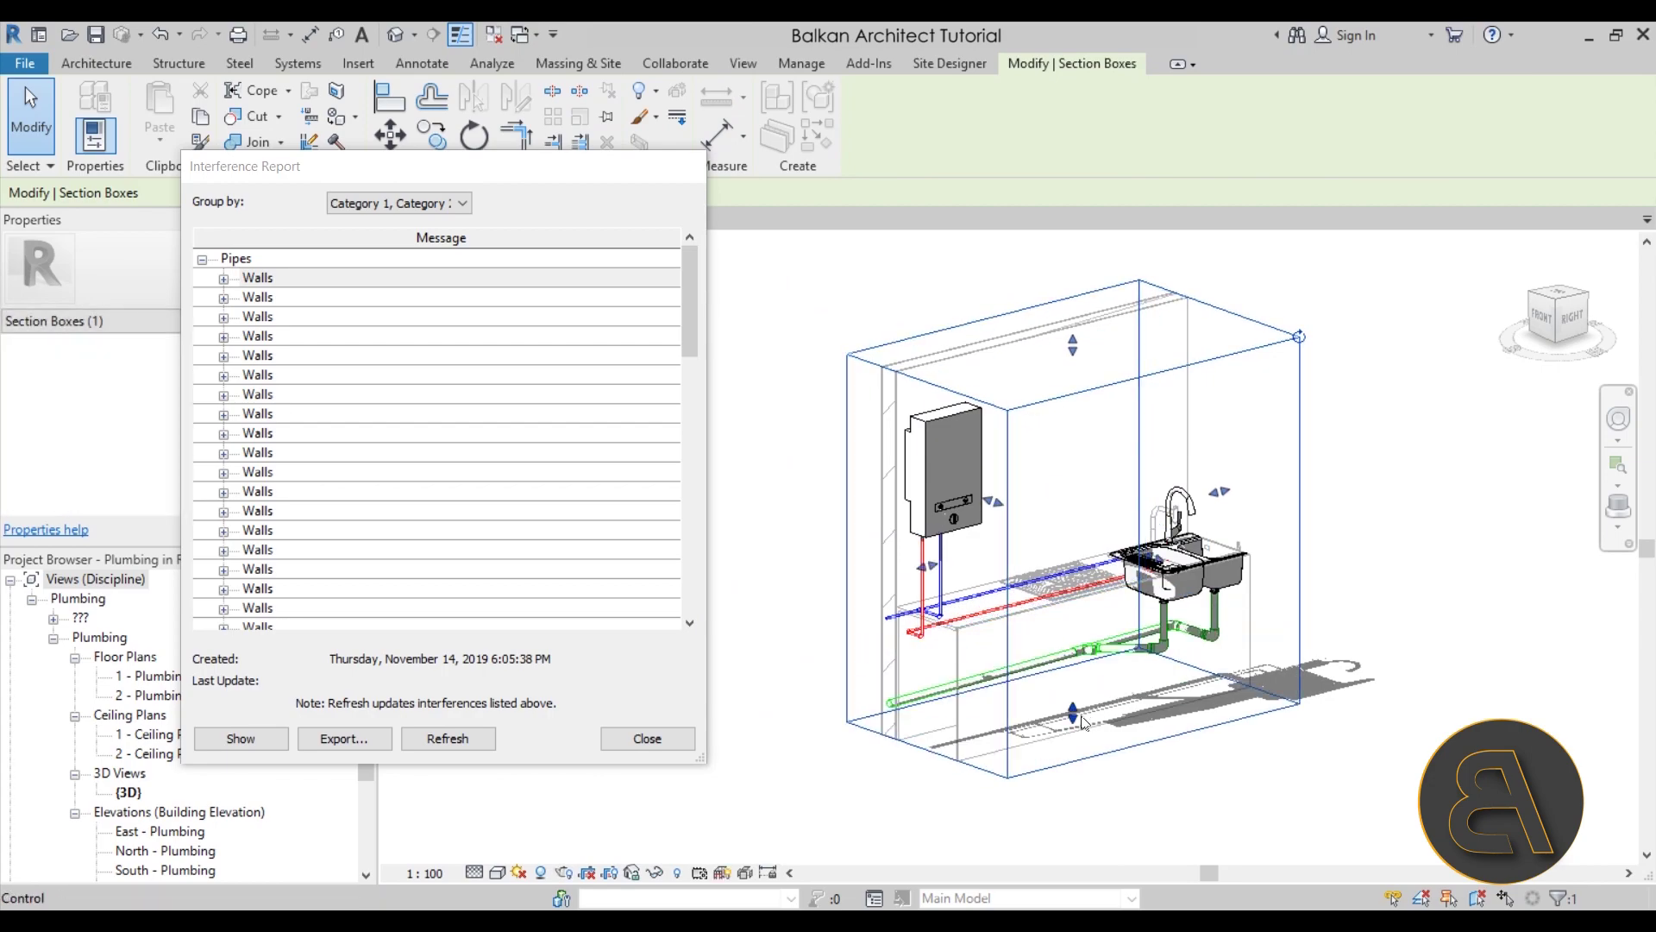
Highlight the first pipe and wall clash, expand its entry, and examine its Standard pipe behind the sink in 3D
middle_click_drag(1064, 640, 1374, 639, "shift")
scroll(1025, 466, "up", 3)
middle_click_drag(1025, 466, 1099, 339, "shift")
left_click(274, 277)
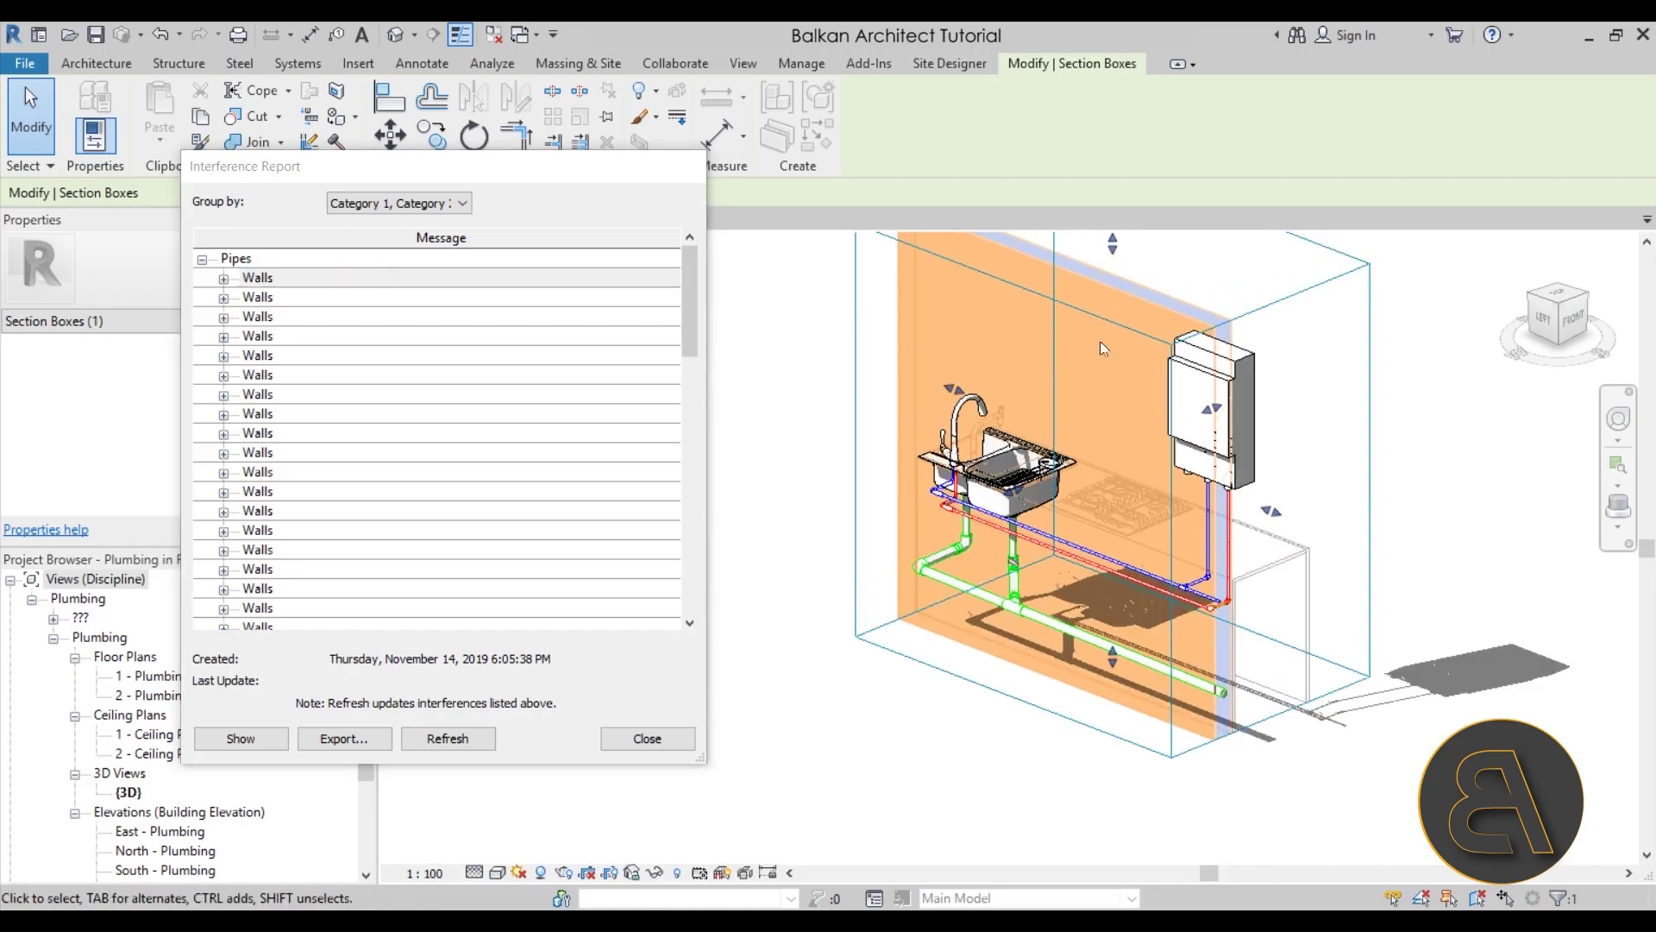
left_click(225, 280)
left_click(313, 297)
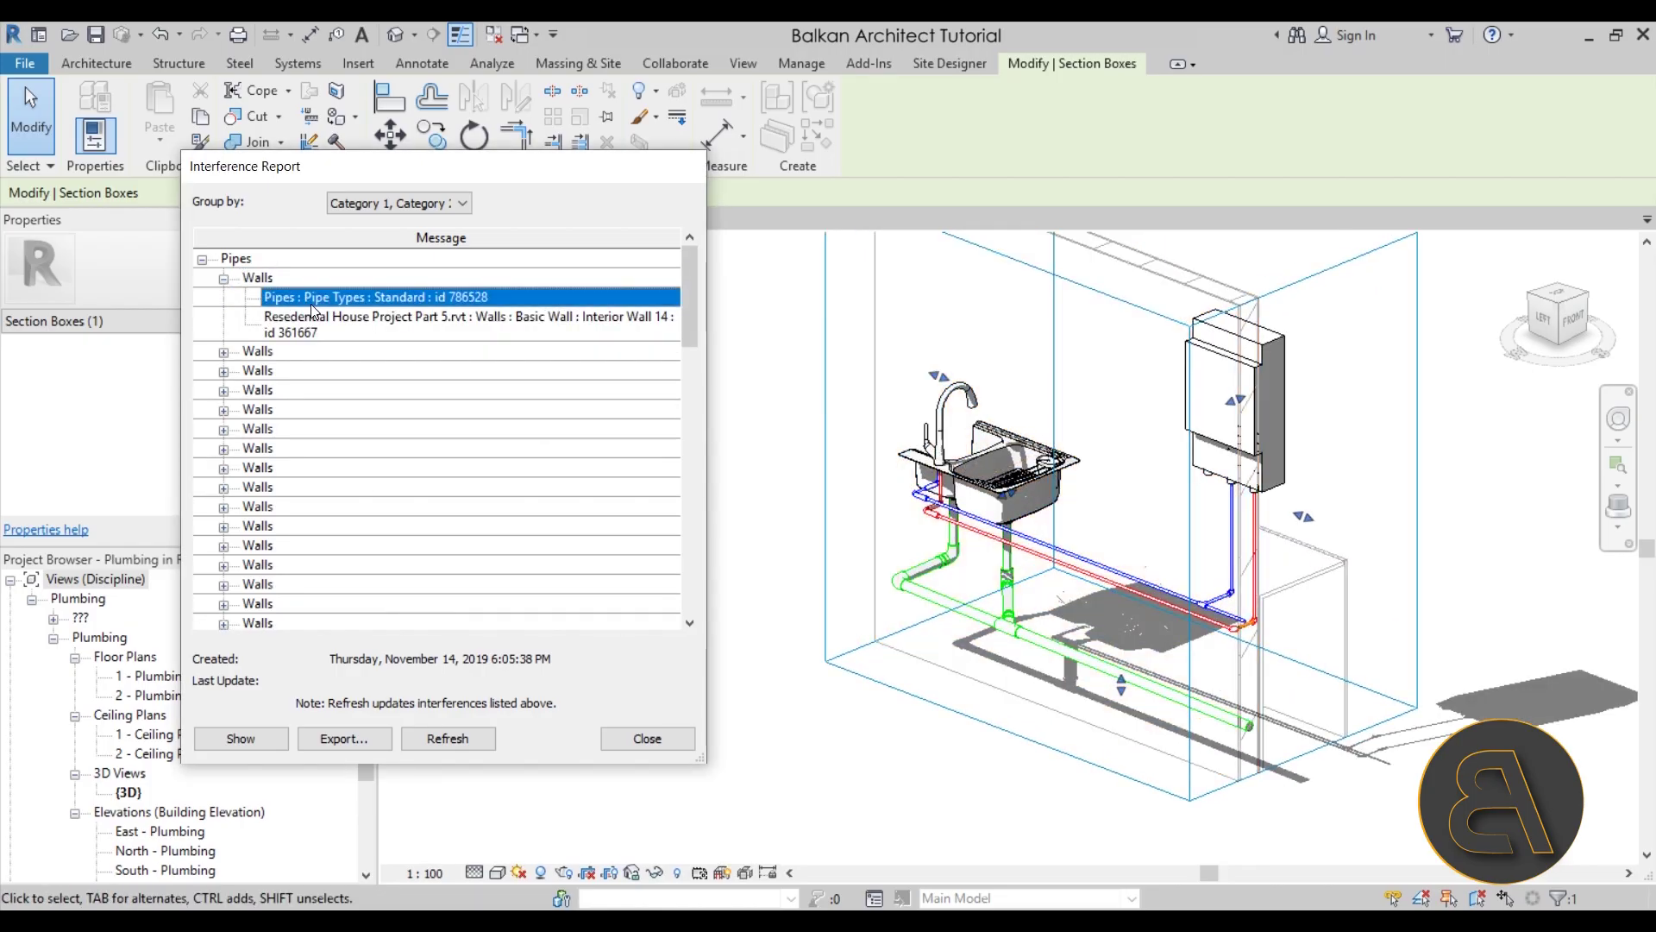
middle_click_drag(1154, 636, 1113, 690, "shift")
scroll(1122, 690, "up", 6)
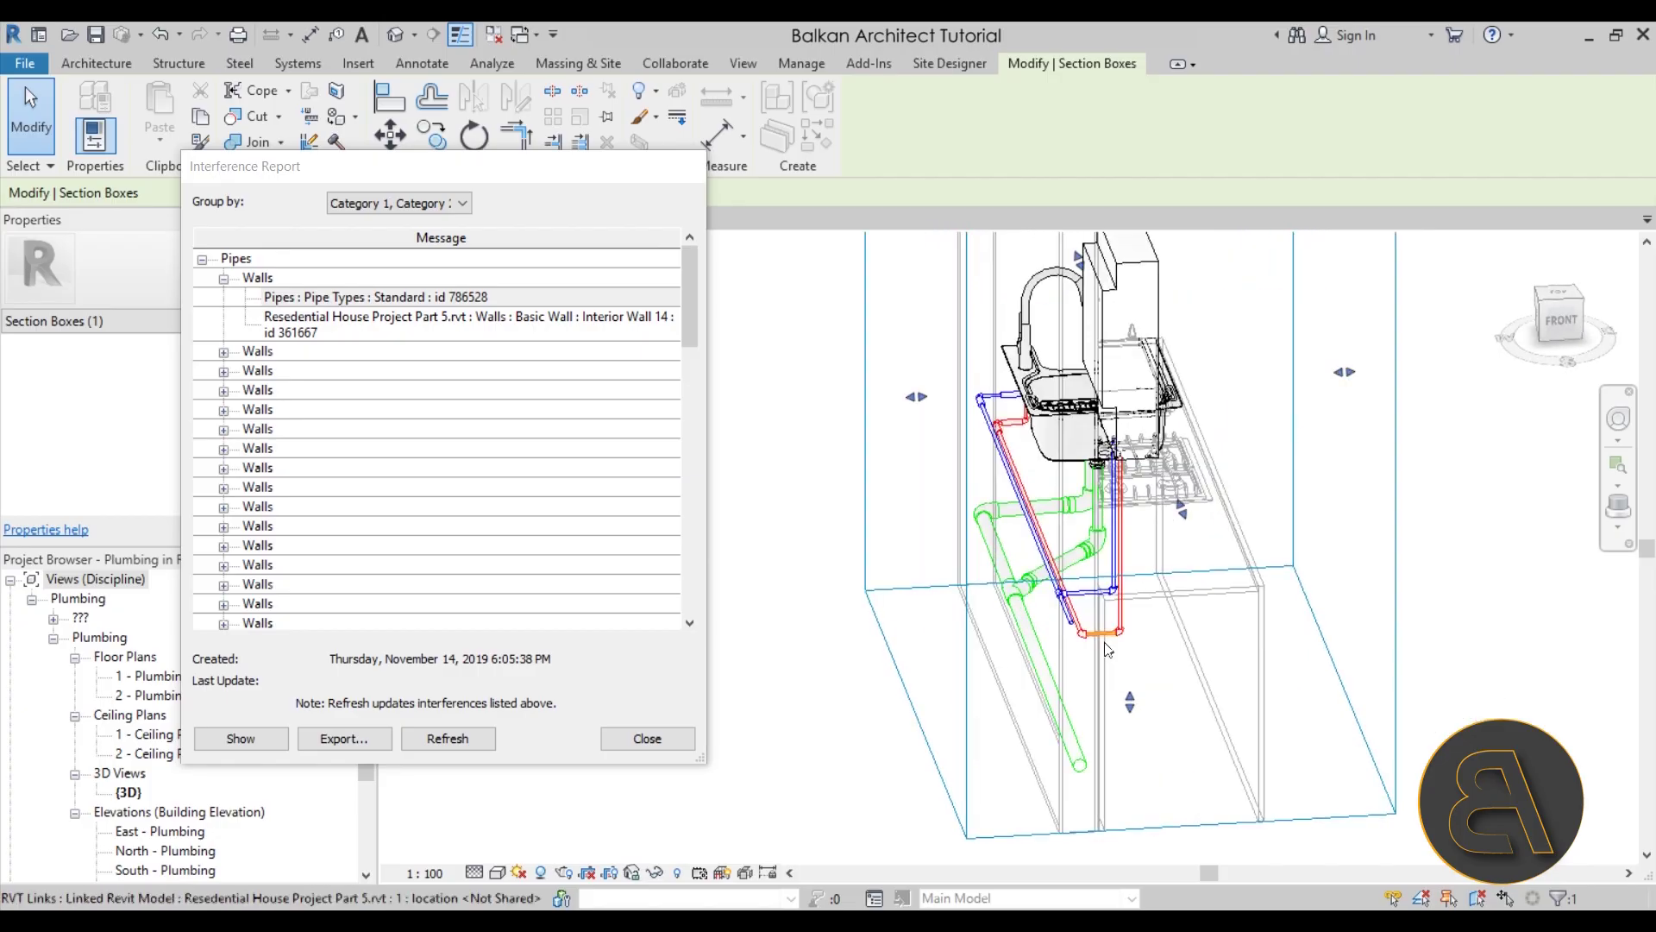
mouse_move(1100, 614)
middle_mouse_down("shift")
mouse_move(1067, 538)
mouse_move(936, 467)
mouse_move(992, 552)
middle_mouse_up("shift")
Expand the second pipe and wall clash in the report and highlight its elements in the 3D view
left_click(224, 352)
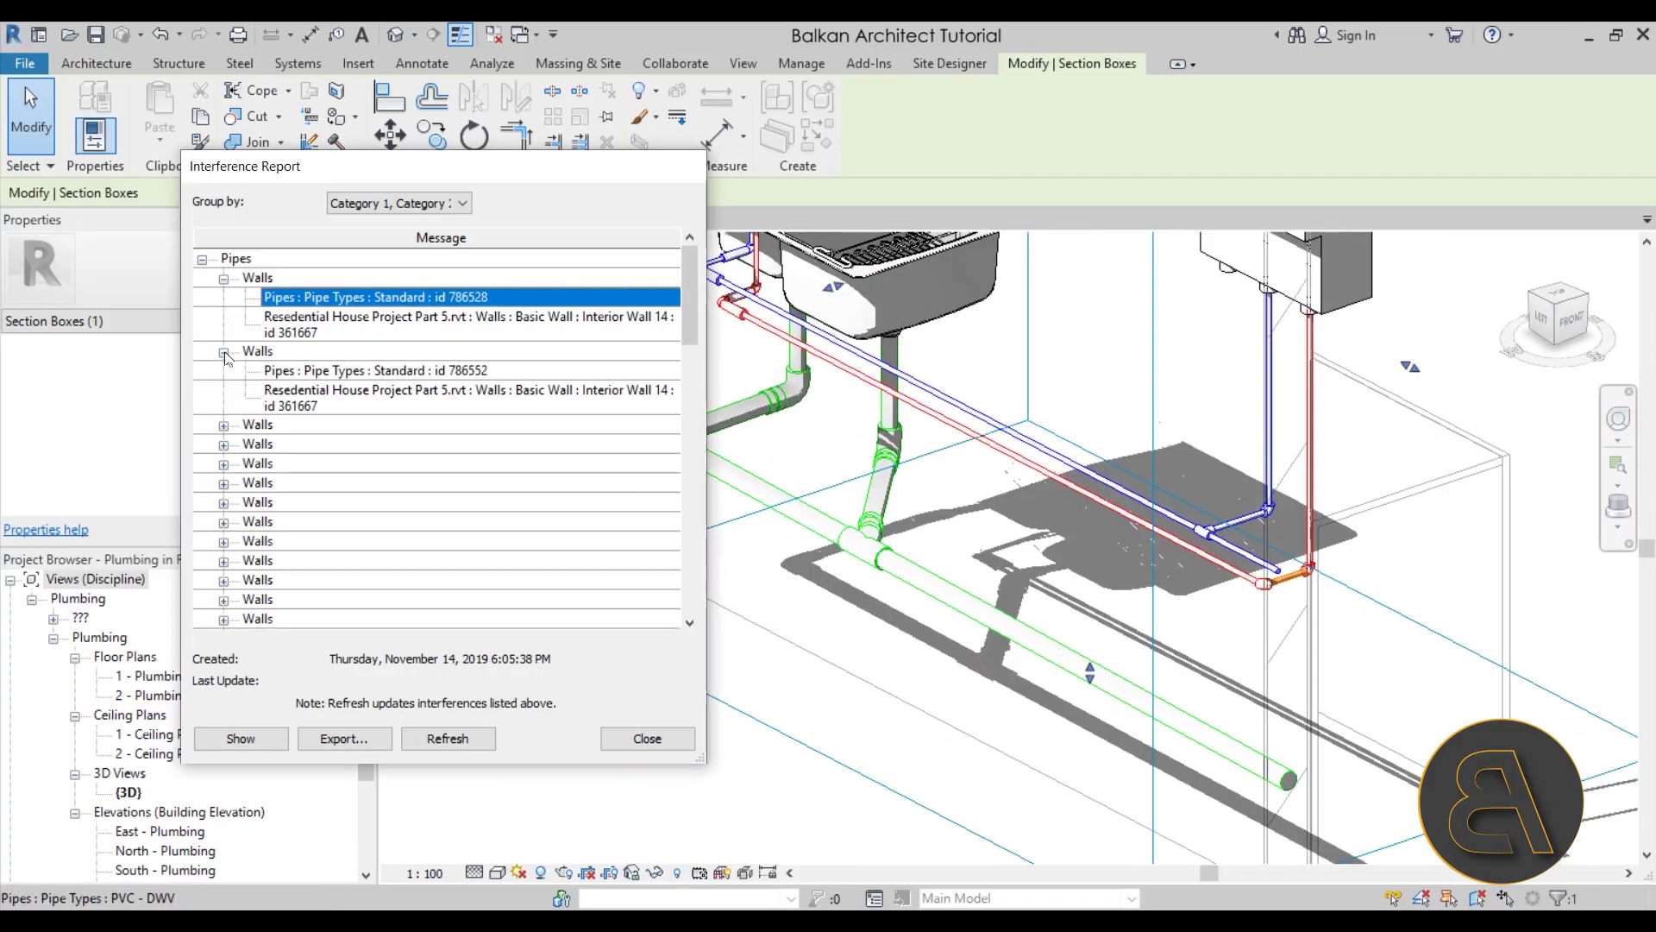
left_click(258, 352)
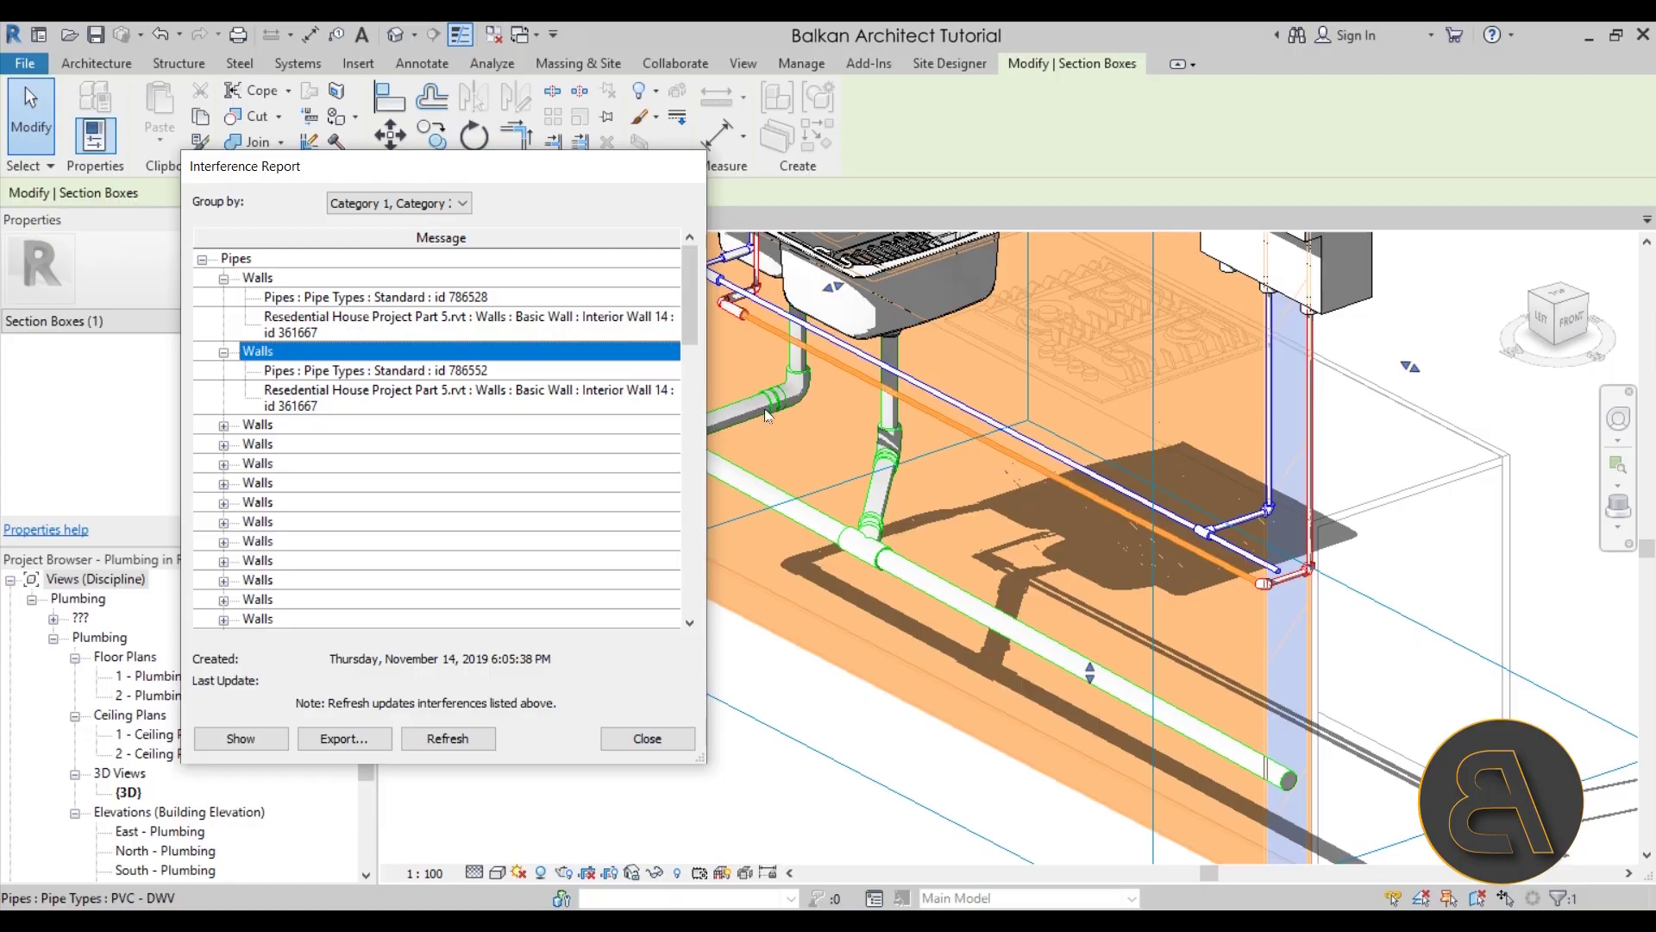
scroll(1155, 557, "down", 2)
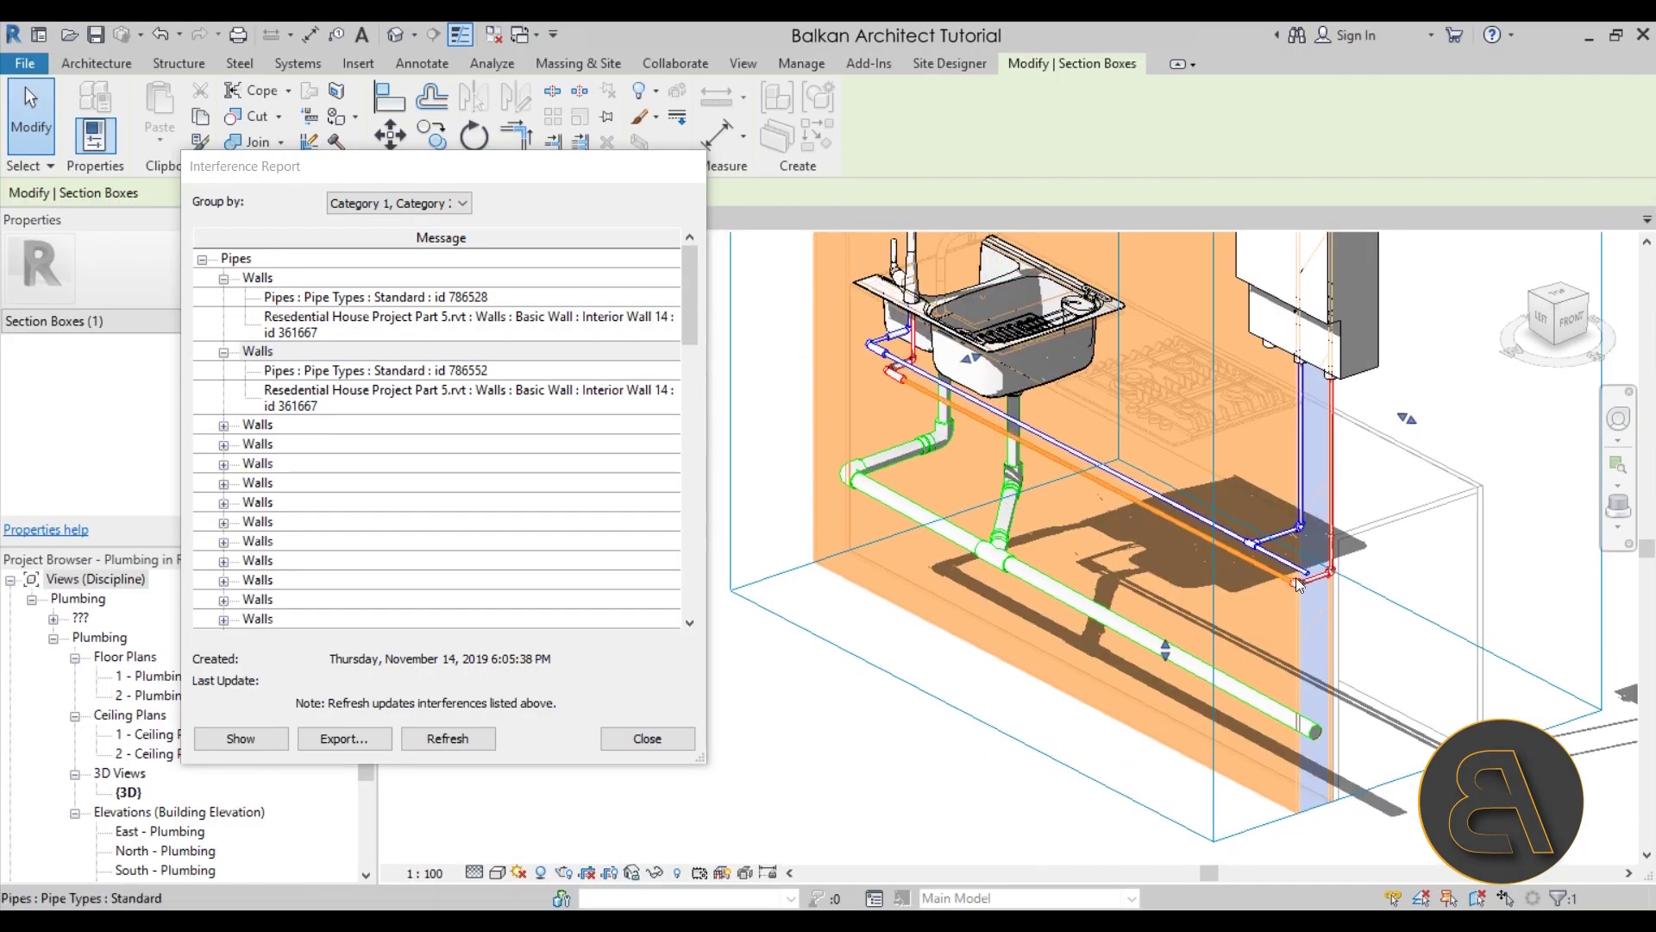
Highlight the second clash's Standard pipe from the interference report and examine its run between the sink and the heater in 3D
scroll(1298, 583, "up", 2)
left_click(373, 371)
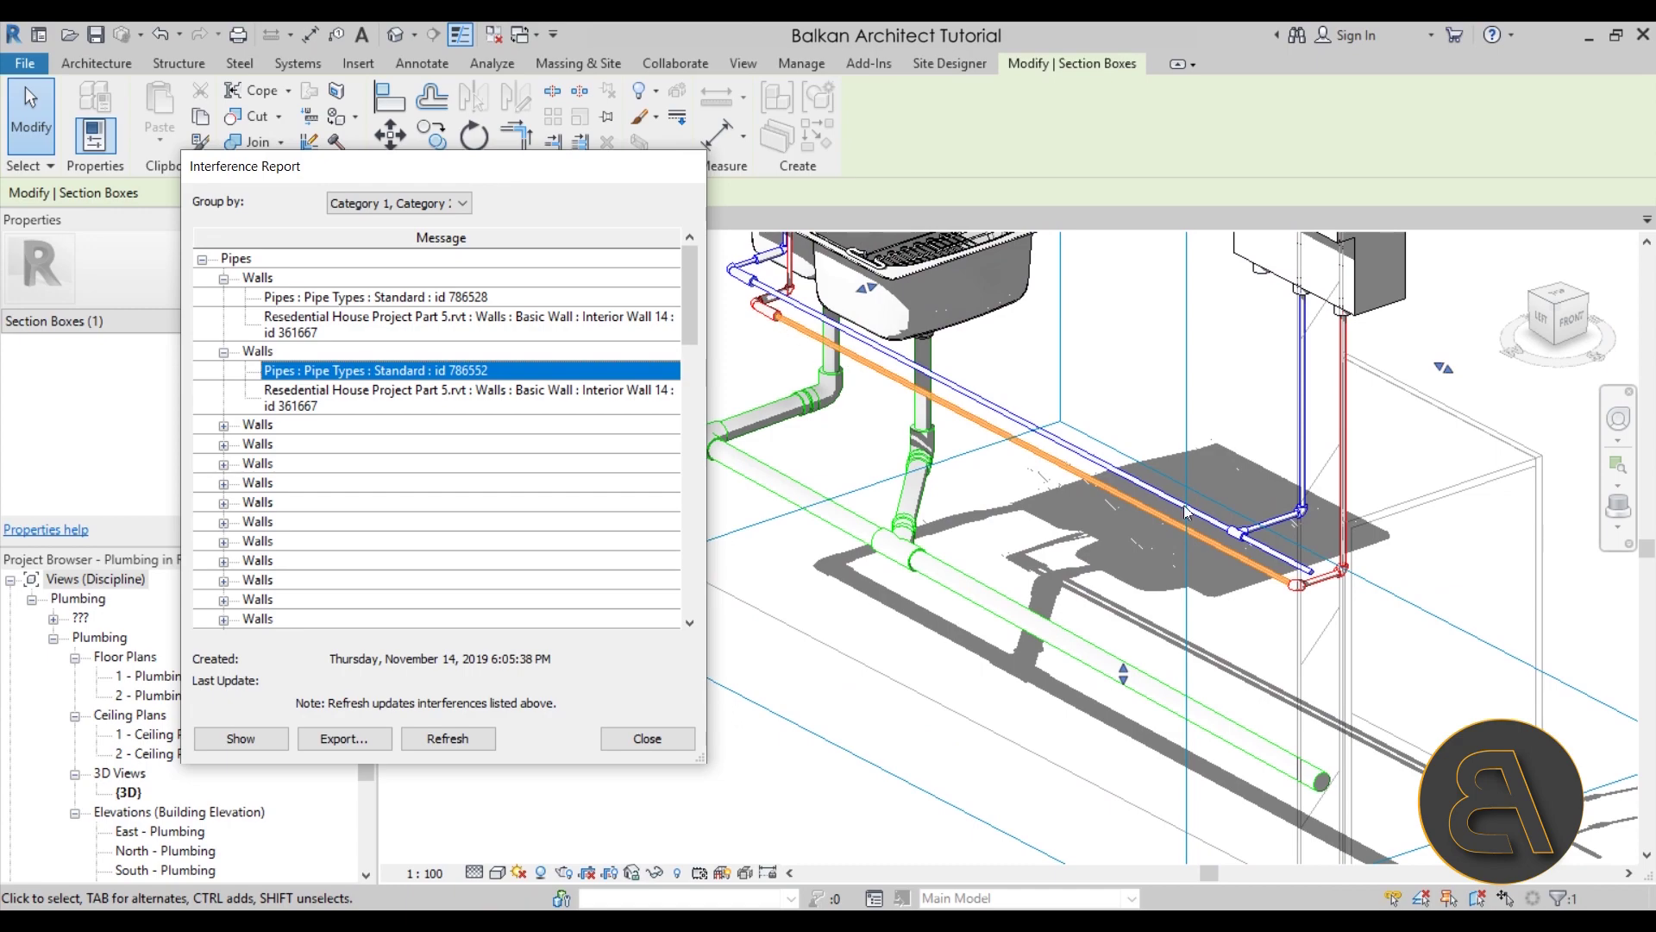
scroll(1033, 434, "down", 3)
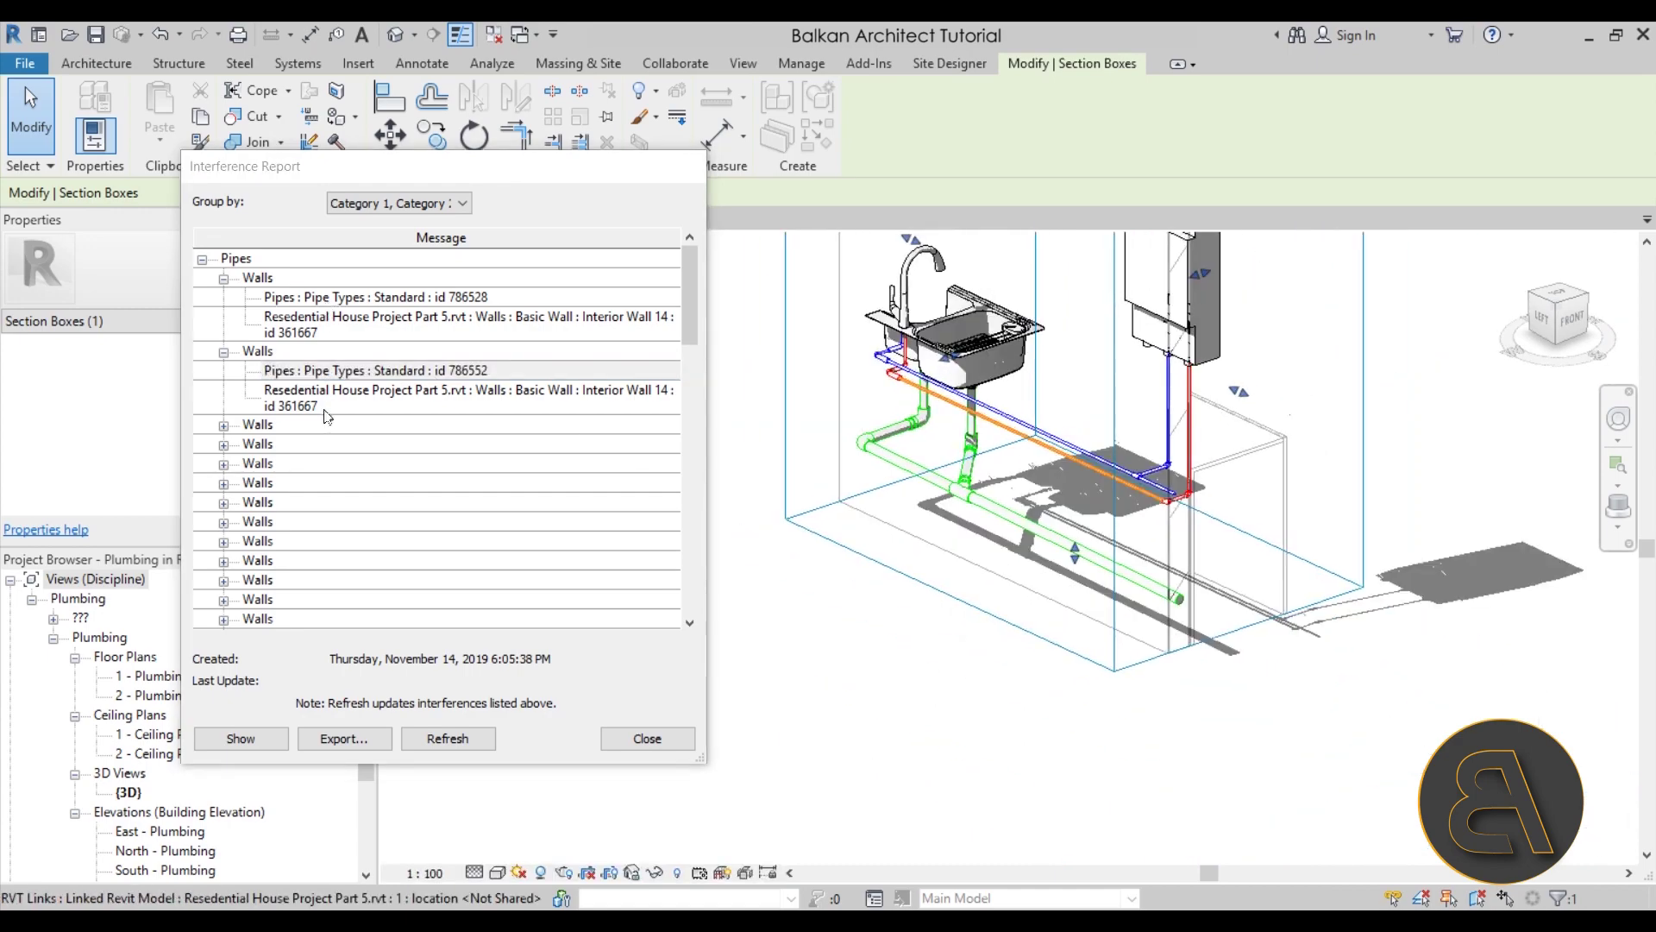
middle_click_drag(1053, 603, 988, 524, "shift")
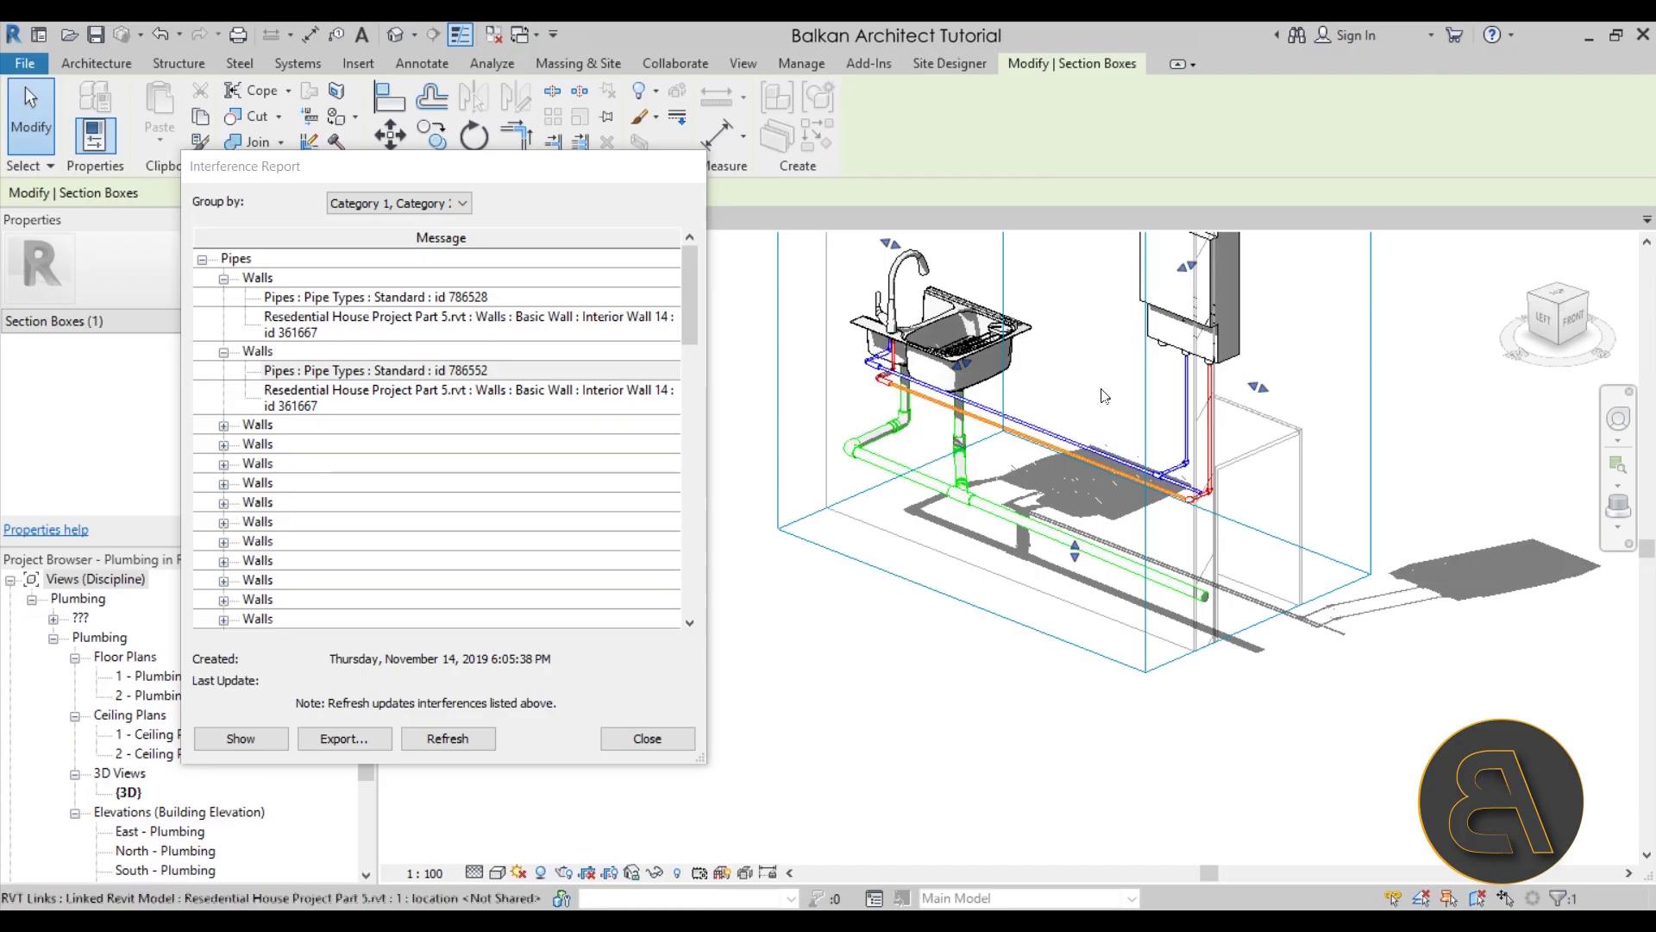
middle_click_drag(1150, 466, 1155, 506)
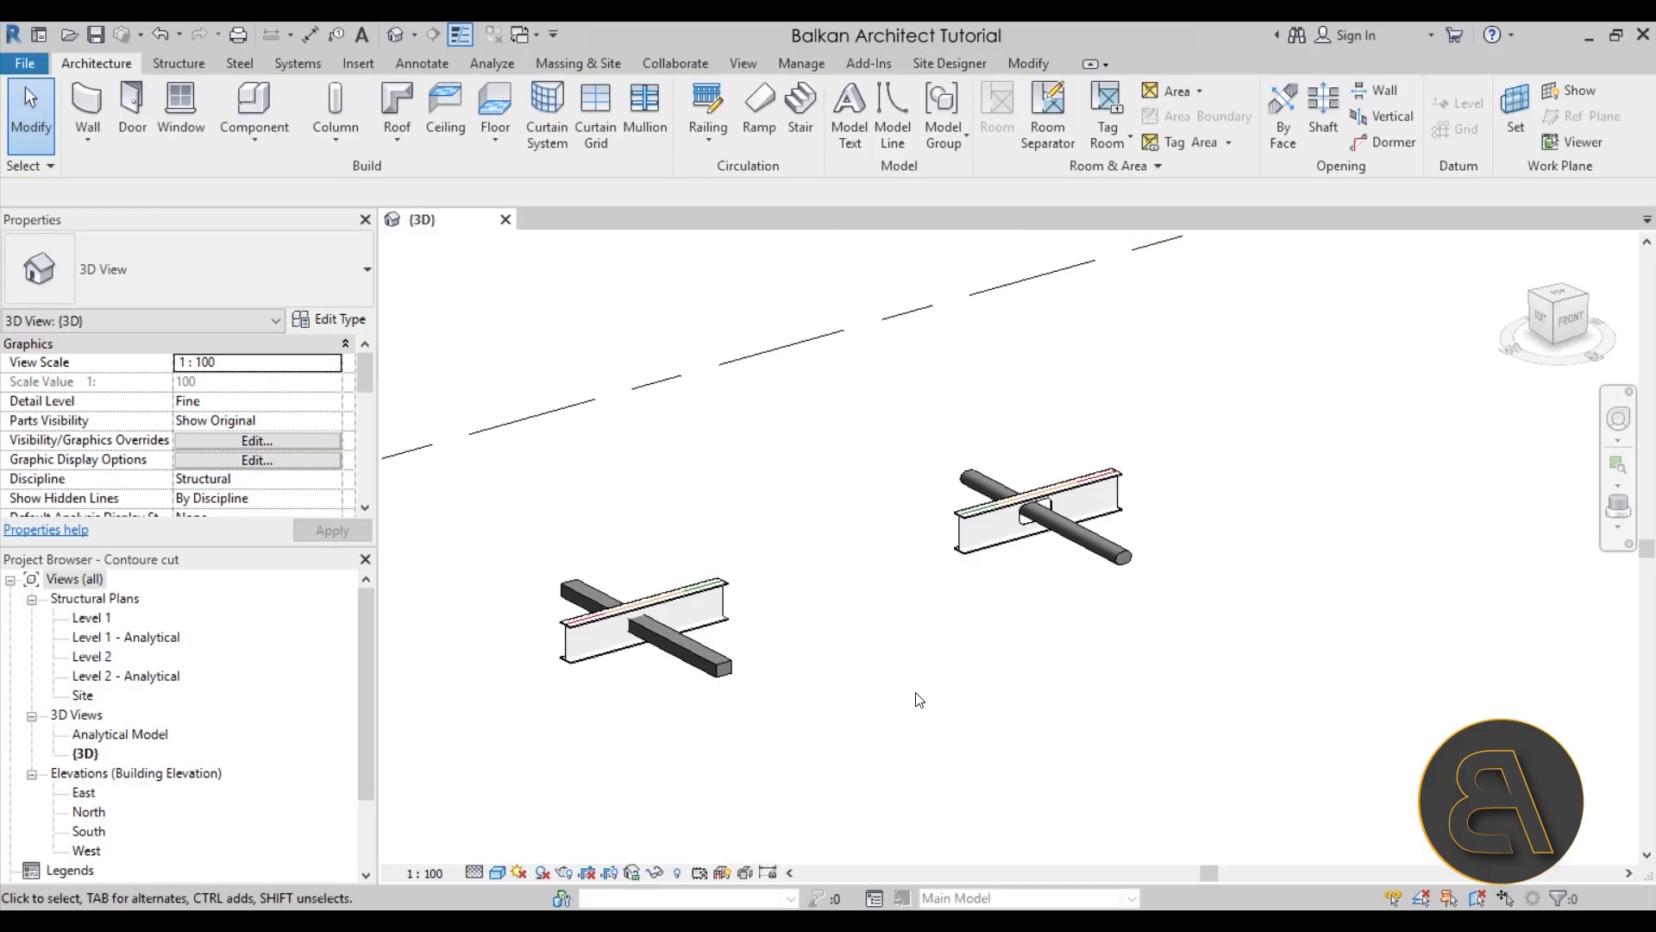
Inspect the UB406x178x60 beam and the rectangular duct crossing its uncut web in the contour cut project
middle_click_drag(906, 700, 900, 678)
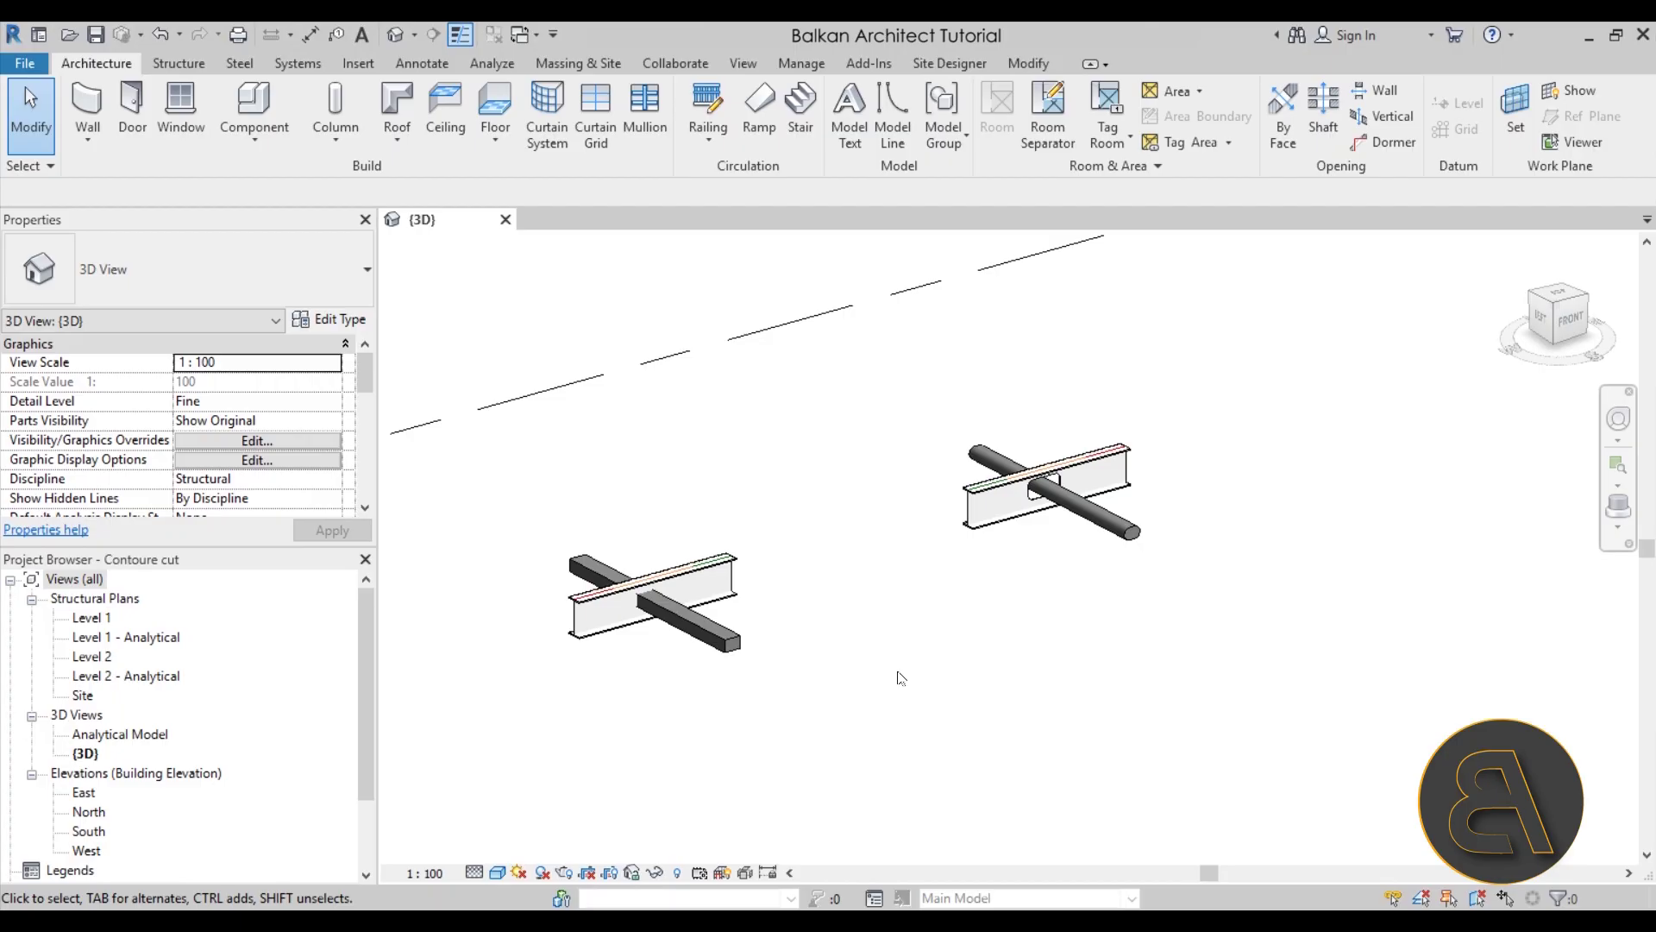
middle_click_drag(617, 644, 653, 583, "shift")
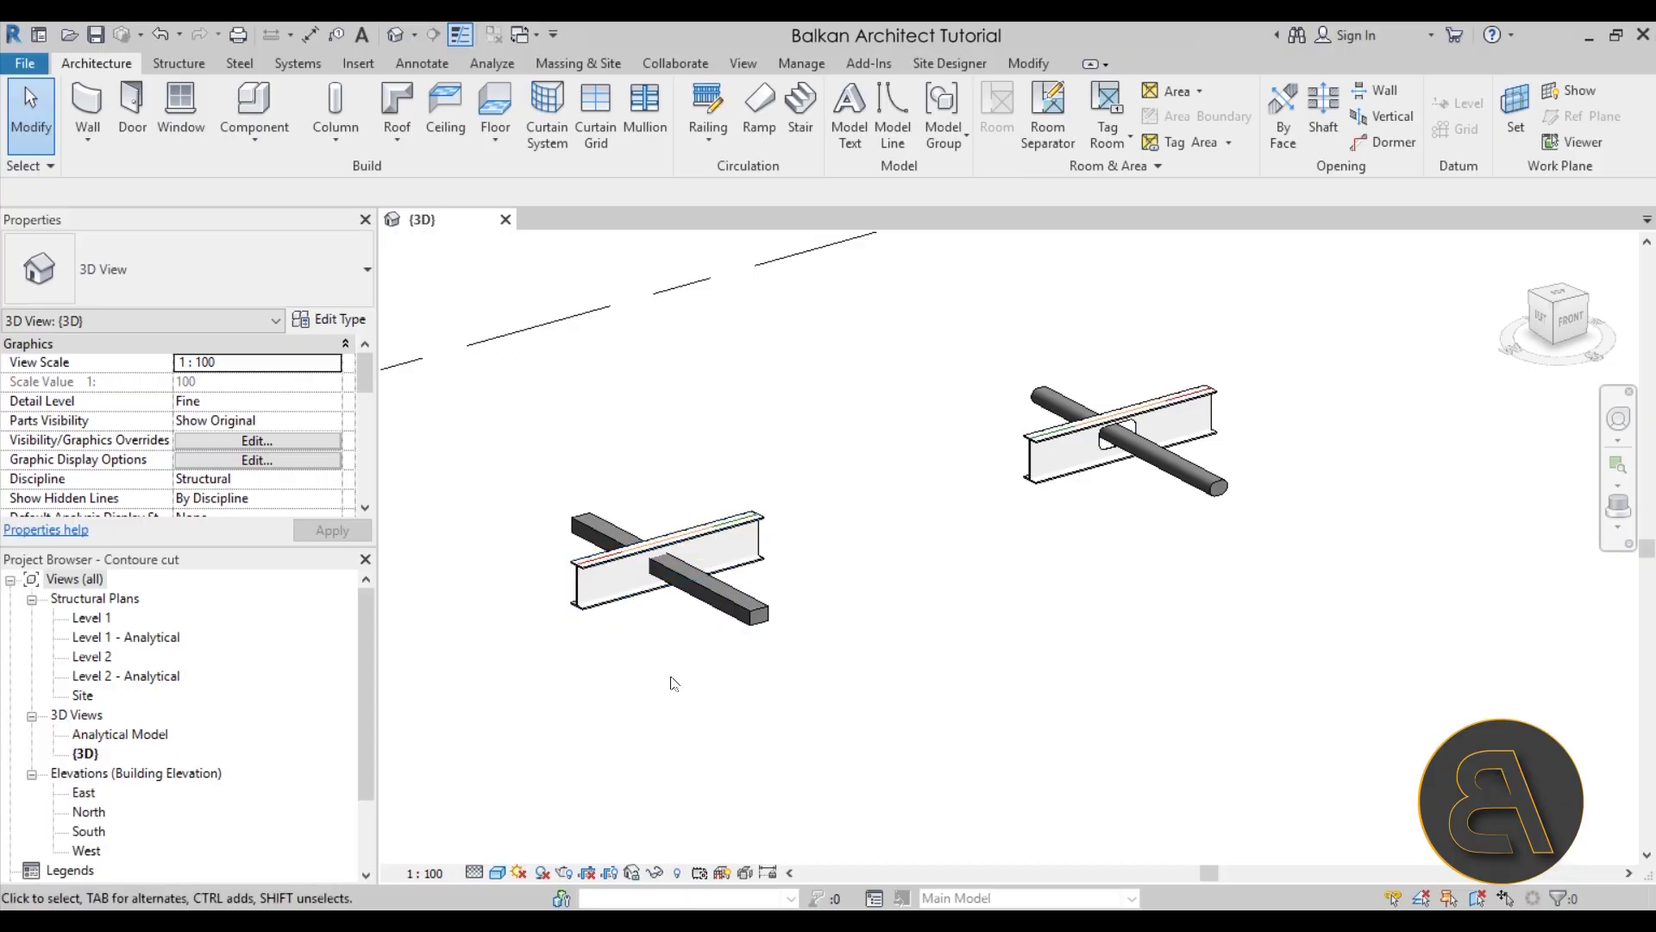
scroll(592, 581, "up", 3)
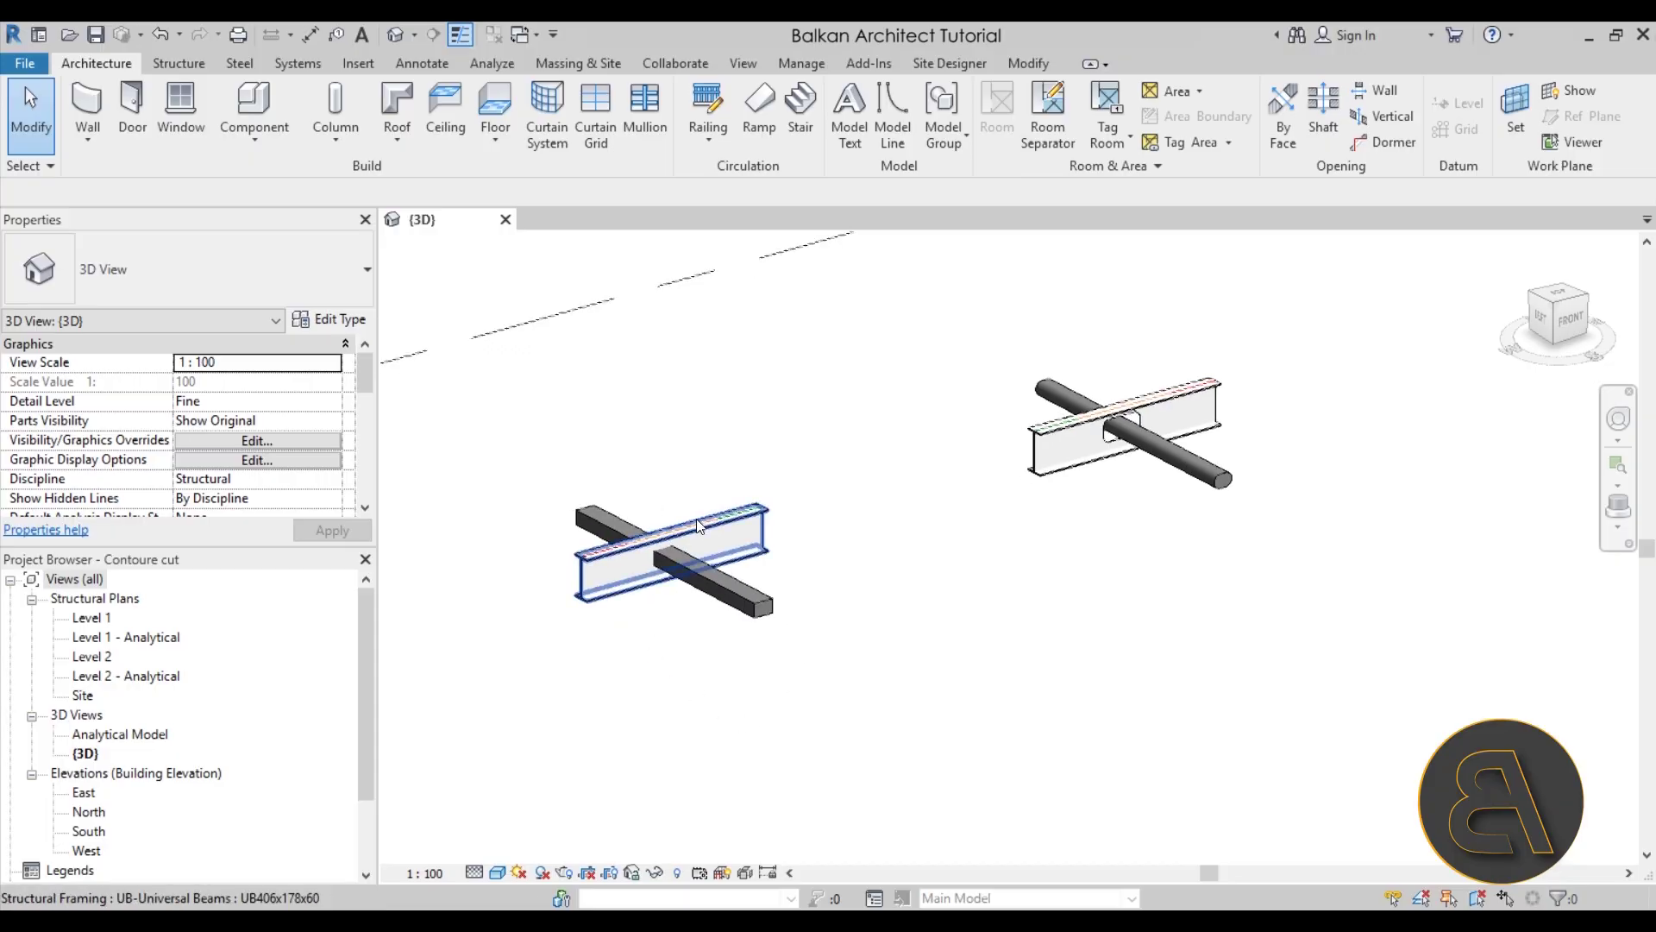
left_click(528, 584)
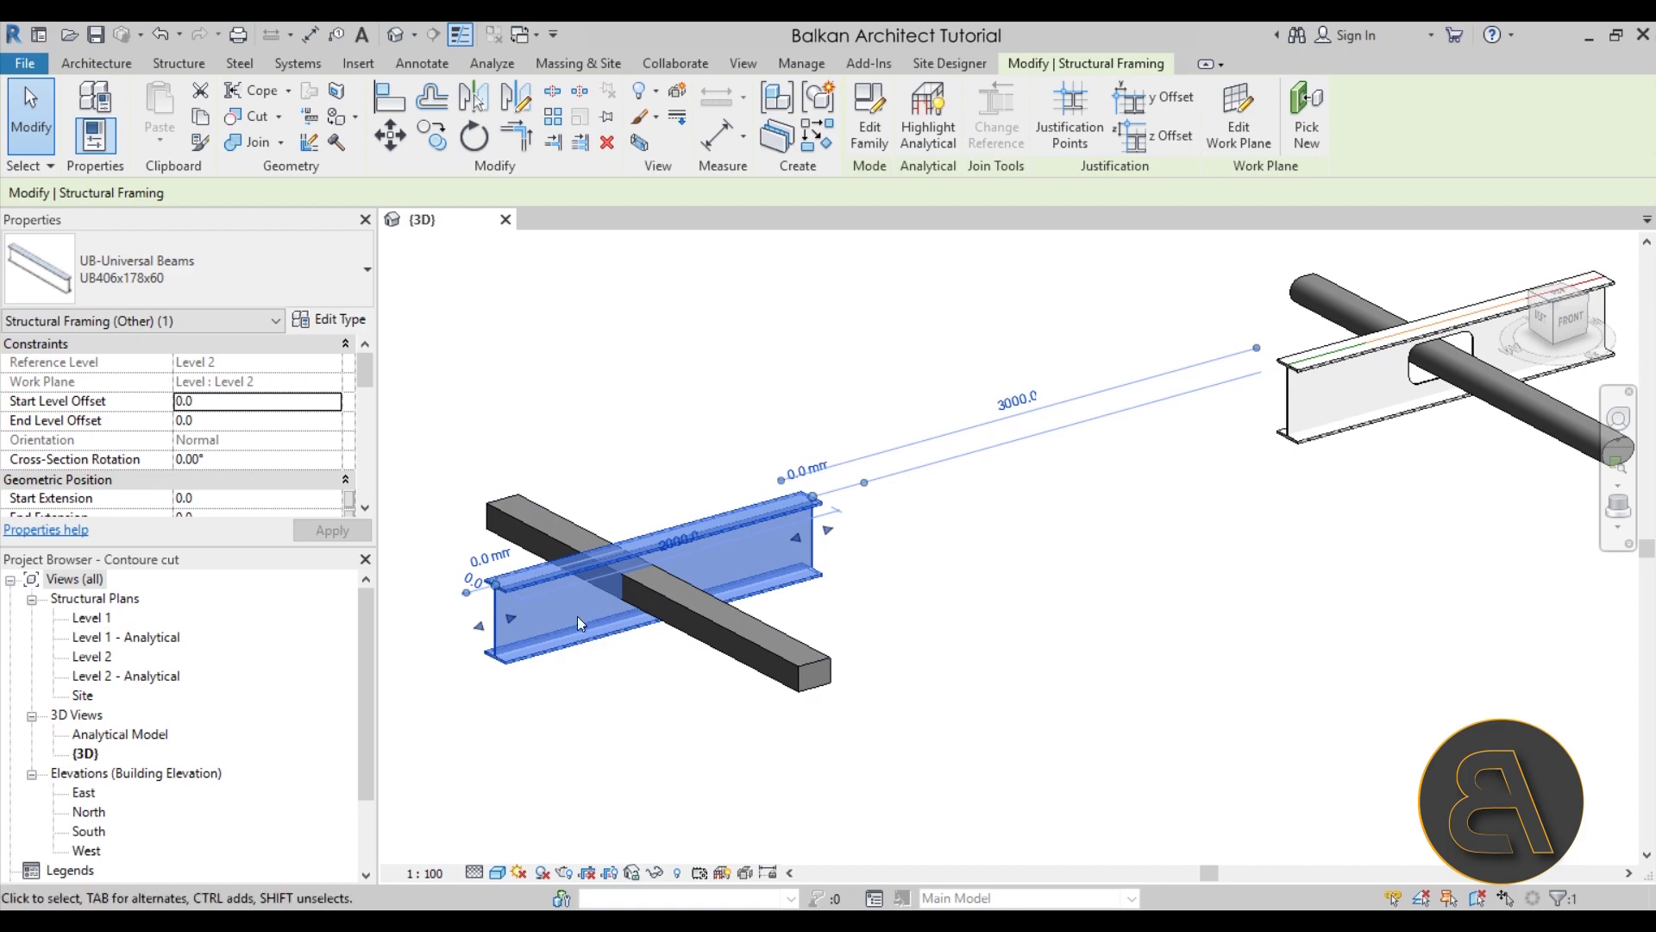
left_click(771, 680)
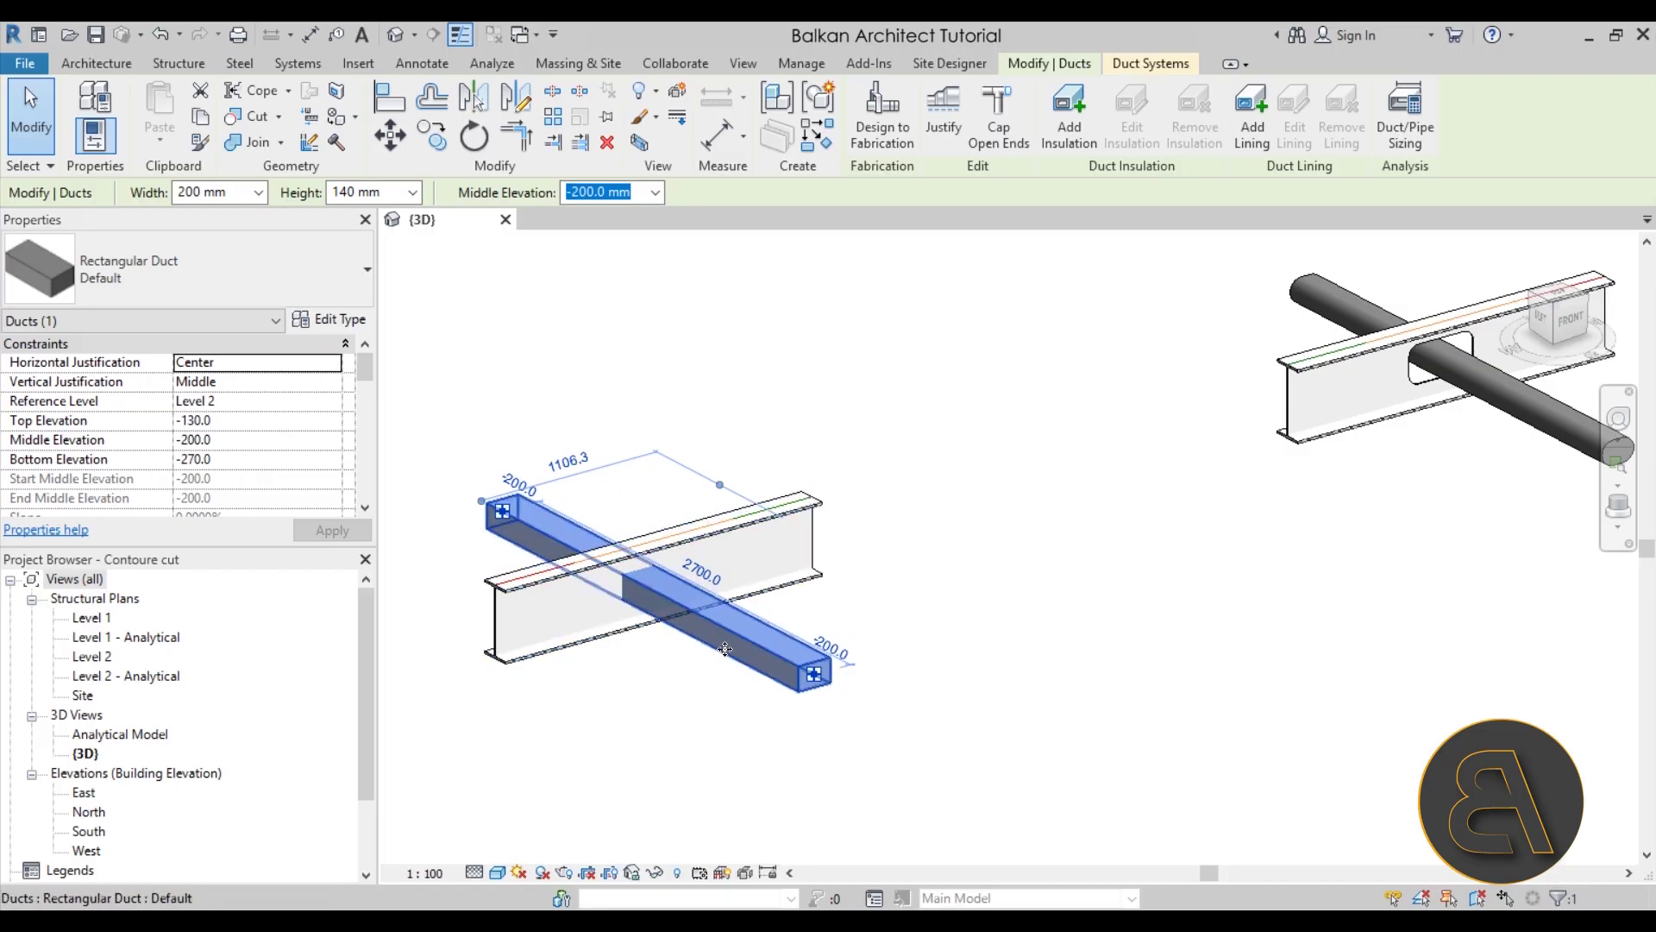
scroll(647, 579, "up", 4)
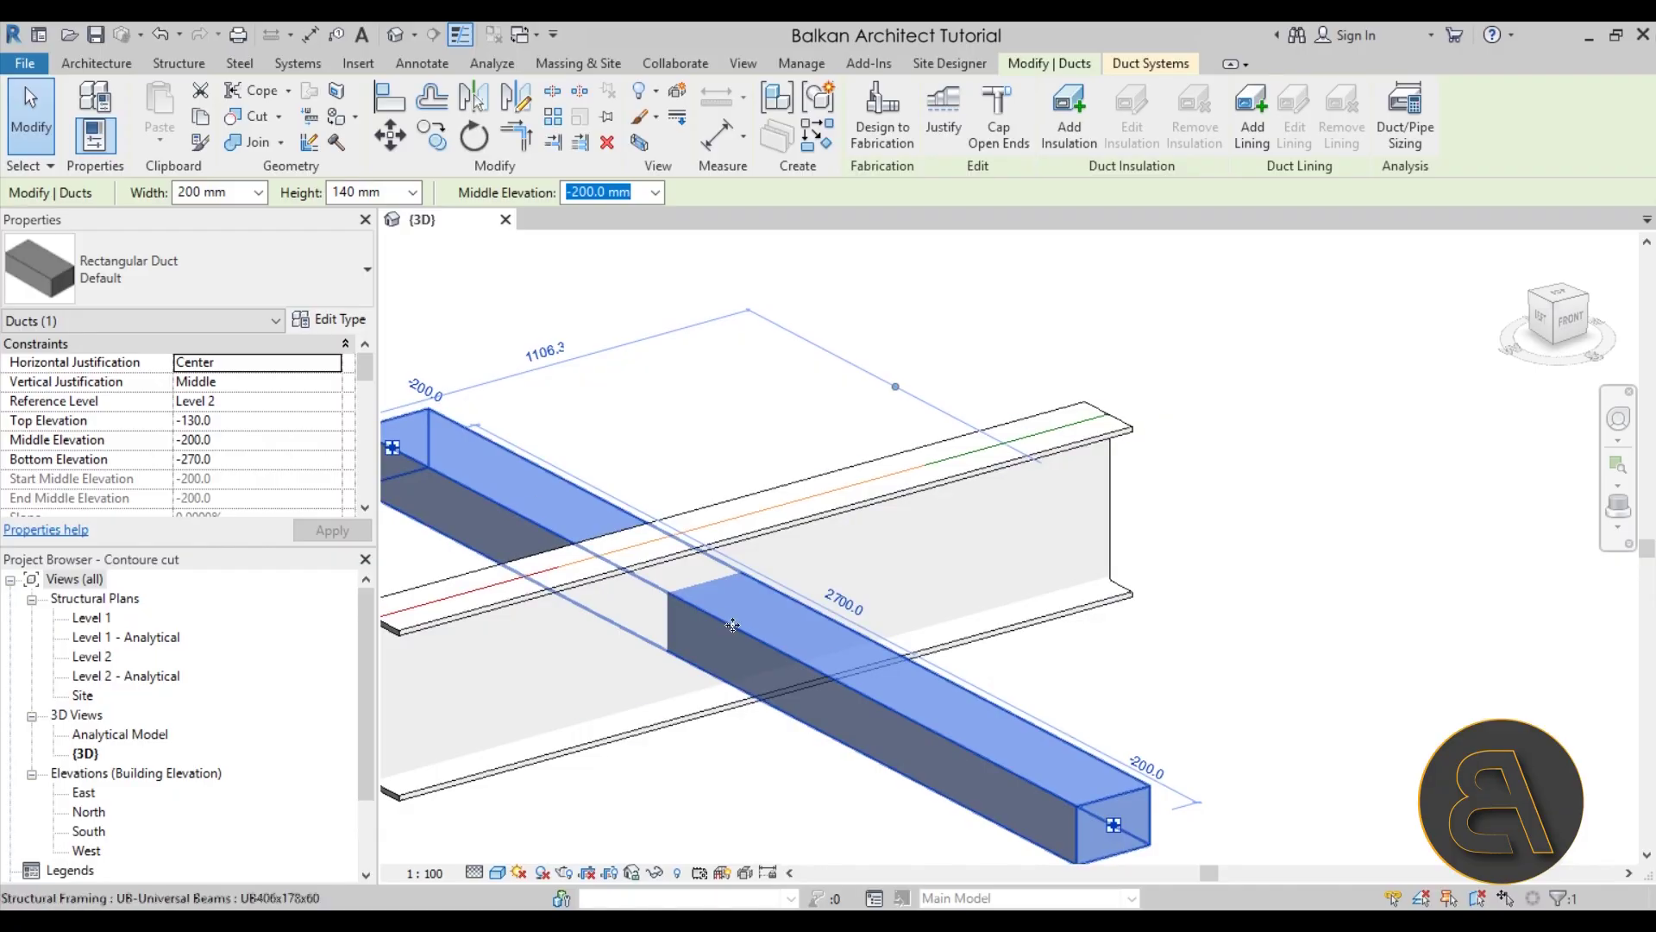
scroll(719, 611, "down", 3)
scroll(862, 603, "up", 3)
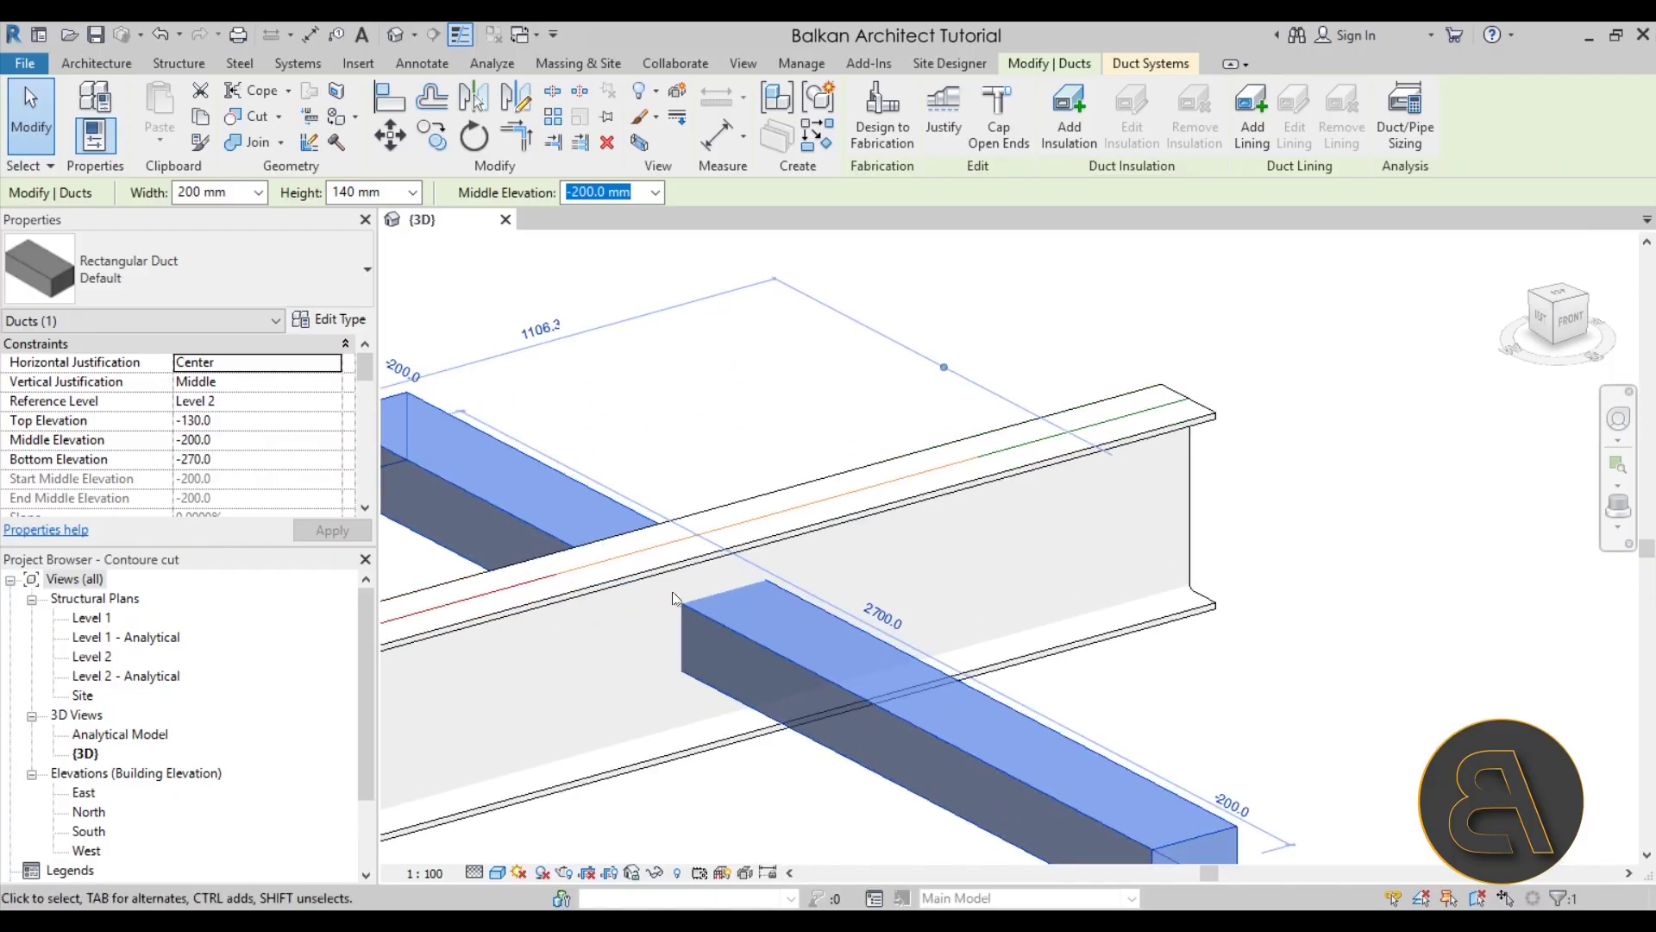
Inspect the oval duct where it passes through the web opening of the other beam
scroll(931, 600, "down", 4)
scroll(932, 600, "up", 3)
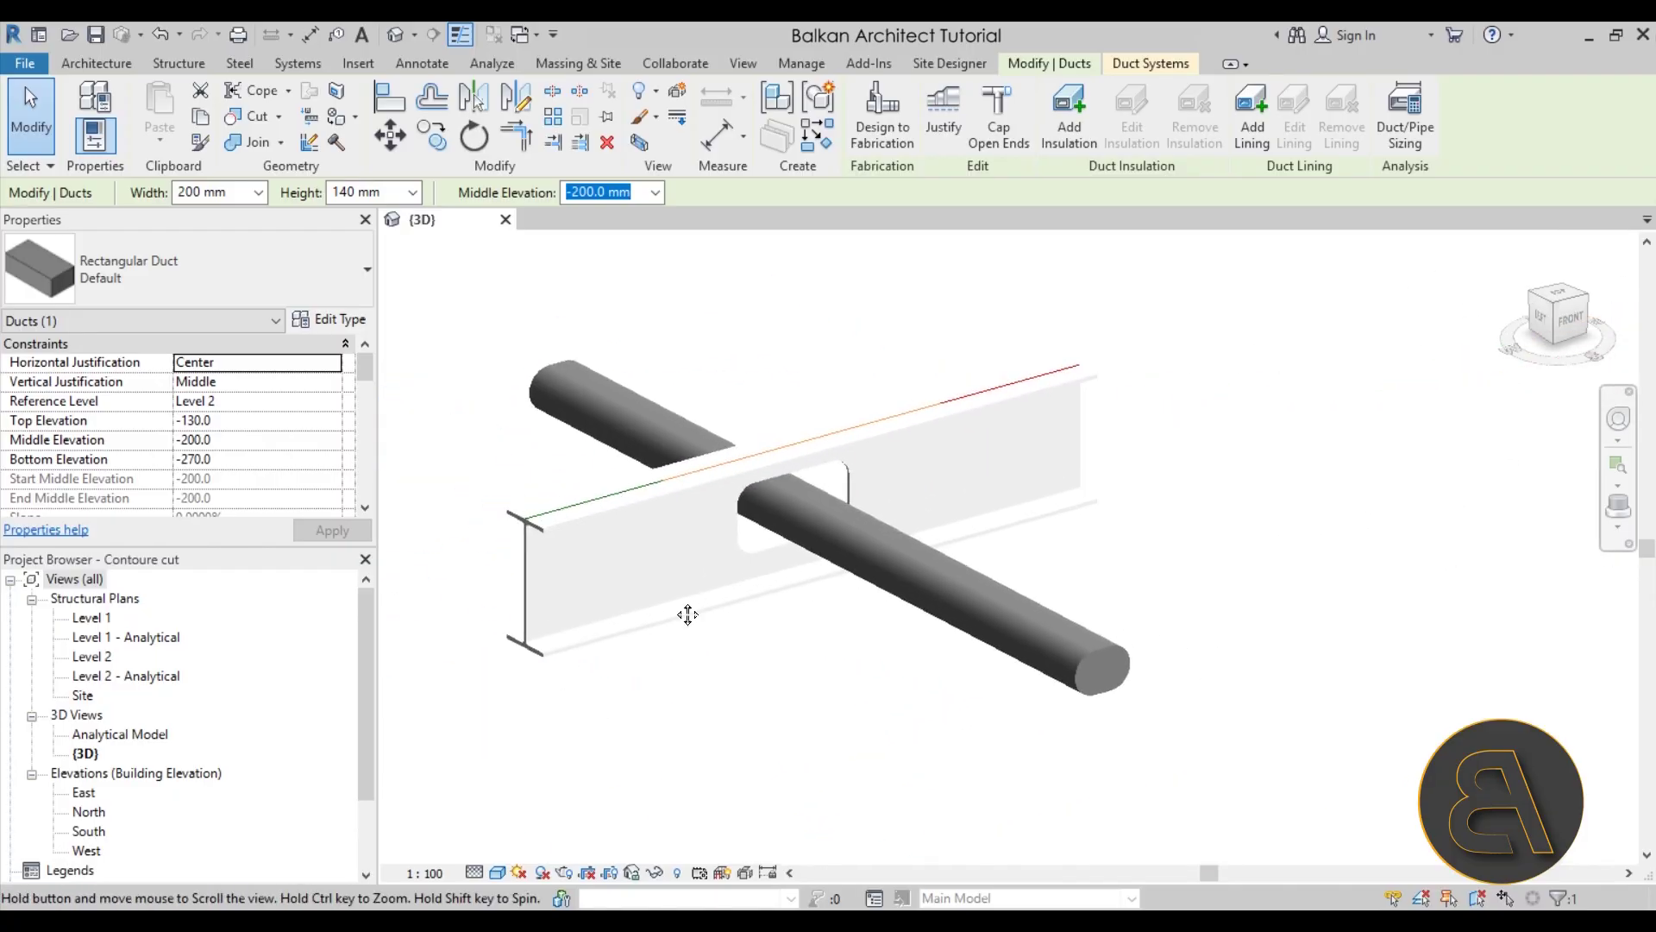
scroll(1010, 702, "up", 3)
left_click(970, 626)
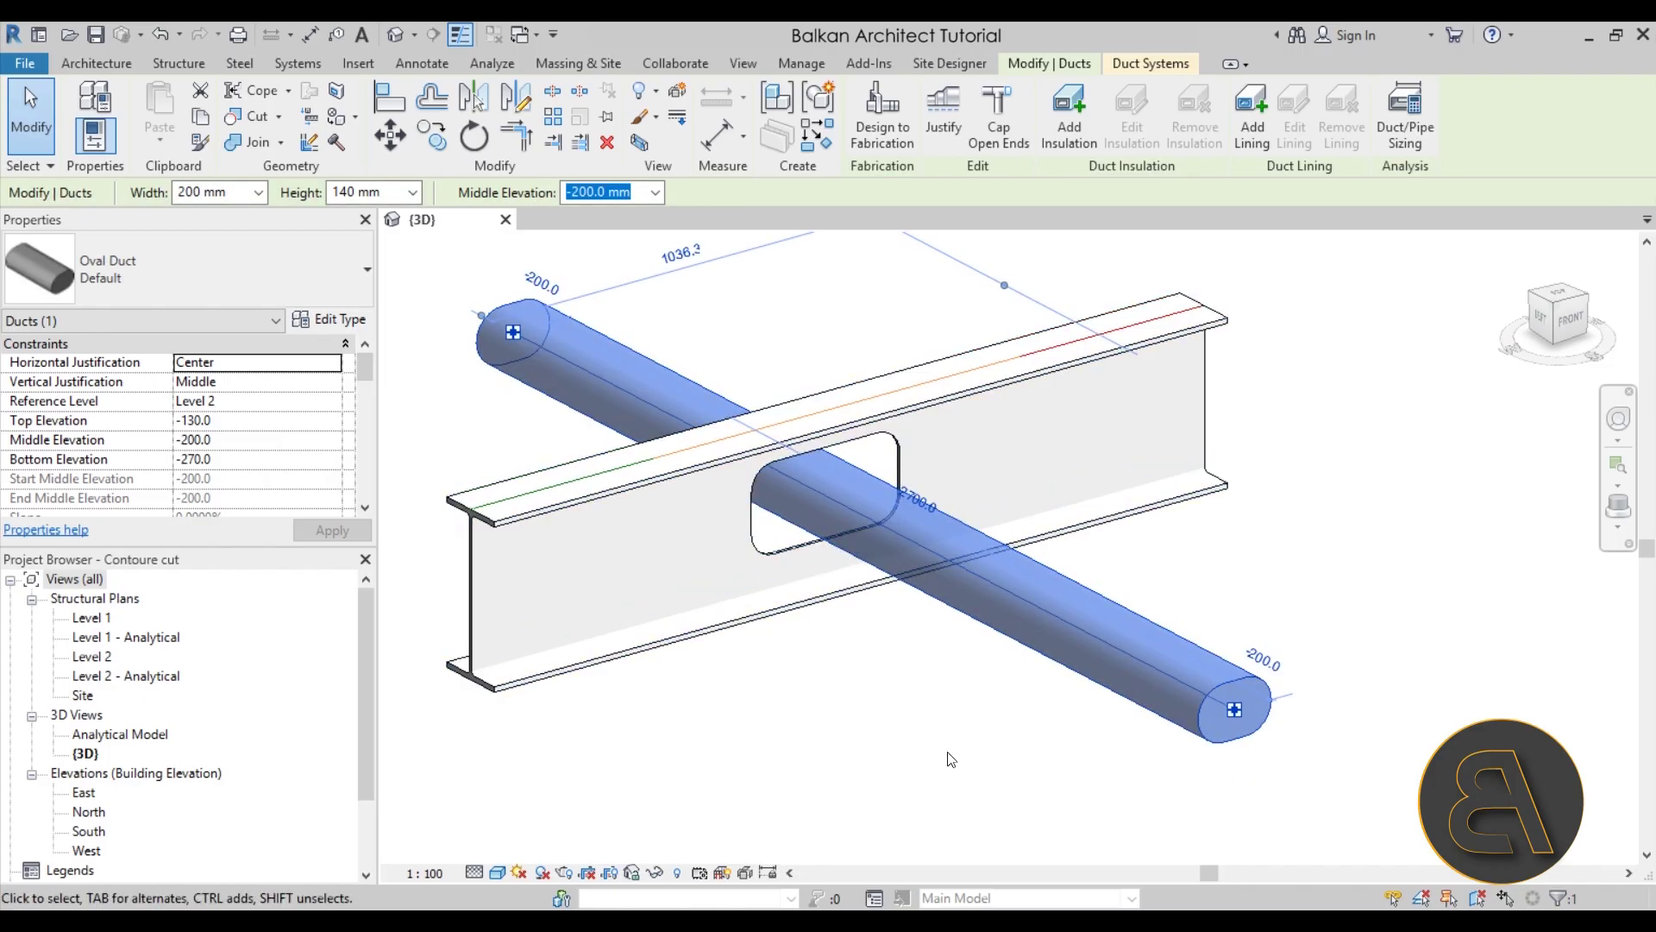
left_click(900, 742)
scroll(764, 569, "up", 1)
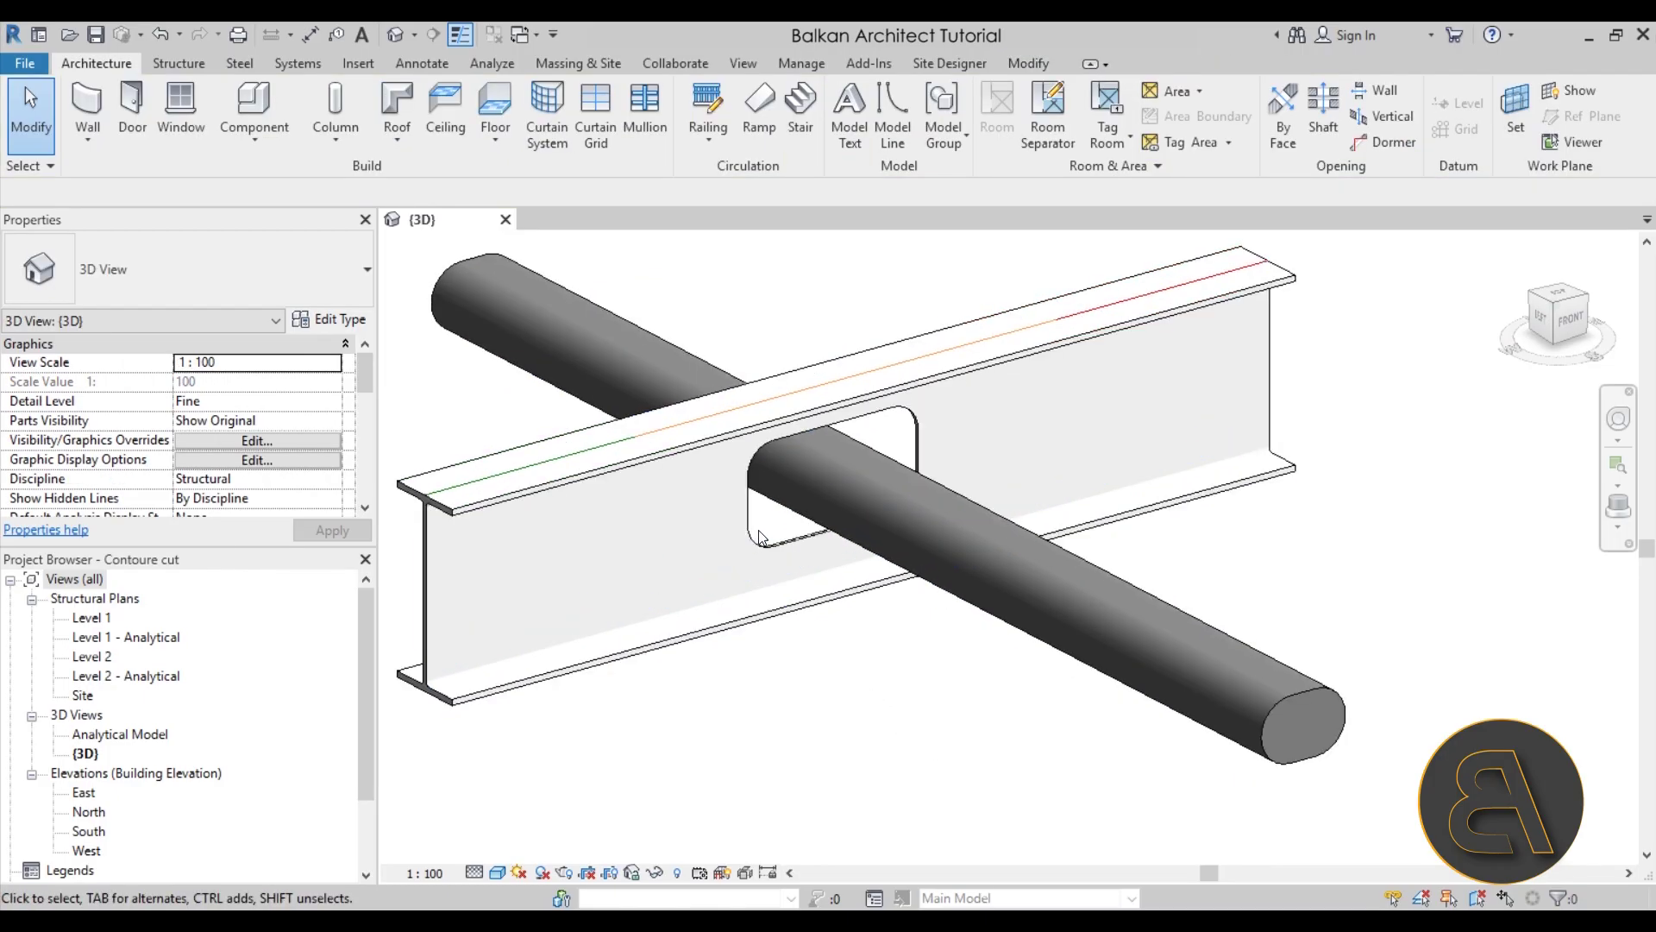
scroll(824, 479, "down", 3)
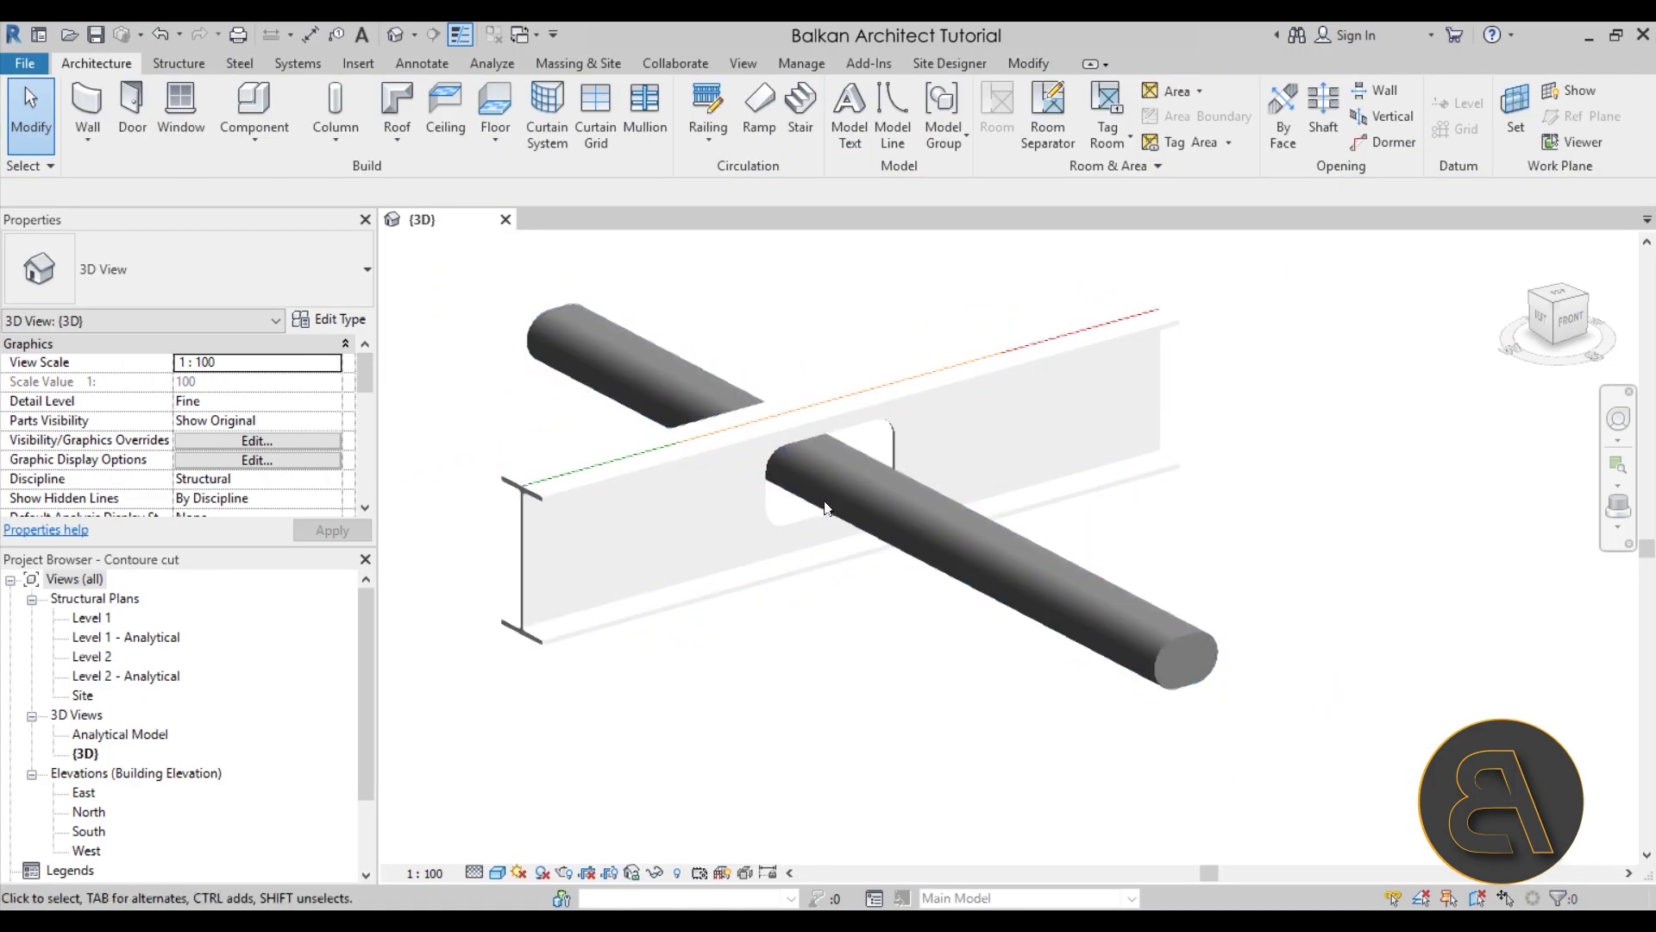
Remove the existing contour cut from the web of the beam crossed by the oval duct
middle_click_drag(884, 658, 791, 469, "shift")
left_click(1030, 811)
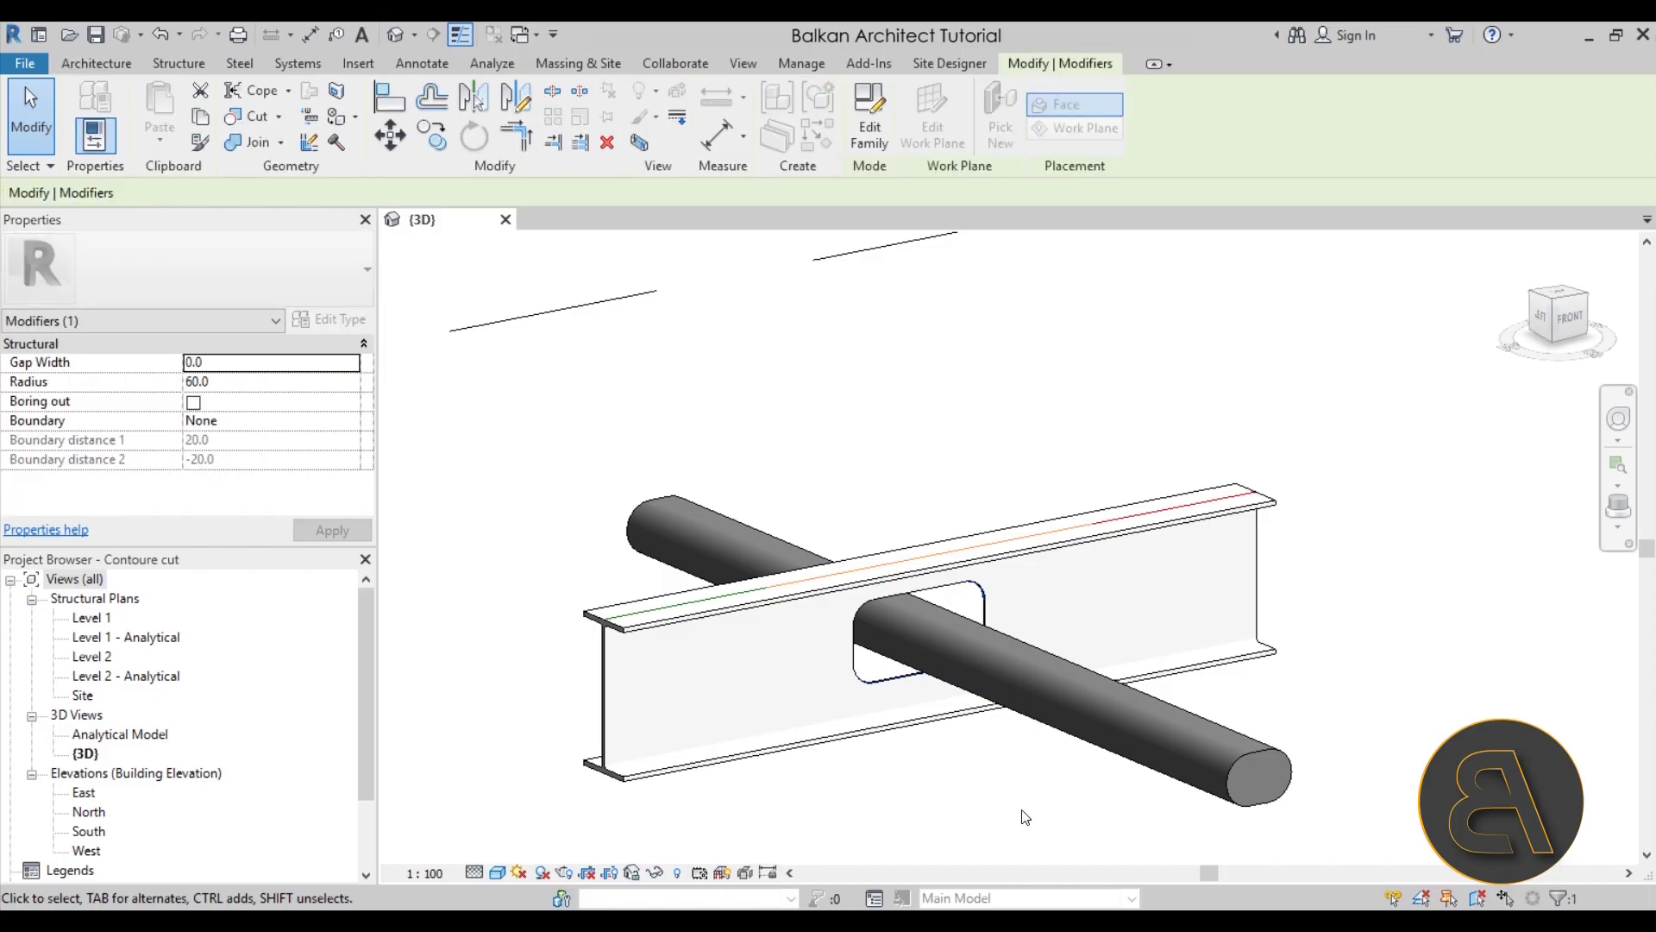
key("Escape")
left_click(936, 725)
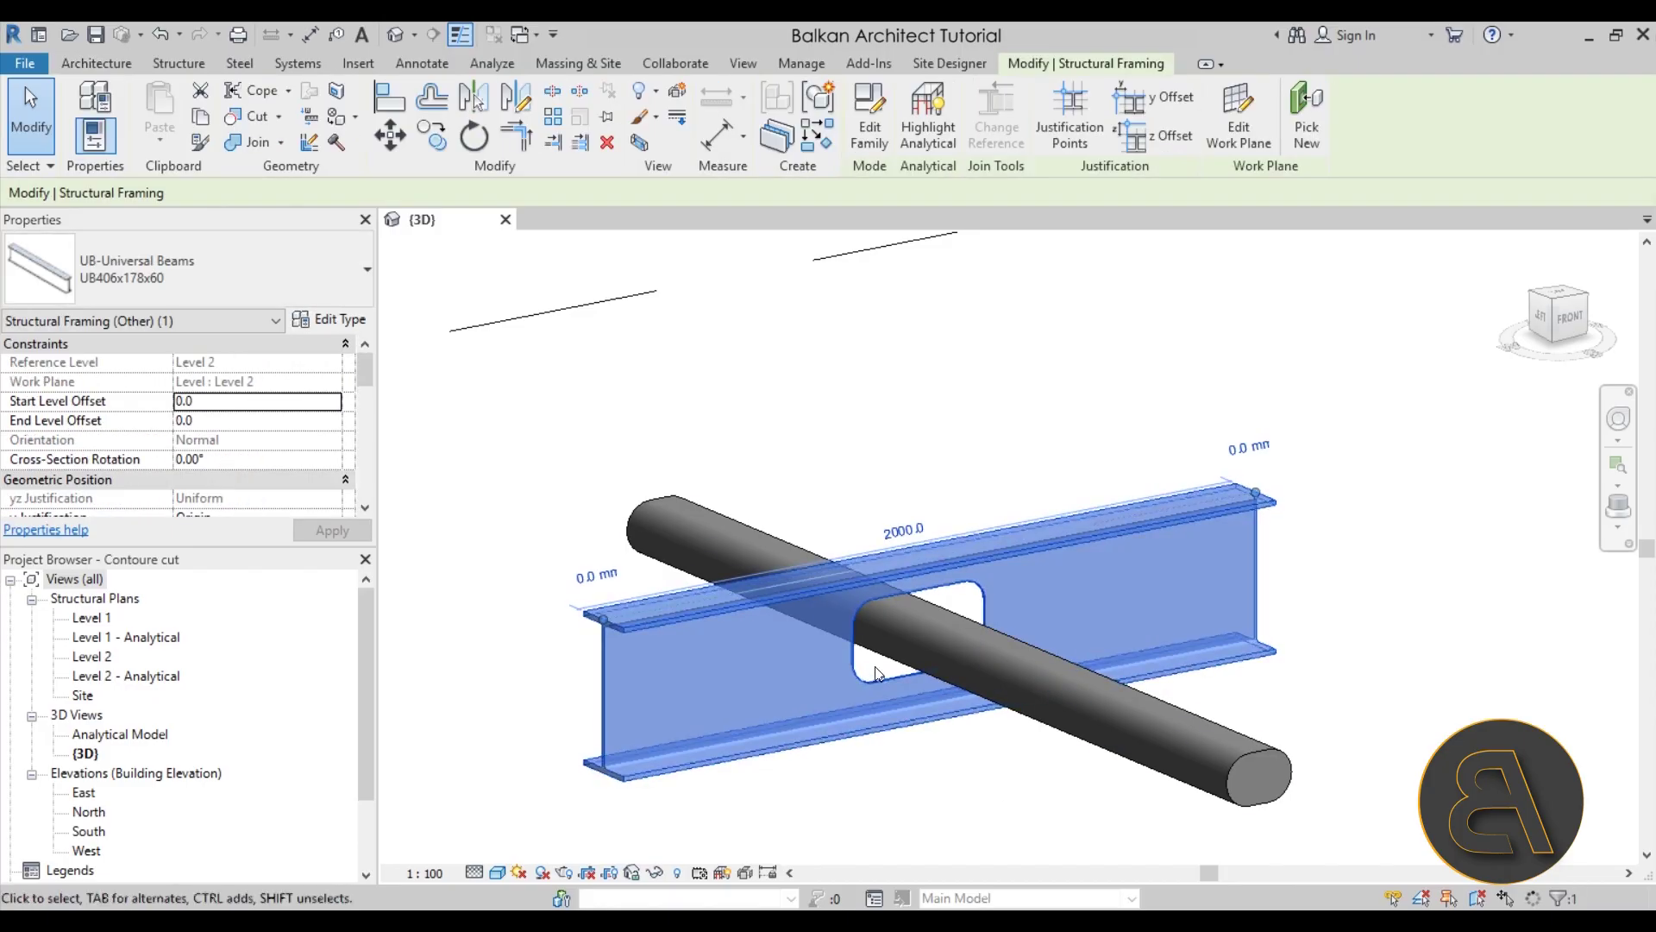
key("ctrl+z")
middle_click_drag(902, 695, 905, 640)
scroll(815, 479, "up", 2)
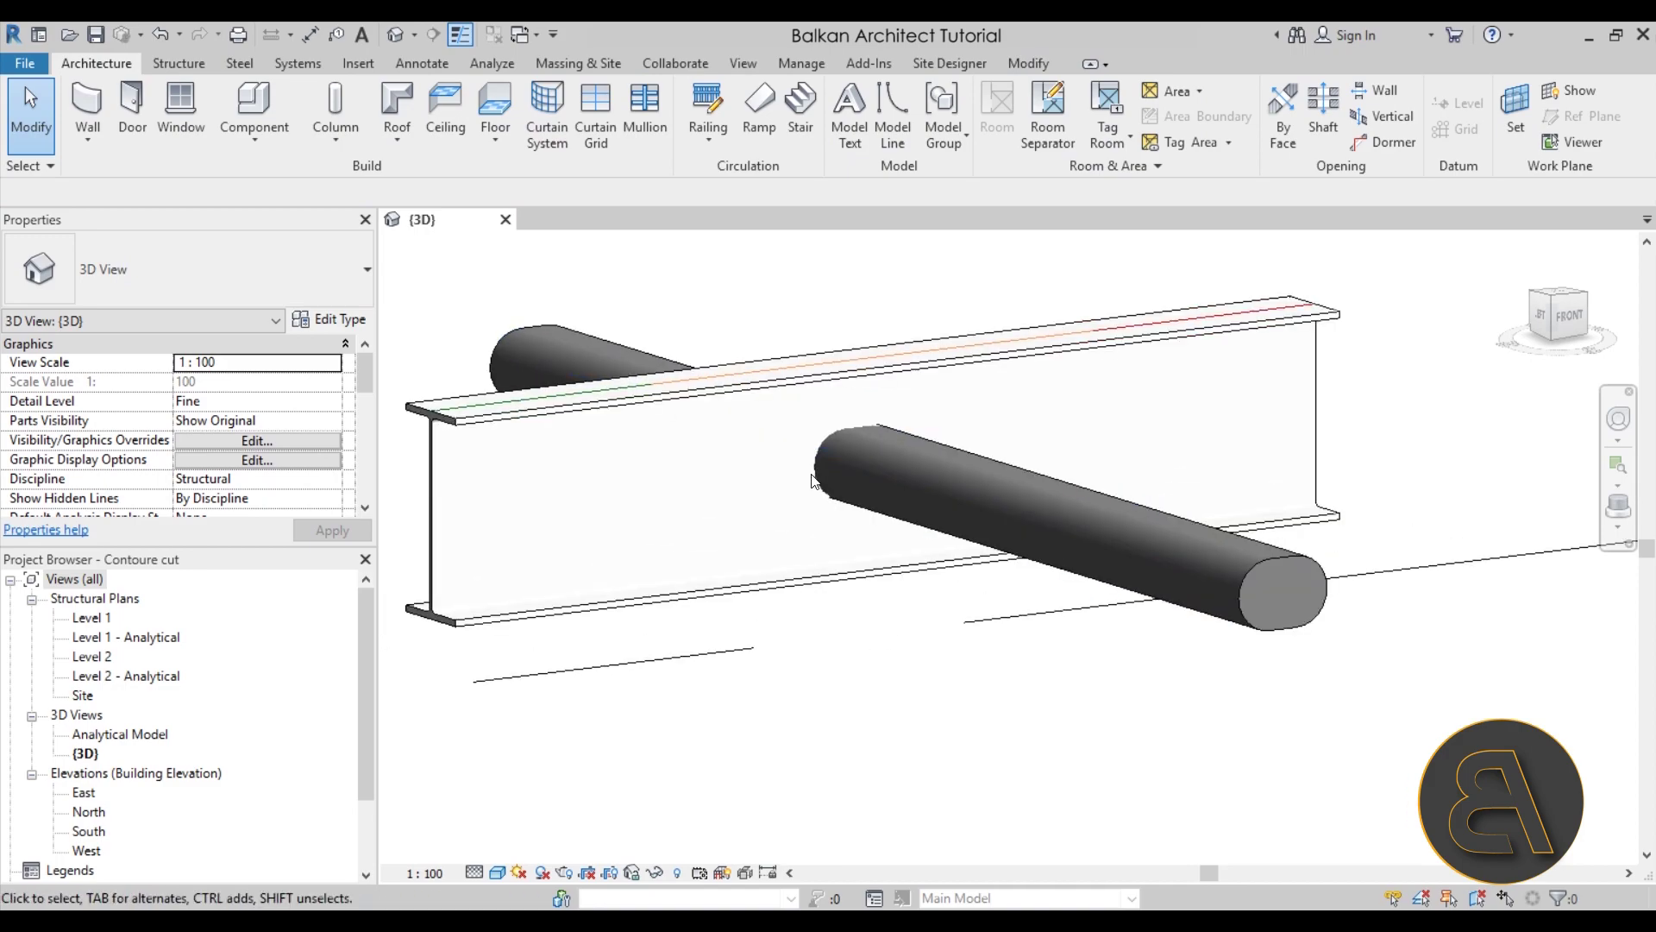
Contour-cut a rectangular opening about 440 by 240 mm with 50 mm corner radii in the beam web around the oval duct
left_click(242, 65)
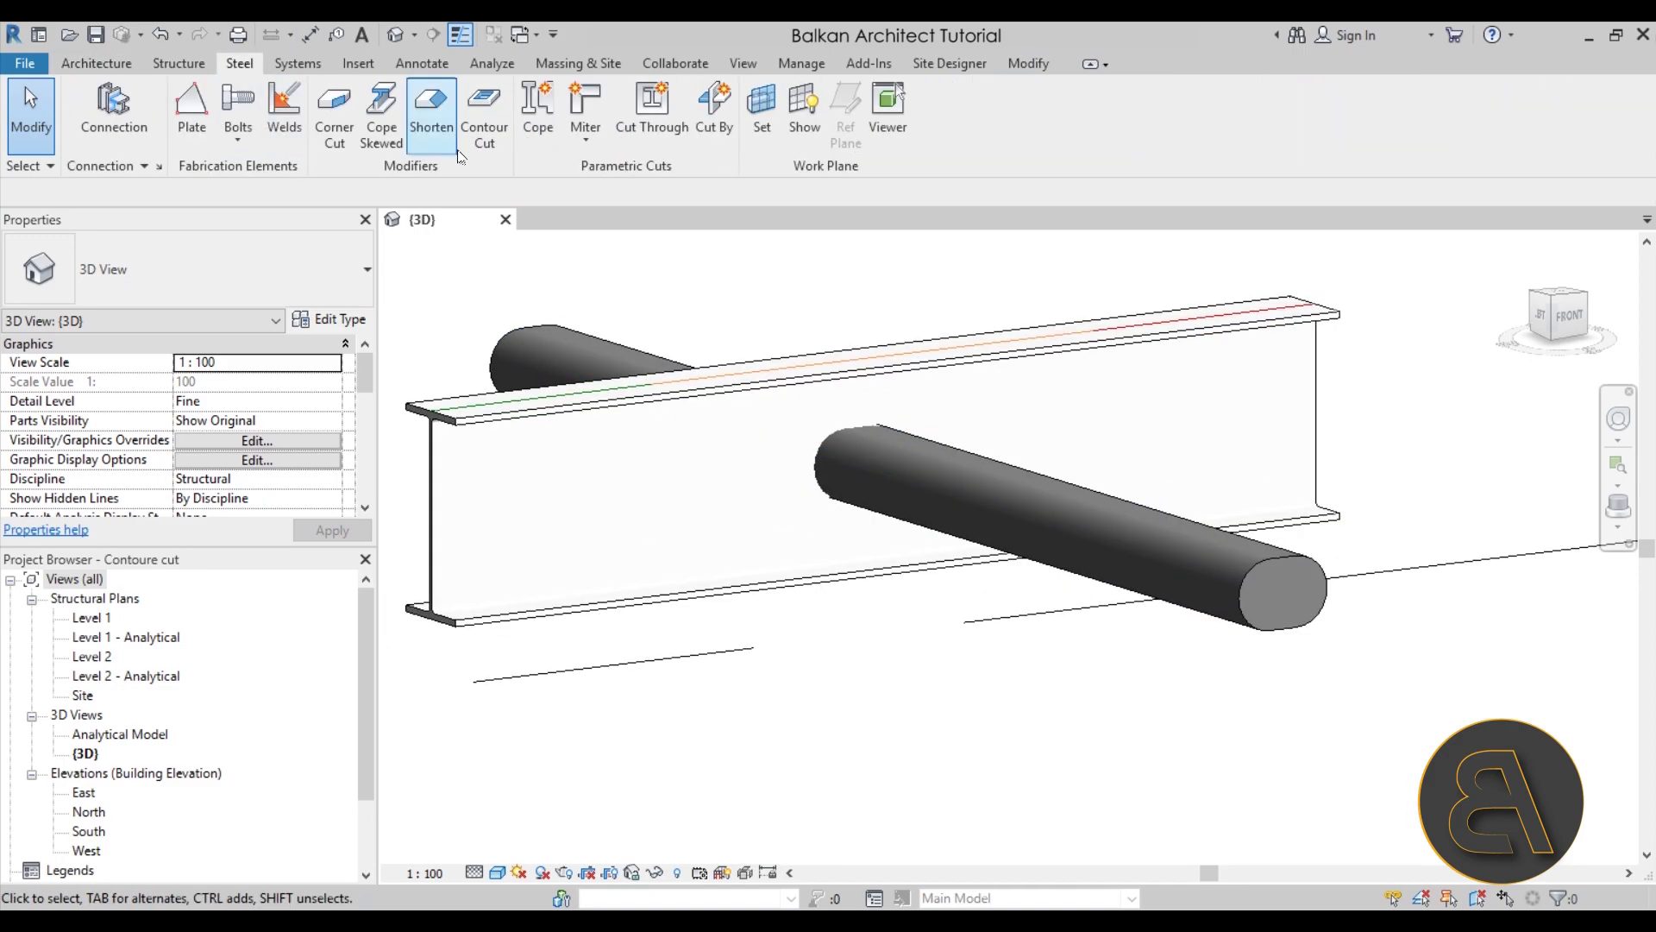
left_click(488, 131)
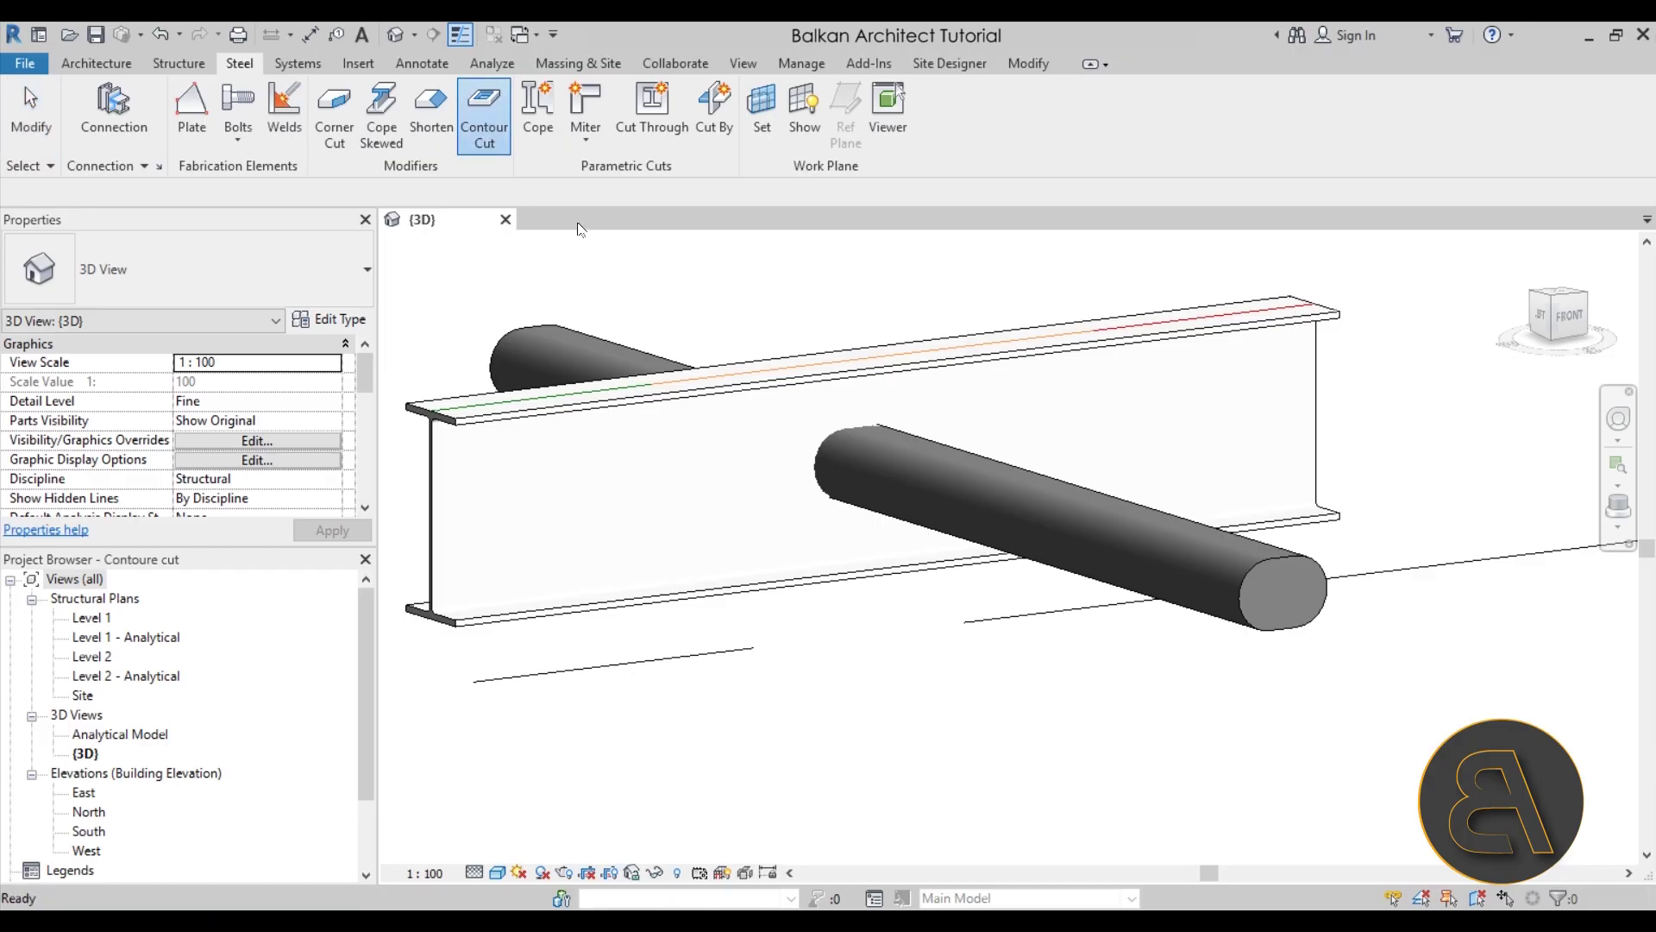
left_click(436, 485)
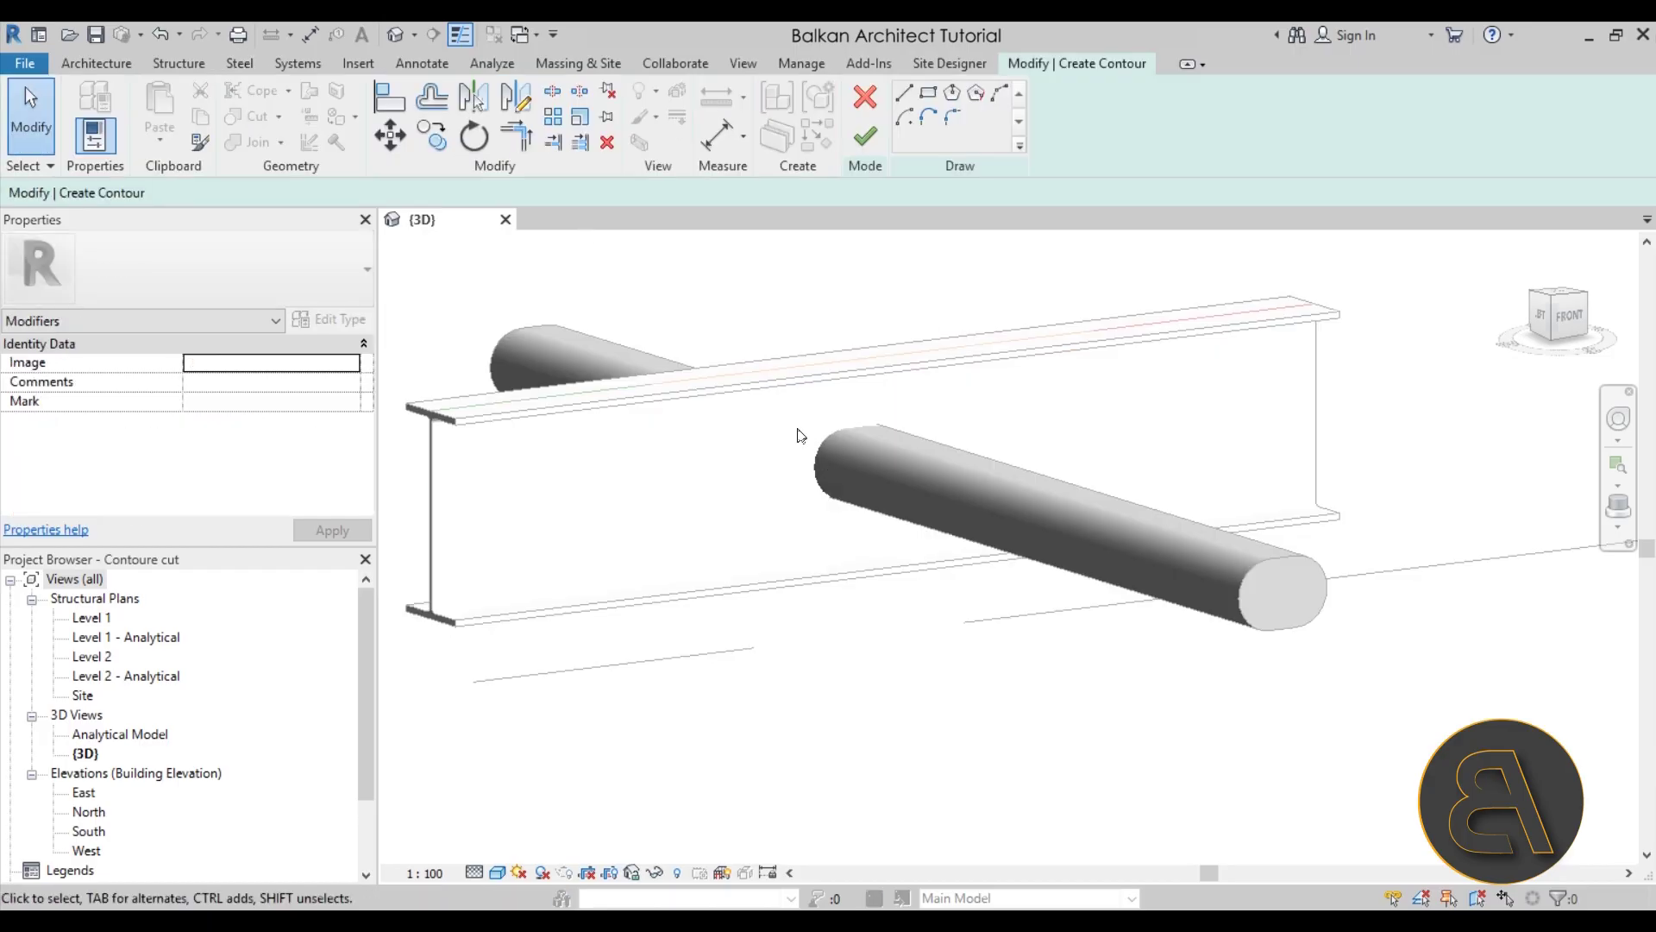
left_click(926, 92)
left_click(104, 195)
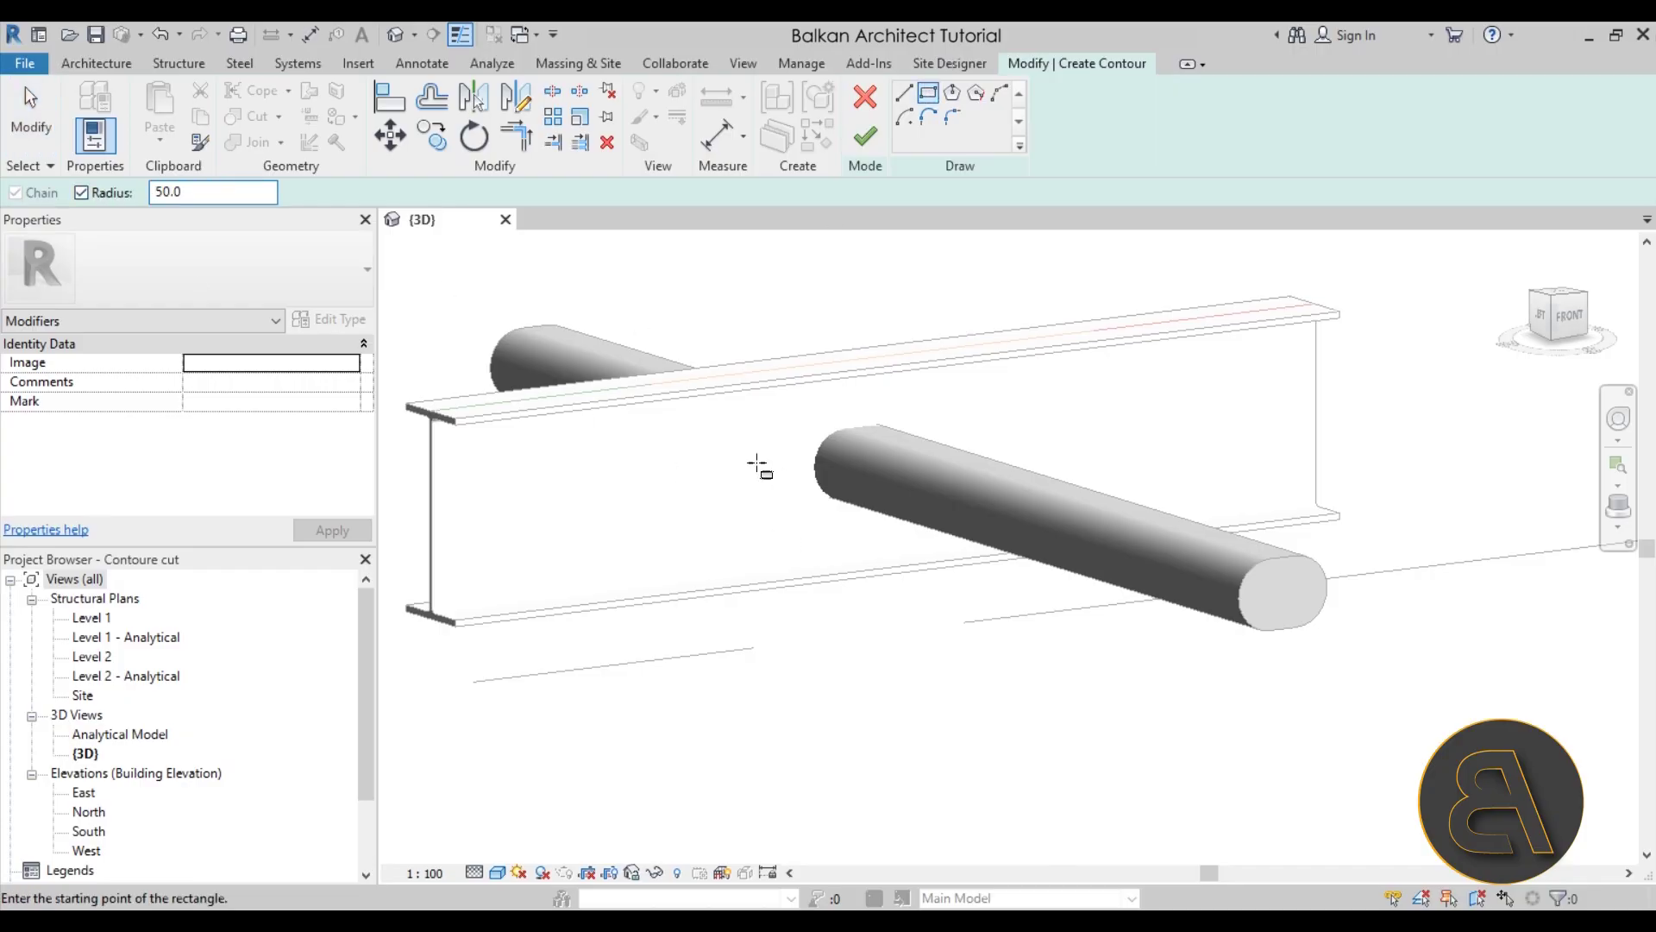
left_click(965, 521)
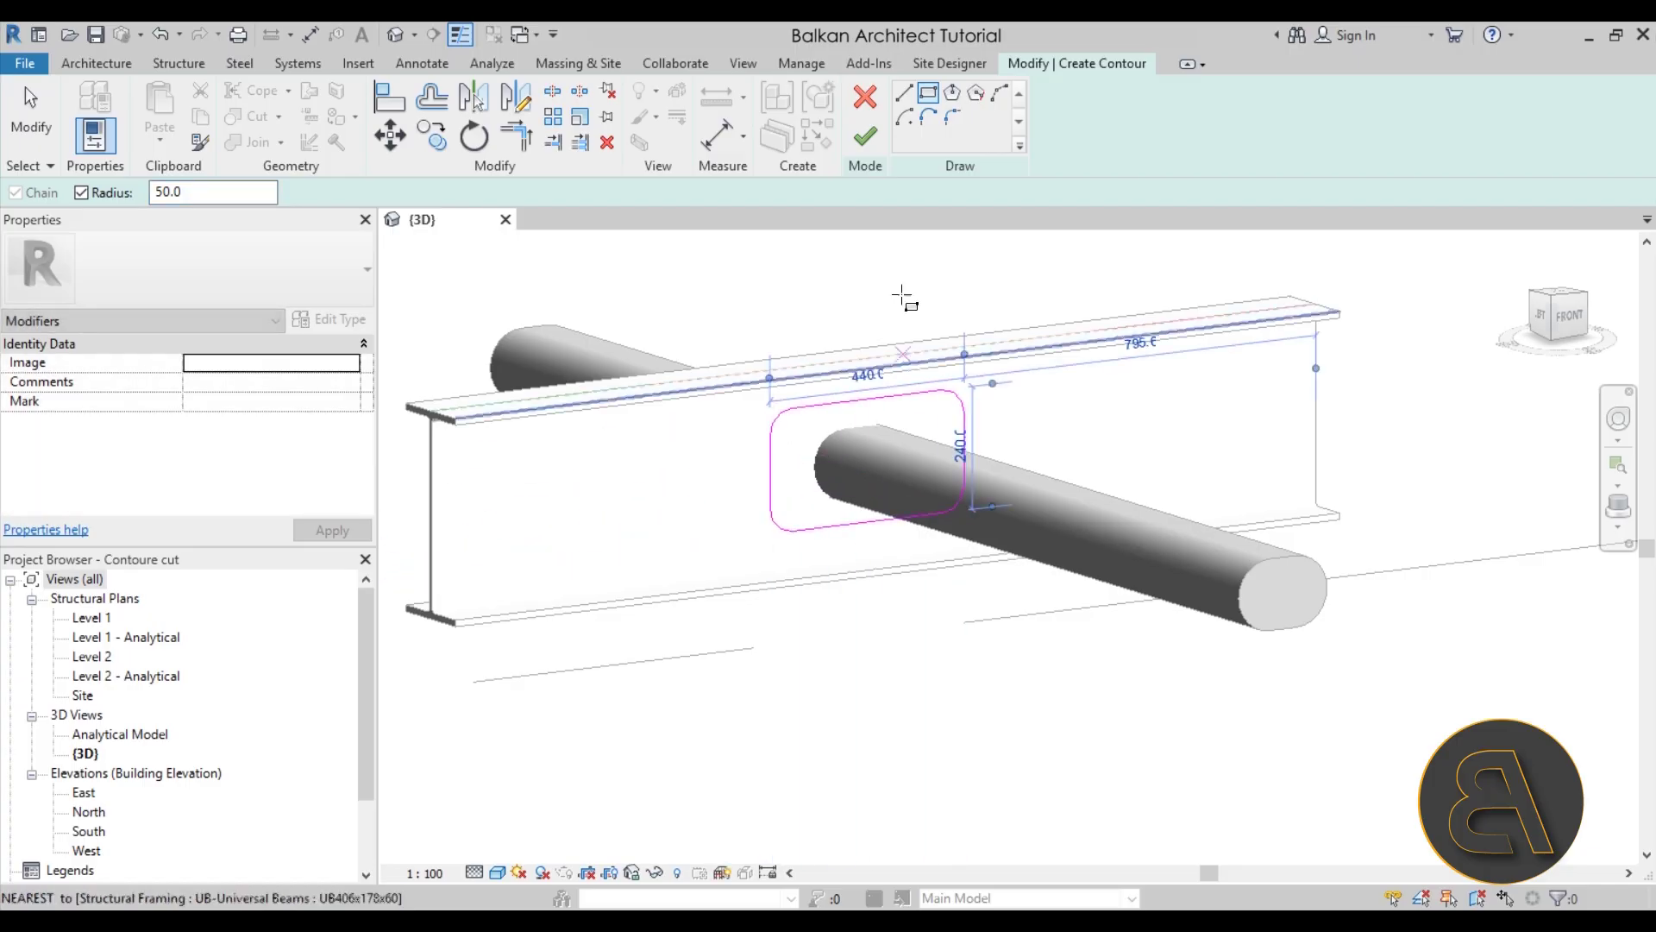
left_click(865, 137)
Examine the new web opening around the oval duct from several angles and compare it with the uncut beam
left_click(1068, 630)
middle_click_drag(935, 647, 865, 599, "shift")
left_click(777, 457)
middle_click_drag(798, 455, 861, 632, "shift")
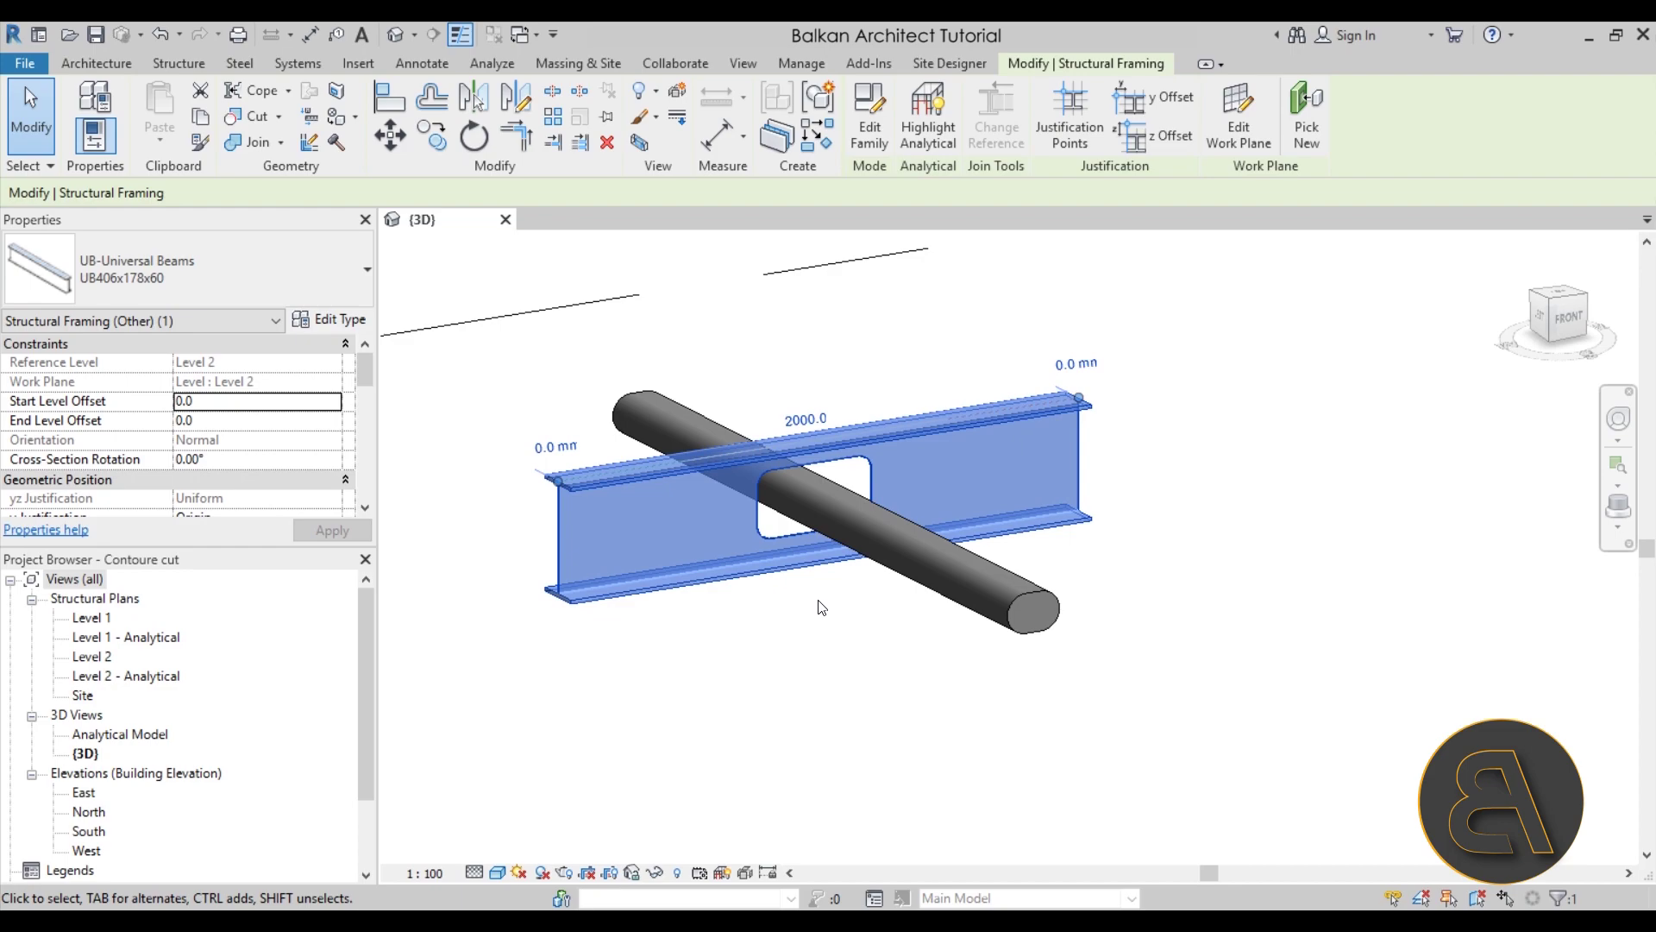
left_click(815, 607)
middle_click_drag(815, 607, 1088, 569, "shift")
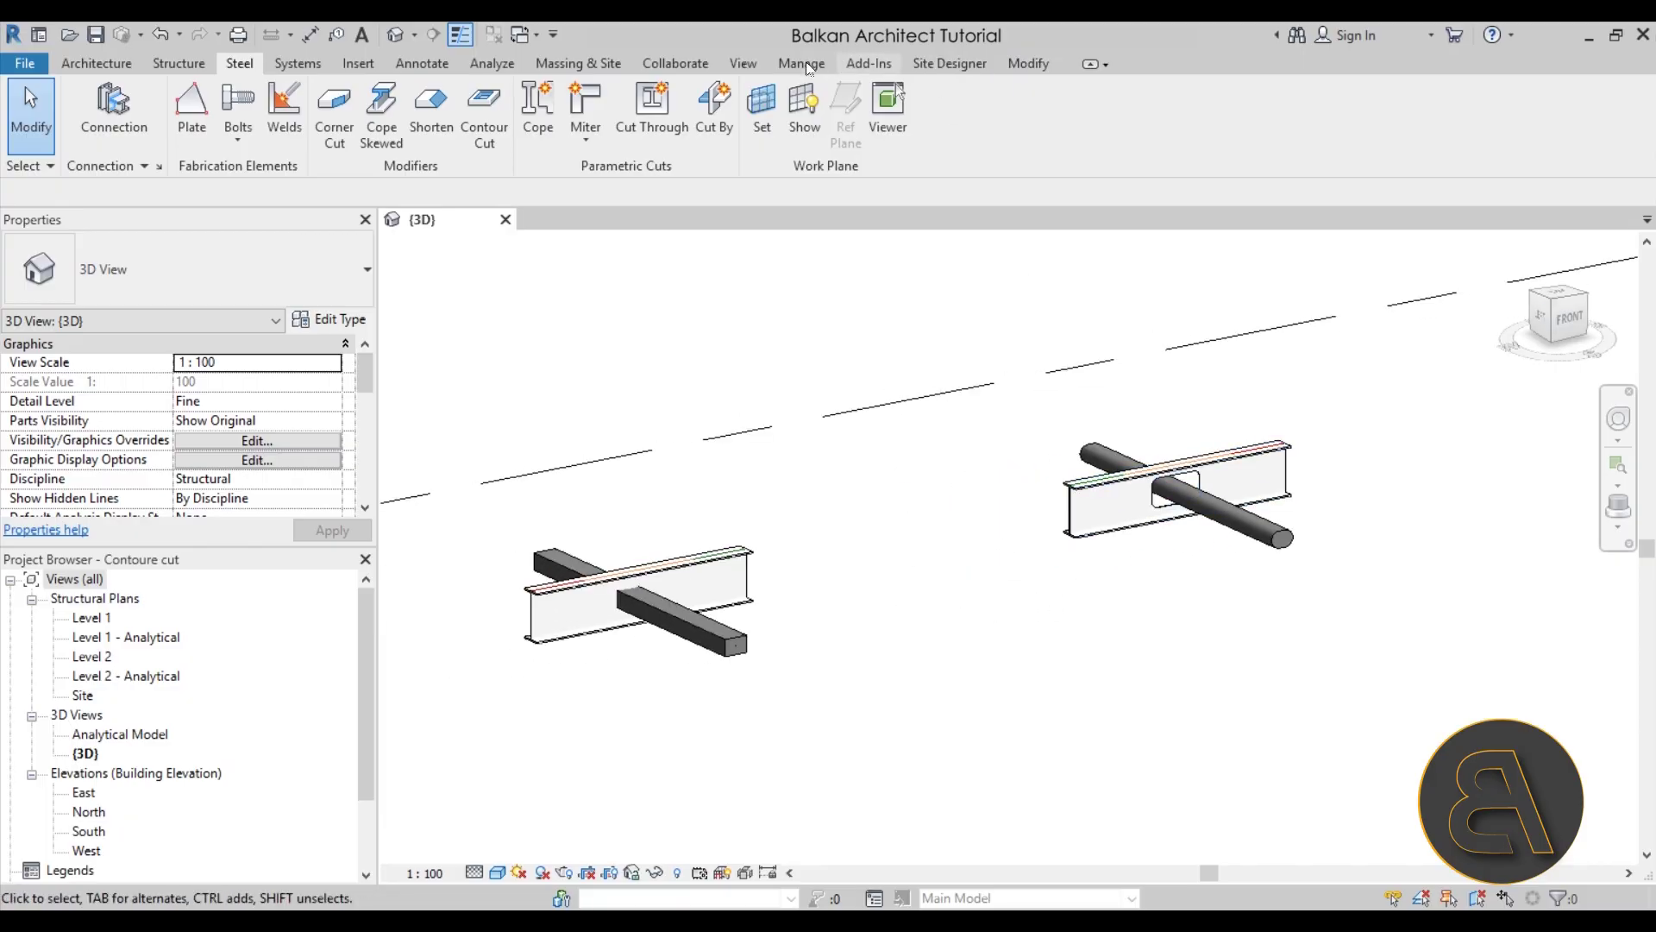
Run an interference check between Ducts and Structural Framing, both from the current project
left_click(678, 63)
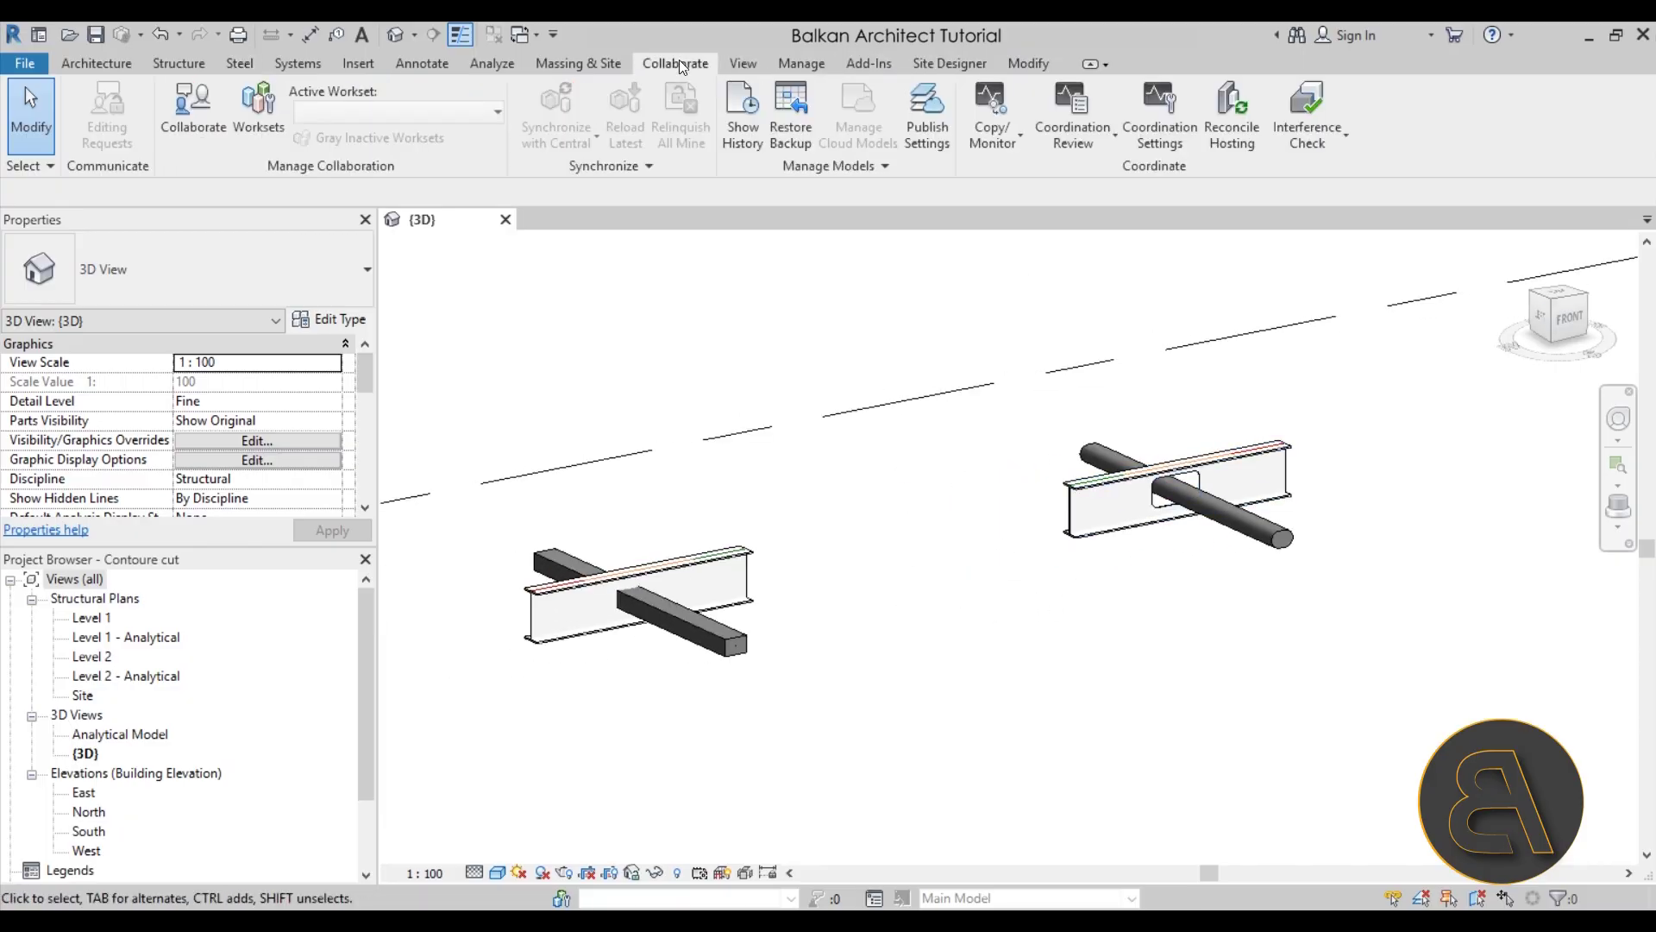
left_click(1304, 142)
left_click(1372, 174)
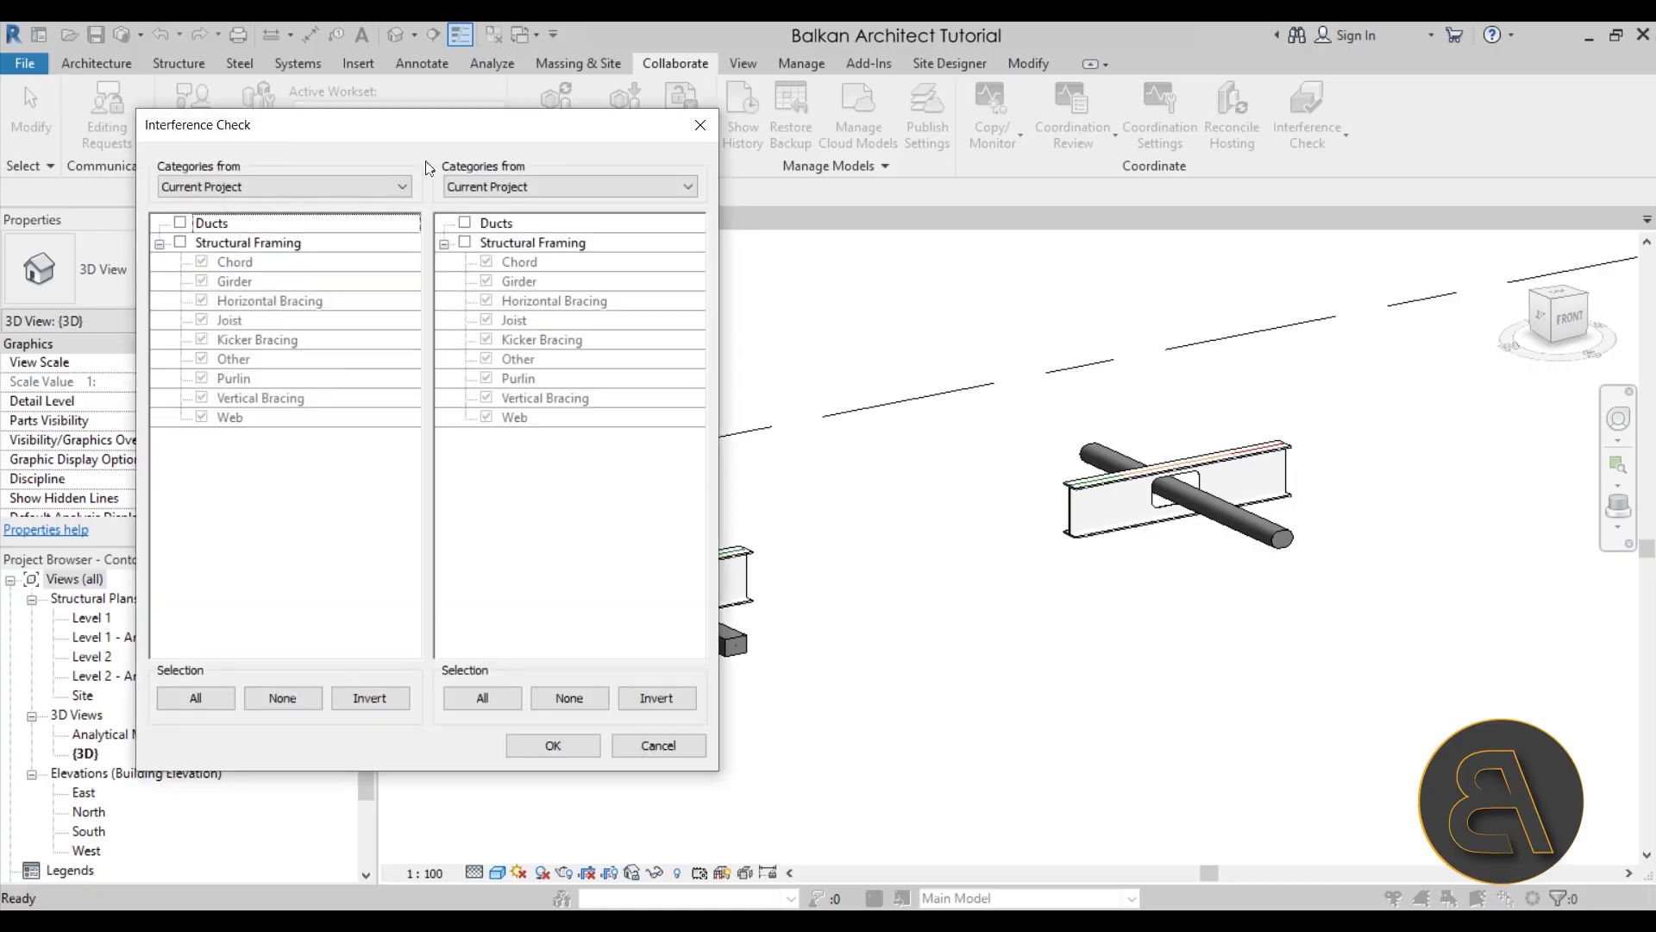
left_click_drag(467, 132, 412, 122)
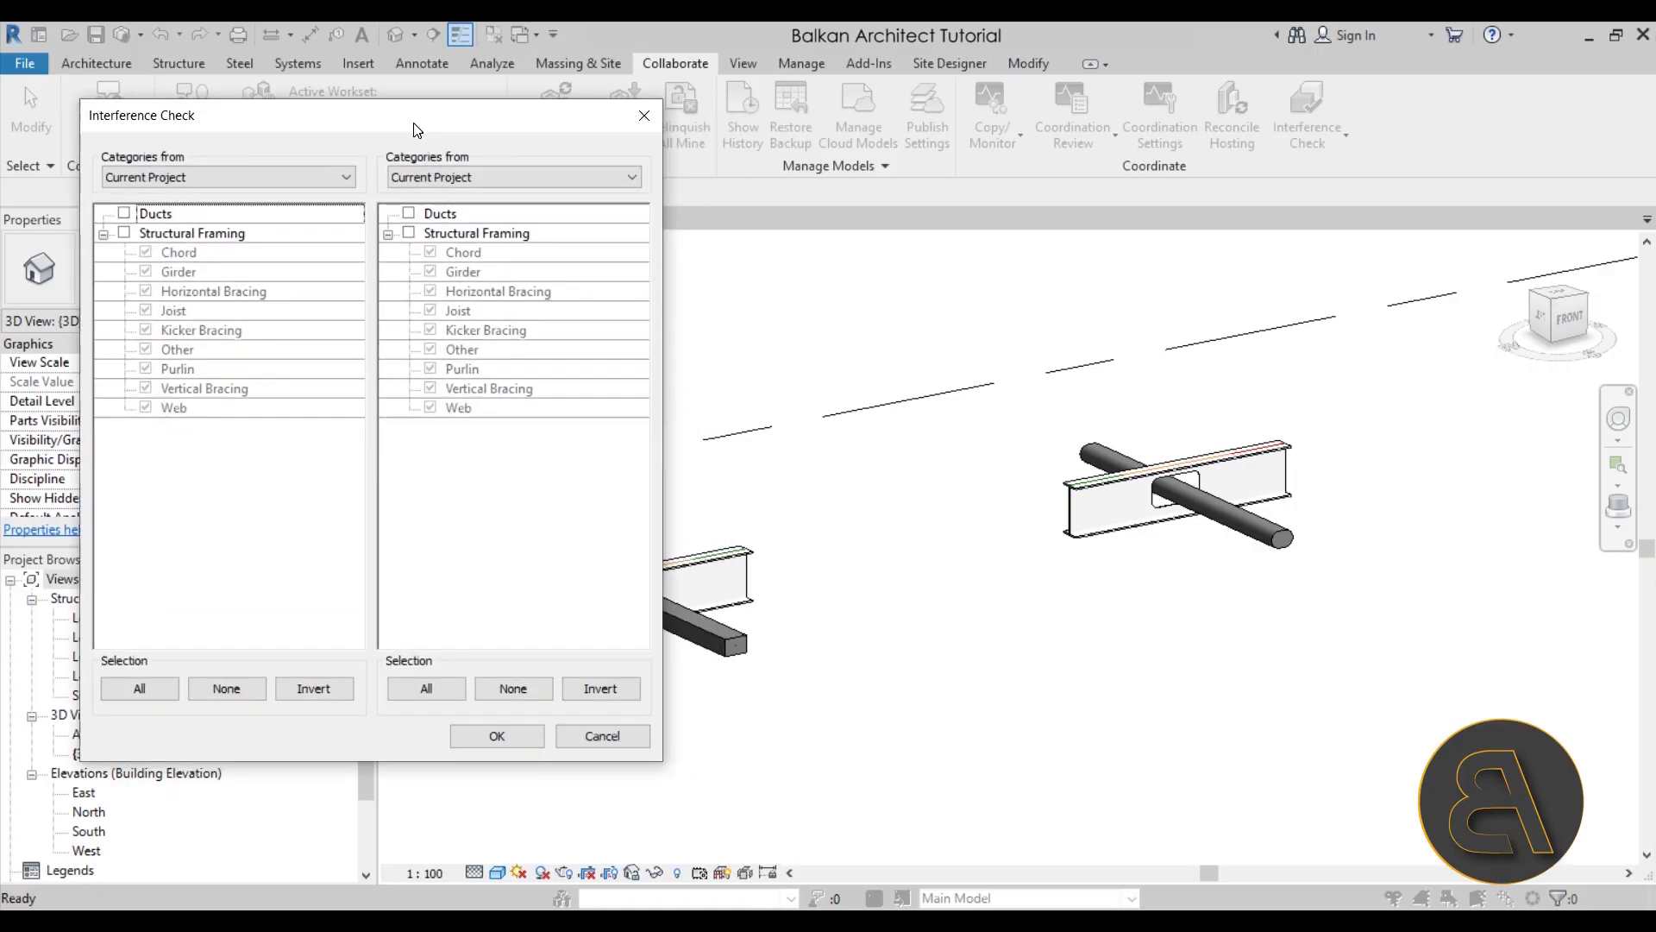
left_click(126, 213)
left_click(410, 234)
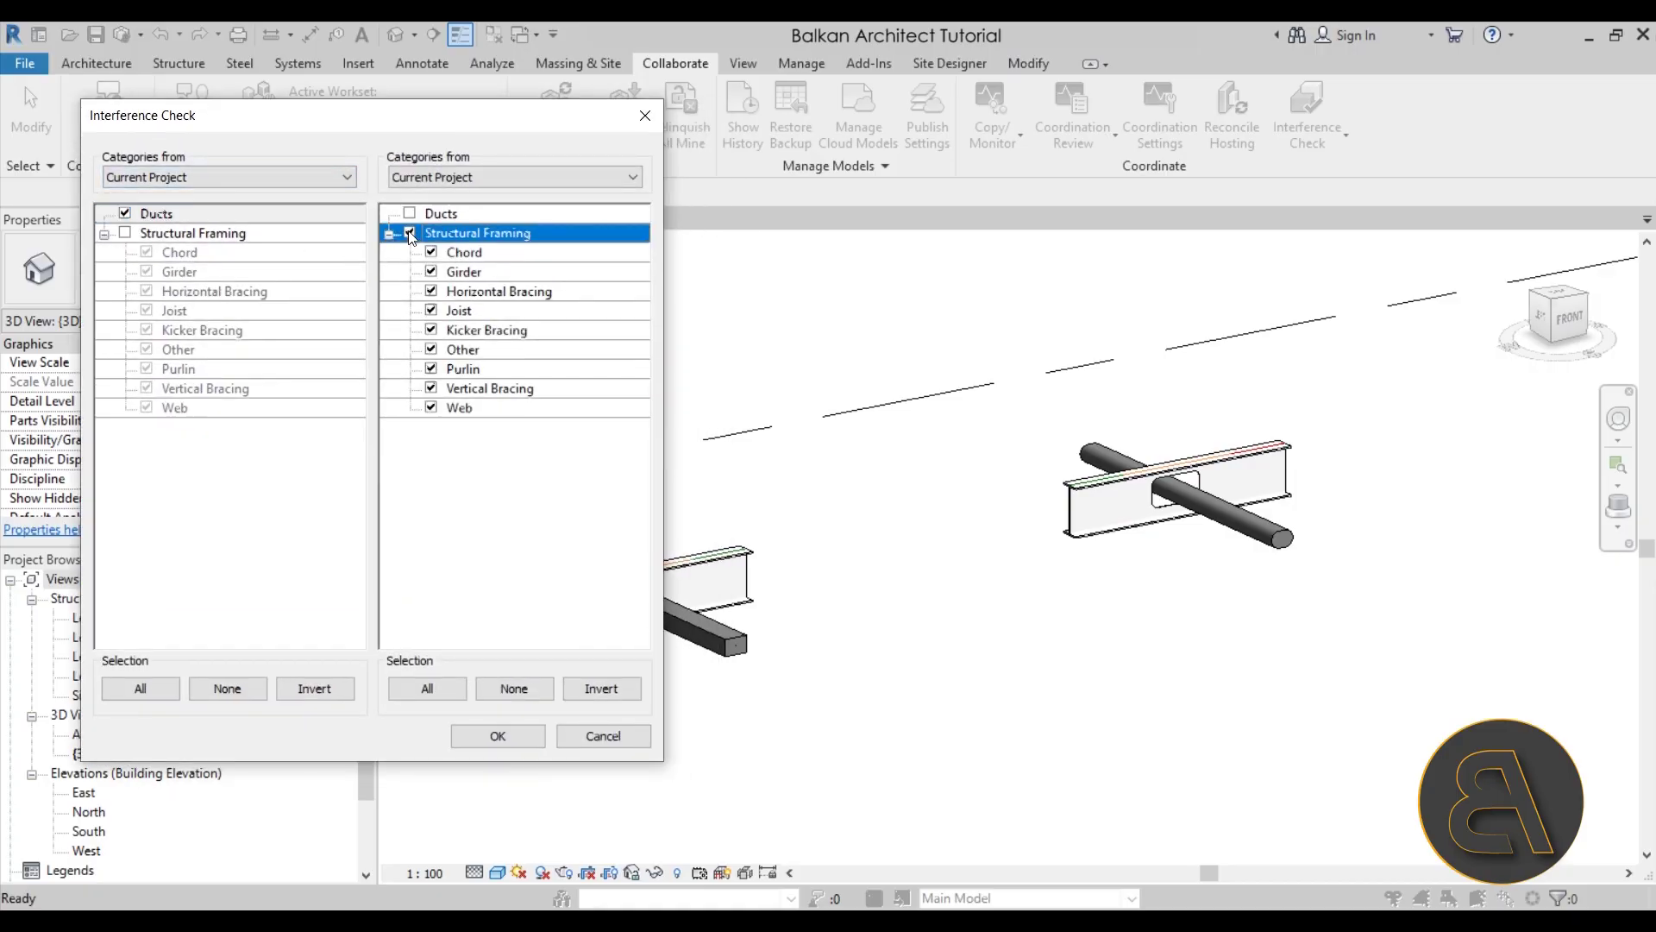
left_click(483, 741)
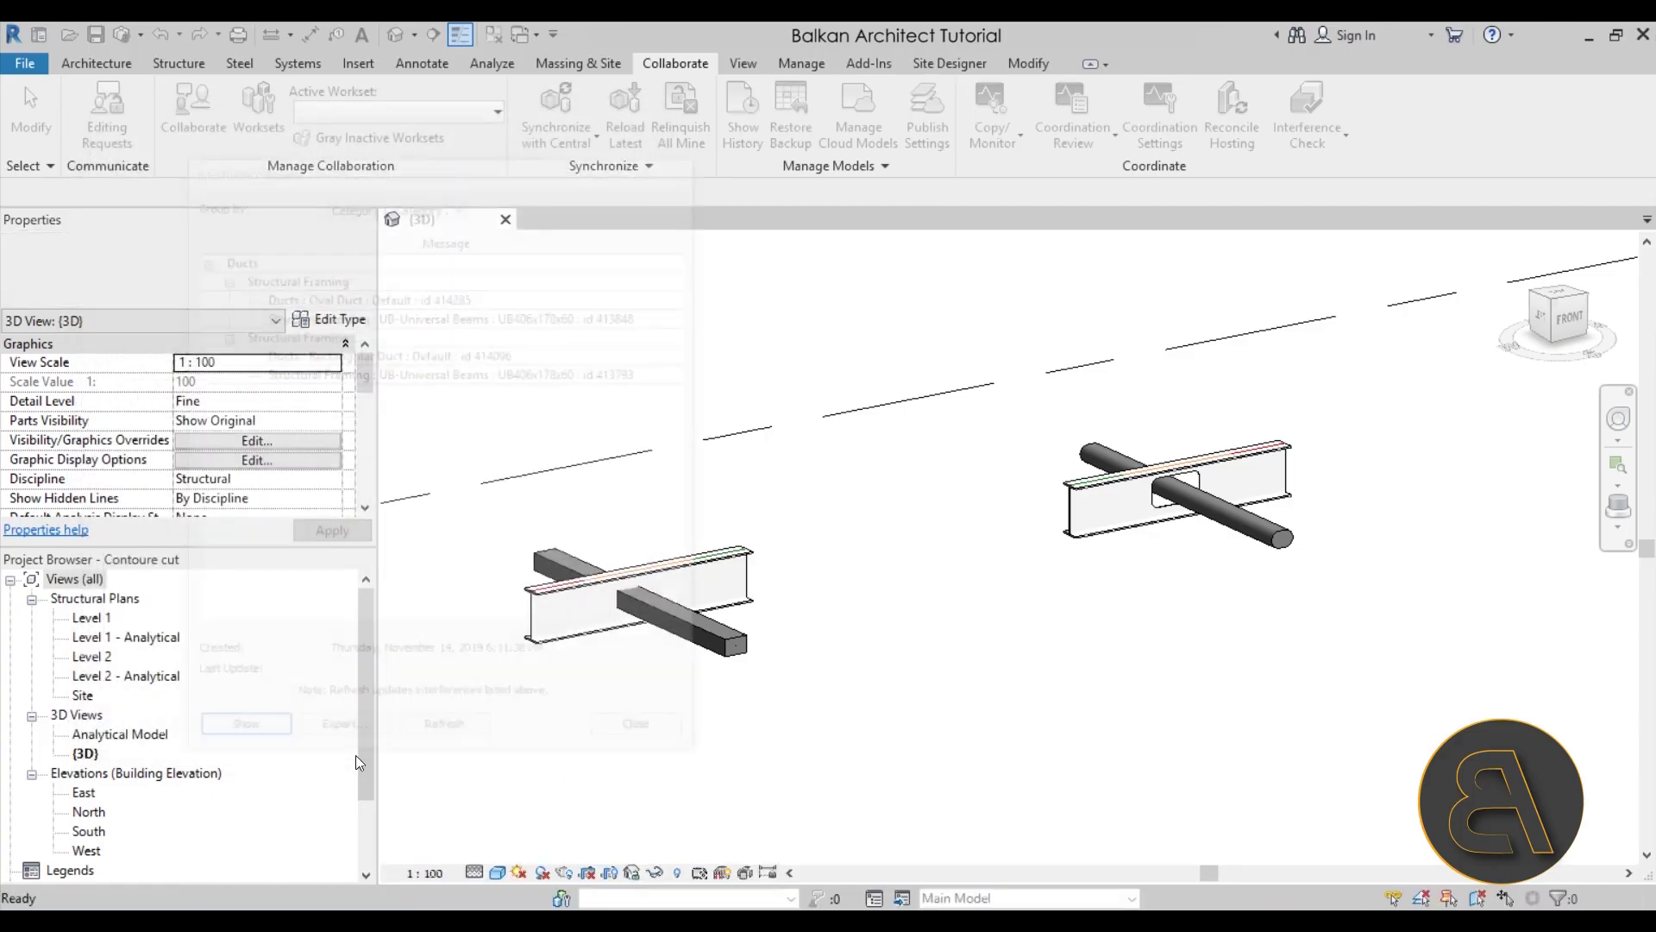
Move and shrink the interference report, and highlight the oval duct clash and each of its elements in the model
left_click_drag(475, 176, 326, 100)
left_click_drag(552, 669, 489, 525)
left_click(140, 201)
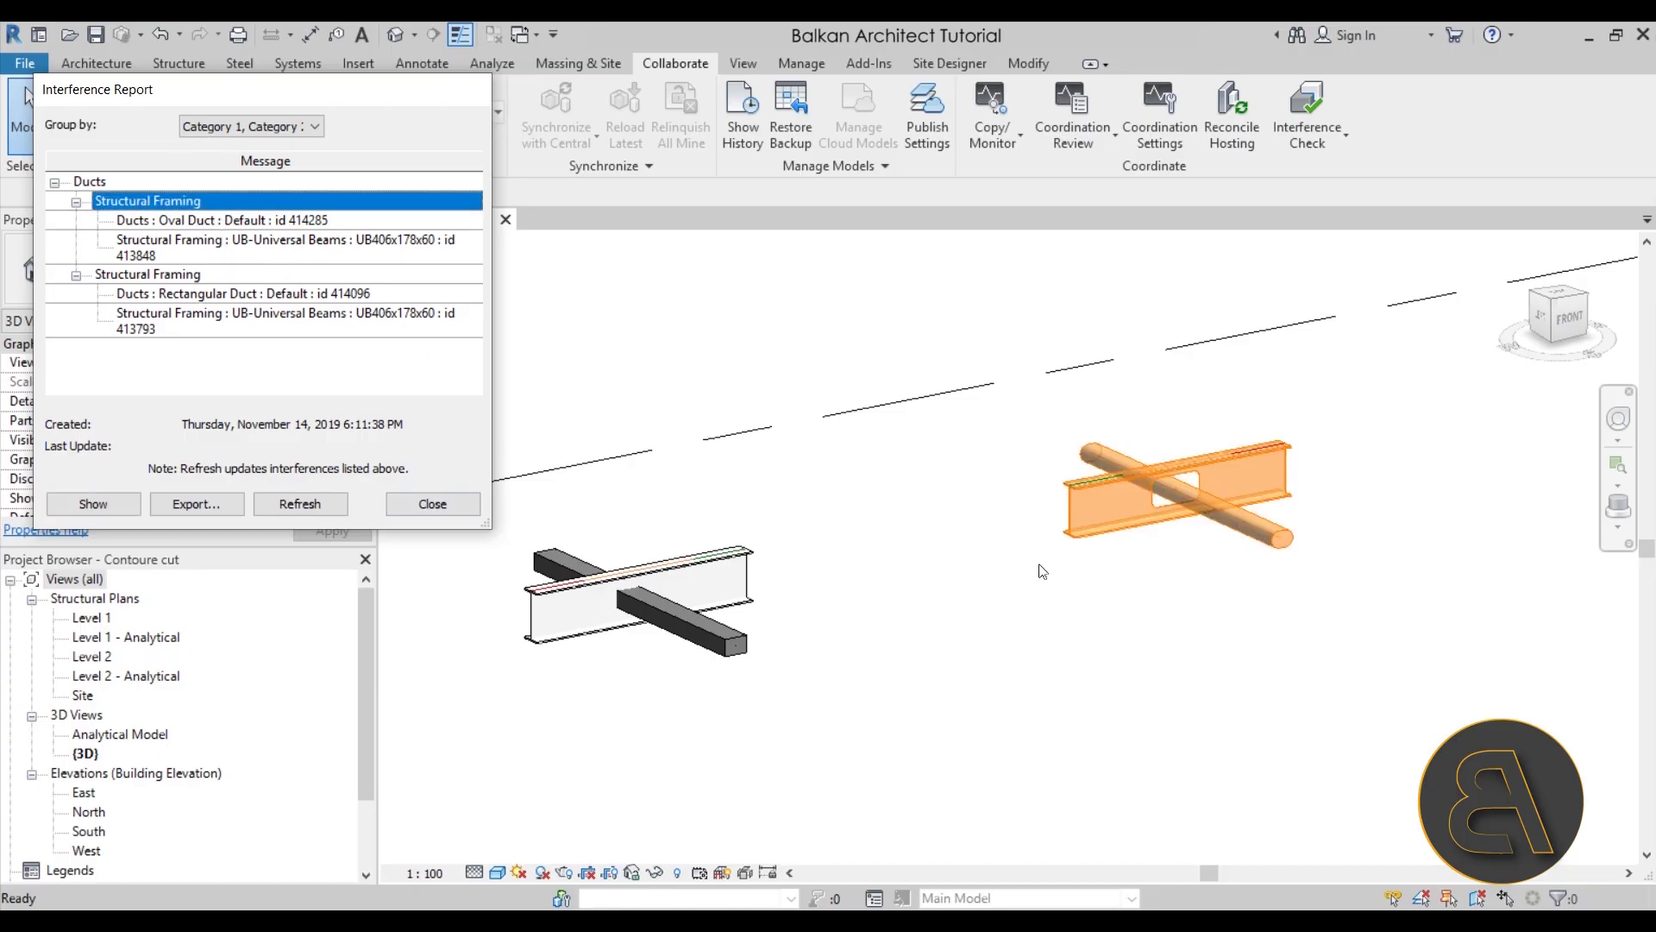
left_click(209, 218)
left_click(211, 252)
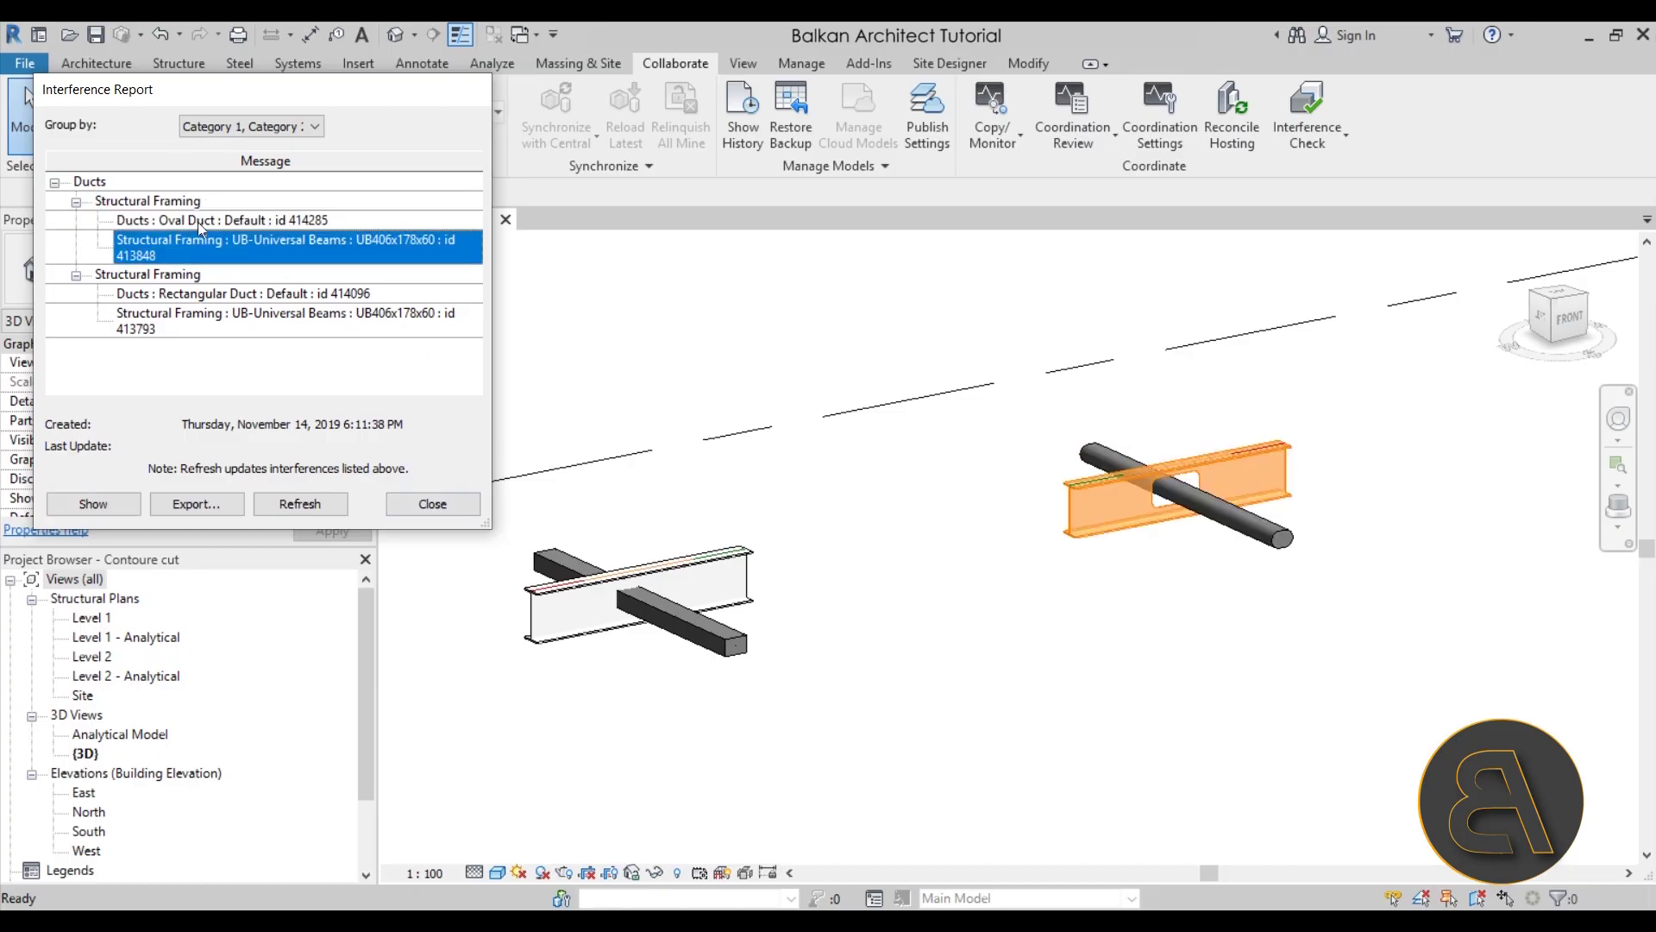
left_click(202, 222)
Highlight the rectangular duct and its clashing beam in turn from the interference report
left_click(277, 295)
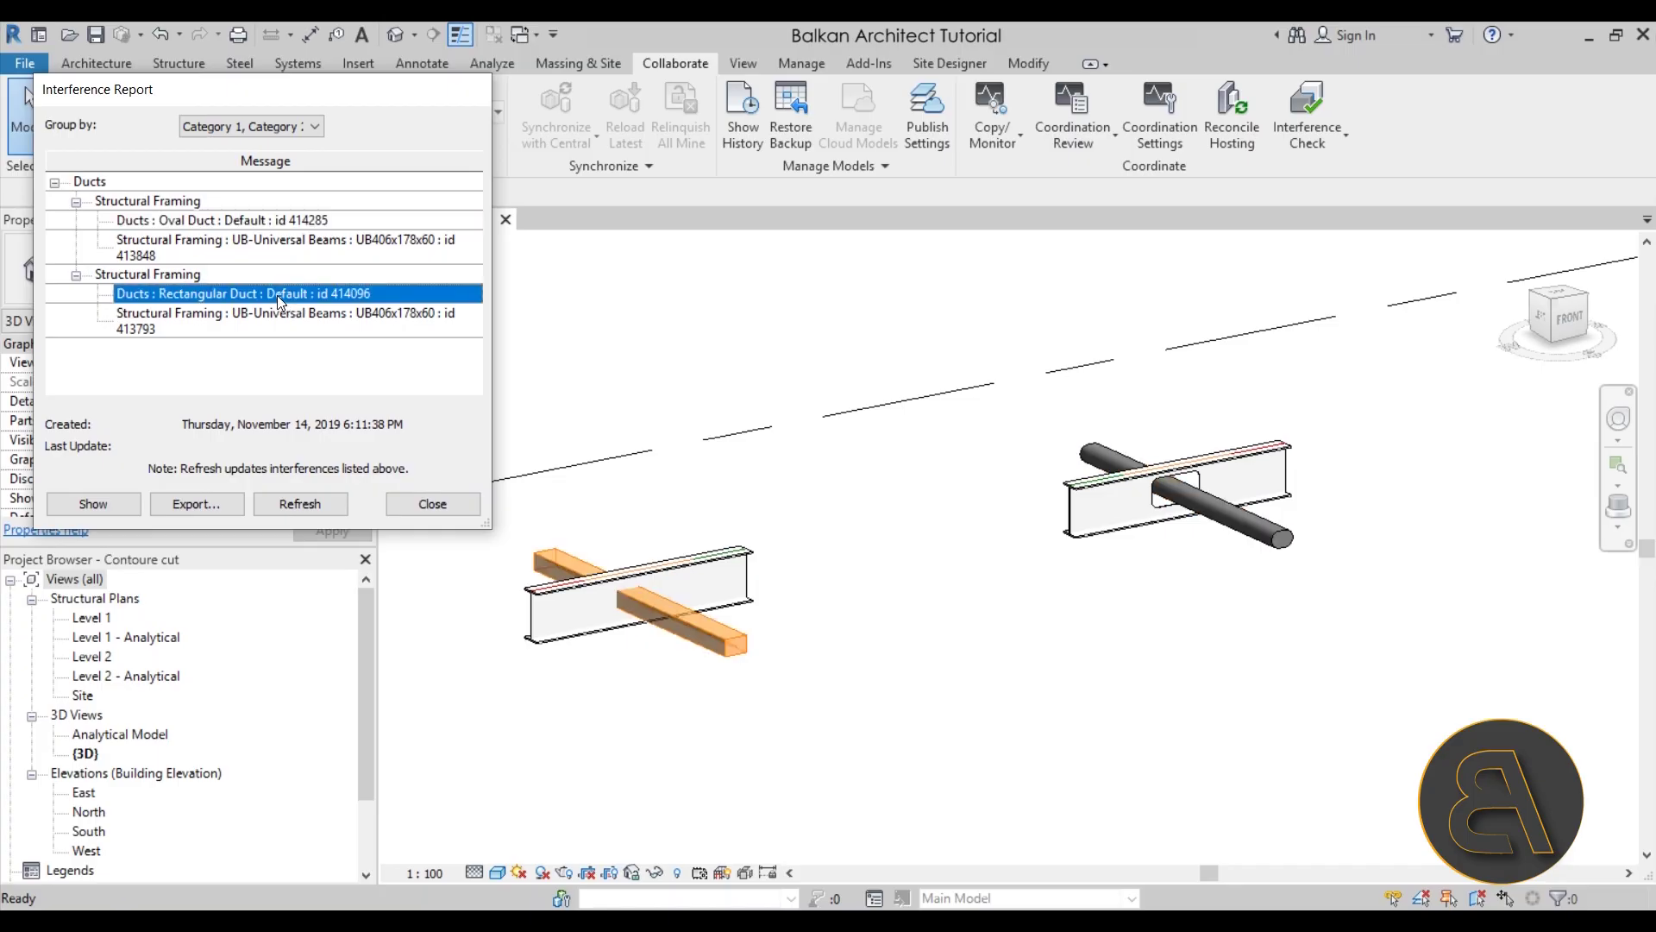
left_click(267, 316)
left_click(267, 294)
left_click(363, 318)
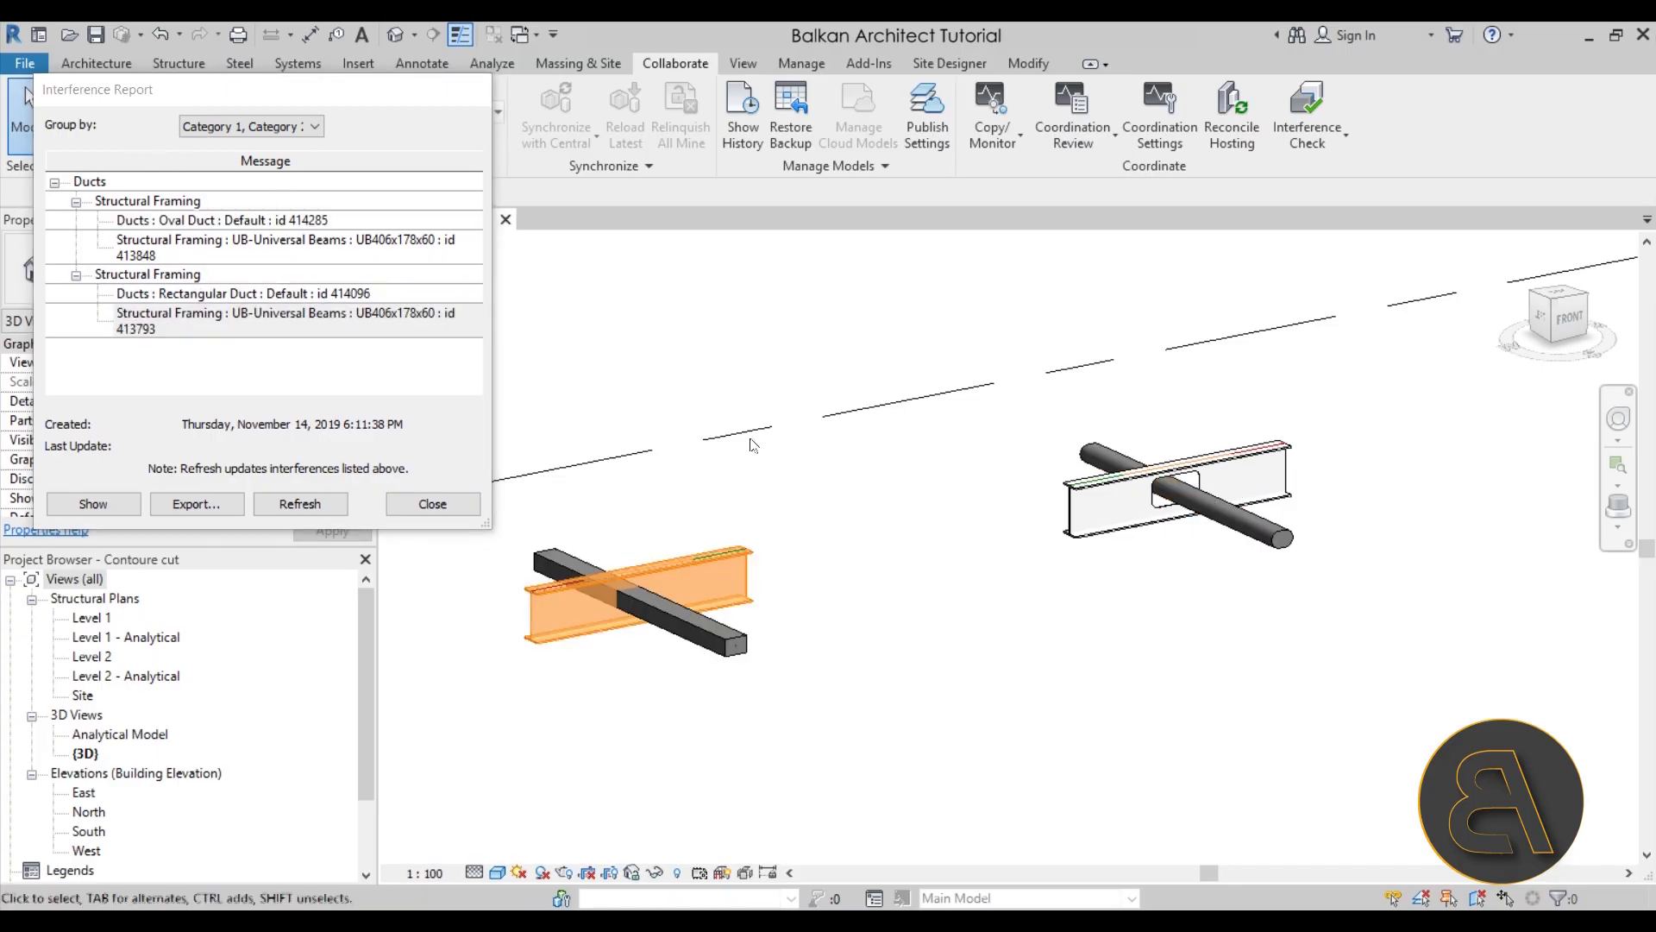
Highlight the beam clashing with the oval duct, examine the clearance around its web opening, and close the interference report
left_click(284, 250)
scroll(1163, 513, "up", 3)
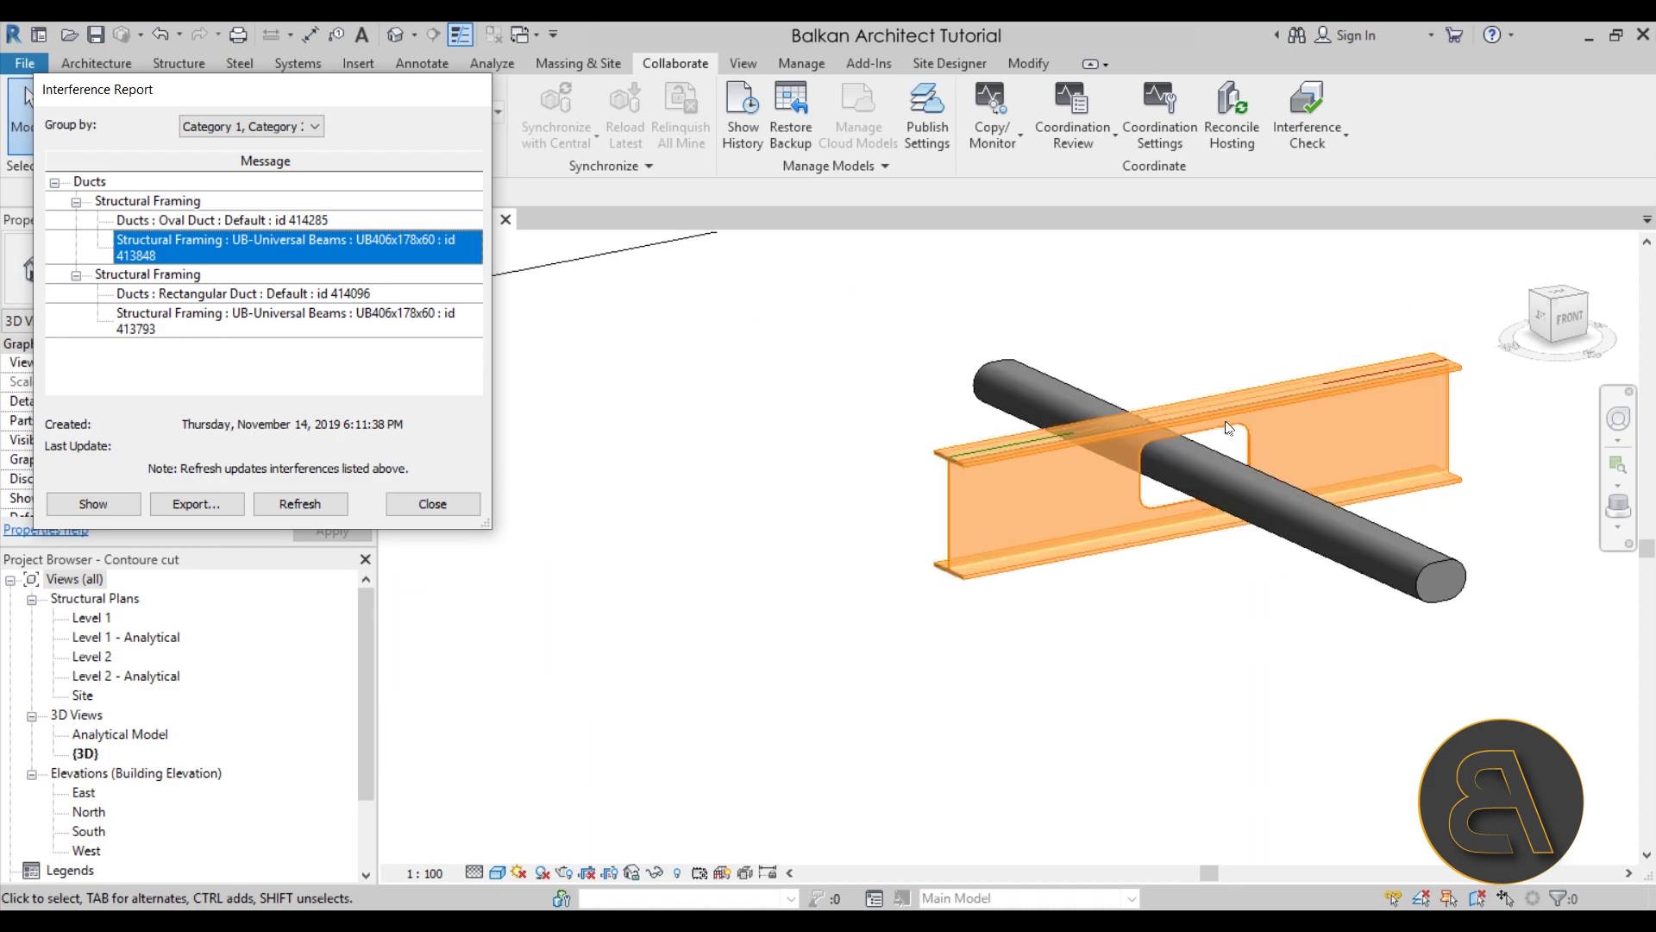
middle_click_drag(1234, 539, 1254, 595, "shift")
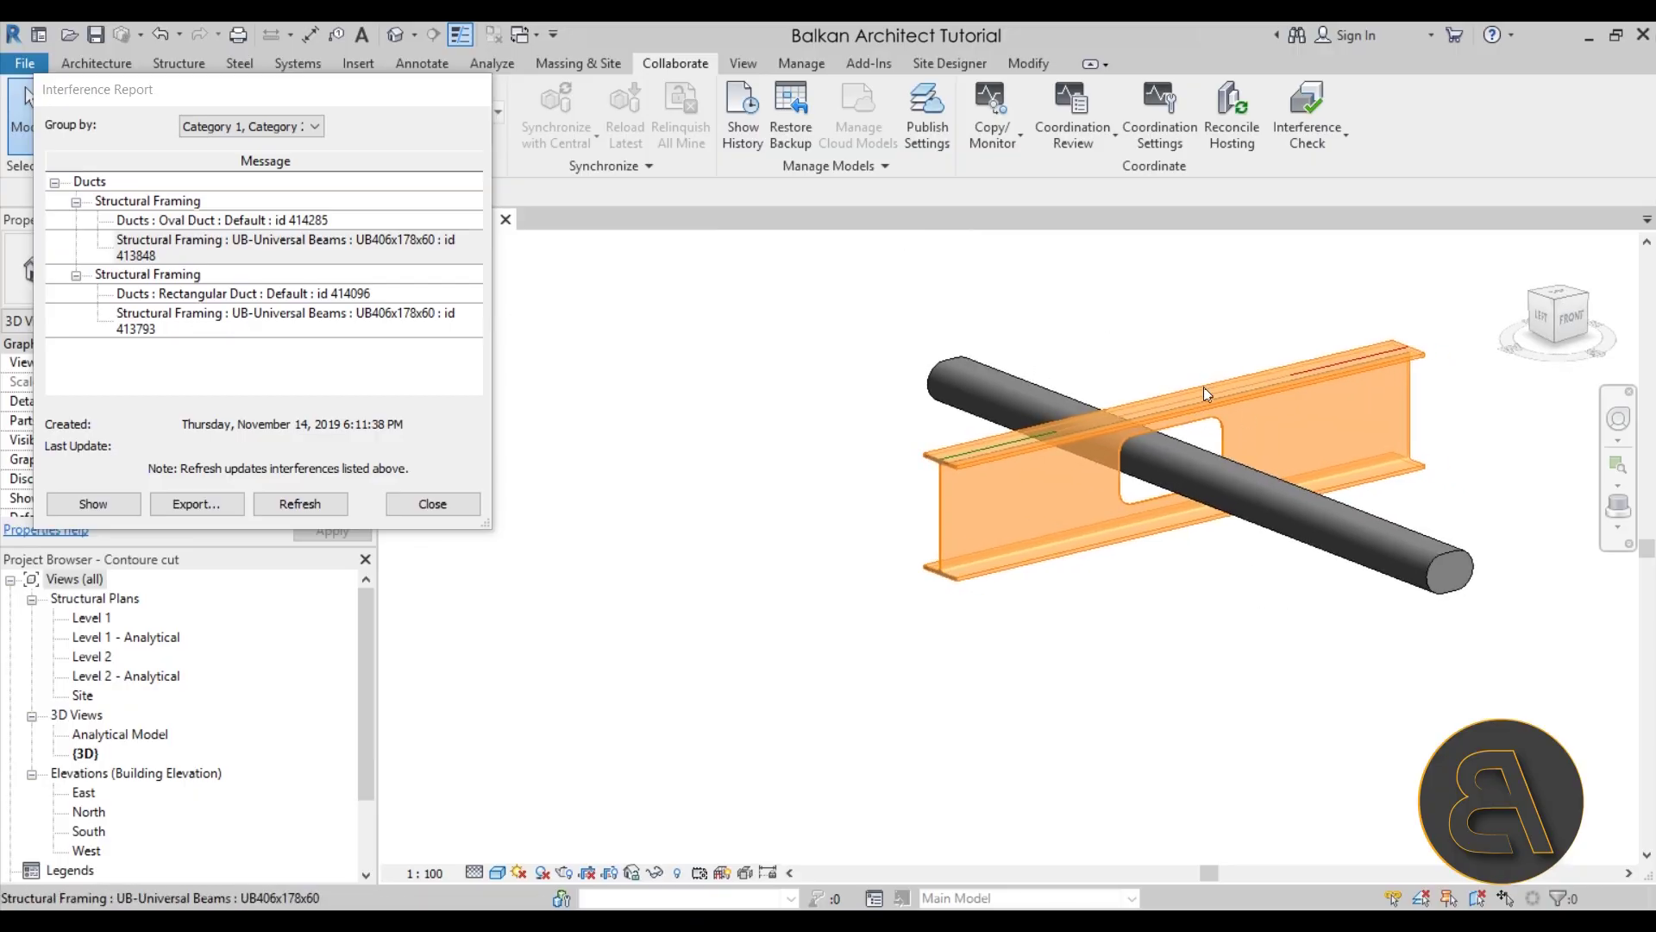
middle_click_drag(1205, 392, 1084, 414)
scroll(1084, 414, "down", 4)
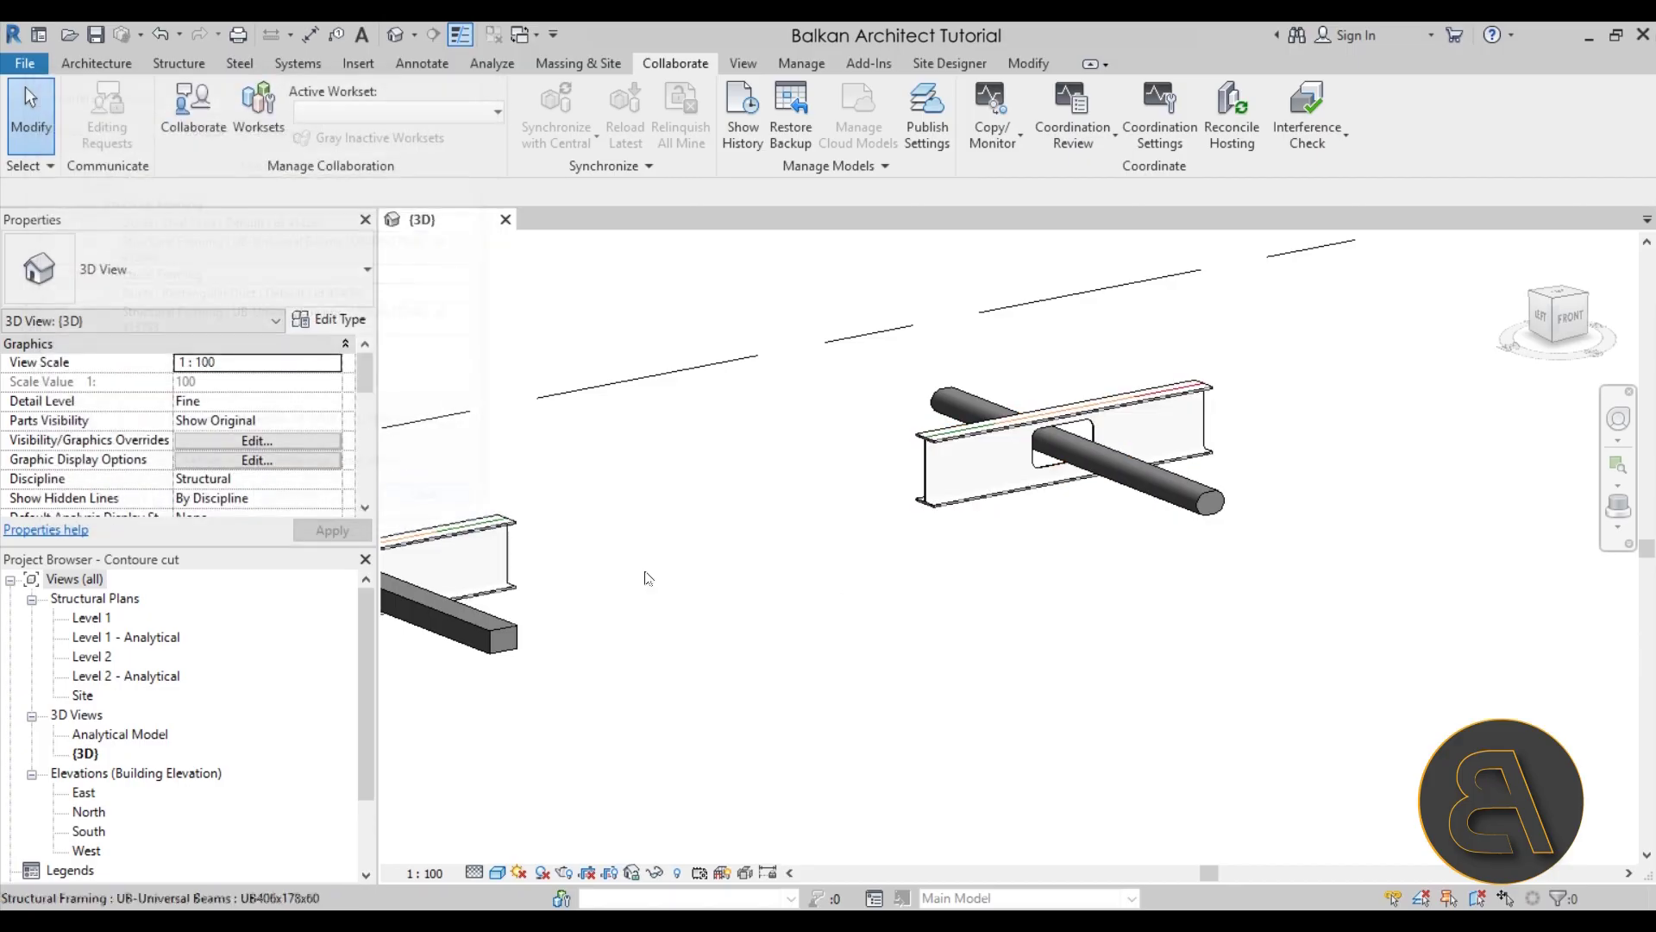
middle_click_drag(647, 572, 845, 552, "shift")
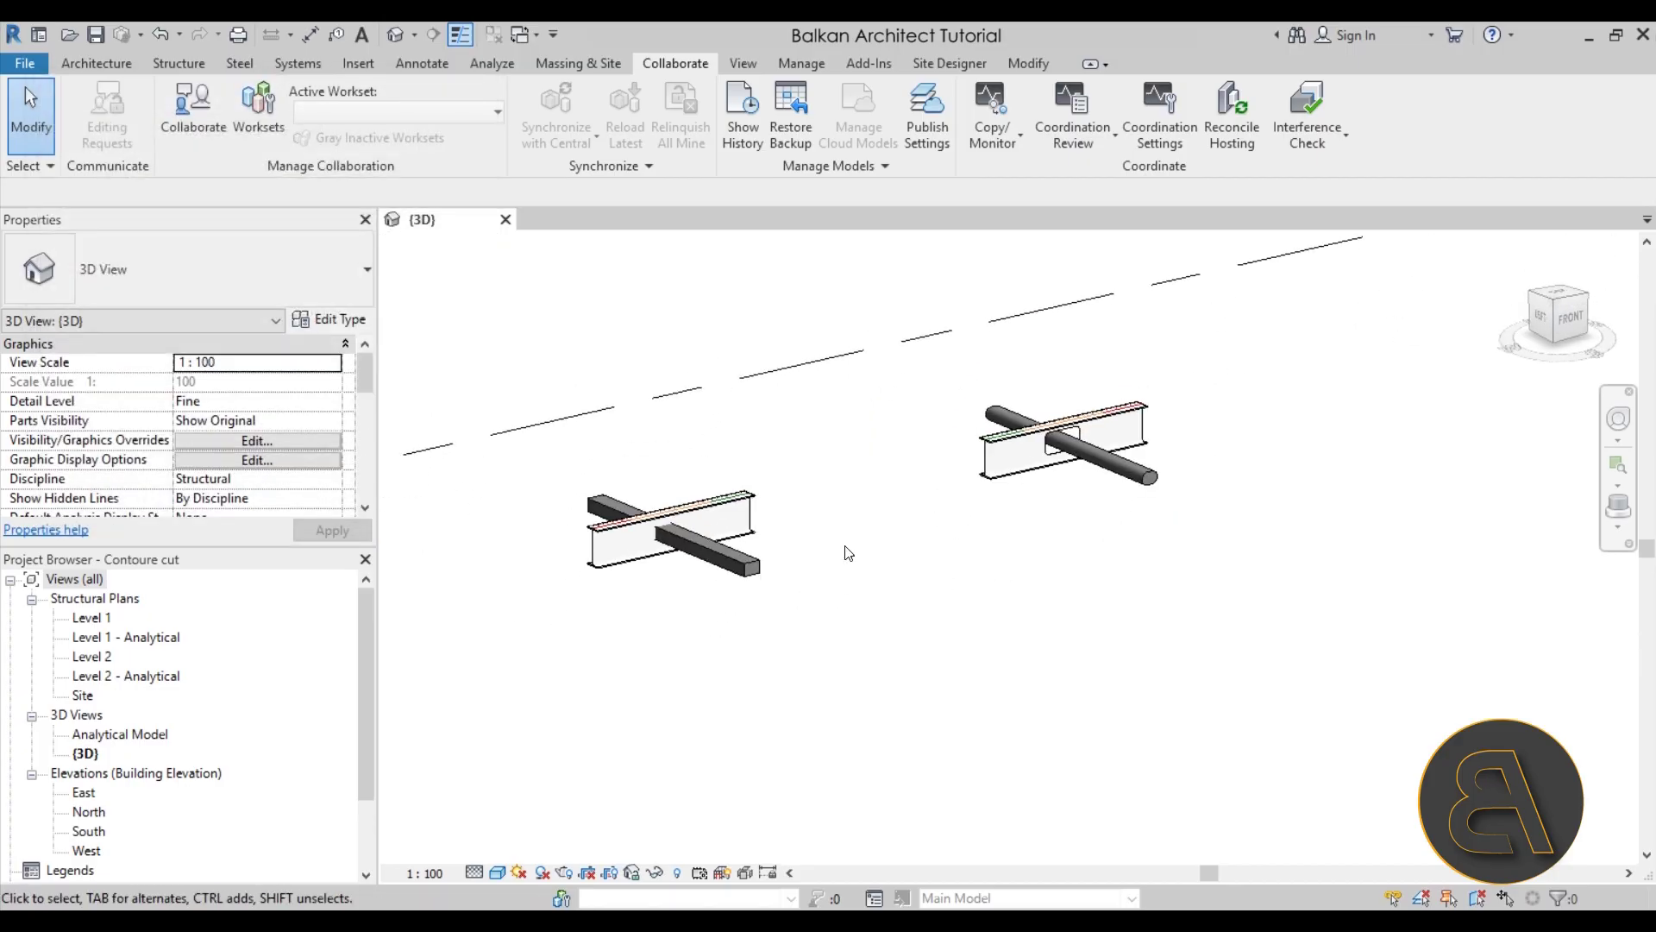